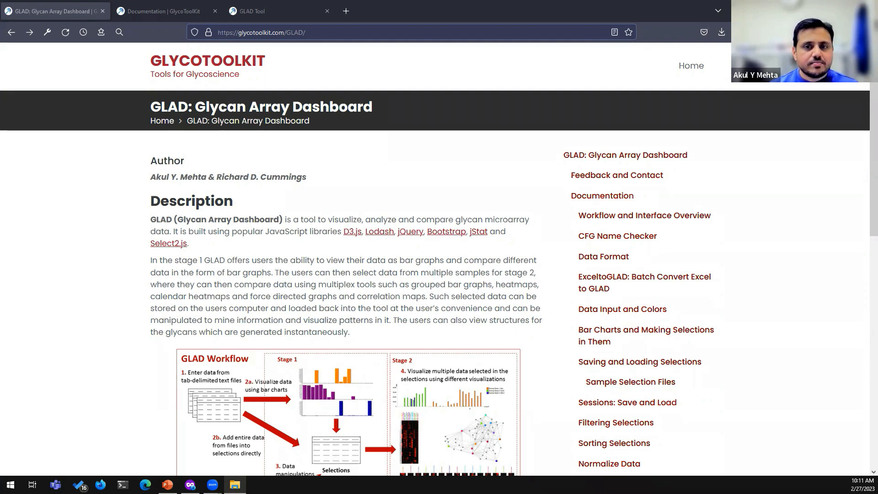
Switch to File Explorer and open the workbook gnl_cfg_13916_13917.xlsx from the Demo files folder
{"action": "key", "text": "alt+Tab"}
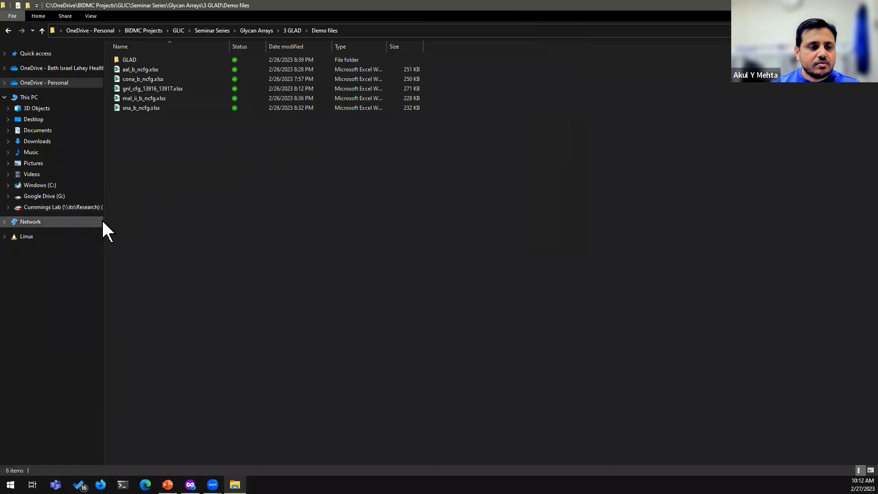
{"action": "left_click_drag", "start_coordinate": [103, 239], "coordinate": [76, 242]}
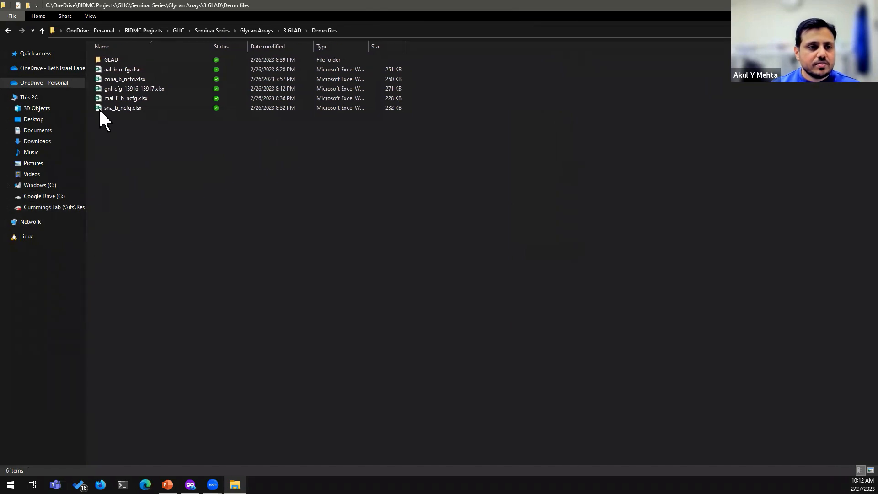
{"action": "left_click", "coordinate": [145, 89]}
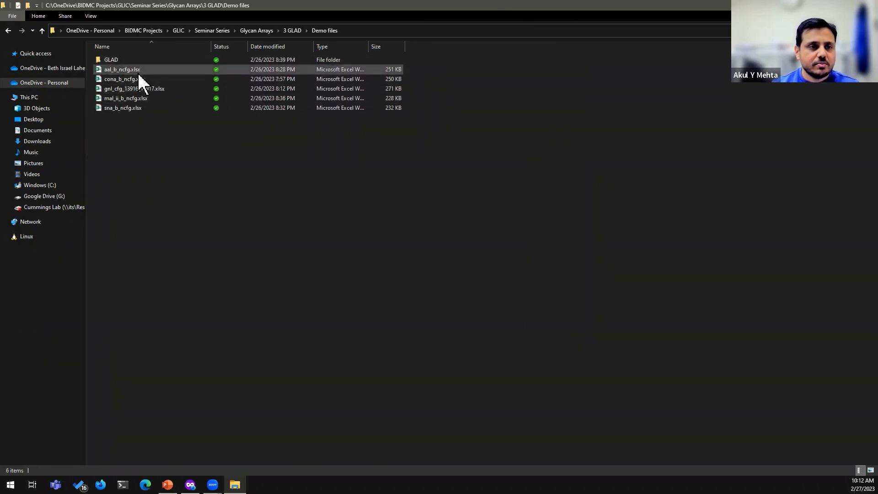
{"action": "left_click", "coordinate": [136, 70]}
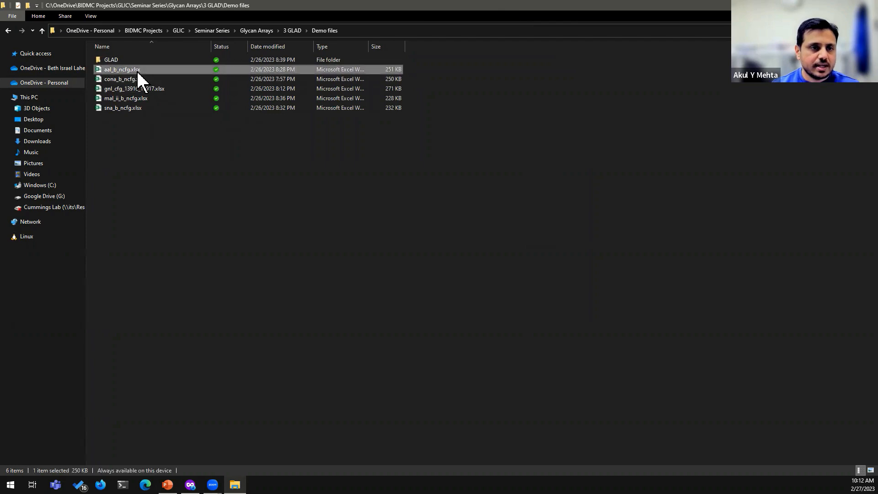
{"action": "left_click", "coordinate": [139, 78]}
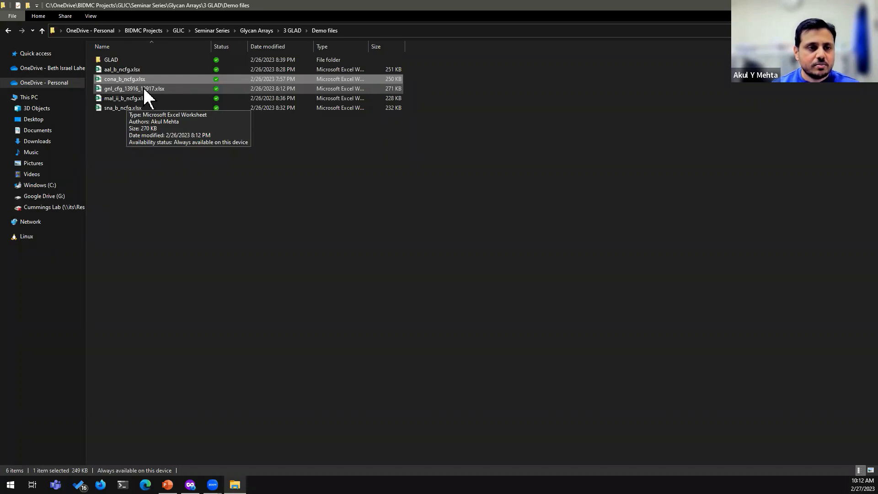
{"action": "left_click", "coordinate": [106, 90]}
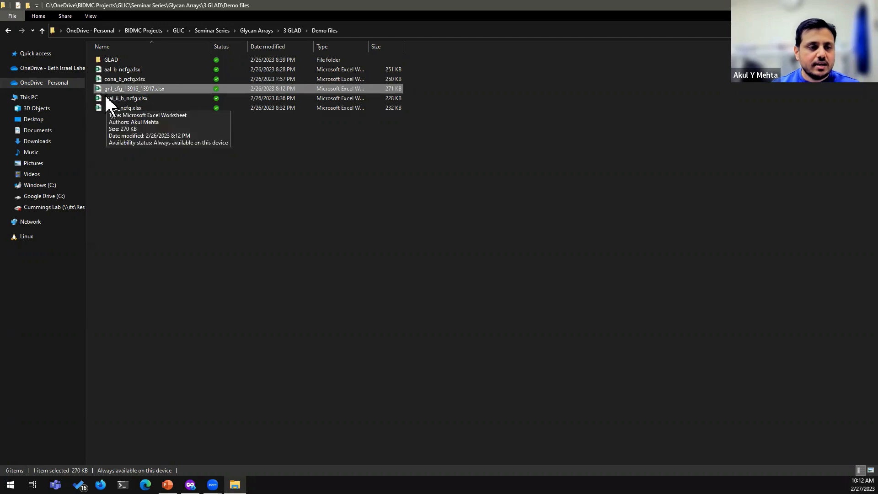
{"action": "double_click", "coordinate": [147, 92]}
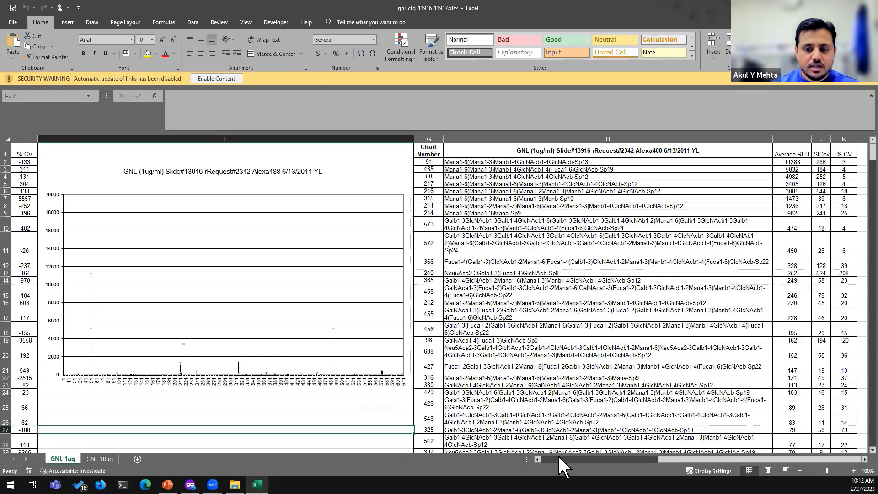
Enable the GNL workbook's blocked content, continuing without updating its links and declining to make it a trusted document
{"action": "left_click", "coordinate": [559, 459]}
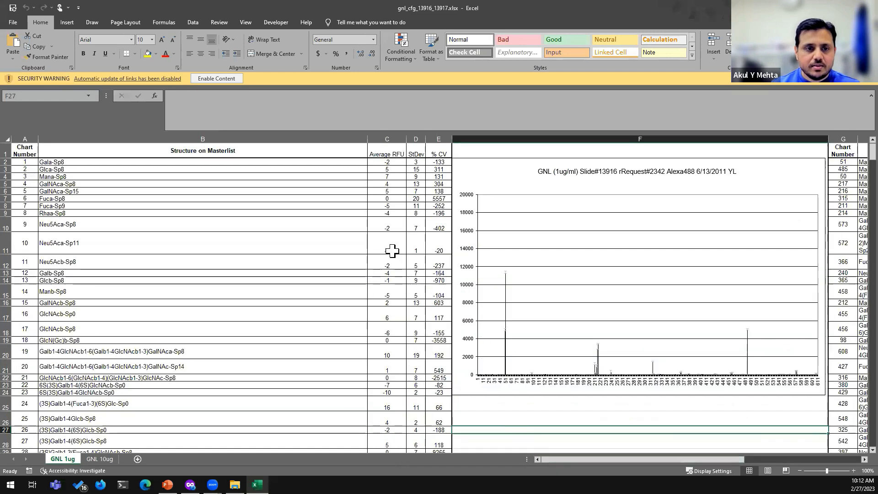
{"action": "left_click", "coordinate": [224, 79]}
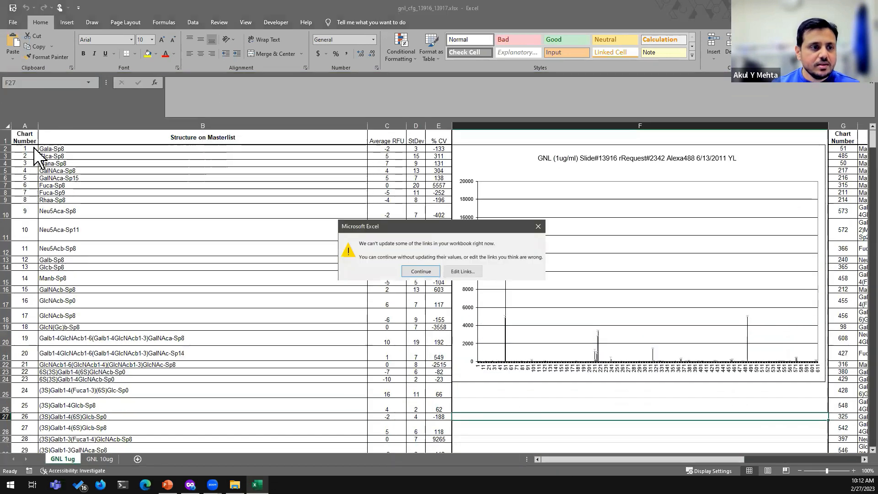
{"action": "left_click", "coordinate": [421, 271]}
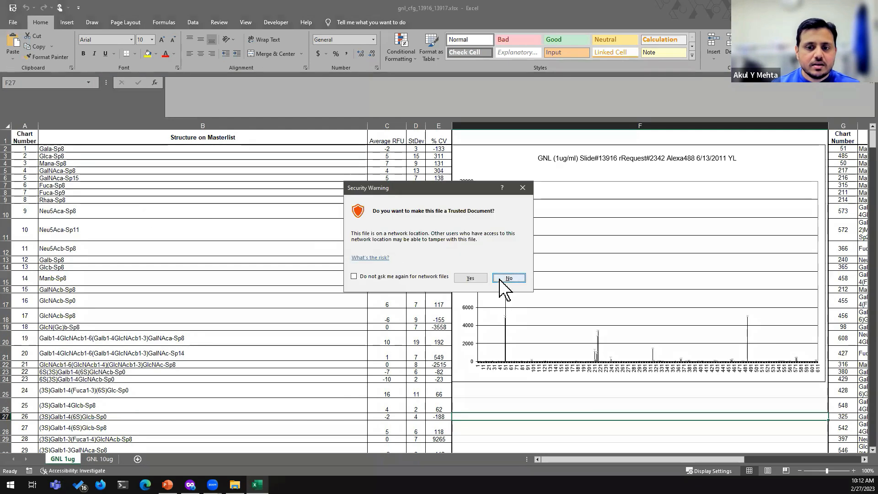
{"action": "left_click", "coordinate": [507, 279]}
Examine the chart number, structure, Average RFU, StDev and % CV columns on the GNL 1ug sheet and check the GNL 10ug sheet
{"action": "left_click_drag", "start_coordinate": [70, 149], "coordinate": [80, 339]}
{"action": "left_click_drag", "start_coordinate": [389, 147], "coordinate": [388, 237]}
{"action": "left_click_drag", "start_coordinate": [416, 148], "coordinate": [416, 237]}
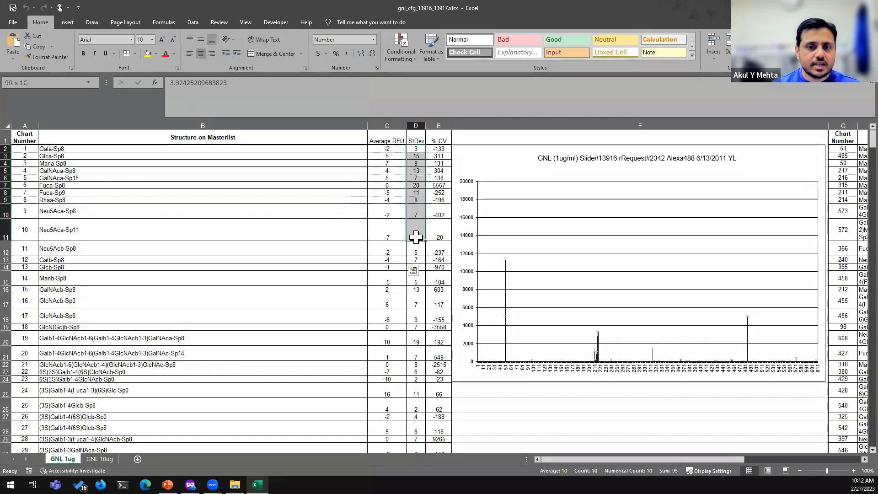
{"action": "left_click_drag", "start_coordinate": [439, 147], "coordinate": [438, 251]}
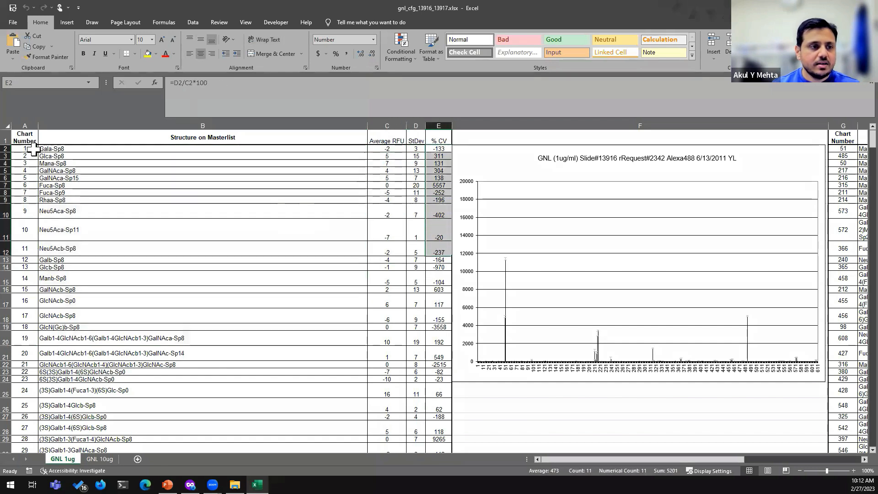
{"action": "left_click_drag", "start_coordinate": [31, 147], "coordinate": [36, 227]}
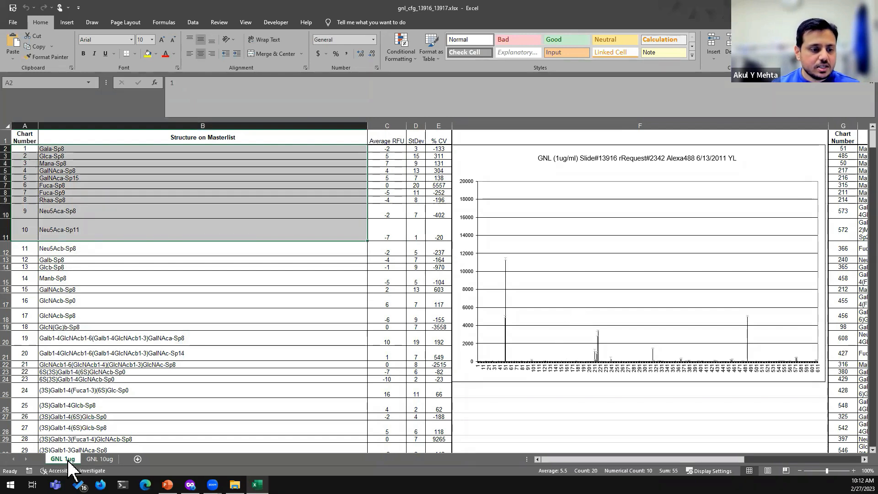
{"action": "left_click", "coordinate": [112, 459]}
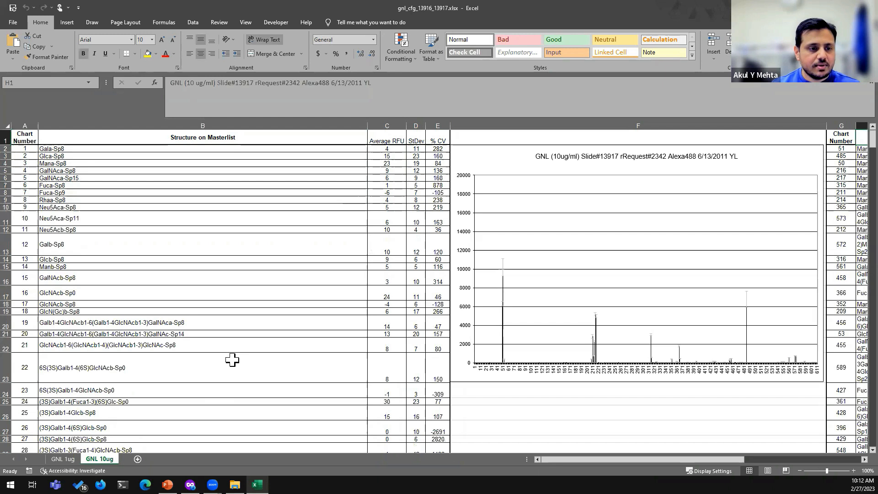
{"action": "left_click", "coordinate": [63, 459]}
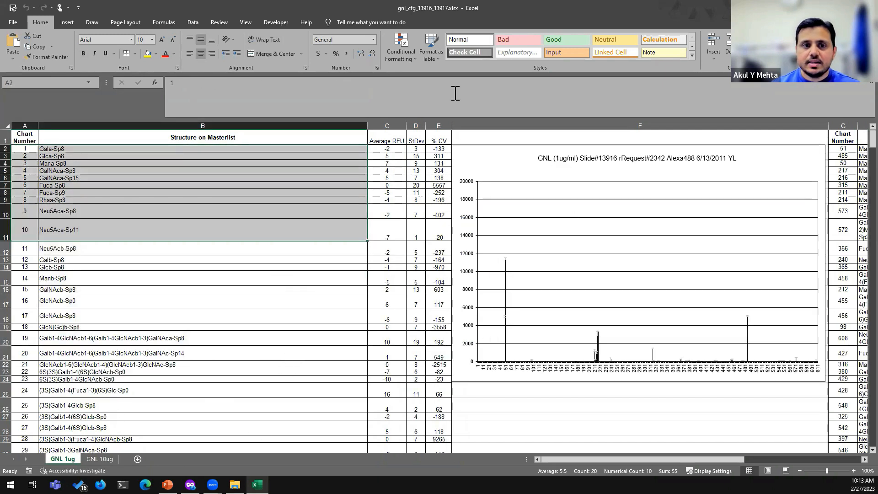
Switch back to the browser by way of File Explorer and point out the /GLAD/ path in the glycotoolkit.com address
{"action": "key", "text": "alt+Tab"}
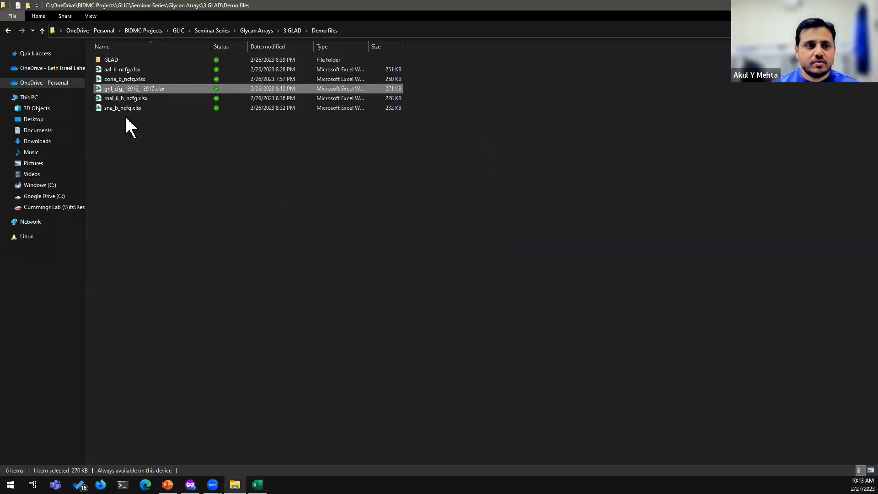
{"action": "left_click", "coordinate": [146, 156]}
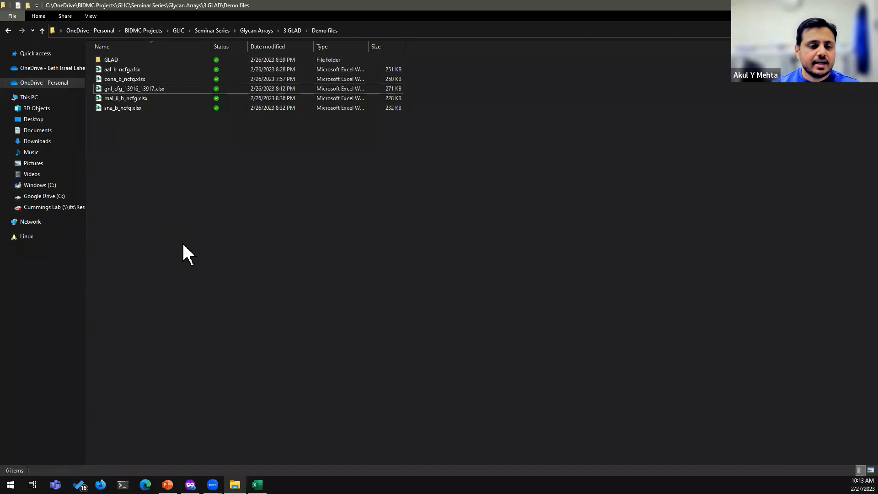
{"action": "left_click", "coordinate": [190, 485]}
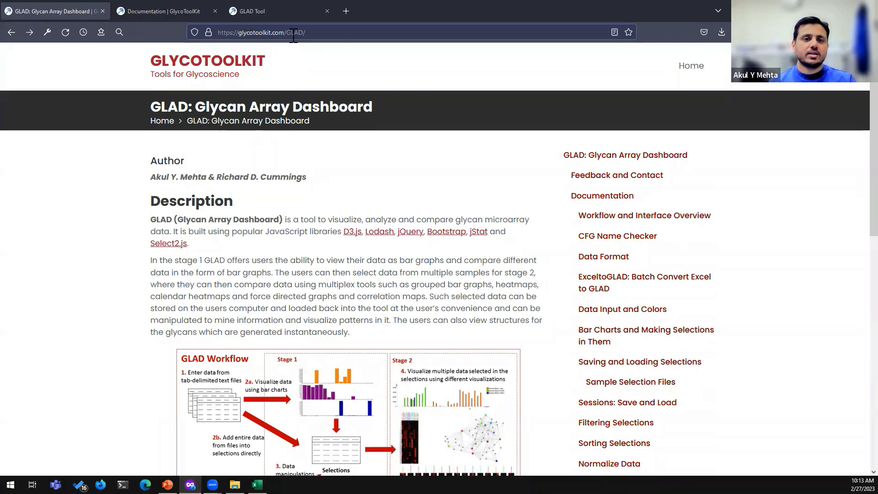
{"action": "left_click_drag", "start_coordinate": [287, 33], "coordinate": [307, 34]}
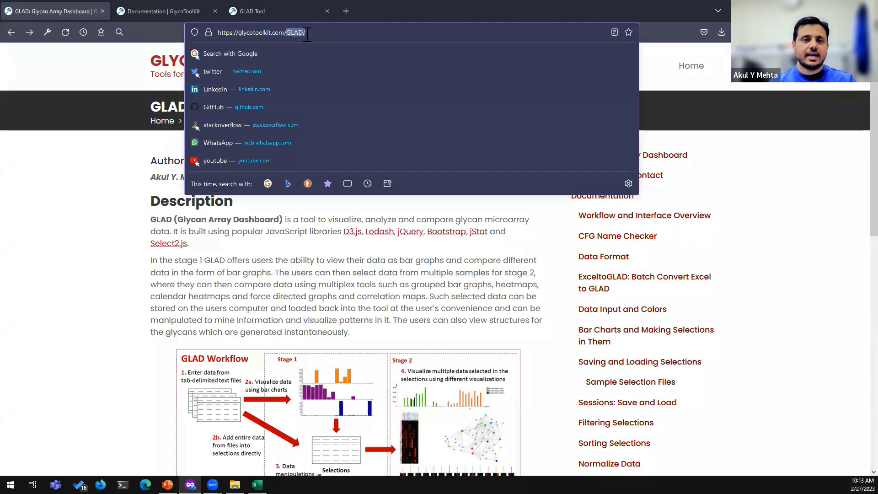
{"action": "left_click", "coordinate": [101, 230]}
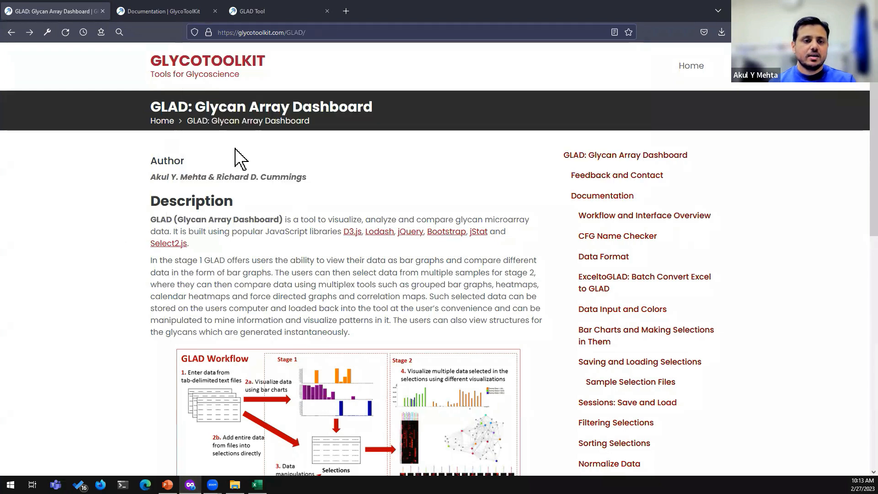
Examine the GLAD page's description, workflow diagram, tool page, citation, documentation, changelog and license sections
{"action": "scroll", "coordinate": [268, 197], "scroll_direction": "down", "scroll_amount": 1}
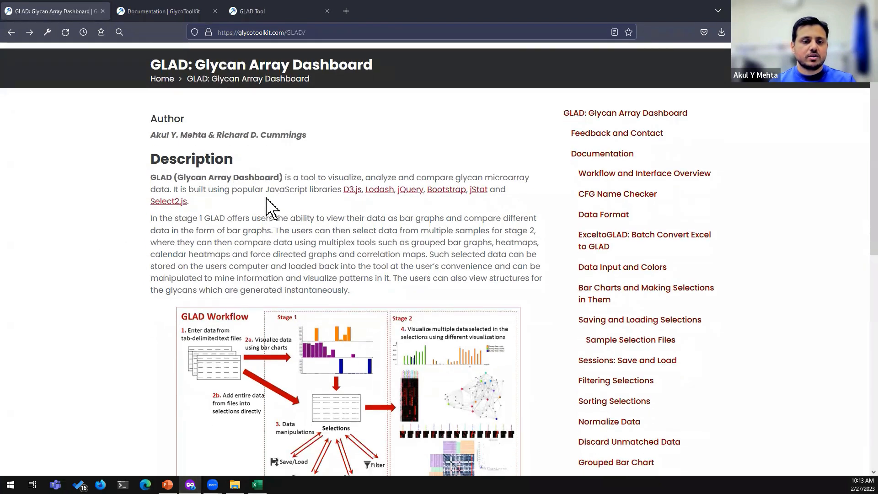
{"action": "scroll", "coordinate": [161, 154], "scroll_direction": "down", "scroll_amount": 2}
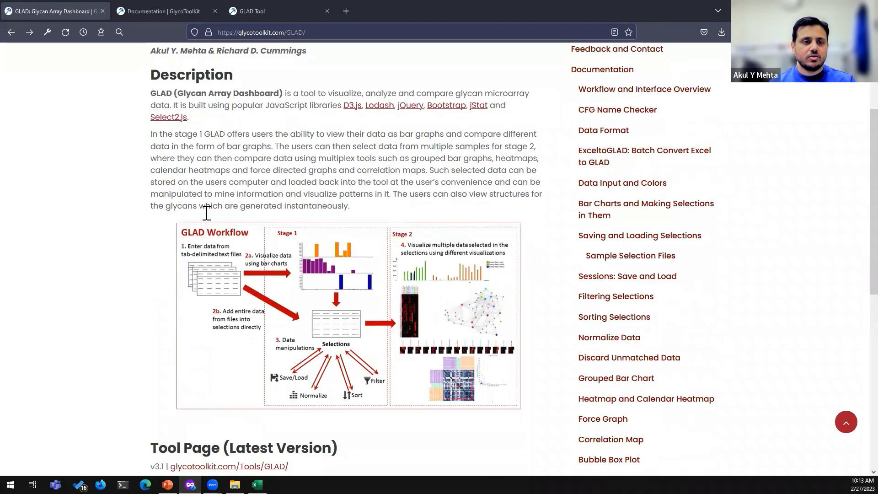
{"action": "scroll", "coordinate": [207, 213], "scroll_direction": "down", "scroll_amount": 3}
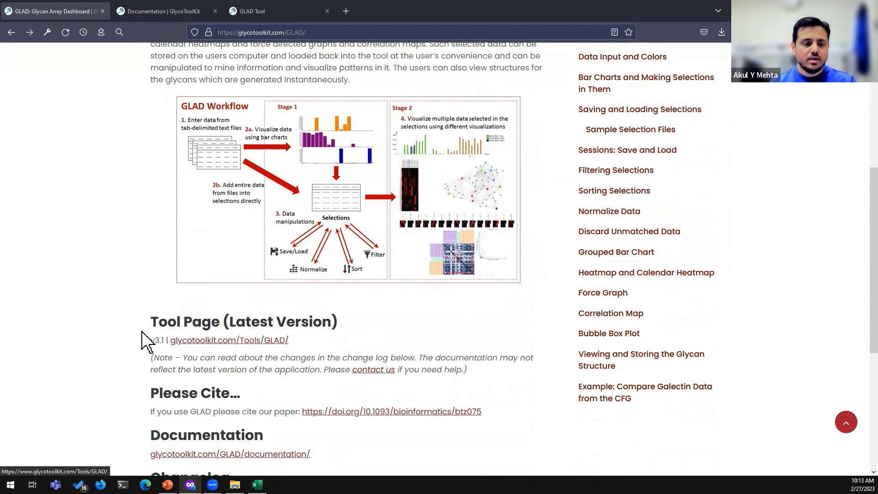
{"action": "scroll", "coordinate": [219, 298], "scroll_direction": "down", "scroll_amount": 2}
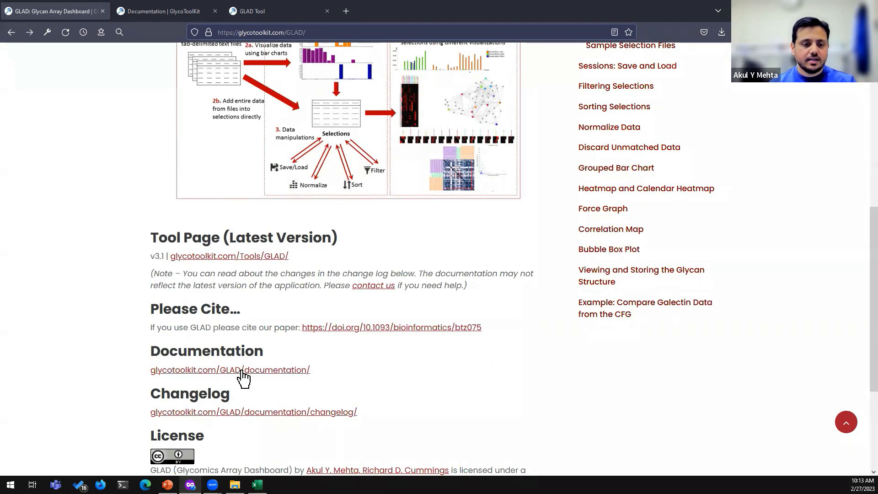
{"action": "scroll", "coordinate": [220, 398], "scroll_direction": "down", "scroll_amount": 1}
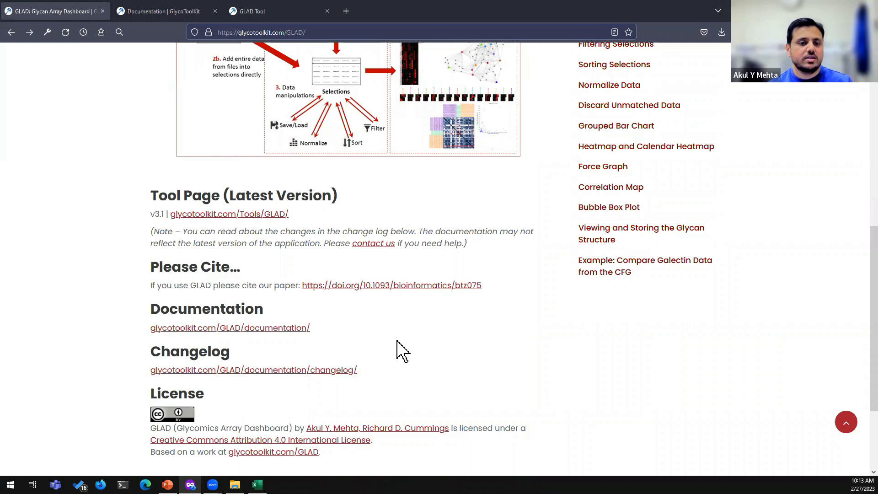
{"action": "scroll", "coordinate": [402, 352], "scroll_direction": "up", "scroll_amount": 3}
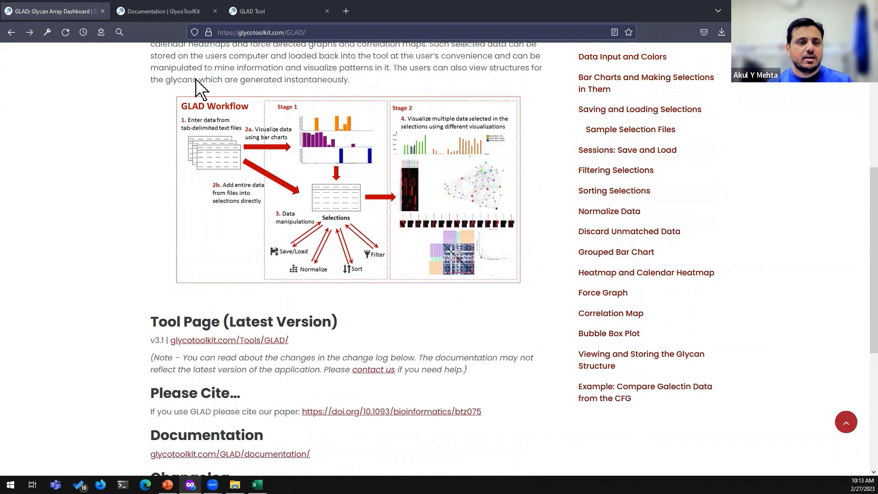
{"action": "left_click", "coordinate": [138, 11]}
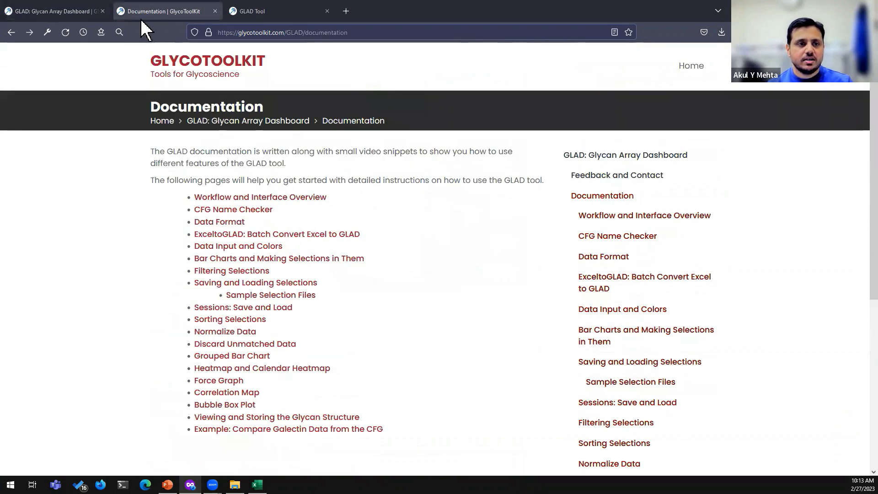
{"action": "left_click", "coordinate": [43, 11]}
{"action": "scroll", "coordinate": [231, 310], "scroll_direction": "down", "scroll_amount": 5}
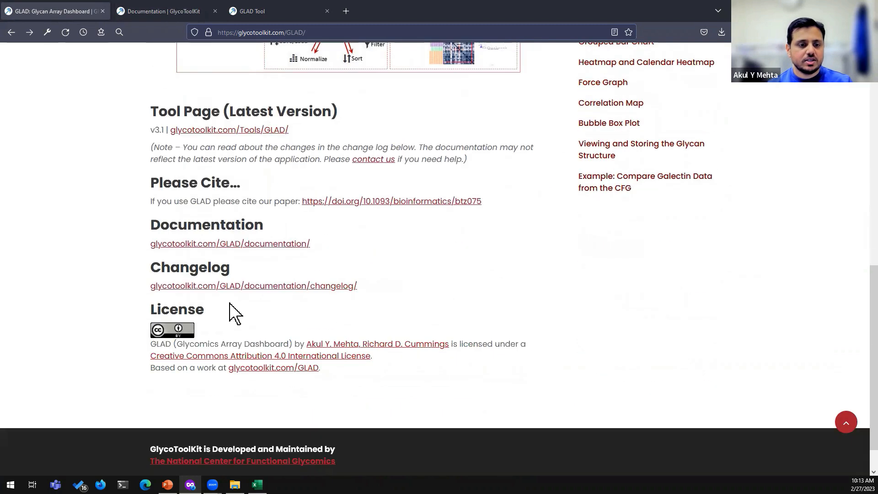
Open the Filtering Selections documentation page and examine its query instructions, sample video and filtering options
{"action": "left_click", "coordinate": [183, 12]}
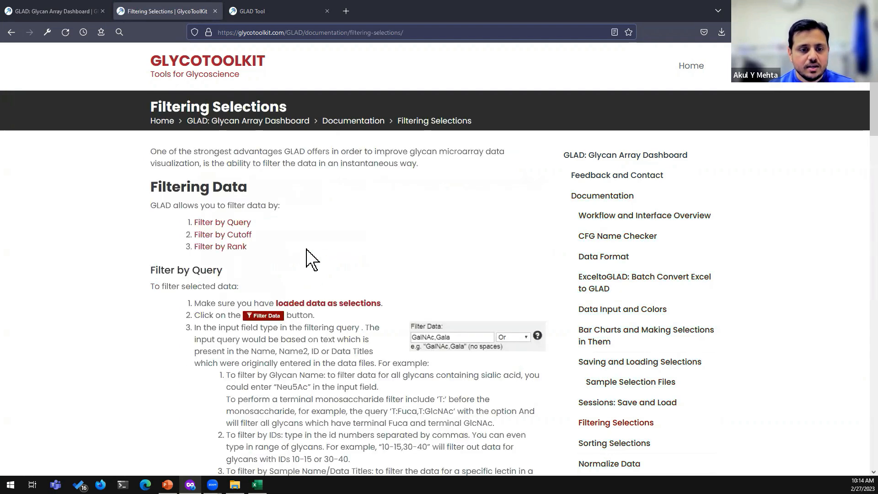
{"action": "scroll", "coordinate": [297, 191], "scroll_direction": "down", "scroll_amount": 2}
{"action": "scroll", "coordinate": [293, 274], "scroll_direction": "down", "scroll_amount": 10}
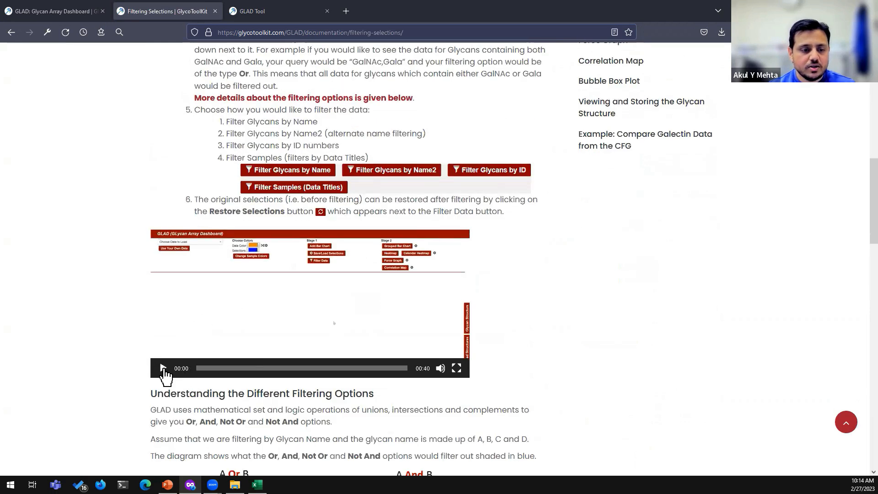
{"action": "left_click", "coordinate": [164, 368]}
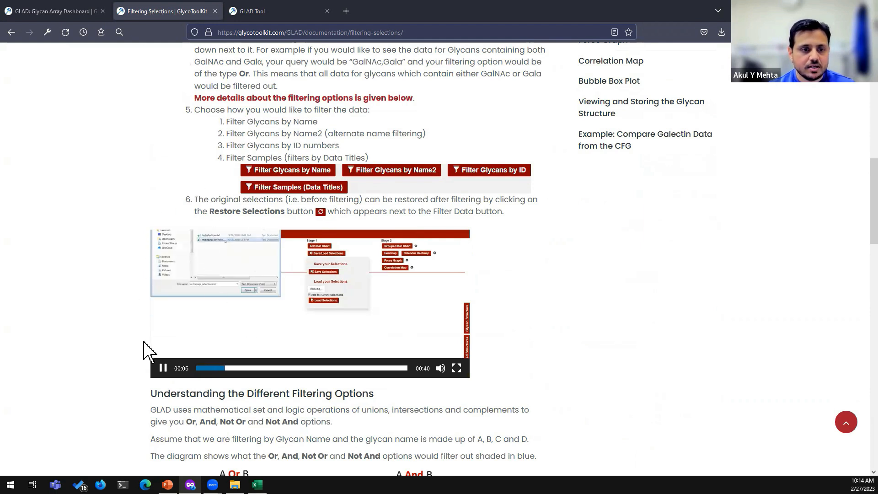
{"action": "left_click", "coordinate": [162, 369]}
{"action": "scroll", "coordinate": [128, 310], "scroll_direction": "down", "scroll_amount": 3}
{"action": "scroll", "coordinate": [132, 313], "scroll_direction": "down", "scroll_amount": 5}
{"action": "scroll", "coordinate": [132, 312], "scroll_direction": "up", "scroll_amount": 9}
{"action": "scroll", "coordinate": [131, 316], "scroll_direction": "up", "scroll_amount": 10}
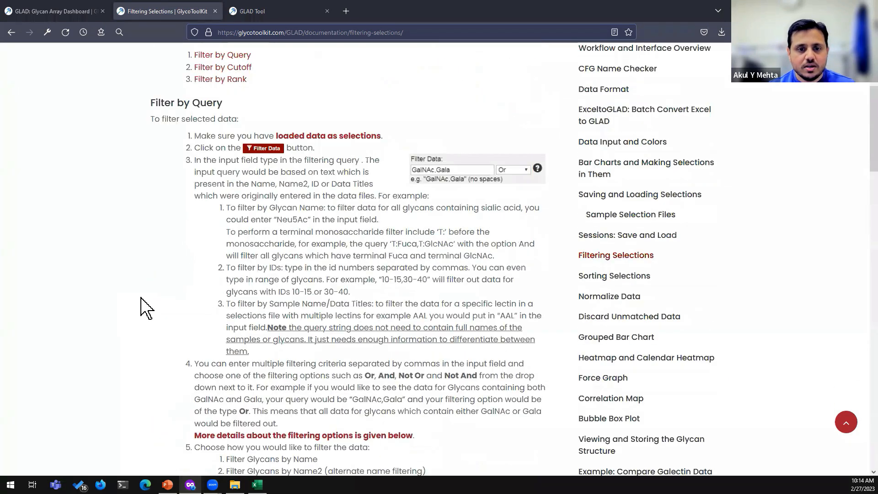
{"action": "scroll", "coordinate": [302, 205], "scroll_direction": "up", "scroll_amount": 1}
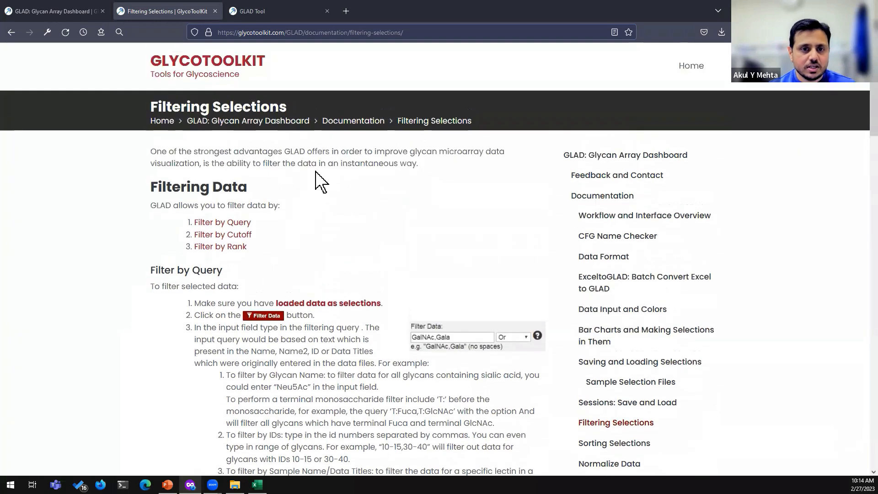
Return to the Documentation overview page, with a brief look at the GLAD Tool page
{"action": "left_click", "coordinate": [353, 121]}
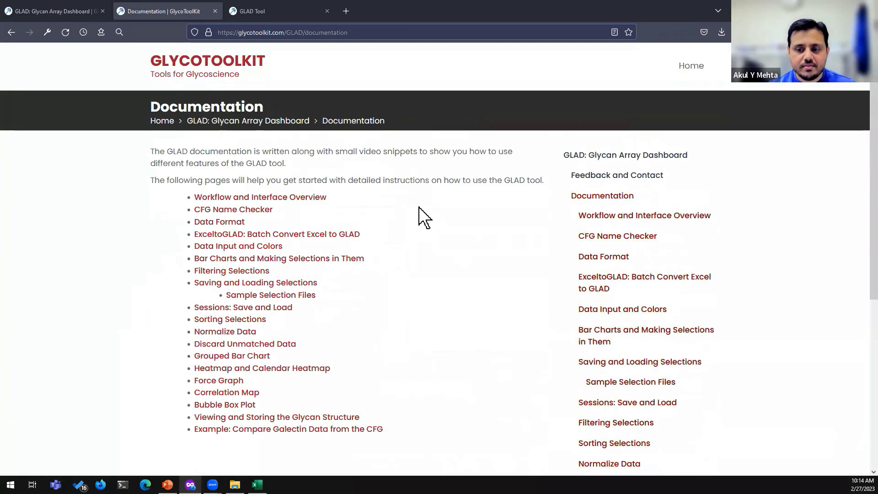
{"action": "left_click", "coordinate": [298, 11]}
{"action": "left_click", "coordinate": [210, 13]}
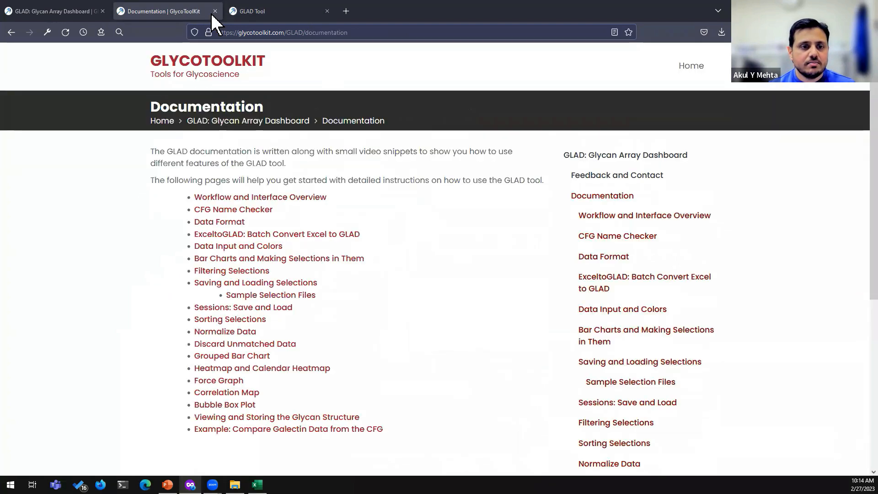
Open the Data Format documentation page and examine the required headers and the example data file structure
{"action": "left_click", "coordinate": [221, 224]}
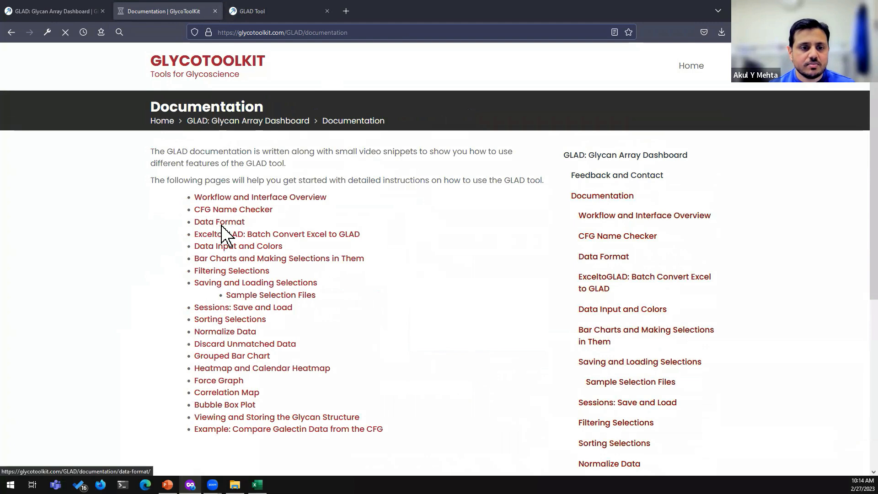
{"action": "scroll", "coordinate": [344, 252], "scroll_direction": "down", "scroll_amount": 1}
{"action": "scroll", "coordinate": [320, 245], "scroll_direction": "up", "scroll_amount": 1}
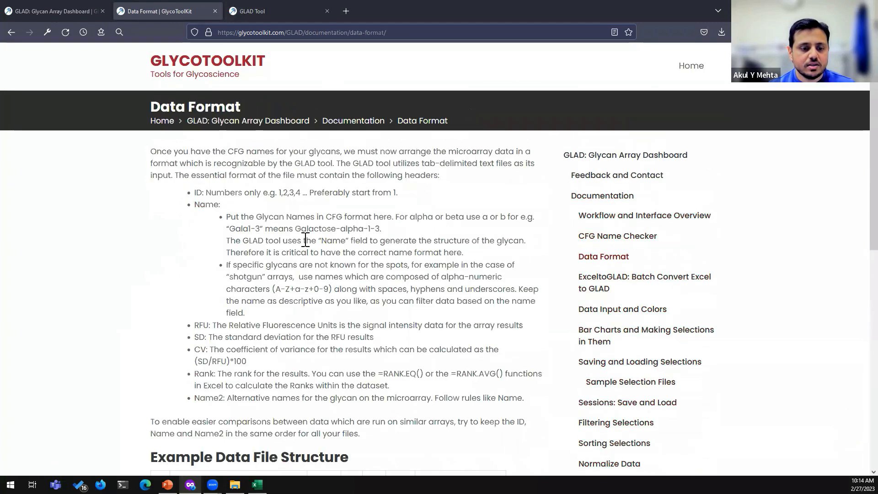
{"action": "scroll", "coordinate": [274, 234], "scroll_direction": "down", "scroll_amount": 3}
{"action": "scroll", "coordinate": [182, 270], "scroll_direction": "down", "scroll_amount": 1}
{"action": "left_click_drag", "start_coordinate": [156, 274], "coordinate": [442, 272]}
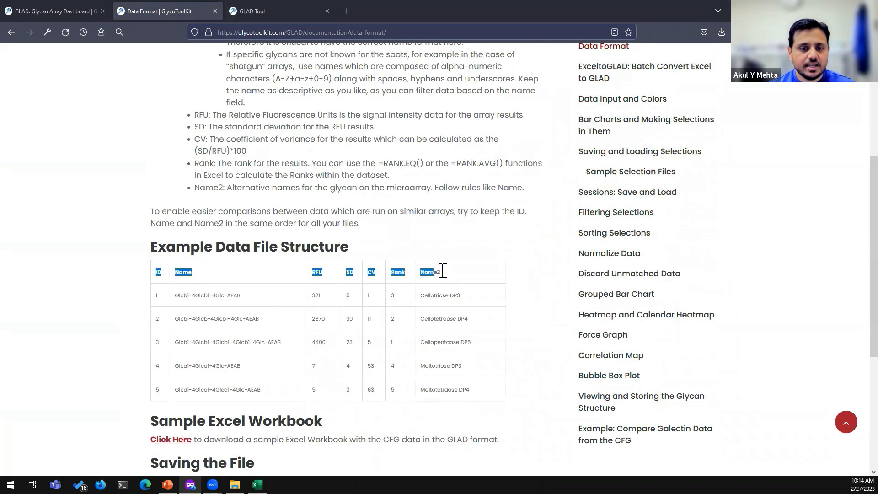
{"action": "left_click", "coordinate": [451, 279]}
{"action": "scroll", "coordinate": [174, 256], "scroll_direction": "down", "scroll_amount": 1}
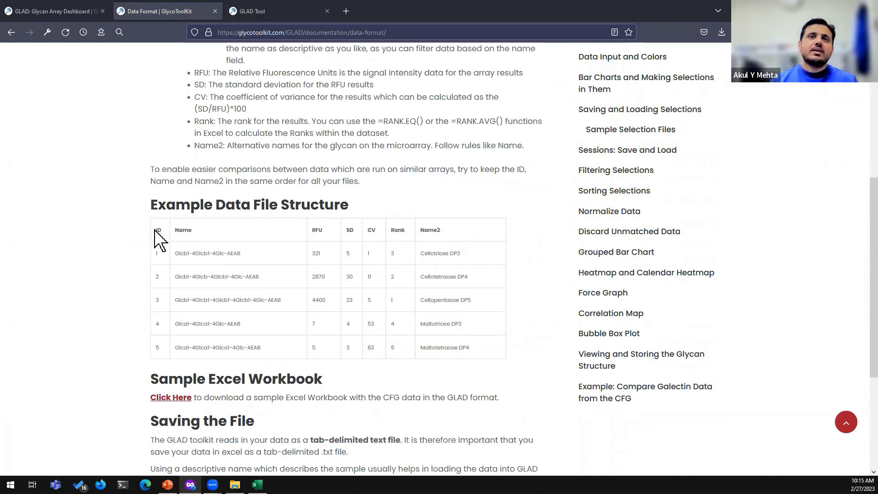
{"action": "left_click_drag", "start_coordinate": [154, 230], "coordinate": [238, 231]}
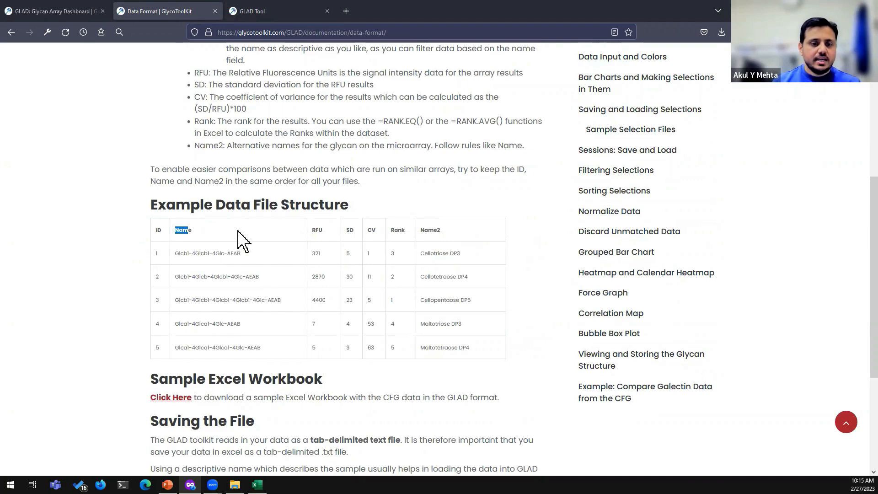
{"action": "left_click", "coordinate": [314, 230]}
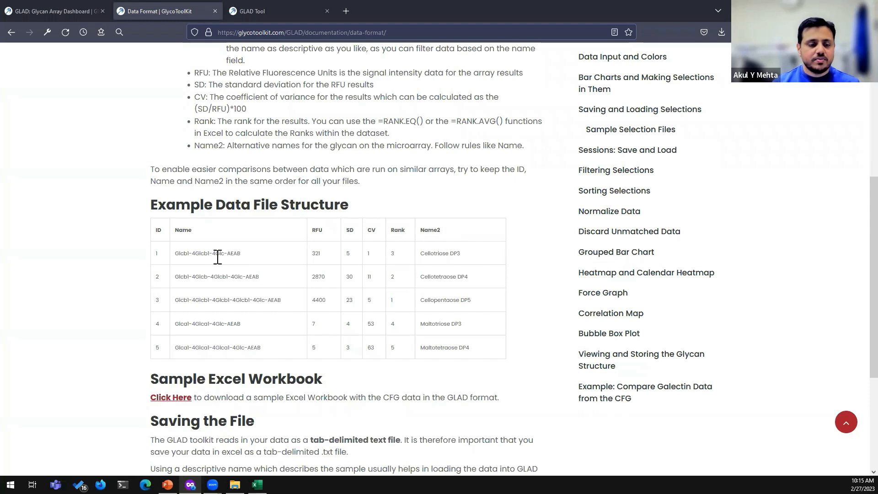
Switch to Excel, create a blank workbook and place it side by side with gnl_cfg_13916_13917.xlsx
{"action": "left_click", "coordinate": [258, 484]}
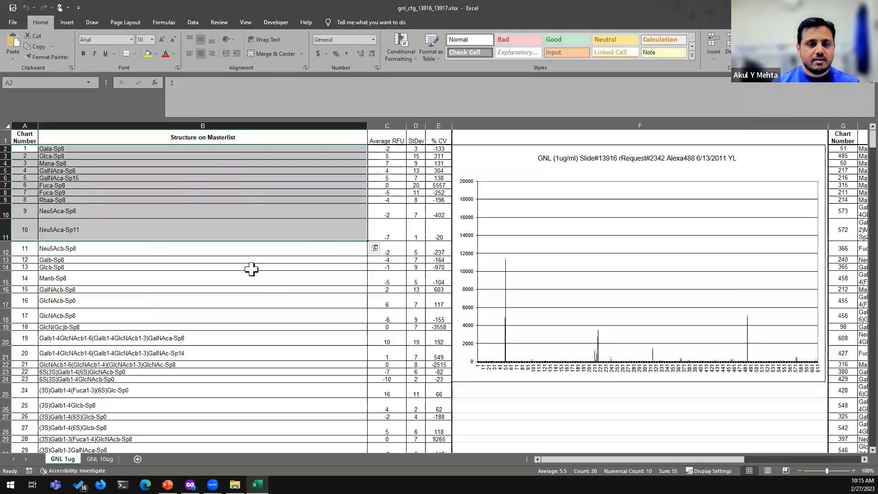
{"action": "left_click", "coordinate": [205, 290]}
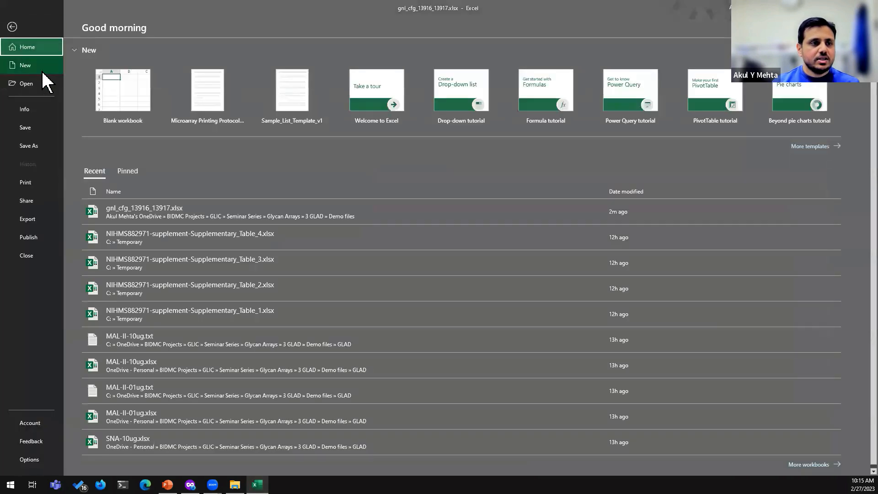
{"action": "left_click", "coordinate": [130, 110]}
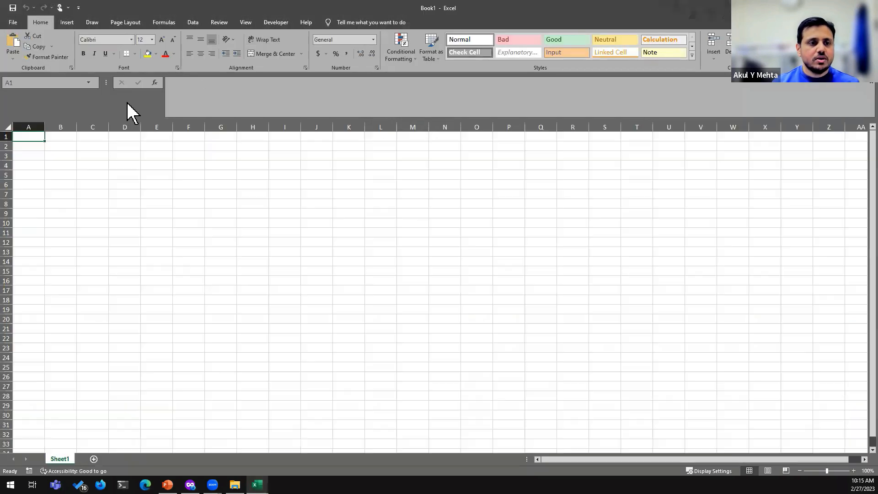
{"action": "key", "text": "super+Right"}
{"action": "key", "text": "super+Right"}
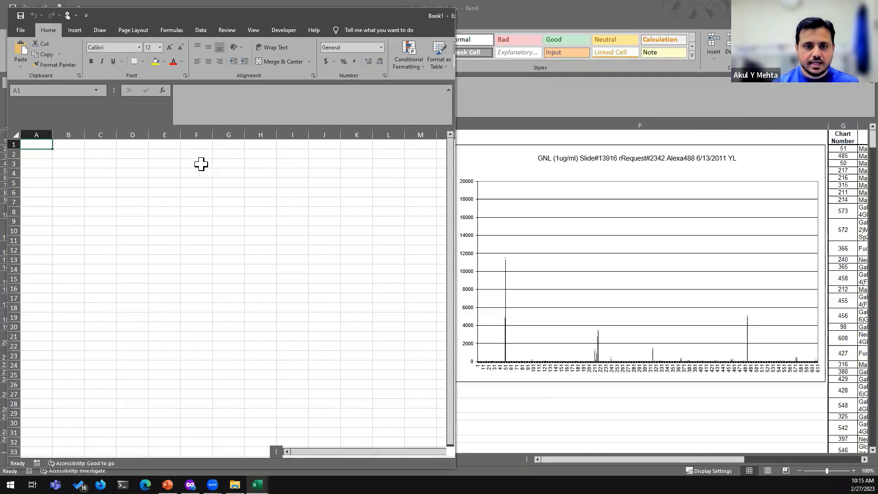
{"action": "left_click", "coordinate": [266, 7]}
{"action": "key", "text": "super+Left"}
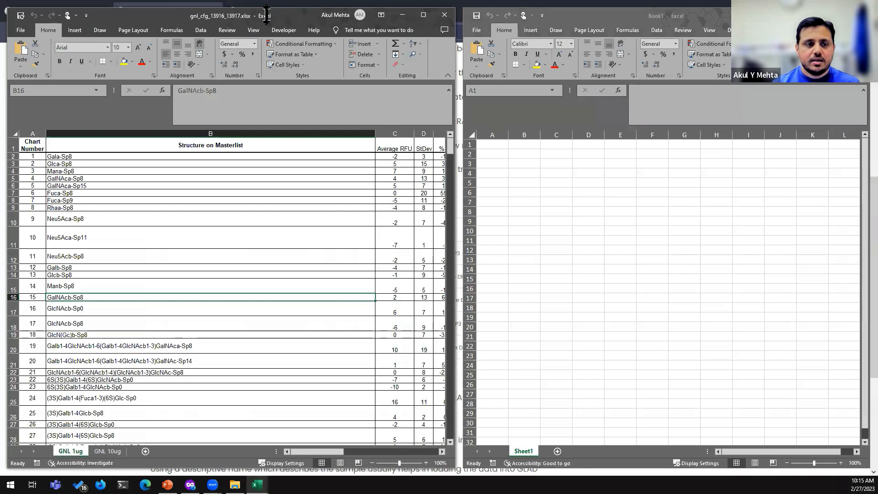
Enter the headers ID, Name, RFU, SD, CV, Rank and Name2 in row 1 of the new workbook, starting at A1
{"action": "left_click", "coordinate": [485, 144]}
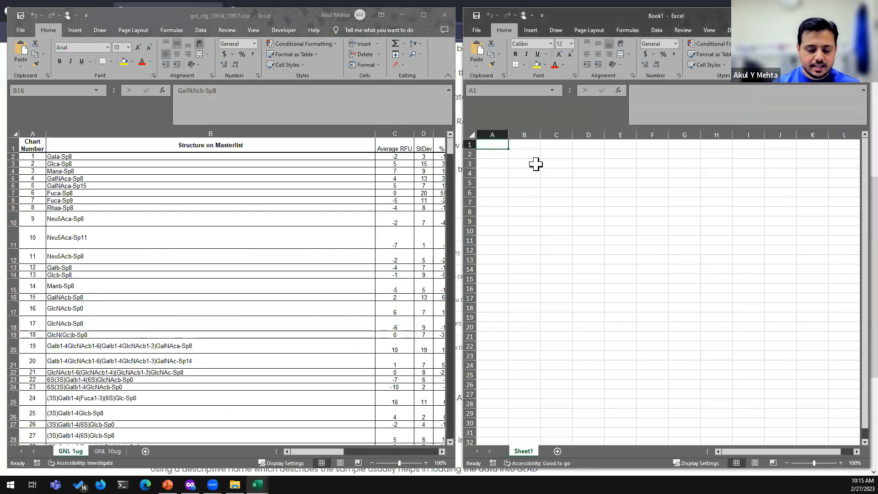
{"action": "type", "text": "ID"}
{"action": "key", "text": "Tab"}
{"action": "type", "text": "Name"}
{"action": "key", "text": "Tab"}
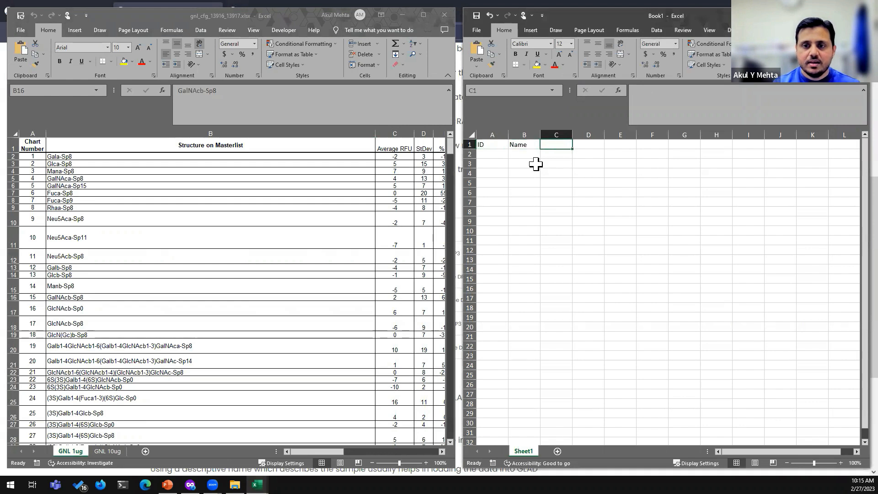
{"action": "type", "text": "RFU"}
{"action": "key", "text": "Tab"}
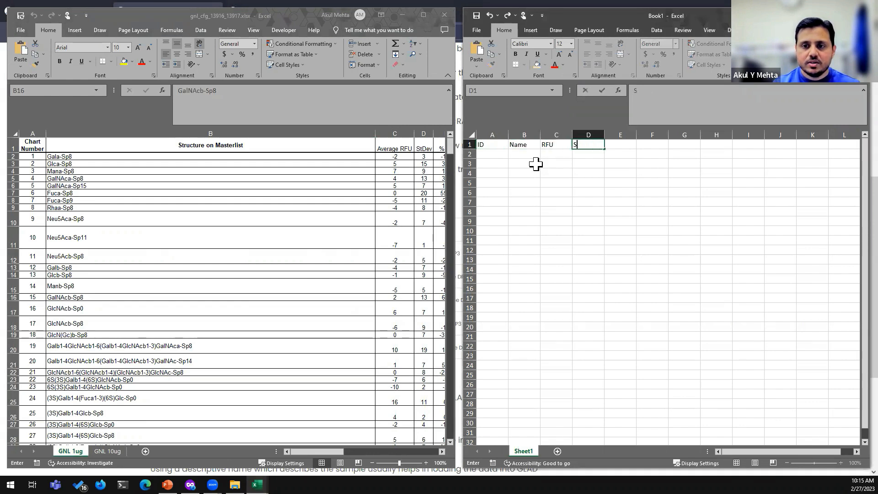
{"action": "type", "text": "SD"}
{"action": "key", "text": "Tab"}
{"action": "type", "text": "CV"}
{"action": "key", "text": "Tab"}
{"action": "type", "text": "Rank"}
{"action": "key", "text": "Tab"}
{"action": "type", "text": "Name2"}
{"action": "key", "text": "Return"}
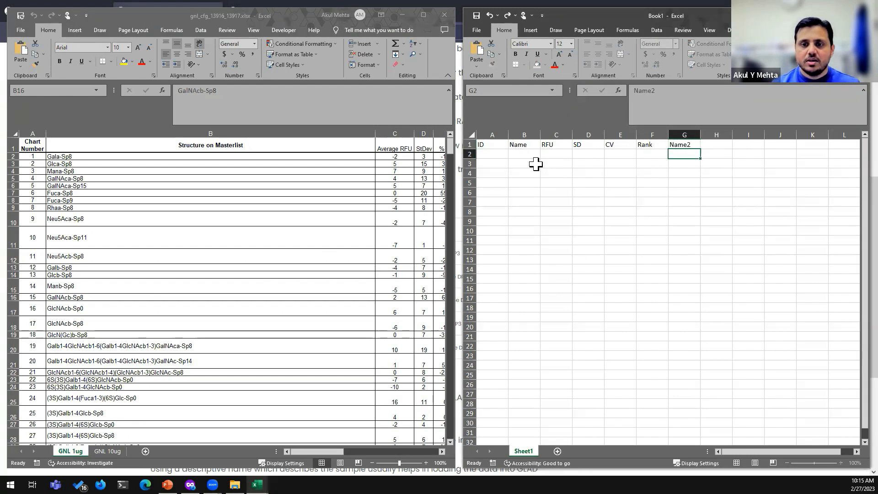
Copy all data rows of columns A to E, from row 2 to row 612, in the source workbook's GNL 1ug sheet
{"action": "key", "text": "Left"}
{"action": "key", "text": "Left"}
{"action": "key", "text": "Left"}
{"action": "key", "text": "Left"}
{"action": "key", "text": "Left"}
{"action": "key", "text": "Left"}
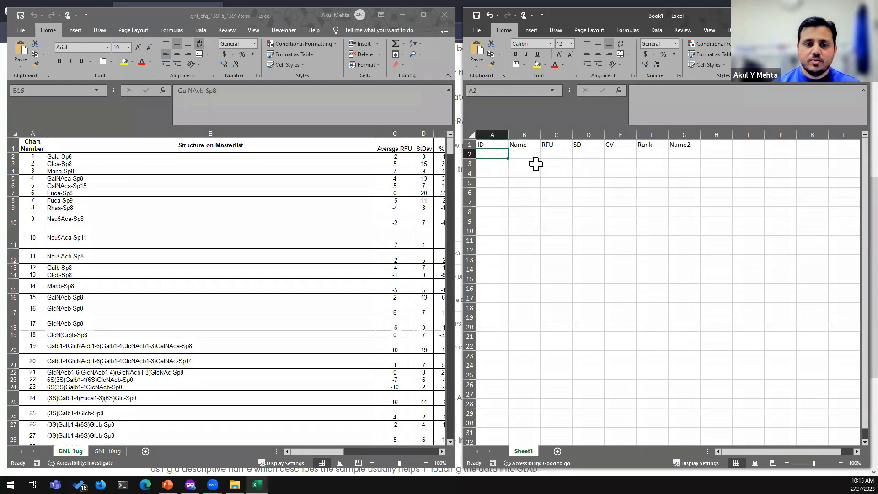
{"action": "left_click", "coordinate": [41, 156]}
{"action": "mouse_move", "coordinate": [41, 156]}
{"action": "left_mouse_down"}
{"action": "mouse_move", "coordinate": [400, 166]}
{"action": "mouse_move", "coordinate": [446, 158]}
{"action": "mouse_move", "coordinate": [31, 160]}
{"action": "mouse_move", "coordinate": [52, 156]}
{"action": "left_mouse_up"}
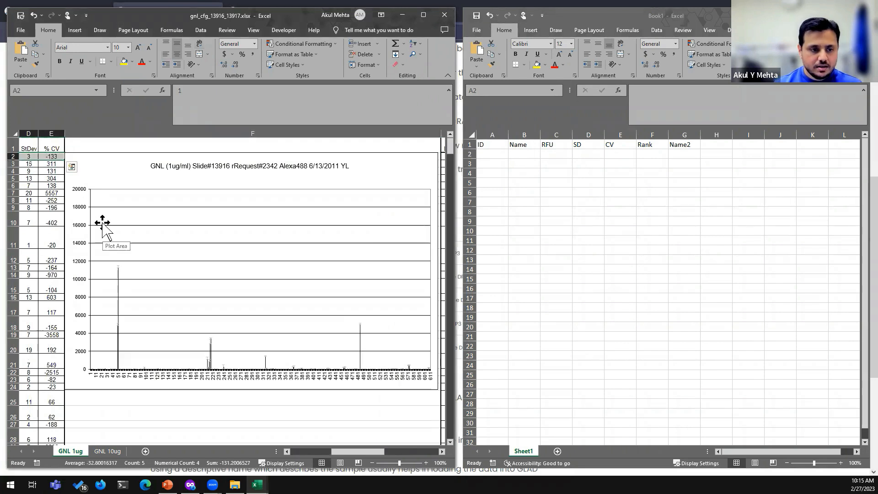
{"action": "key", "text": "ctrl+shift+Down"}
{"action": "key", "text": "ctrl+c"}
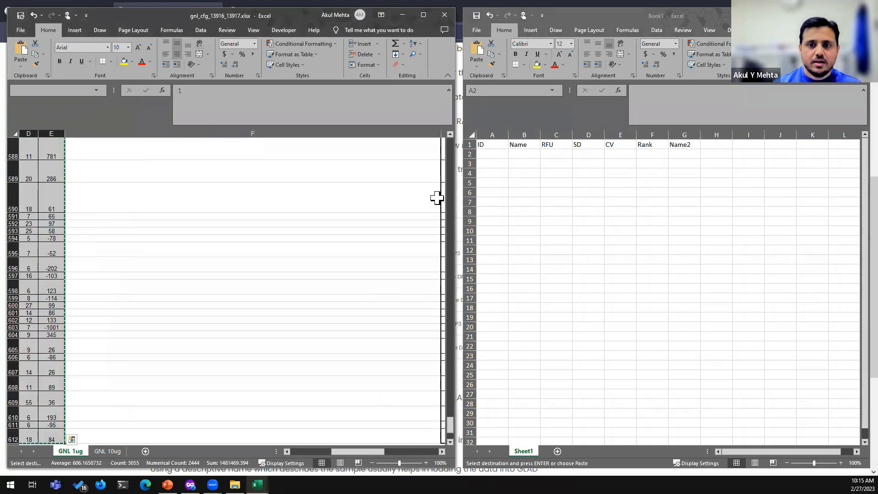
Paste the copied array data as values into the new workbook, starting at cell A2 under the headers
{"action": "left_click", "coordinate": [494, 155]}
{"action": "left_click", "coordinate": [476, 67]}
{"action": "left_click", "coordinate": [478, 126]}
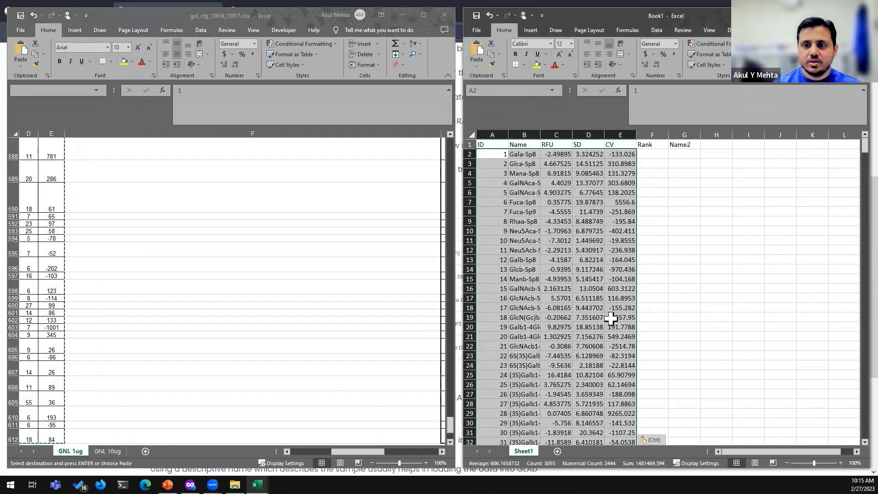
Check the glycan names in the new workbook's Name column and minimize the gnl_cfg source workbook
{"action": "left_click", "coordinate": [662, 153]}
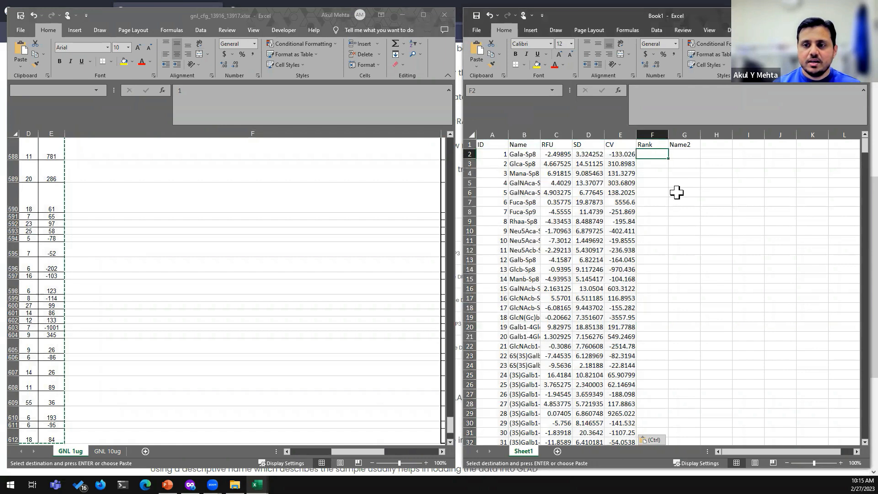
{"action": "left_click", "coordinate": [525, 134]}
{"action": "left_click", "coordinate": [527, 154]}
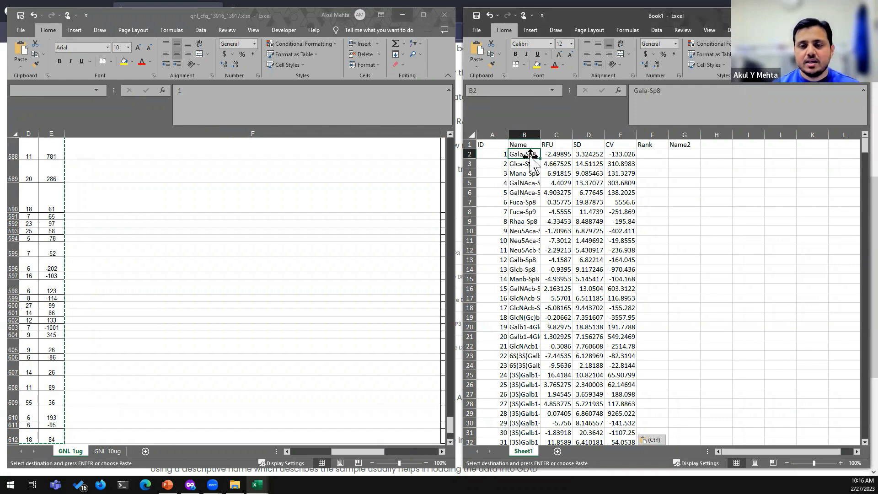
{"action": "left_click", "coordinate": [527, 185]}
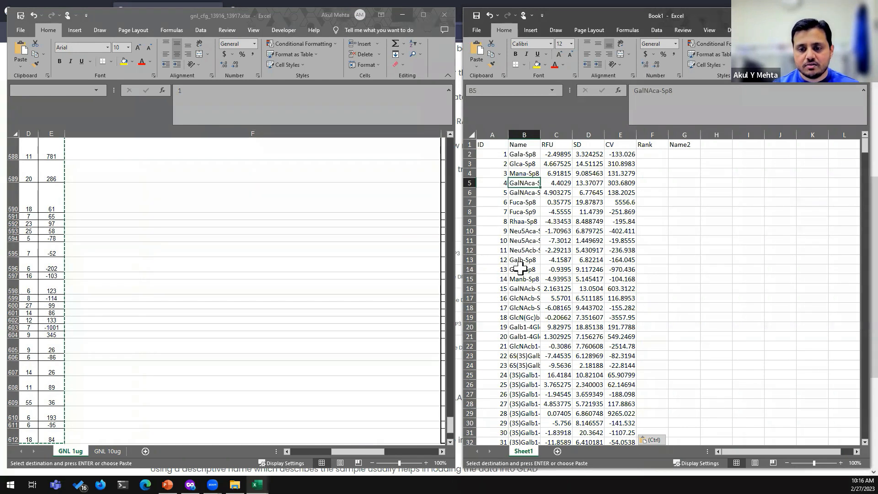
{"action": "left_click", "coordinate": [404, 15]}
{"action": "left_click", "coordinate": [536, 156]}
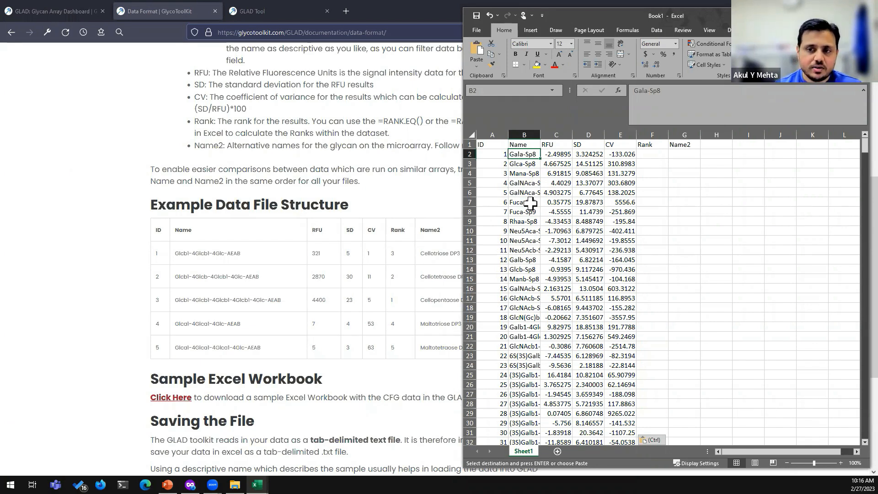
{"action": "left_click", "coordinate": [643, 155]}
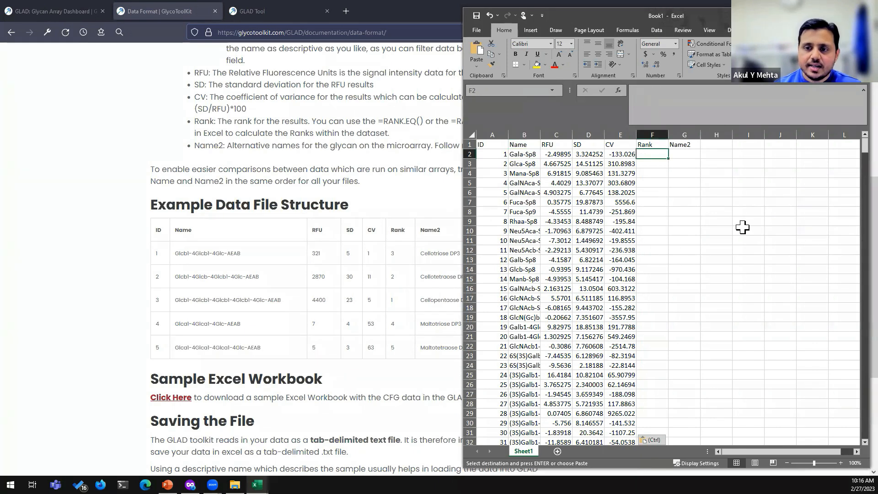
{"action": "type", "text": "=Rank"}
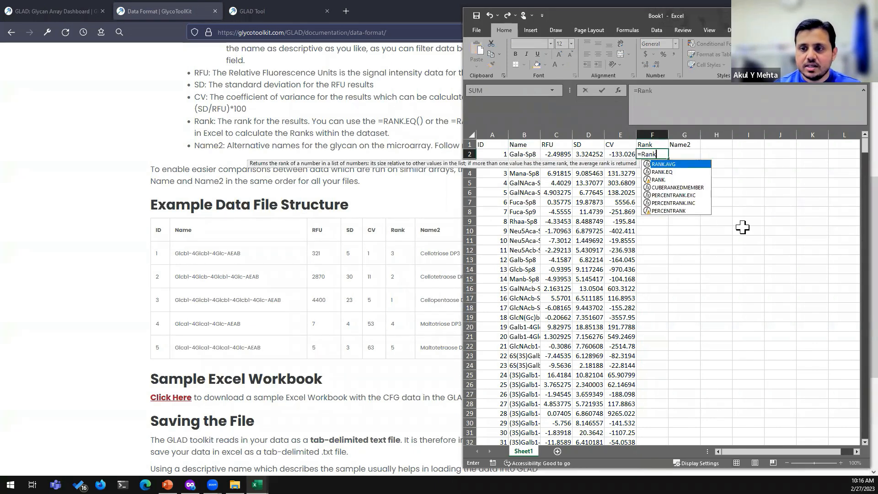
{"action": "key", "text": "Tab"}
{"action": "left_click", "coordinate": [560, 155]}
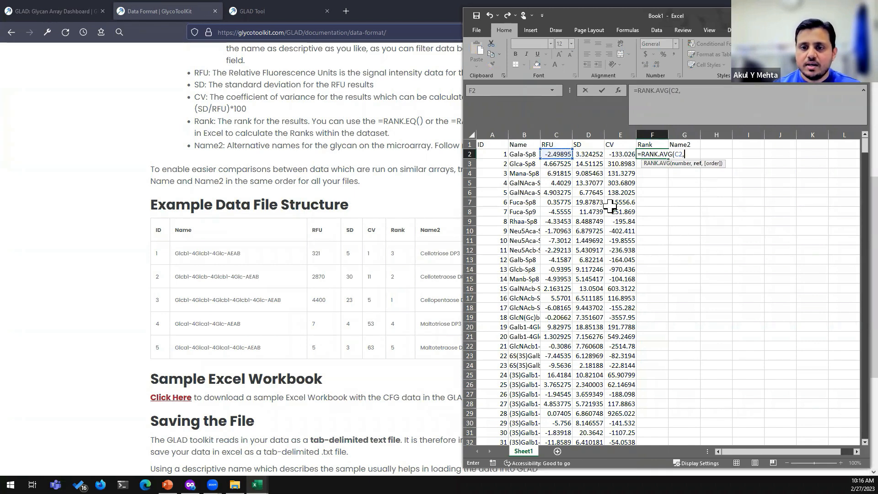
{"action": "key", "text": "ctrl+shift+Down"}
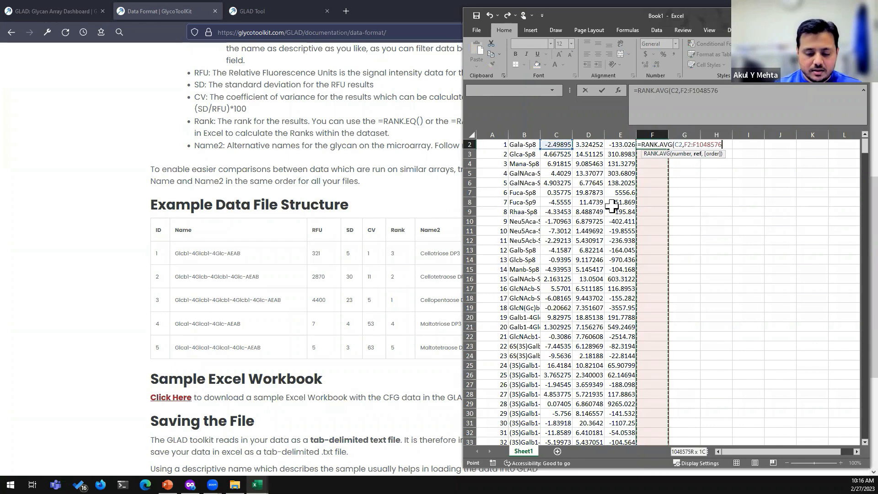
{"action": "key", "text": "Escape"}
{"action": "scroll", "coordinate": [612, 206], "scroll_direction": "up", "scroll_amount": 1}
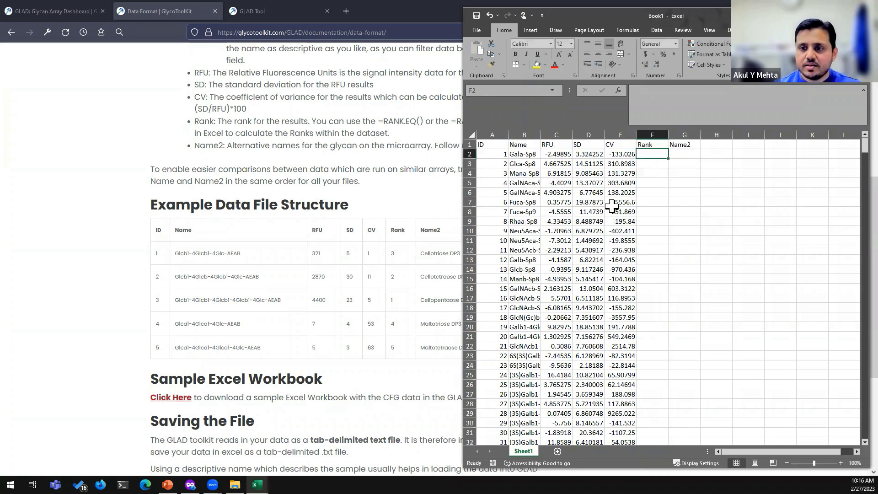
Enter a RANK.AVG formula in F2 that ranks the RFU value in C2 against the range C2:C612
{"action": "type", "text": "=RANK.AVG("}
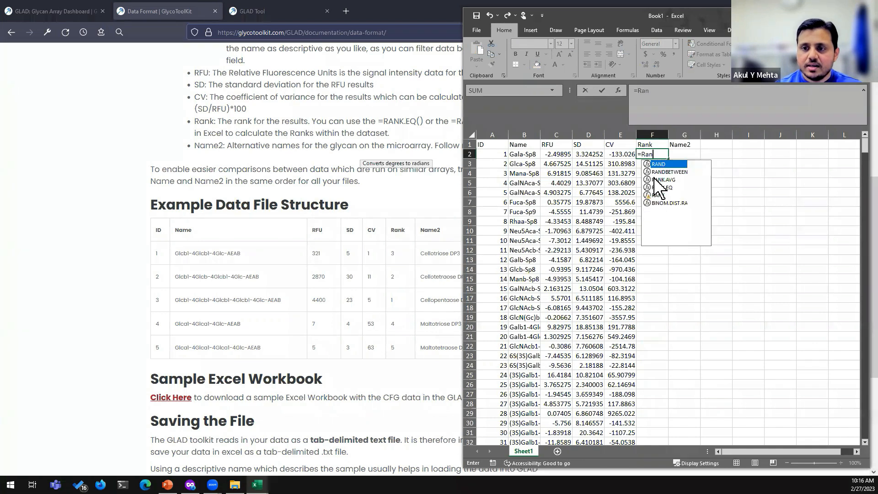
{"action": "left_click", "coordinate": [555, 152]}
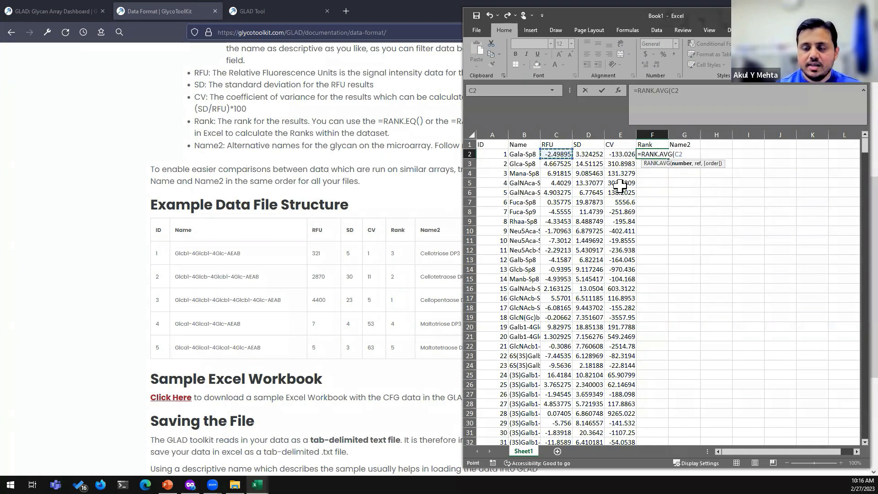
{"action": "type", "text": ","}
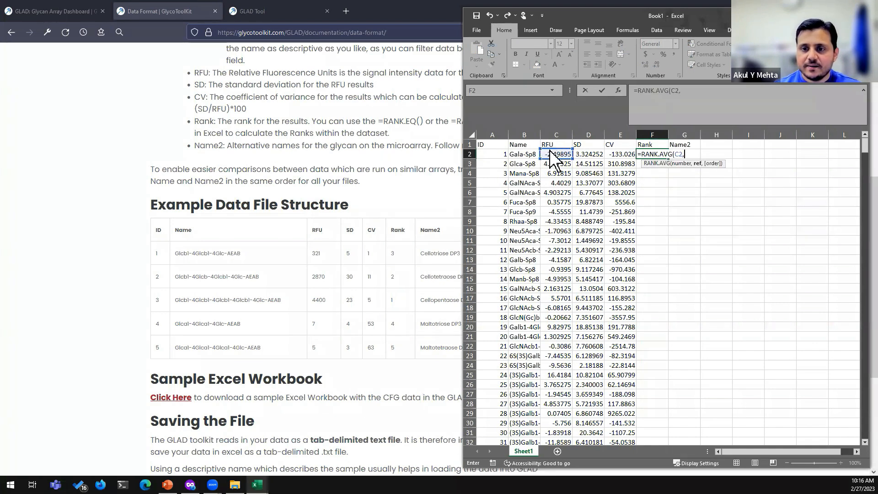
{"action": "left_click_drag", "start_coordinate": [552, 156], "coordinate": [554, 176]}
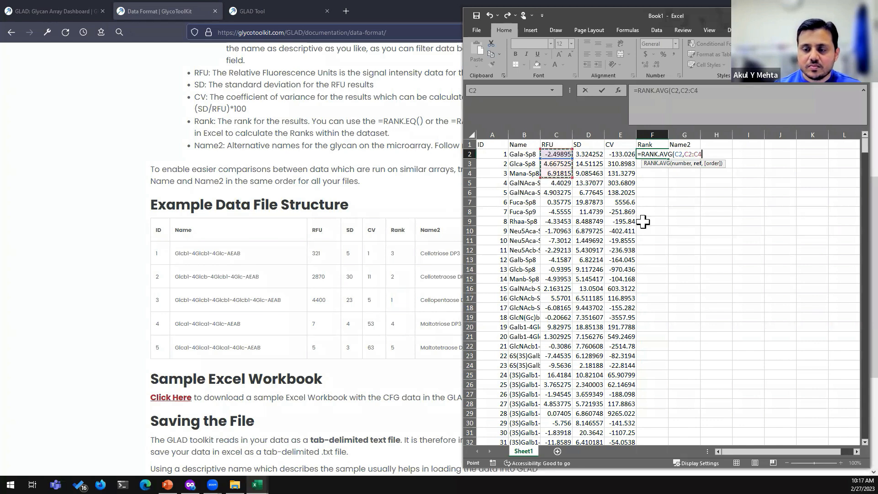
{"action": "key", "text": "ctrl+shift+Down"}
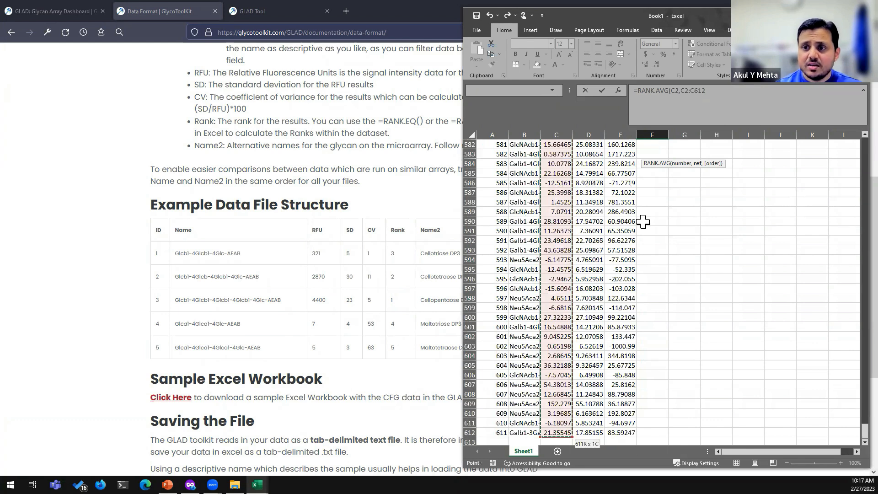
{"action": "key", "text": "Return"}
{"action": "scroll", "coordinate": [643, 221], "scroll_direction": "up", "scroll_amount": 1}
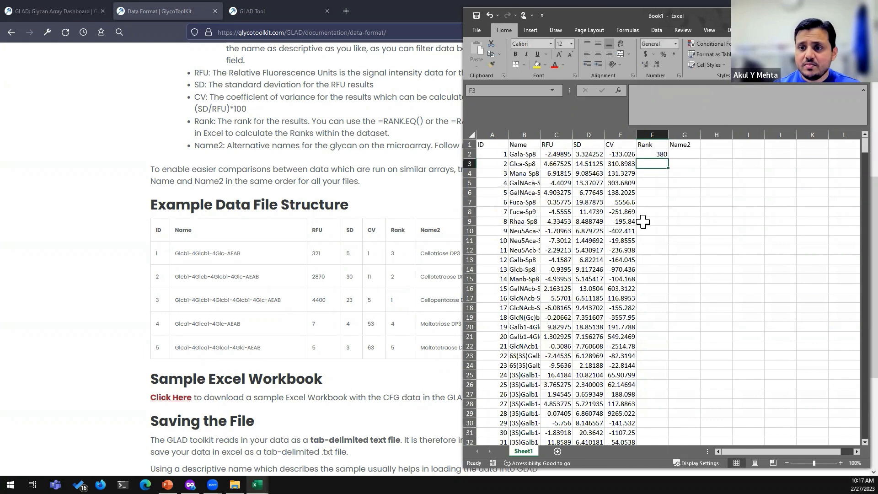
{"action": "left_click", "coordinate": [658, 153]}
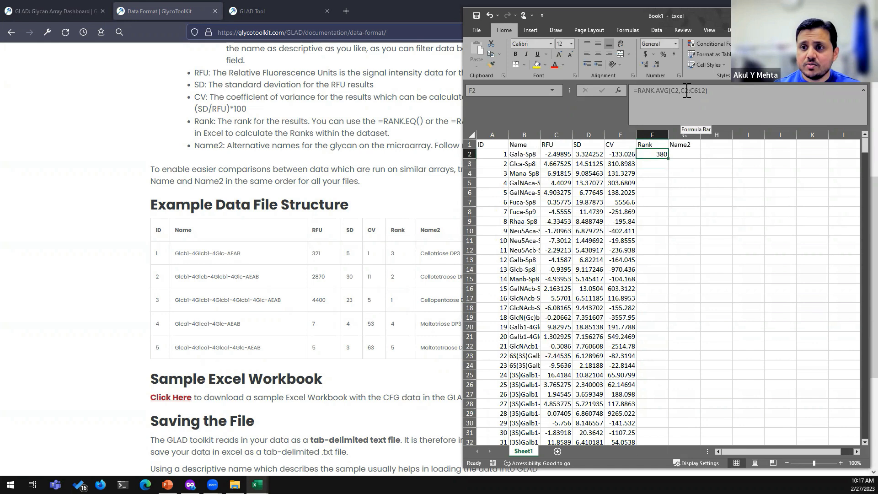
Make the ranking range in F2's RANK.AVG formula absolute, as $C$2:$C$612
{"action": "left_click", "coordinate": [704, 108]}
{"action": "key", "text": "Left"}
{"action": "key", "text": "Left"}
{"action": "key", "text": "Left"}
{"action": "key", "text": "Left"}
{"action": "key", "text": "Left"}
{"action": "key", "text": "Left"}
{"action": "key", "text": "Left"}
{"action": "type", "text": "$"}
{"action": "key", "text": "Right"}
{"action": "type", "text": "$C"}
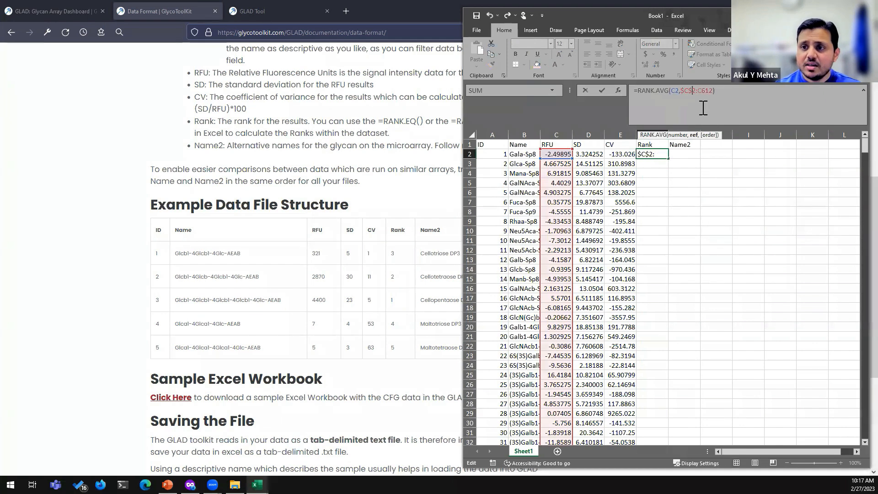
{"action": "type", "text": "$"}
{"action": "key", "text": "ctrl+Return"}
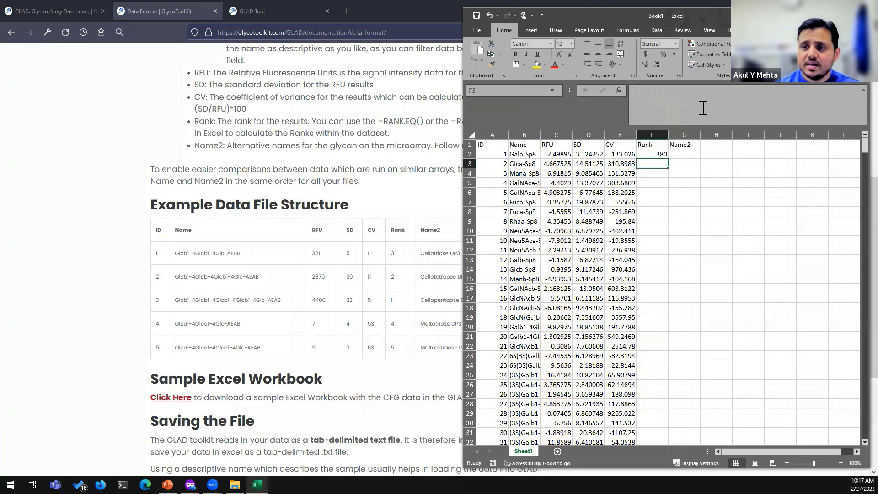
Fill the rank formula from F2 down the Rank column through row 612
{"action": "left_click_drag", "start_coordinate": [671, 159], "coordinate": [653, 428]}
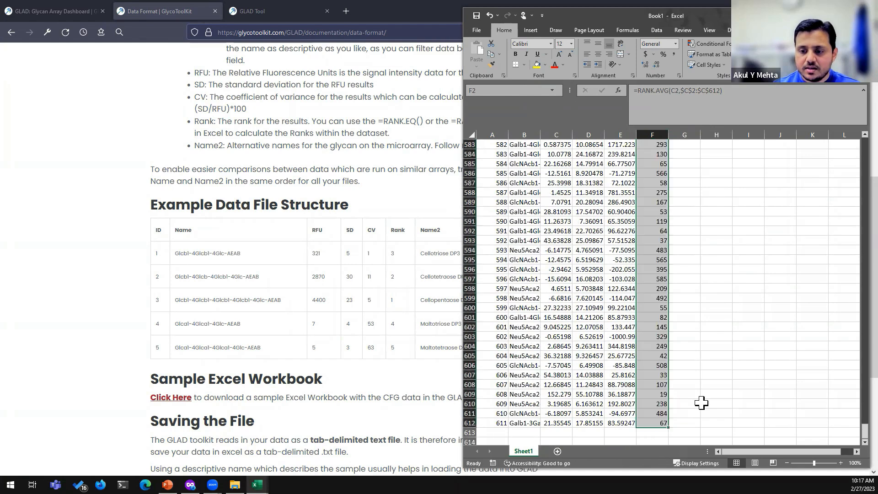
{"action": "left_click", "coordinate": [679, 355]}
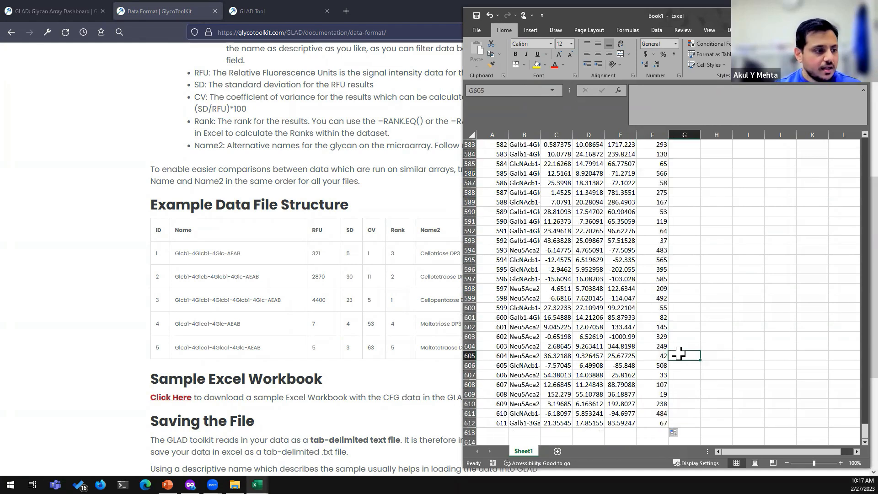
{"action": "key", "text": "ctrl+Up"}
{"action": "key", "text": "Down"}
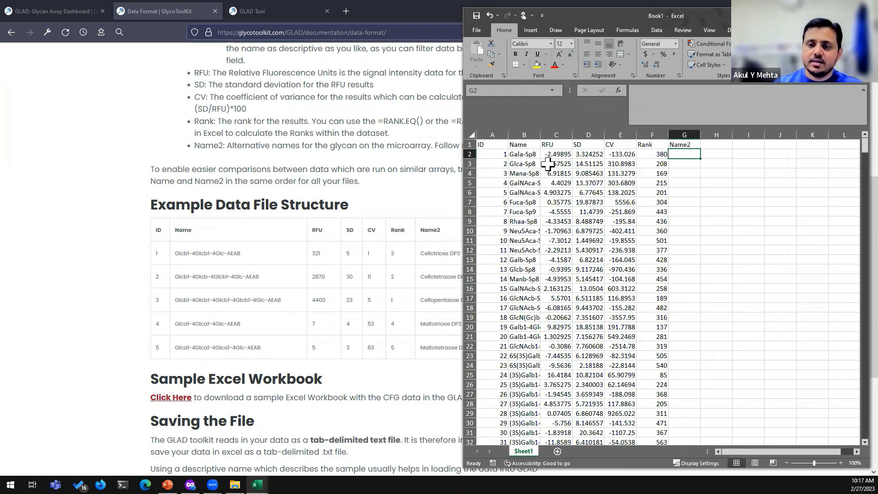
Enter the alternative name Monosaccharide for the first two glycans, in Name2 cells G2 and G3
{"action": "left_click_drag", "start_coordinate": [524, 156], "coordinate": [525, 183]}
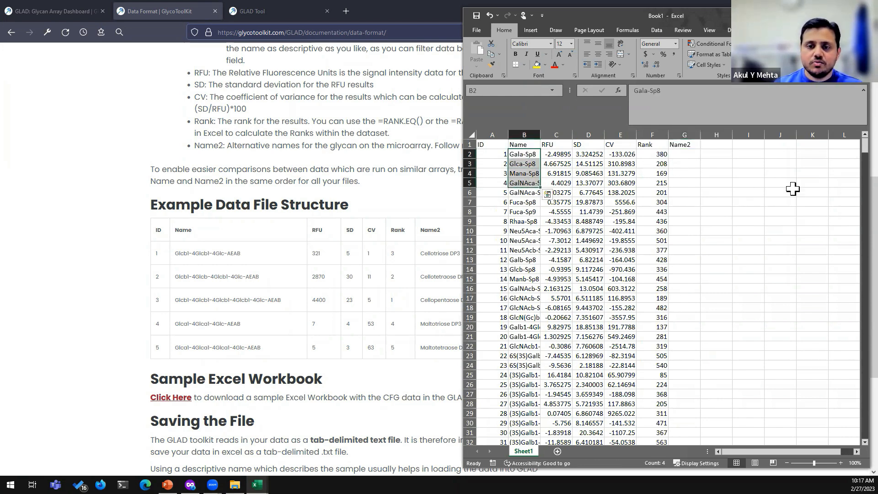
{"action": "left_click", "coordinate": [684, 156]}
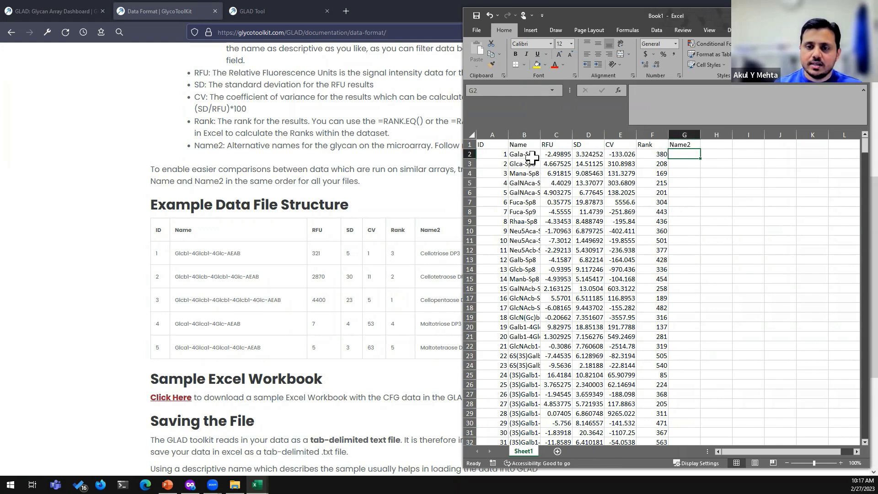
{"action": "left_click", "coordinate": [518, 144]}
{"action": "left_click", "coordinate": [683, 145]}
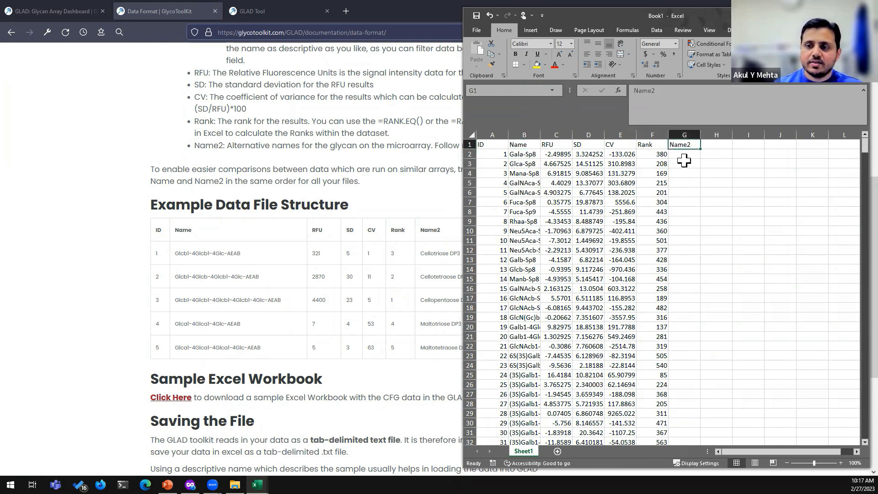
{"action": "left_click", "coordinate": [684, 154]}
{"action": "type", "text": "Monosaccharide"}
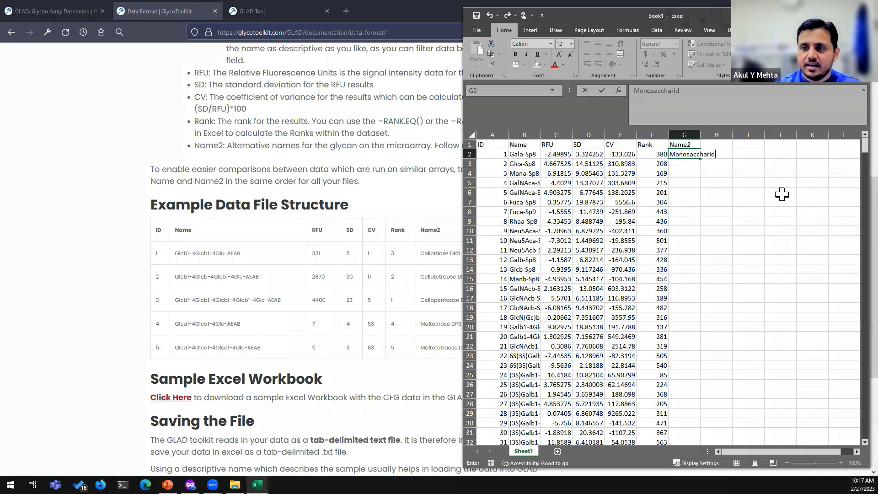
{"action": "key", "text": "Return"}
{"action": "type", "text": "Monosaccharide"}
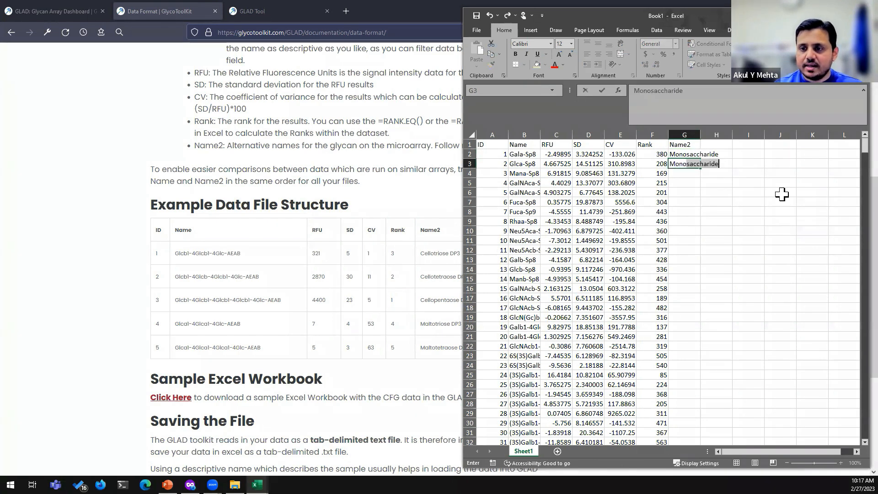
{"action": "key", "text": "Return"}
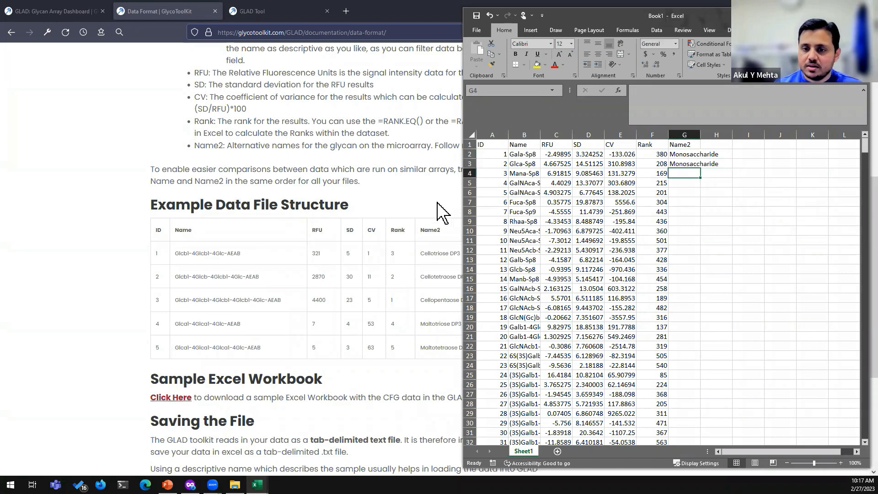
Enter "Monosaccharide Fucosylated" as the alternative name of the Fuca-Sp8 glycan in G7
{"action": "left_click", "coordinate": [688, 202]}
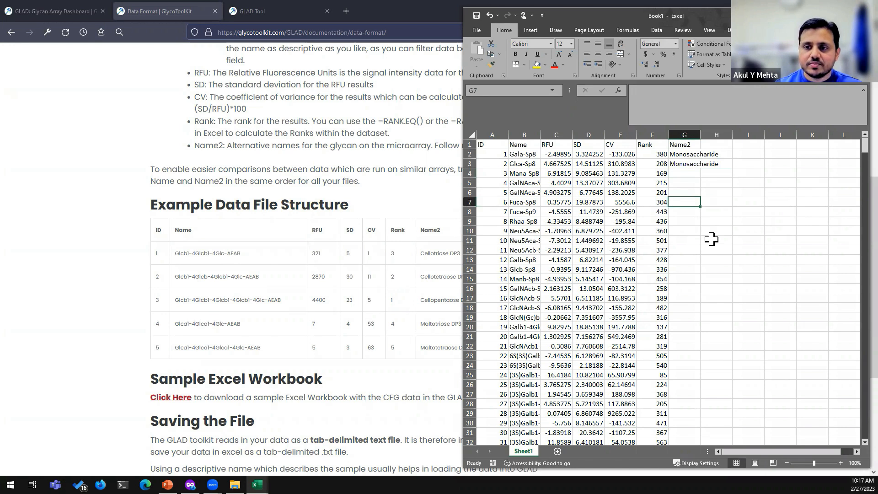
{"action": "type", "text": "Mono"}
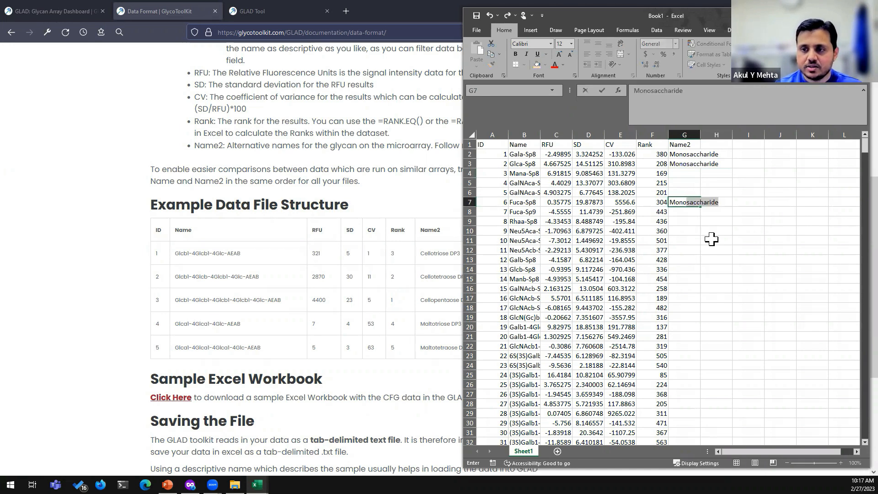
{"action": "type", "text": "s"}
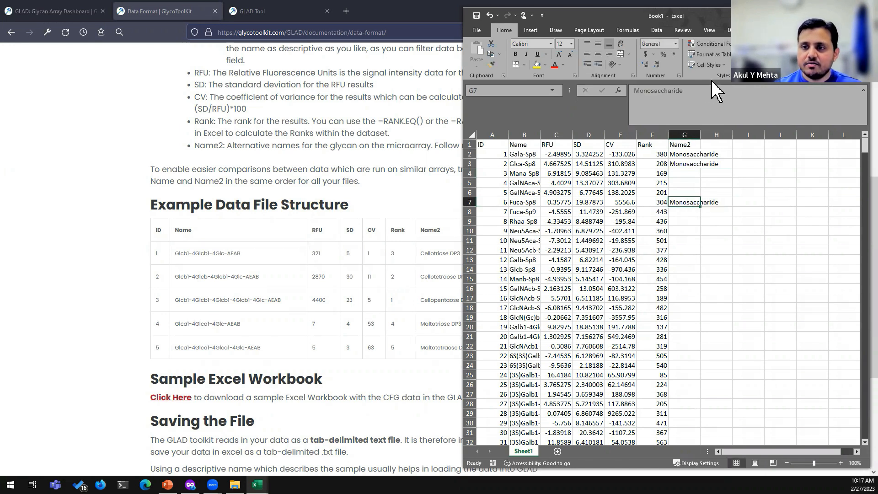
{"action": "left_click", "coordinate": [709, 95]}
{"action": "type", "text": "Fucosylated"}
{"action": "key", "text": "Return"}
{"action": "key", "text": "Up"}
{"action": "key", "text": "Up"}
{"action": "key", "text": "Up"}
{"action": "key", "text": "Up"}
{"action": "key", "text": "Up"}
{"action": "key", "text": "Up"}
{"action": "key", "text": "Up"}
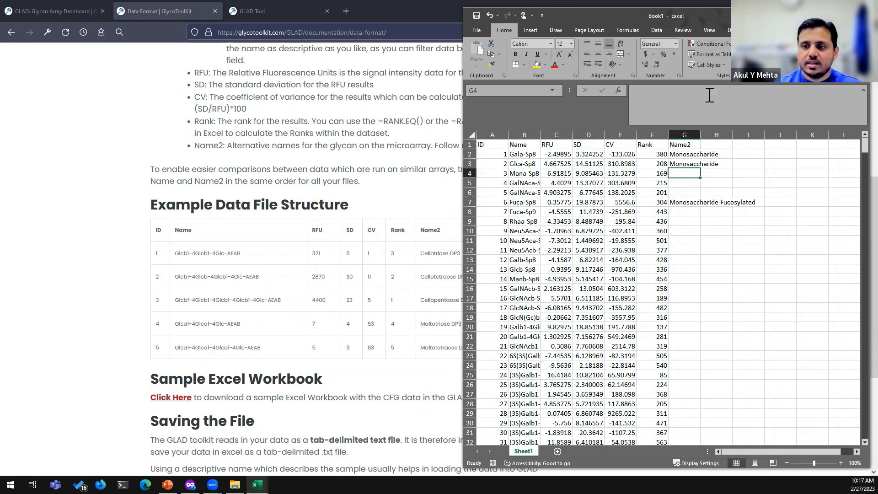
Clear the example alternative names from cells G2 to G7 in the Name2 column
{"action": "key", "text": "Down"}
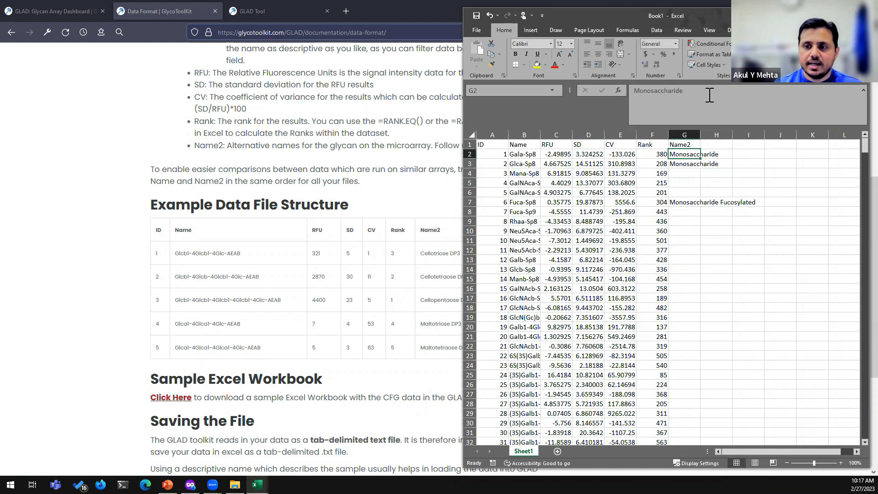
{"action": "key", "text": "Down"}
{"action": "key", "text": "Down"}
{"action": "key", "text": "Up"}
{"action": "key", "text": "Up"}
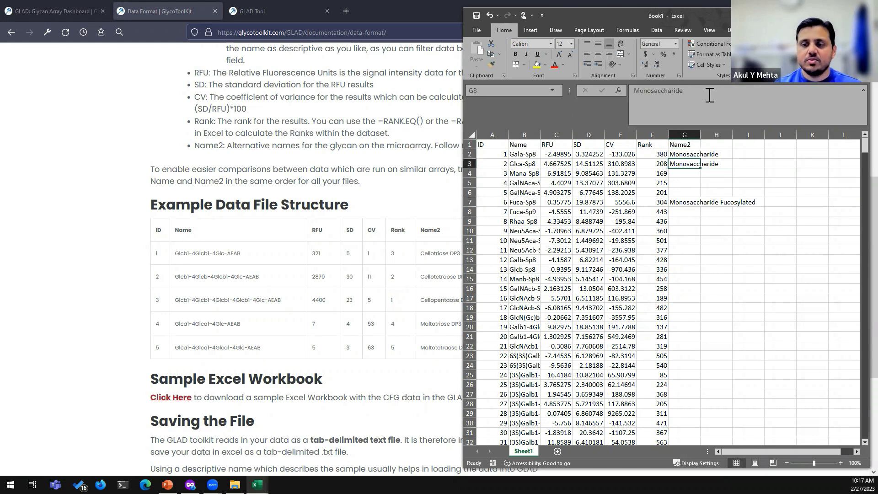
{"action": "key", "text": "Down"}
{"action": "key", "text": "Up"}
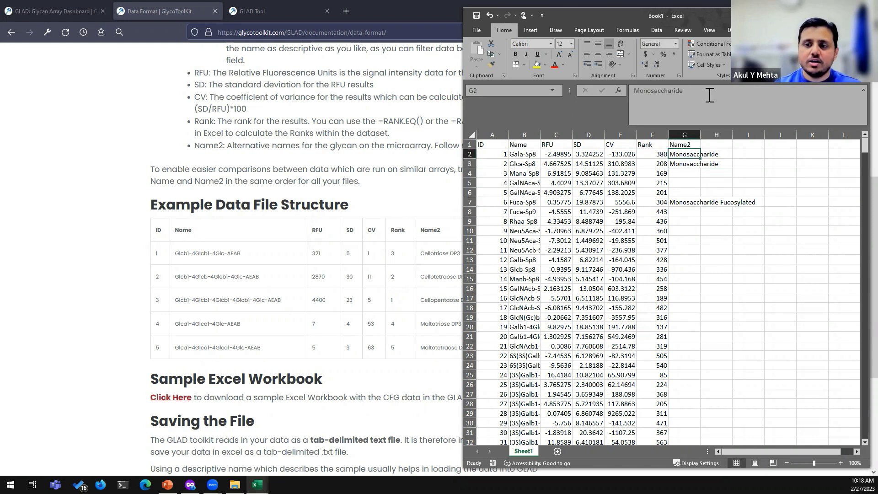
{"action": "key", "text": "shift+Down"}
{"action": "key", "text": "shift+Down"}
{"action": "key", "text": "shift+Down"}
{"action": "key", "text": "shift+Down"}
{"action": "key", "text": "shift+Down"}
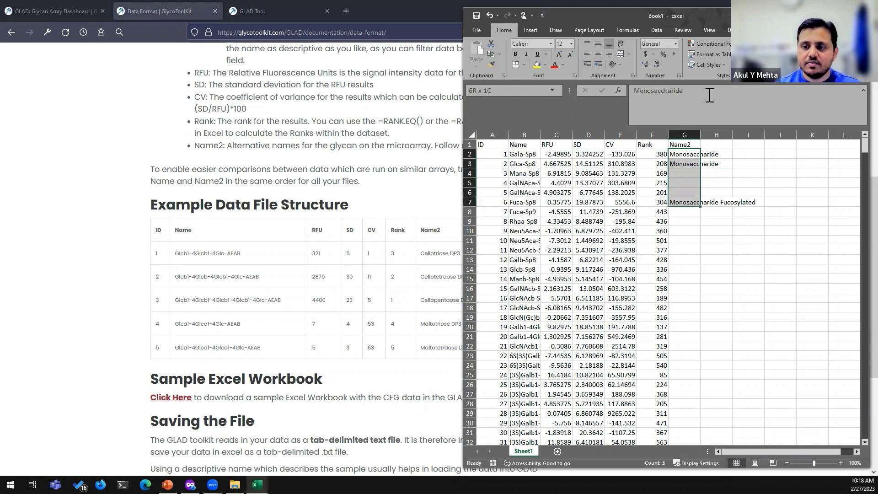
{"action": "key", "text": "Delete"}
Enter the formula =B2 in G2 so that Name2 repeats the glycan's name
{"action": "key", "text": "Left"}
{"action": "key", "text": "Left"}
{"action": "key", "text": "Left"}
{"action": "key", "text": "Left"}
{"action": "key", "text": "Left"}
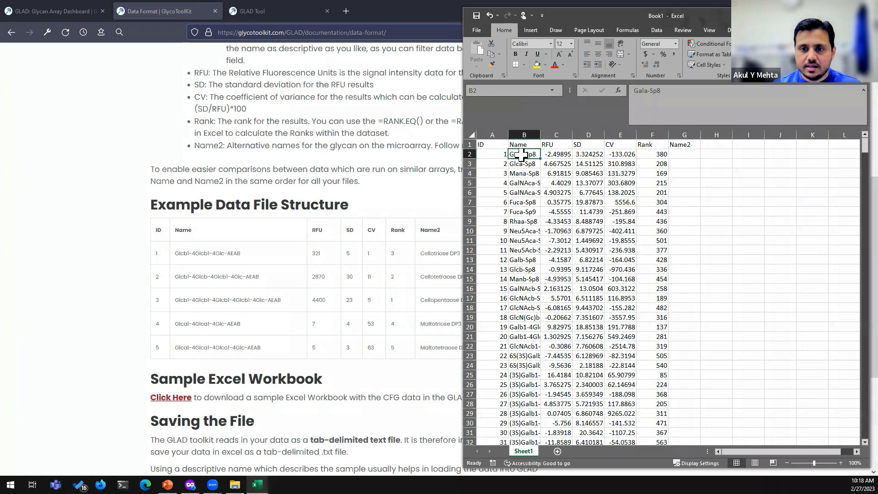
{"action": "left_click", "coordinate": [683, 154]}
{"action": "type", "text": "="}
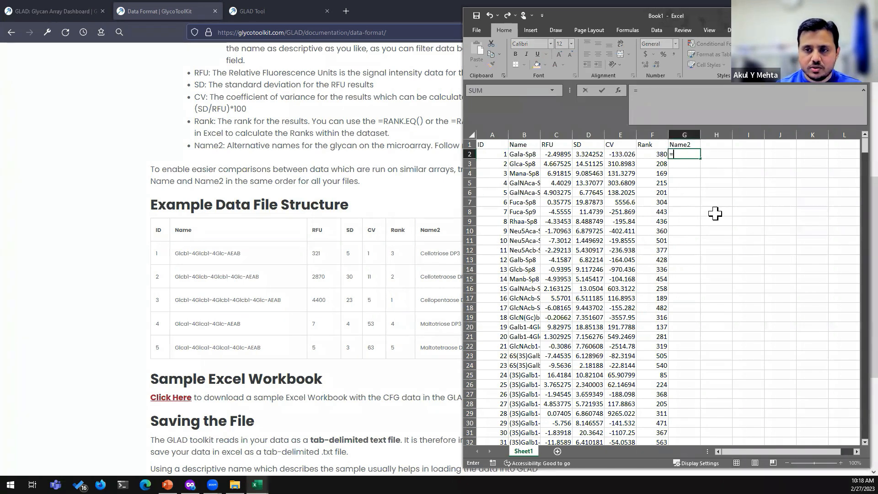
{"action": "left_click", "coordinate": [523, 155]}
{"action": "key", "text": "ctrl+Return"}
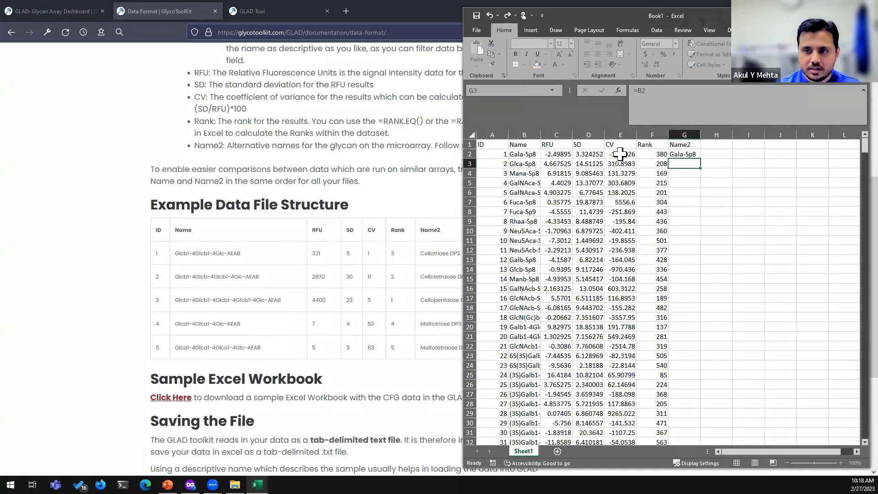
Fill the G2 formula down the Name2 column through row 612 and return to the header row
{"action": "left_click_drag", "start_coordinate": [704, 159], "coordinate": [685, 425]}
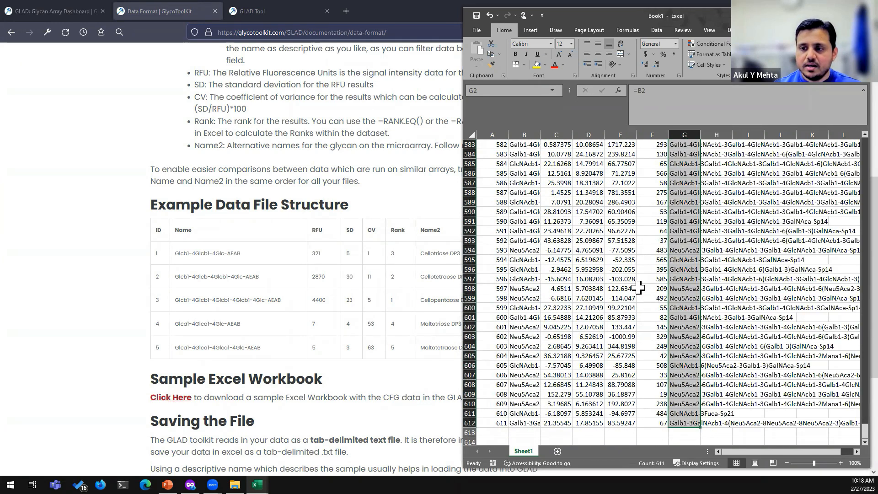
{"action": "scroll", "coordinate": [640, 275], "scroll_direction": "up", "scroll_amount": 20}
{"action": "left_click", "coordinate": [636, 259]}
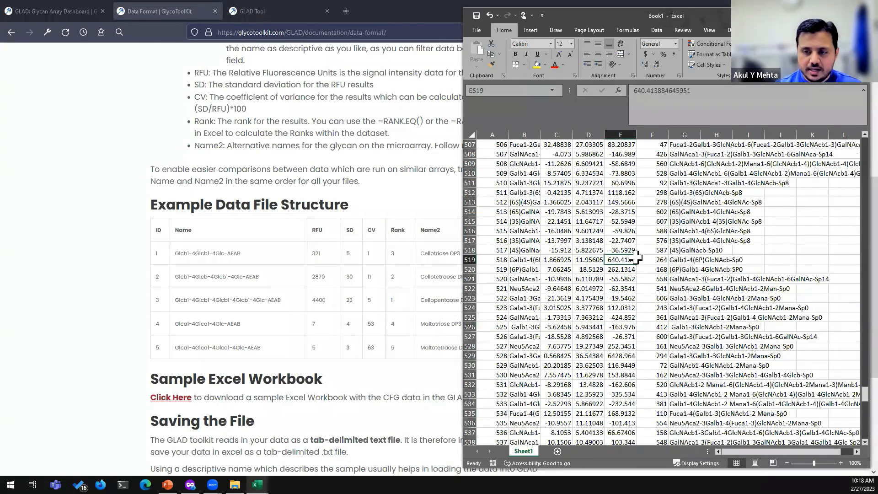
{"action": "key", "text": "ctrl+Up"}
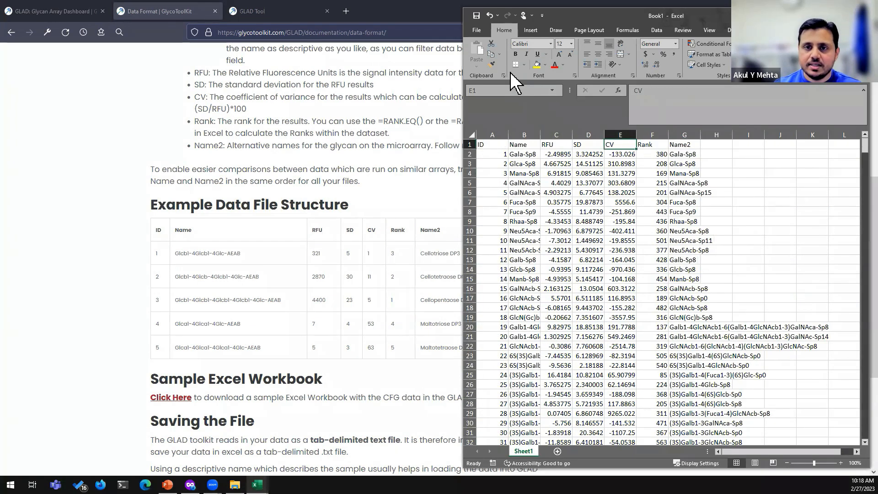
Try to save the workbook in the Demo files folder as tab-delimited text named GNL_1ug.txt
{"action": "left_click", "coordinate": [477, 30]}
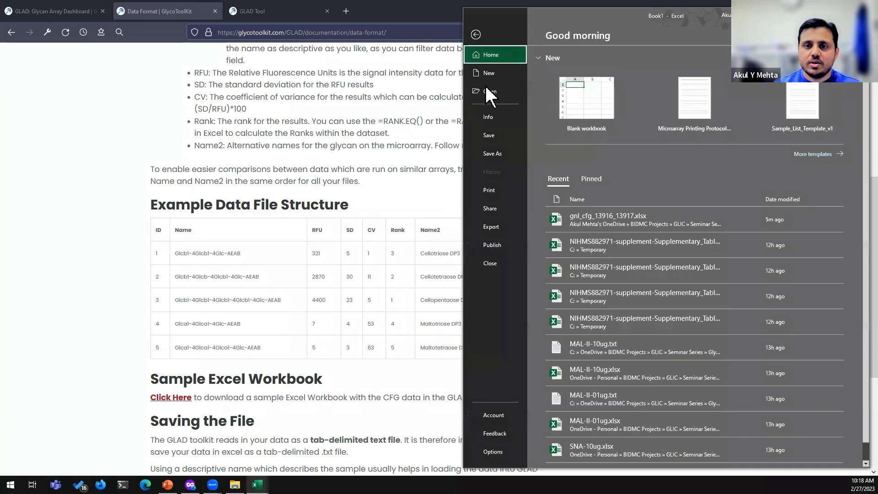
{"action": "left_click", "coordinate": [491, 150]}
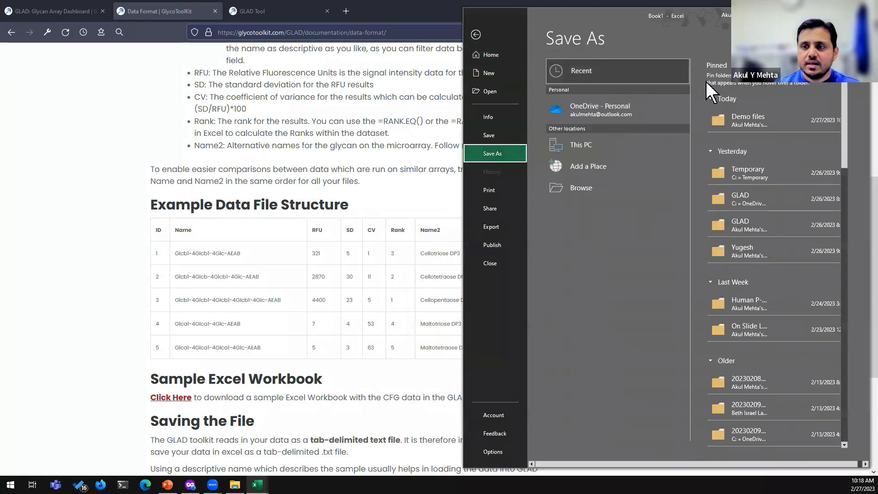
{"action": "left_click", "coordinate": [739, 125]}
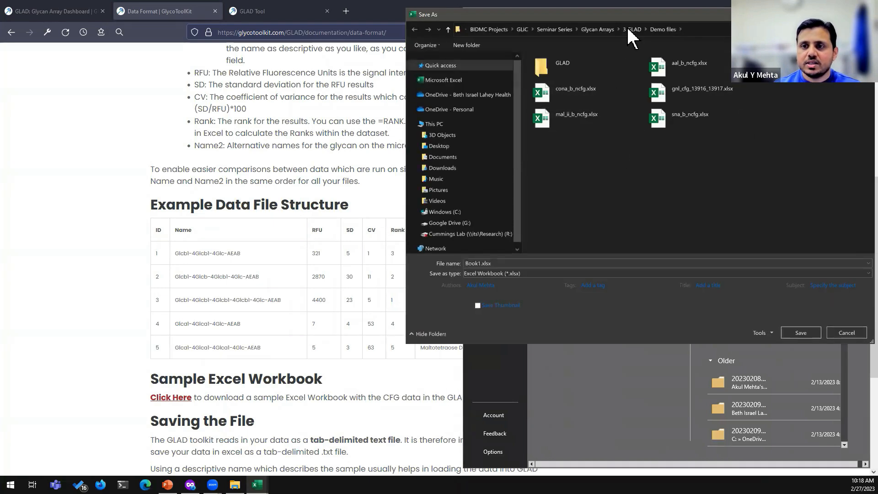
{"action": "left_click", "coordinate": [505, 273]}
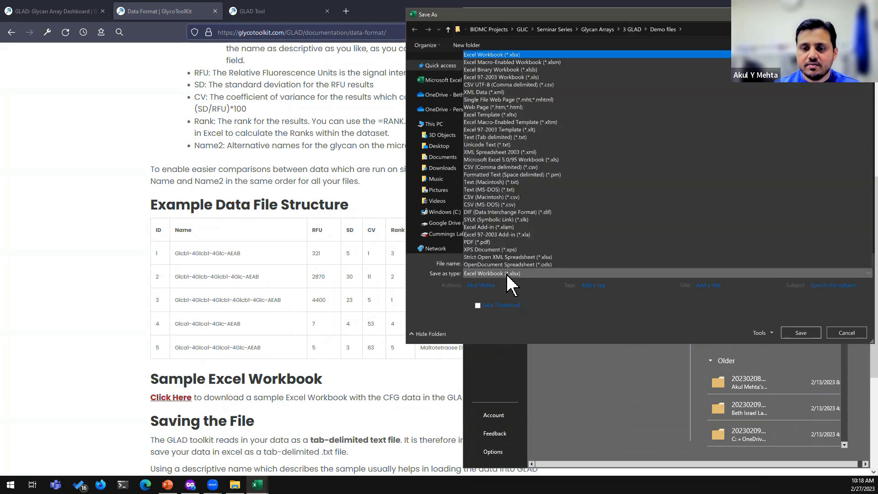
{"action": "left_click", "coordinate": [508, 138]}
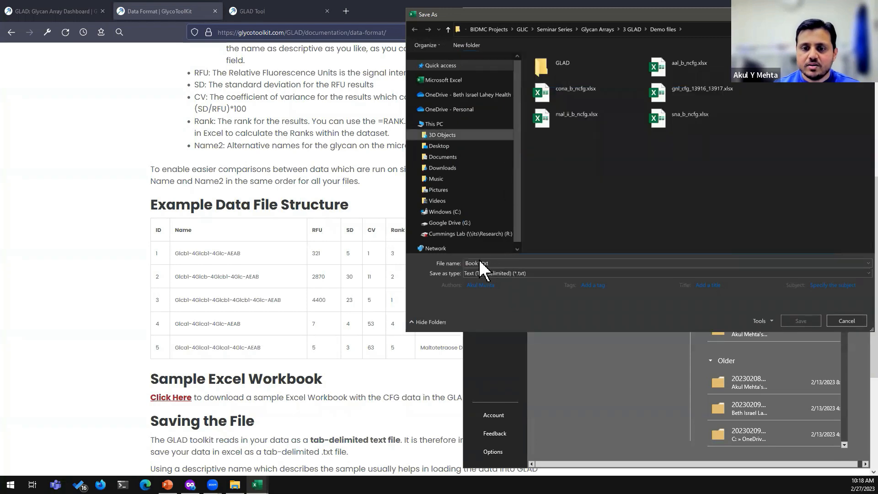
{"action": "left_click", "coordinate": [478, 261]}
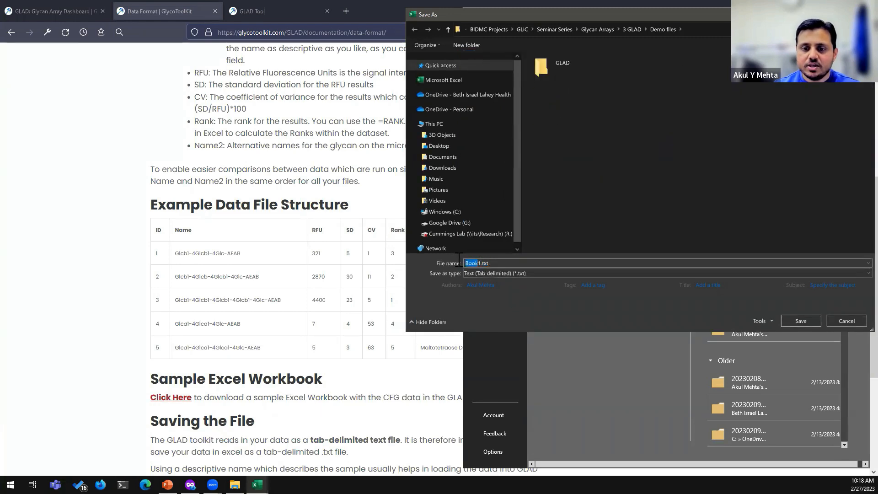
{"action": "type", "text": "GNL1"}
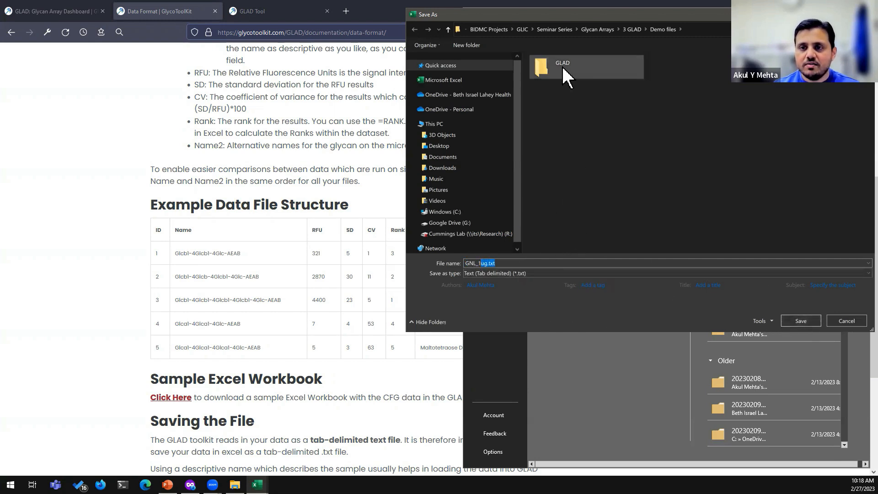
{"action": "left_click", "coordinate": [846, 321]}
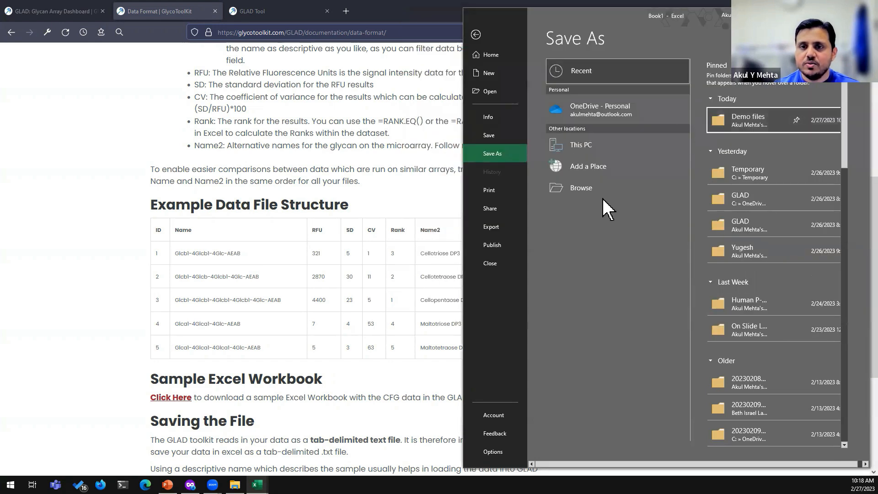
Leave the save screen and close the Book1 workbook without saving its changes
{"action": "left_click", "coordinate": [859, 15]}
{"action": "left_click", "coordinate": [743, 294]}
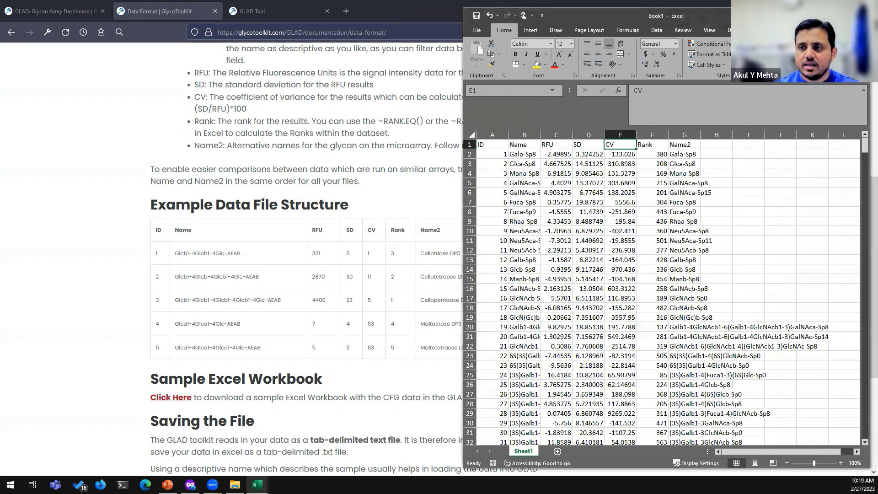
{"action": "left_click", "coordinate": [859, 16]}
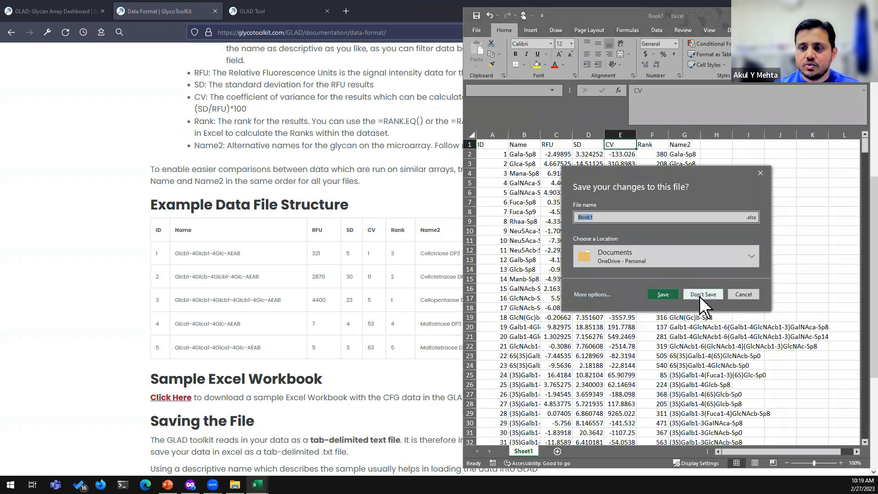
{"action": "left_click", "coordinate": [704, 294]}
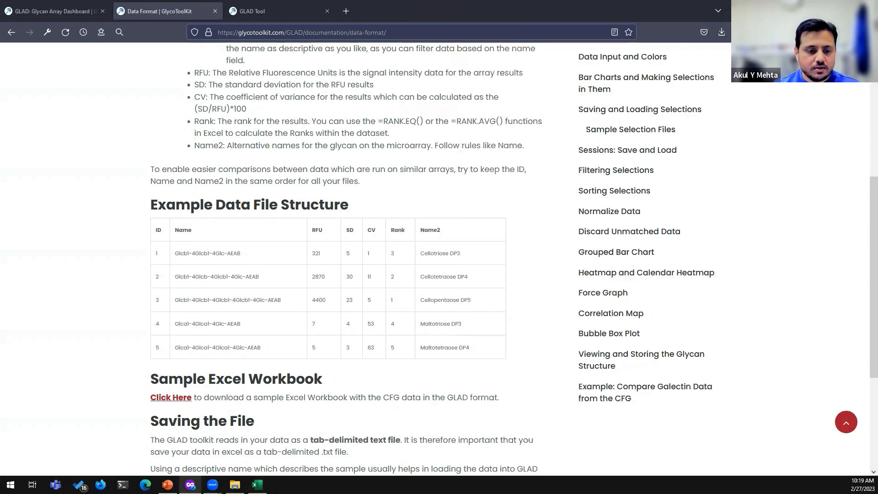
Open AAL-01ug.xlsx from the GLAD folder in Demo files and examine its header row from ID to Name2
{"action": "left_click", "coordinate": [234, 485]}
{"action": "left_click", "coordinate": [123, 60]}
{"action": "double_click", "coordinate": [124, 60]}
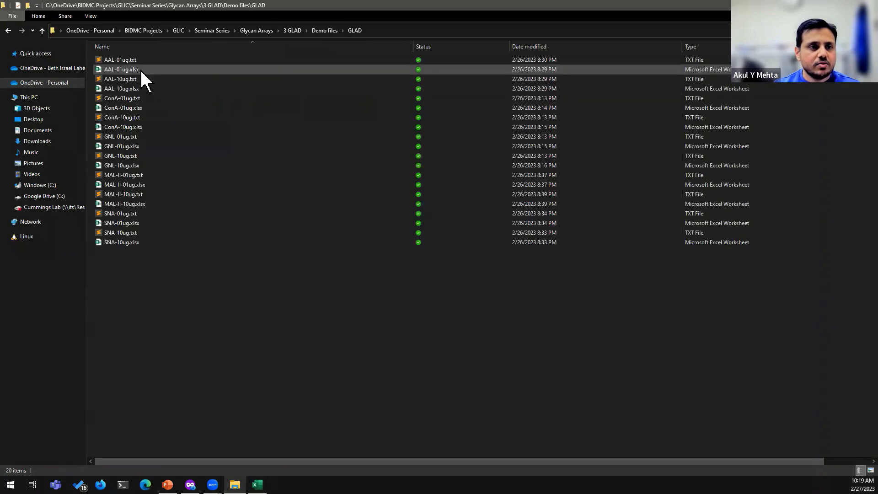
{"action": "left_click", "coordinate": [141, 71]}
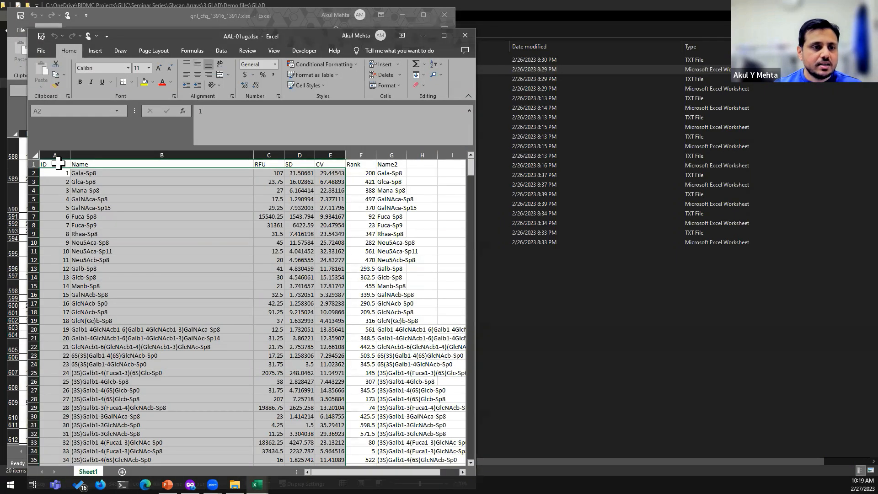
{"action": "left_click_drag", "start_coordinate": [58, 164], "coordinate": [373, 167]}
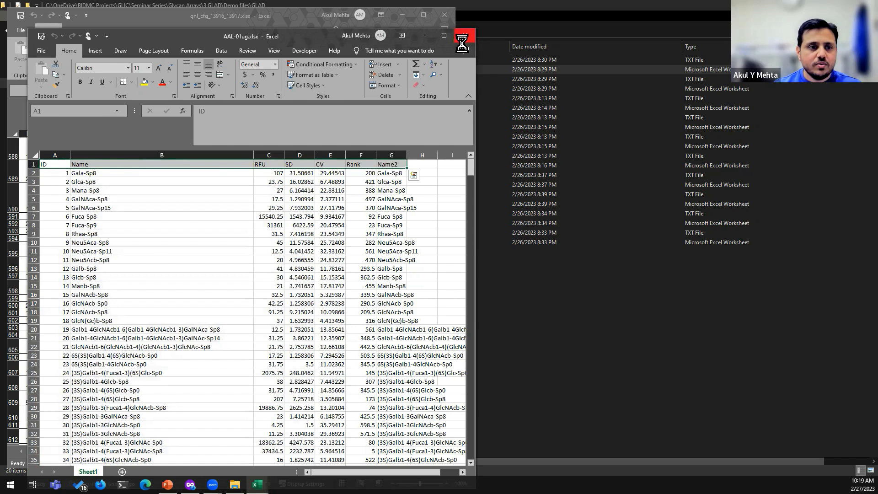
Close the AAL-01ug.xlsx and GNL source workbooks, and open AAL-01ug.txt from the GLAD folder
{"action": "left_click", "coordinate": [465, 35]}
{"action": "left_click", "coordinate": [444, 15]}
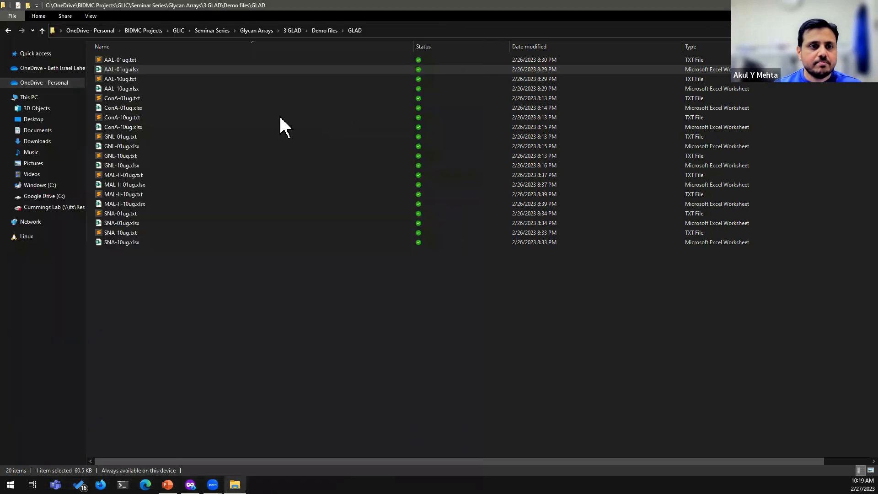
{"action": "double_click", "coordinate": [167, 59]}
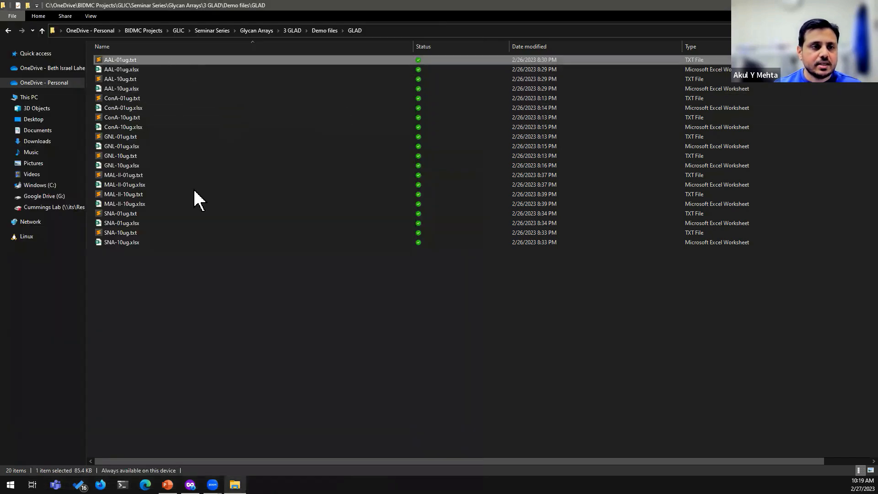
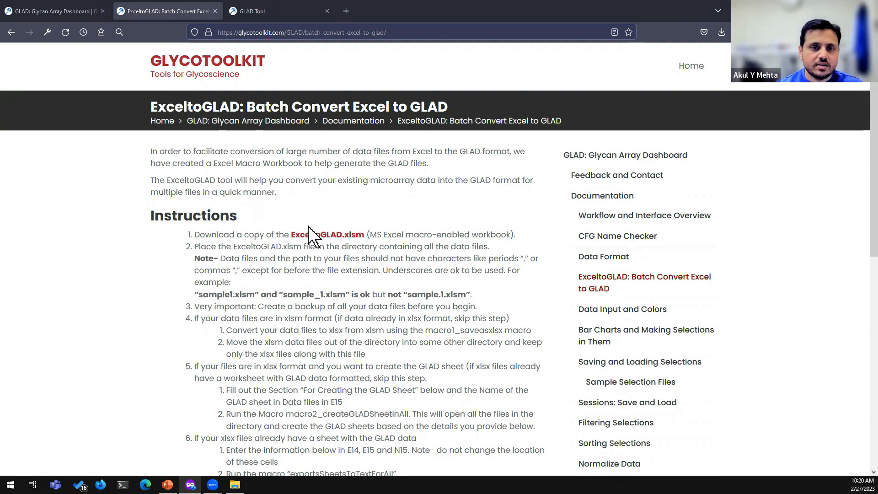
Switch to the GLAD Tool page and show its options for using your own data
{"action": "left_click", "coordinate": [277, 13]}
{"action": "left_click", "coordinate": [75, 85]}
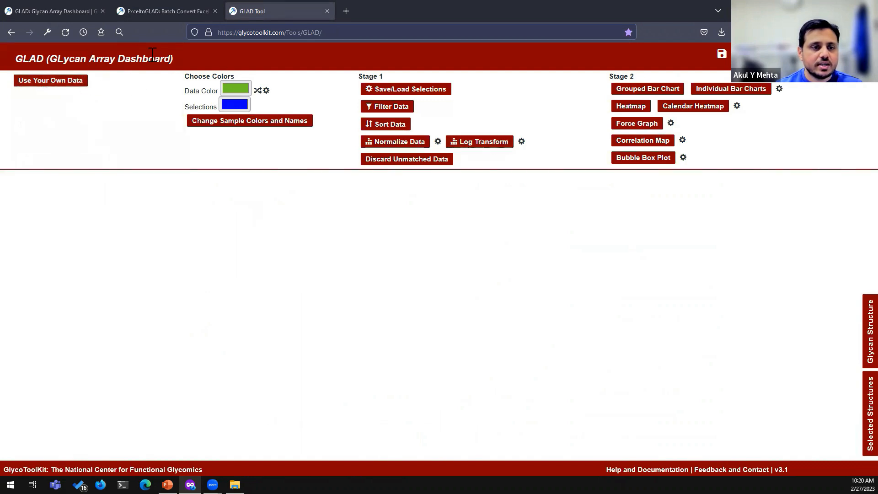
{"action": "left_click", "coordinate": [67, 84]}
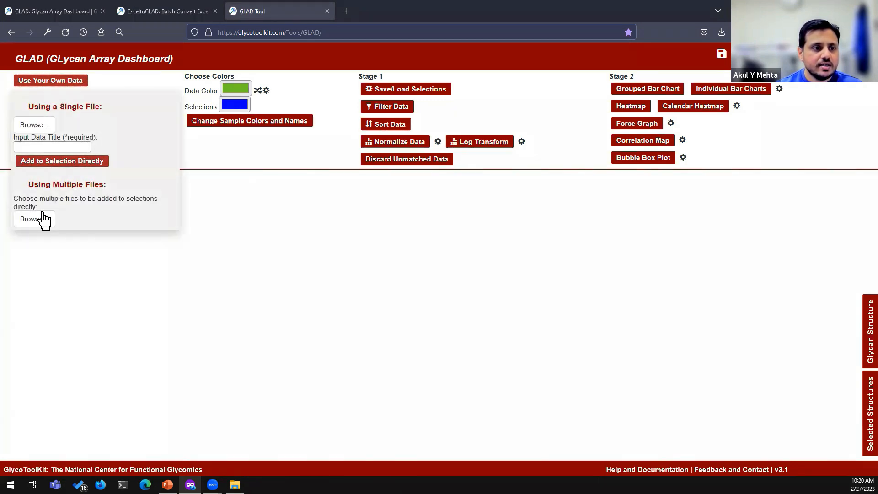
{"action": "left_click", "coordinate": [32, 220]}
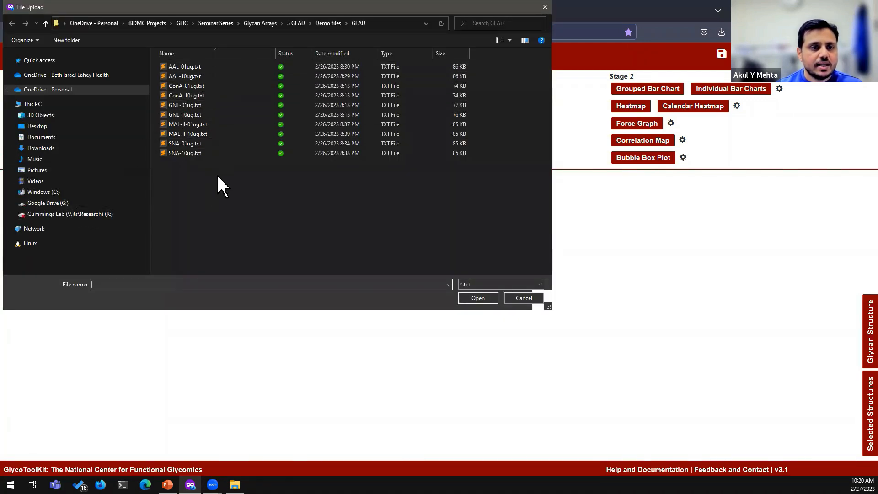
{"action": "left_click", "coordinate": [185, 67]}
{"action": "left_click", "coordinate": [185, 76]}
{"action": "left_click", "coordinate": [183, 86]}
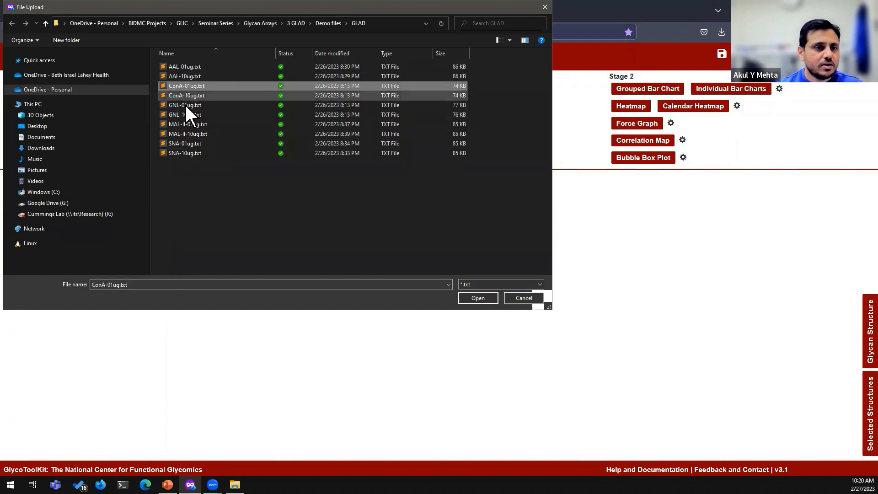
{"action": "left_click", "coordinate": [187, 107]}
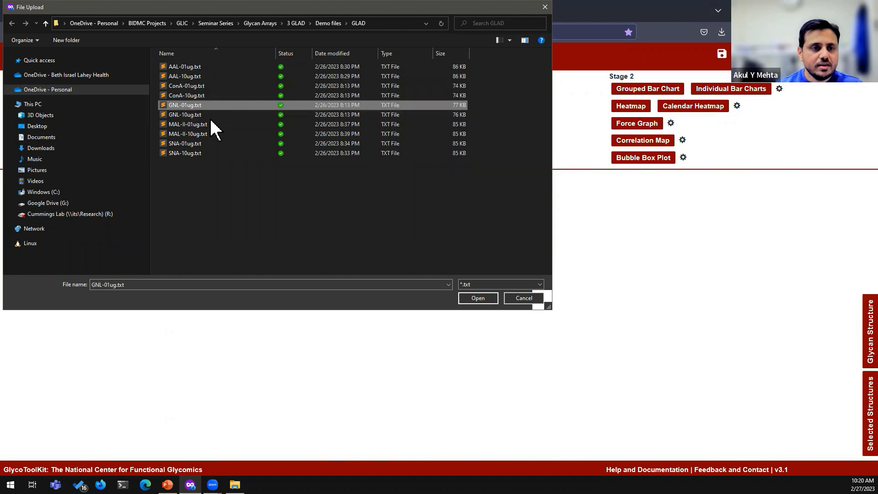
{"action": "left_click_drag", "start_coordinate": [277, 193], "coordinate": [180, 69]}
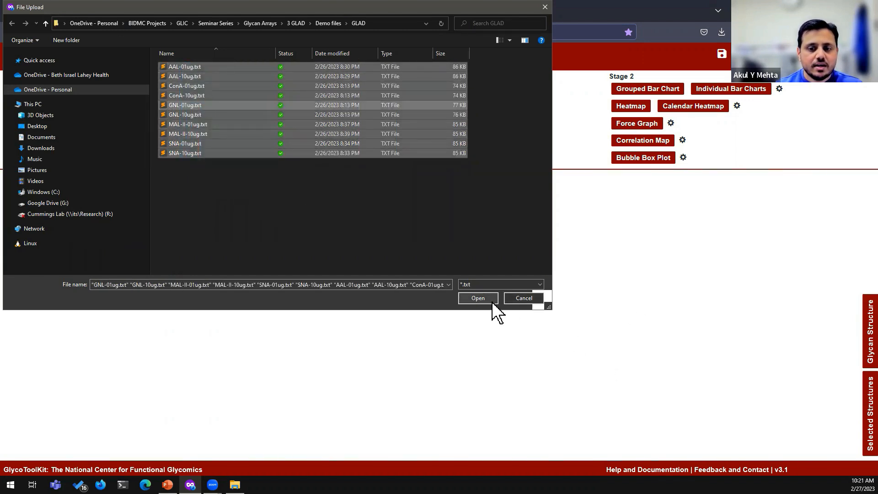
{"action": "left_click", "coordinate": [524, 299]}
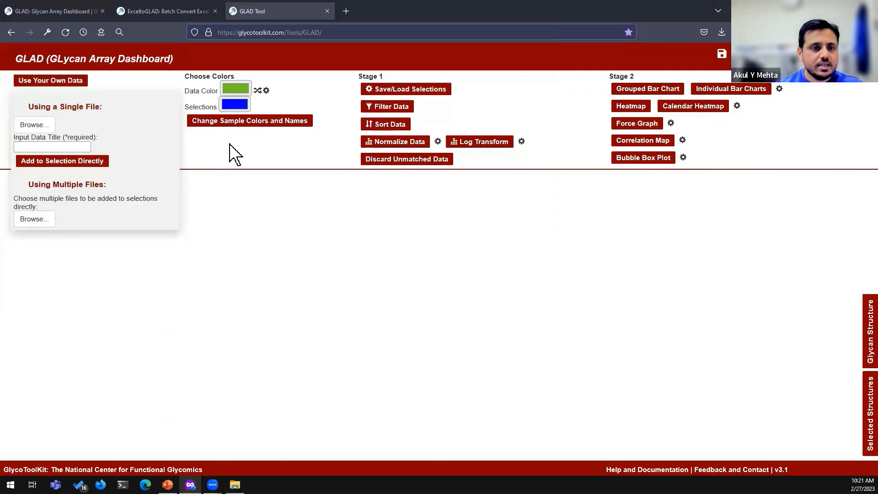
Load AAL-01ug.txt through the multiple-file upload and check the sample list of the individual bar chart
{"action": "left_click", "coordinate": [50, 219]}
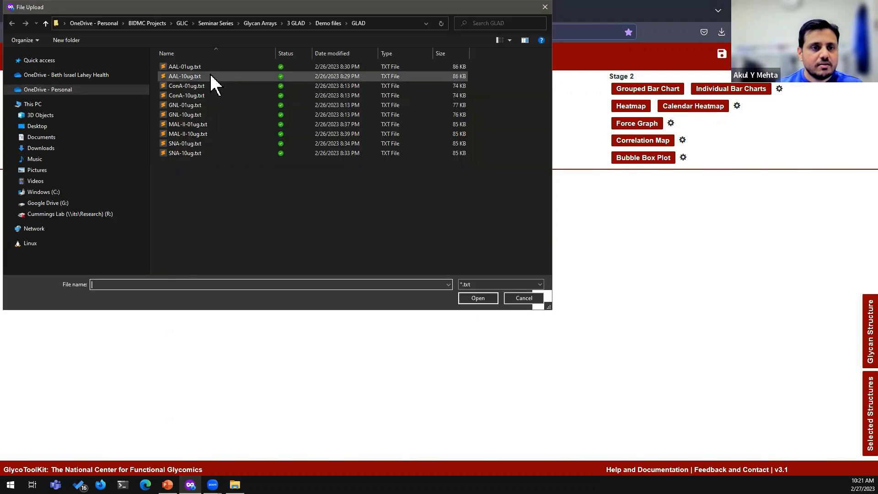
{"action": "left_click", "coordinate": [205, 69]}
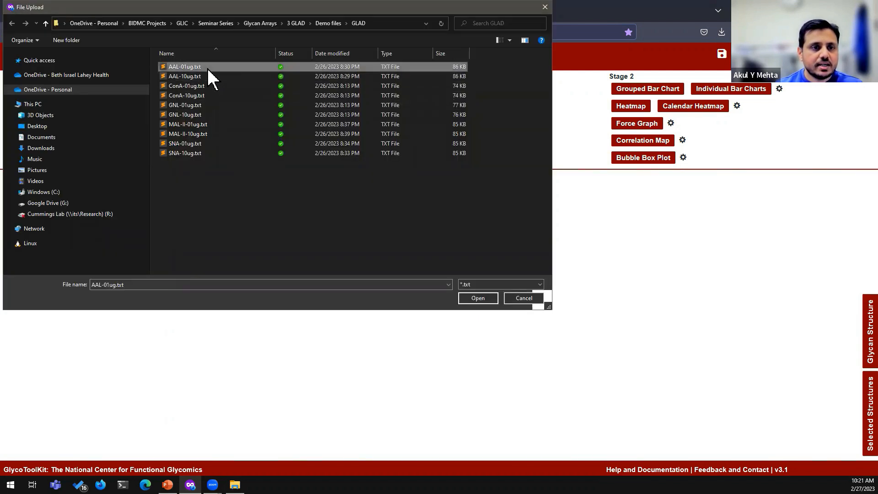
{"action": "left_click", "coordinate": [476, 298]}
{"action": "left_click", "coordinate": [476, 279]}
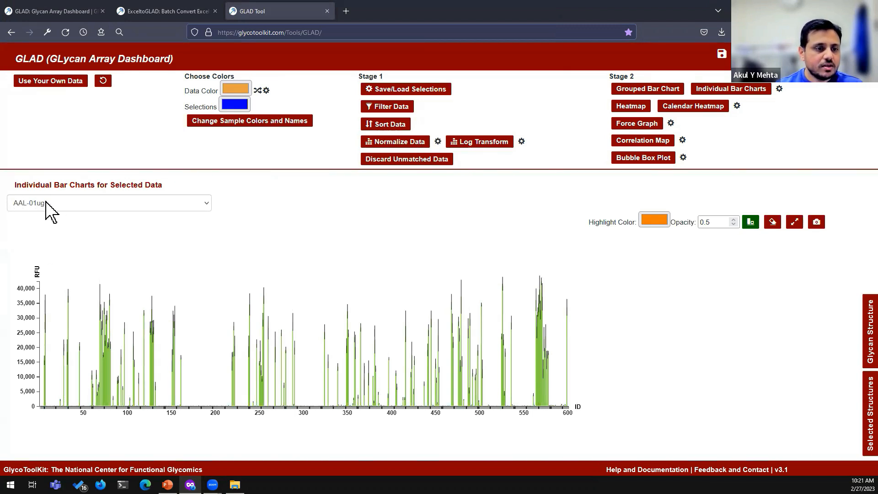
{"action": "left_click", "coordinate": [158, 203]}
{"action": "left_click", "coordinate": [302, 184]}
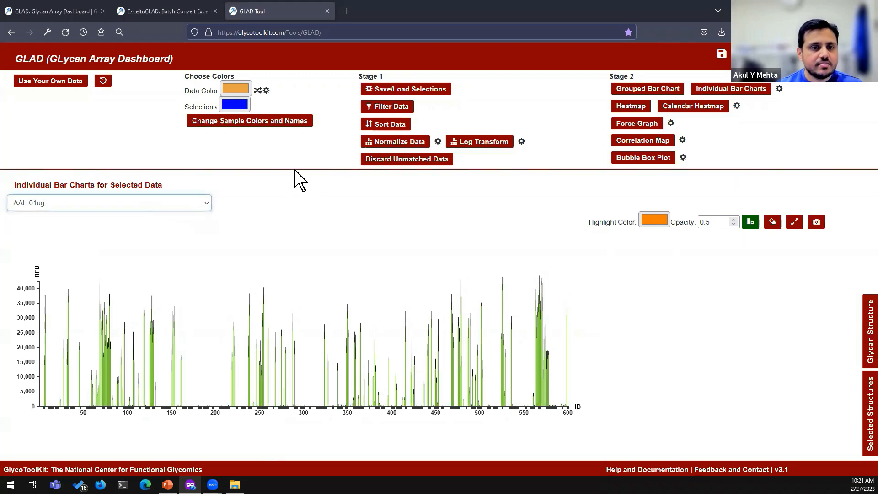
Rename the AAL-01ug sample as AAL-01 ug/ml
{"action": "left_click", "coordinate": [257, 128]}
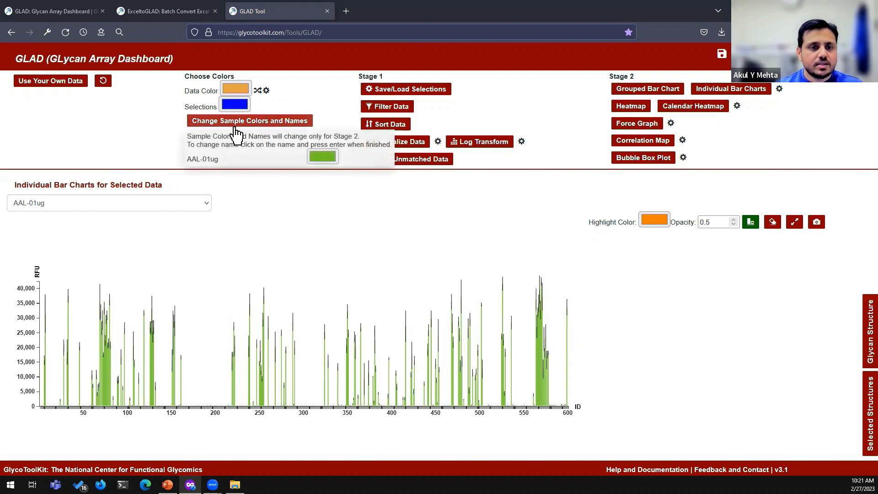
{"action": "left_click", "coordinate": [216, 160]}
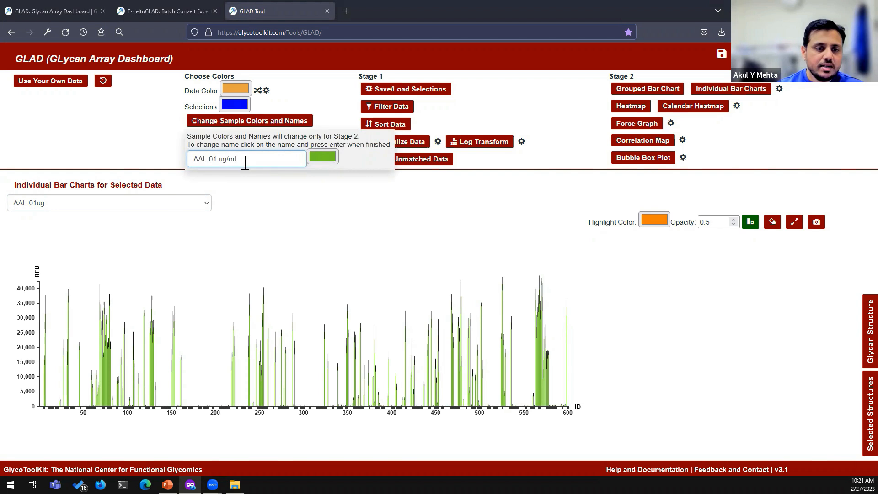
{"action": "key", "text": "Return"}
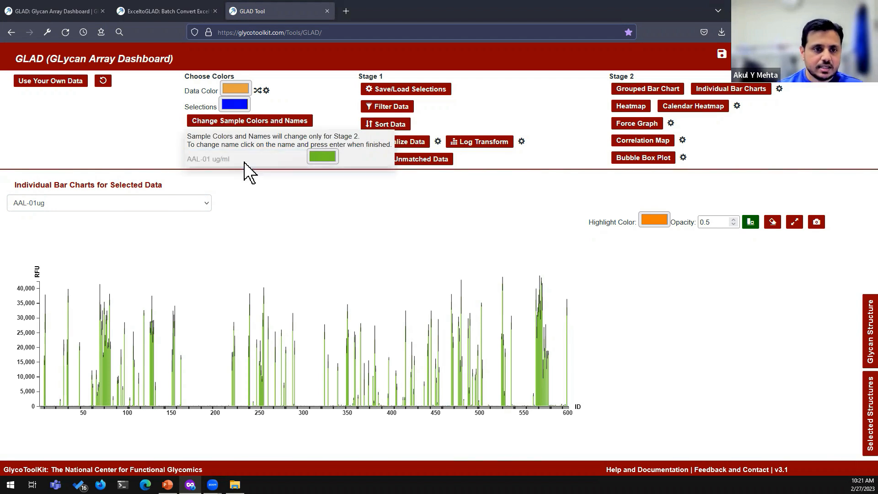
Set the AAL sample's color to dark navy (RGB 0, 0, 64) and redraw the individual bar charts
{"action": "left_click", "coordinate": [315, 157]}
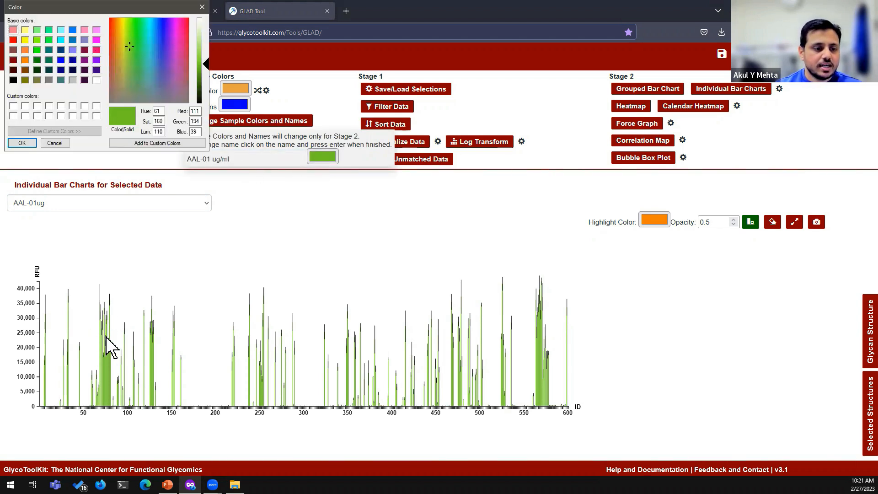
{"action": "left_click", "coordinate": [72, 70]}
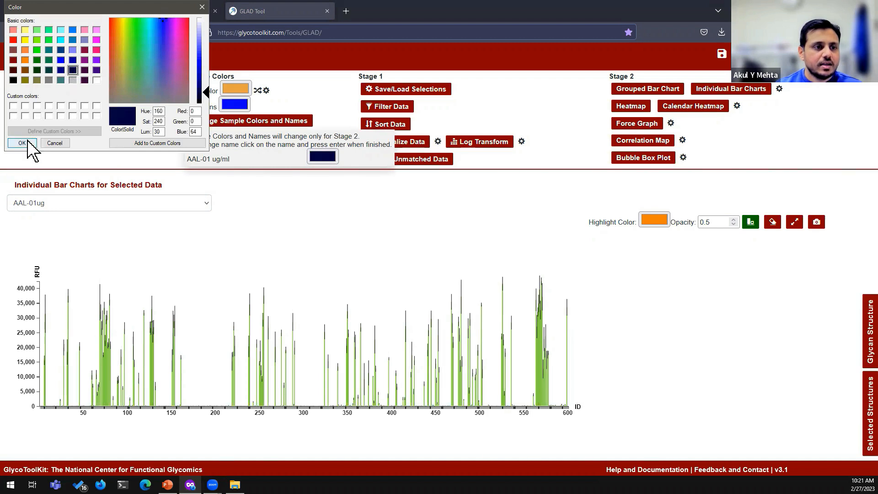
{"action": "left_click", "coordinate": [27, 142]}
{"action": "left_click", "coordinate": [307, 121]}
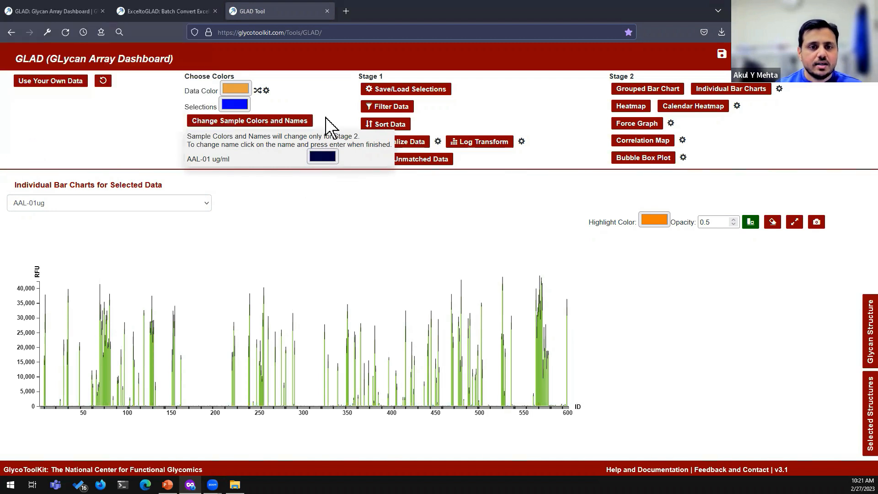
{"action": "left_click", "coordinate": [728, 94]}
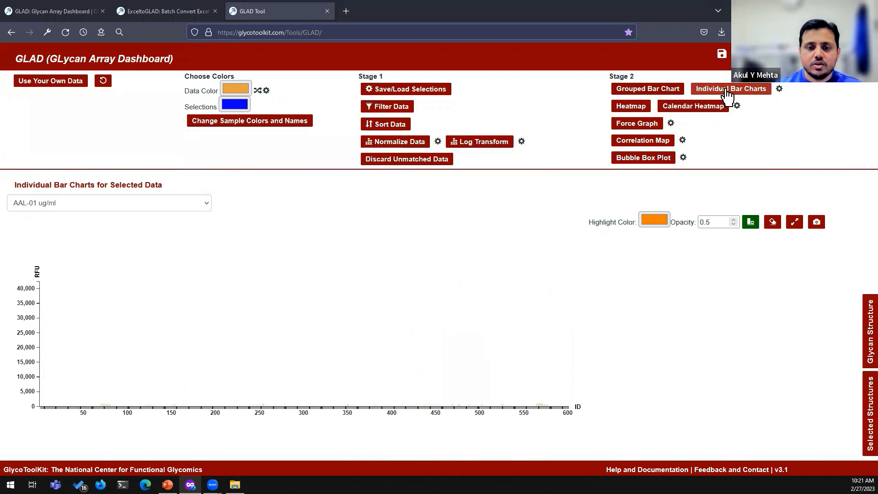
Change the AAL-01 ug/ml sample's color to bright blue and redraw the individual bar charts
{"action": "left_click", "coordinate": [264, 121]}
{"action": "left_click", "coordinate": [322, 158]}
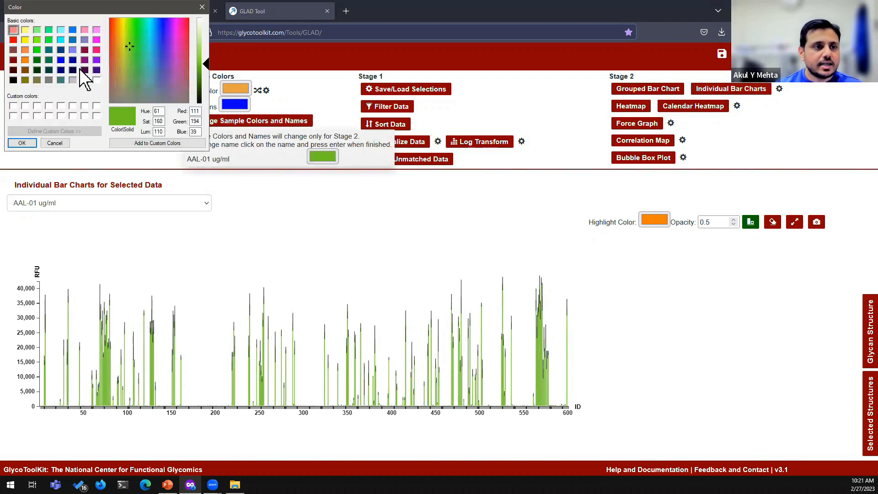
{"action": "left_click", "coordinate": [61, 60]}
{"action": "left_click", "coordinate": [22, 142]}
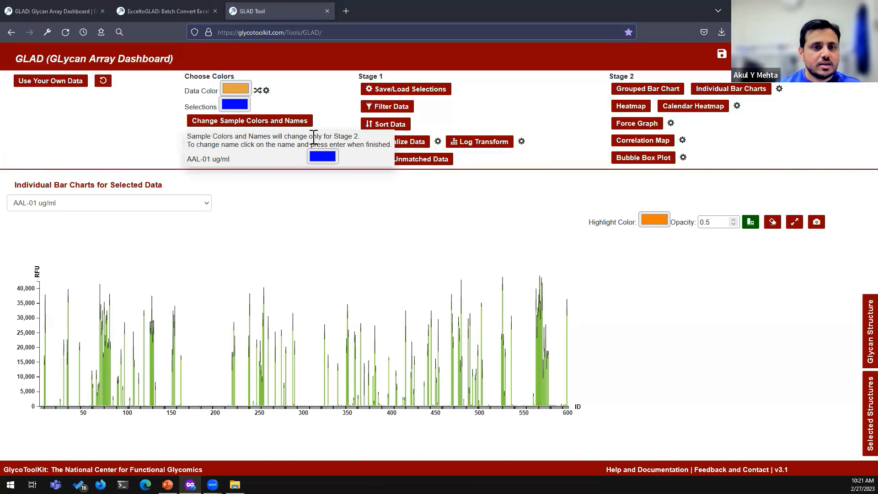
{"action": "left_click", "coordinate": [706, 90]}
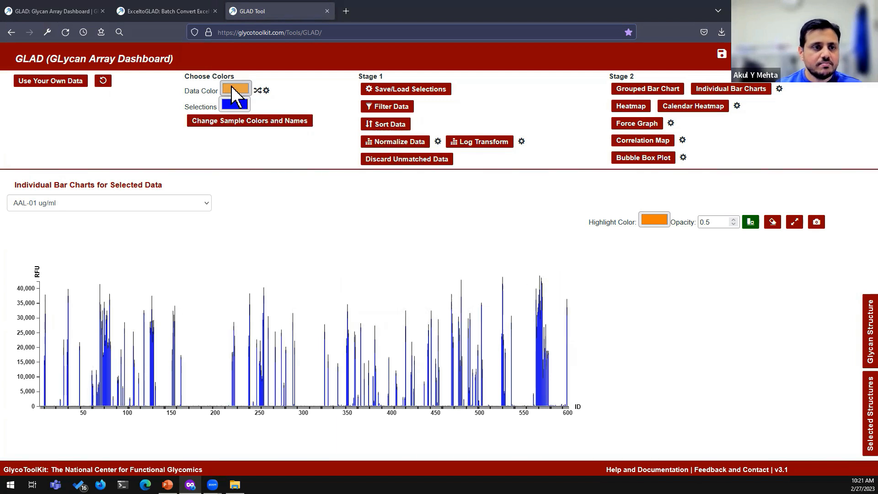
Reload the GLAD page to clear the loaded sample and show the own-data upload options
{"action": "left_click", "coordinate": [68, 33]}
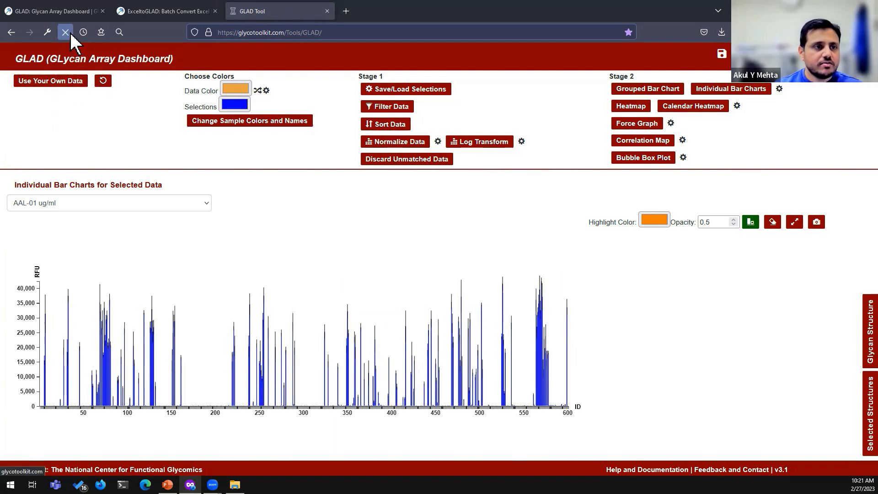
{"action": "left_click", "coordinate": [71, 83]}
{"action": "left_click", "coordinate": [41, 221]}
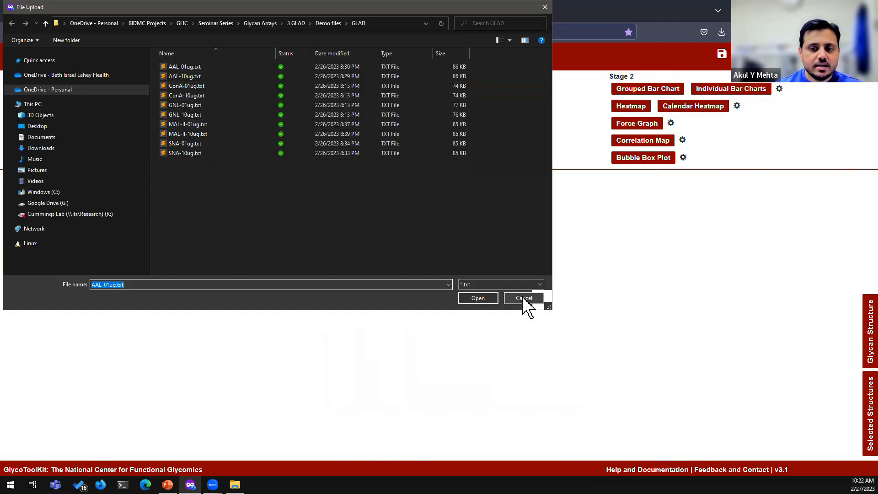
{"action": "left_click", "coordinate": [524, 298]}
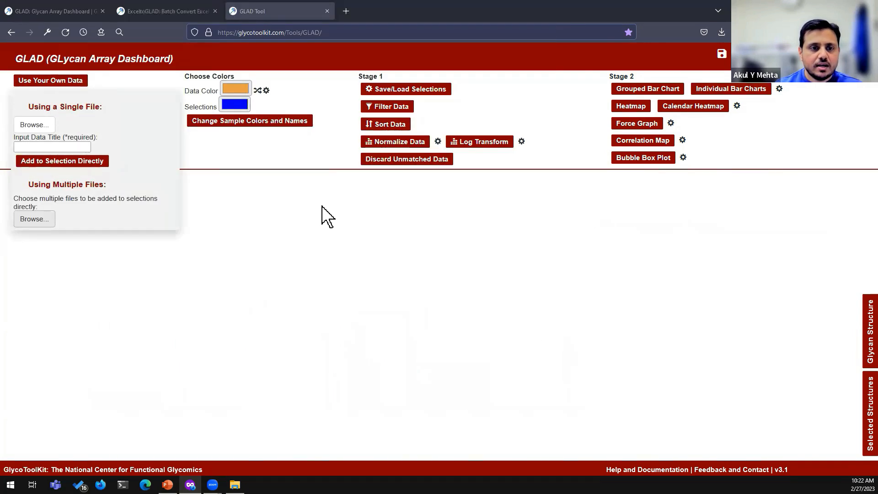
{"action": "left_click", "coordinate": [267, 90]}
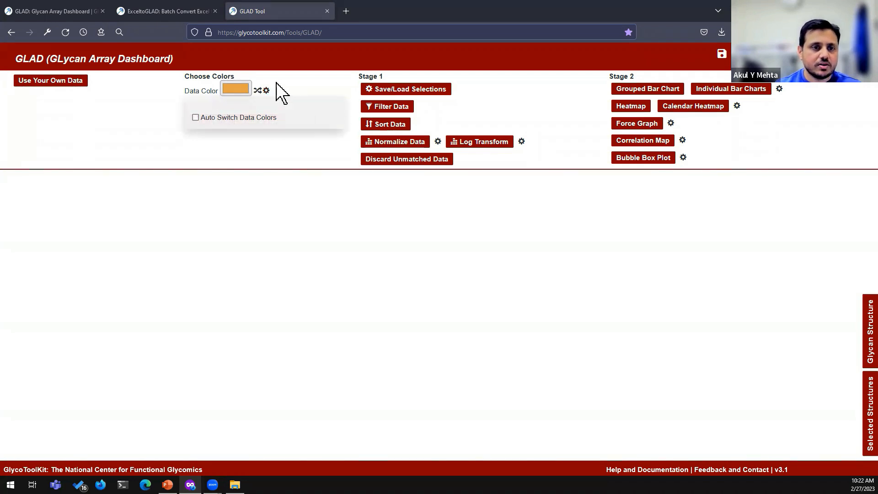
{"action": "left_click", "coordinate": [281, 93]}
Load all ten lectin sample text files into the selections at once with the multiple-file upload
{"action": "left_click", "coordinate": [79, 86]}
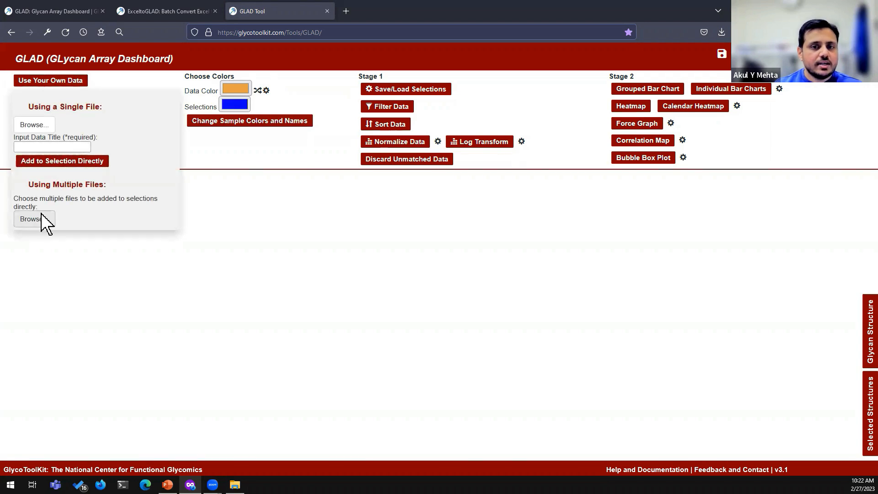
{"action": "left_click", "coordinate": [41, 214]}
{"action": "left_click_drag", "start_coordinate": [239, 177], "coordinate": [174, 61]}
{"action": "left_click", "coordinate": [478, 297]}
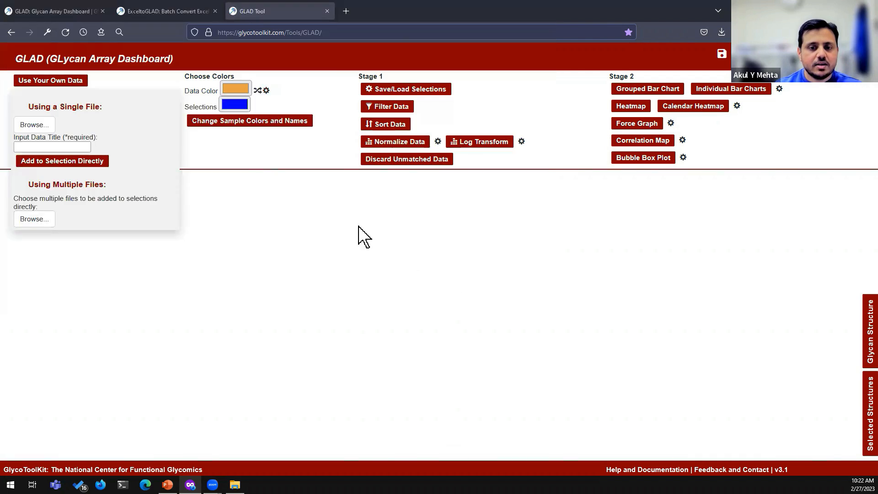
{"action": "left_click", "coordinate": [472, 280]}
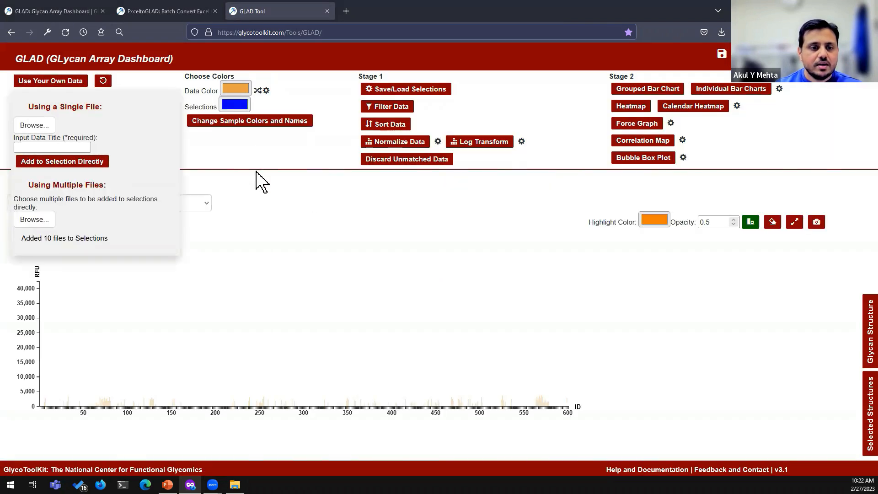
{"action": "left_click", "coordinate": [257, 178]}
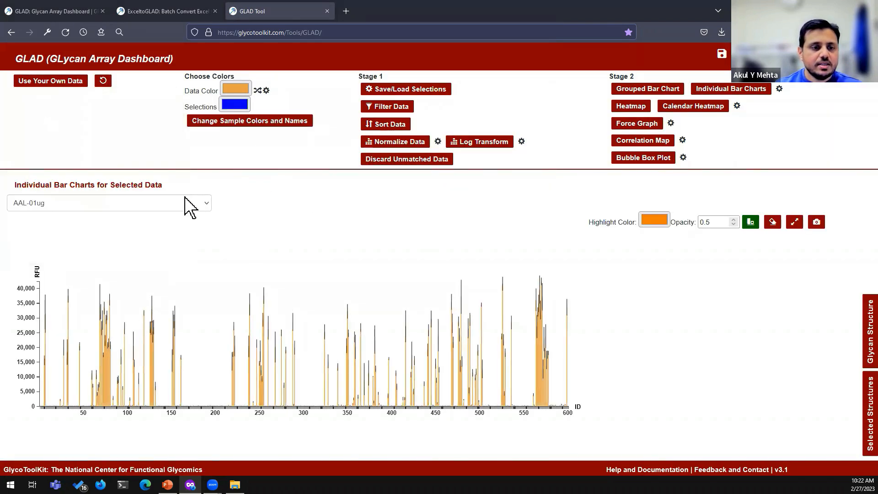
Review the order of the loaded samples in the individual bar chart sample list
{"action": "left_click", "coordinate": [197, 203]}
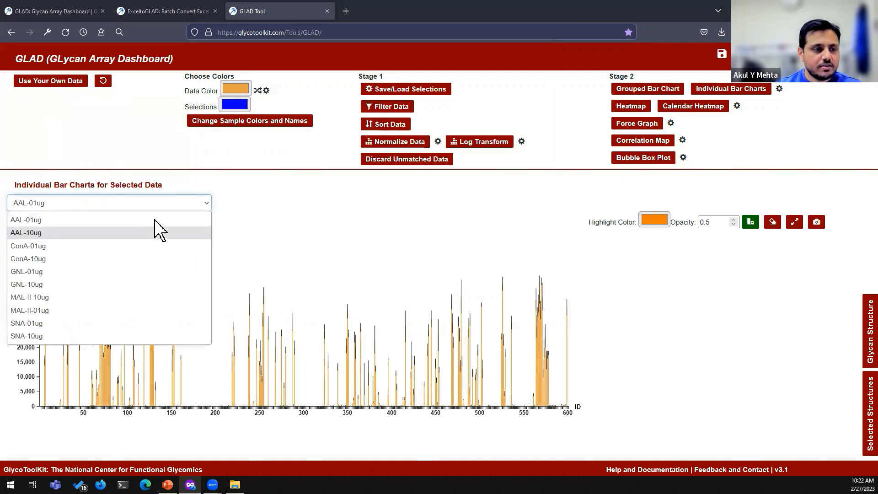
{"action": "left_click", "coordinate": [160, 206]}
{"action": "left_click", "coordinate": [160, 205]}
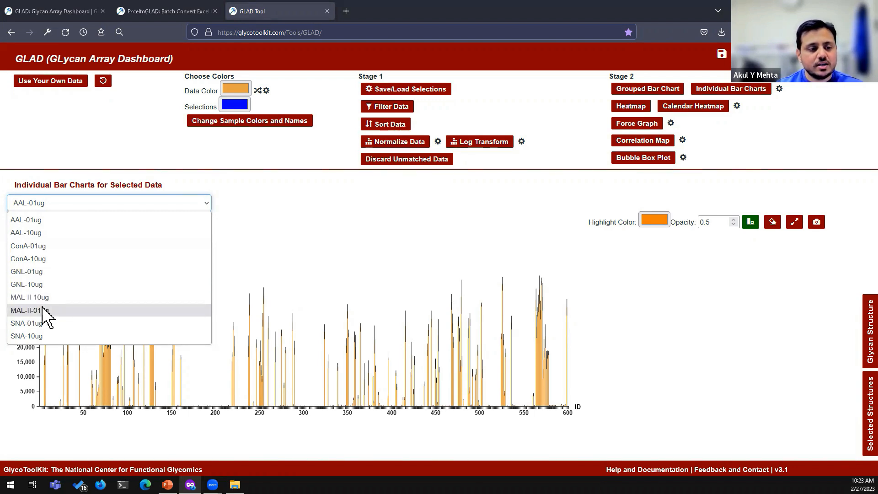
{"action": "left_click", "coordinate": [116, 203]}
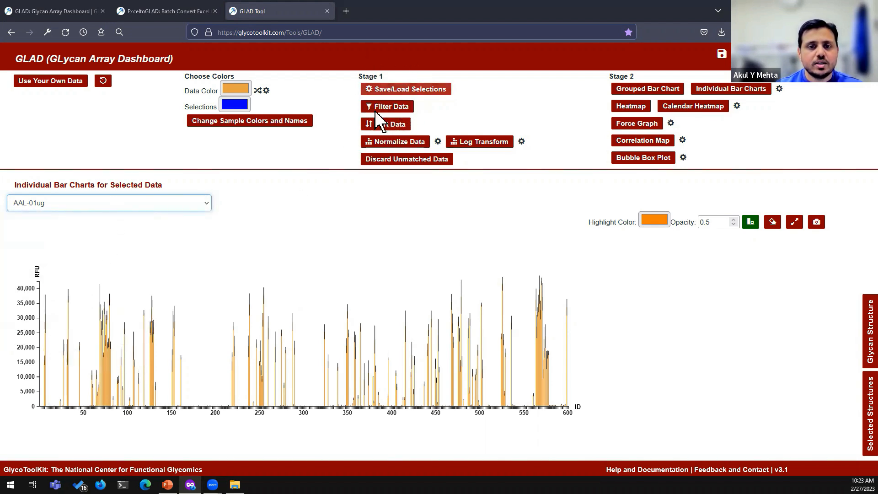
Sort the samples by data title in the order 01ug,10ug and redraw the individual bar charts to check the sample order
{"action": "left_click", "coordinate": [379, 126]}
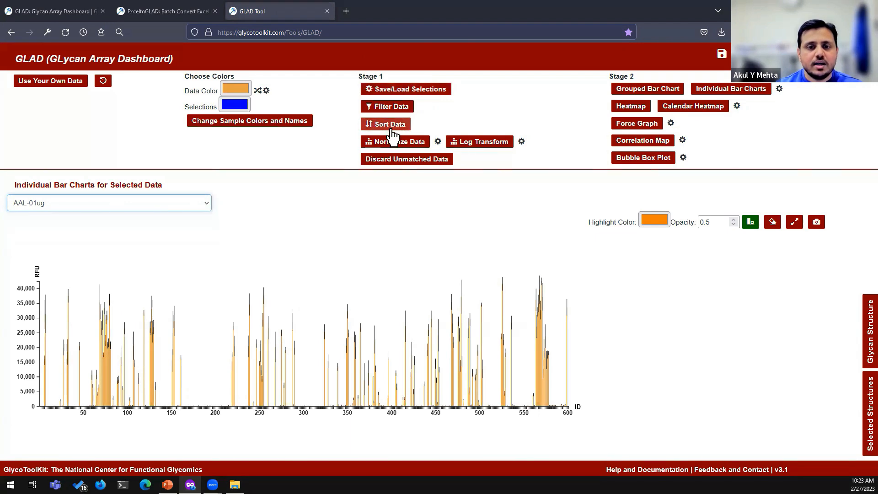
{"action": "left_click", "coordinate": [403, 151]}
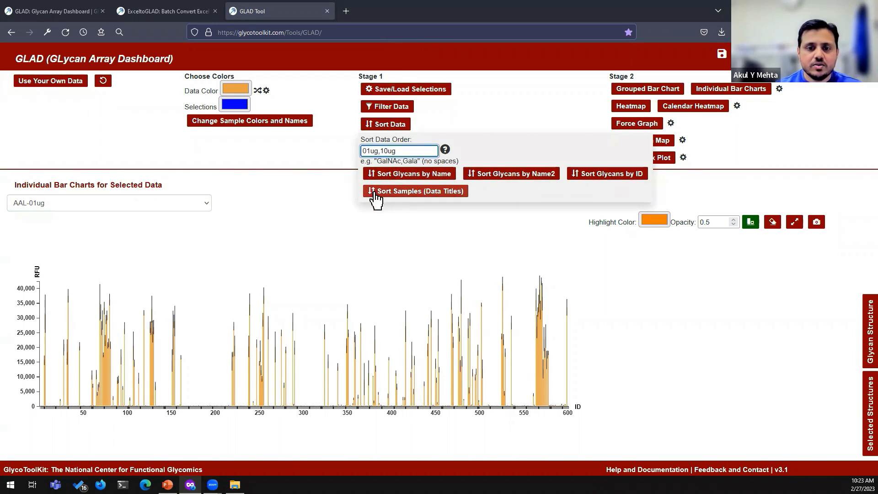
{"action": "left_click", "coordinate": [447, 194]}
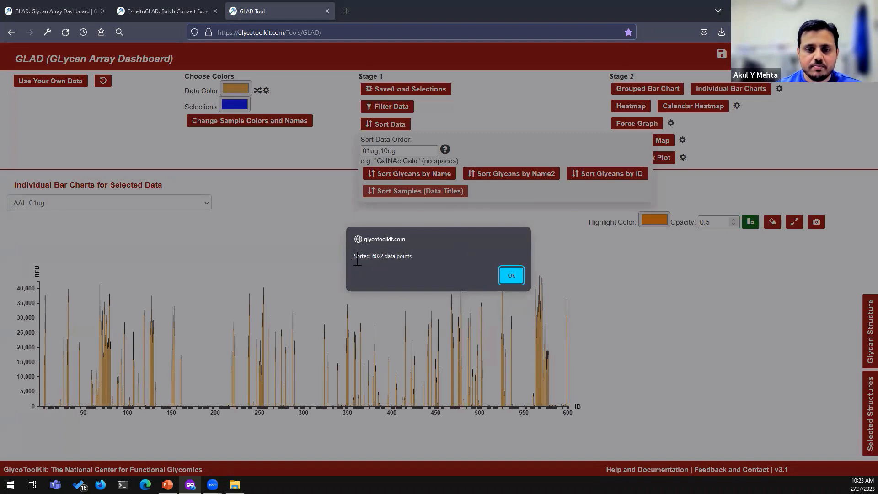
{"action": "left_click", "coordinate": [511, 277]}
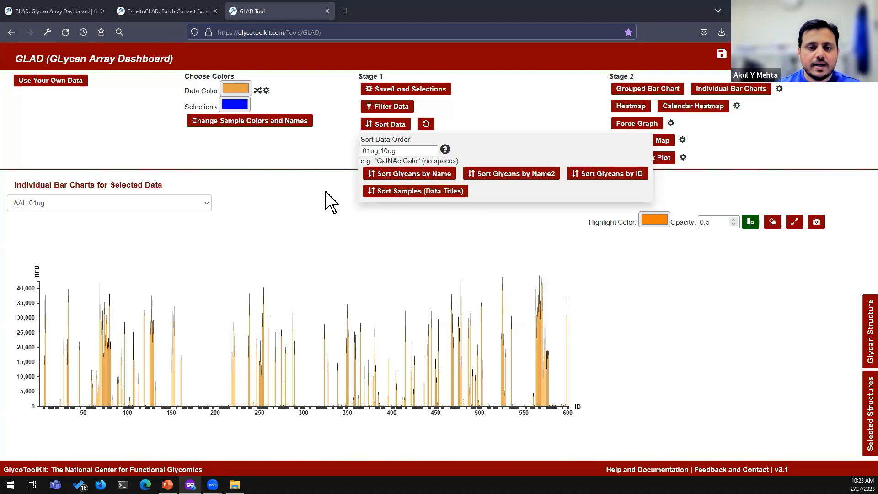
{"action": "left_click", "coordinate": [745, 97]}
{"action": "left_click", "coordinate": [134, 203]}
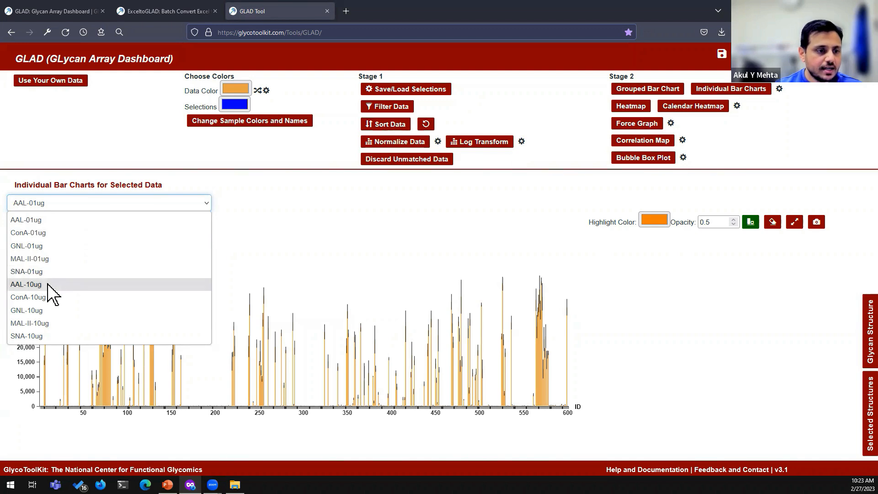
{"action": "left_click", "coordinate": [291, 175]}
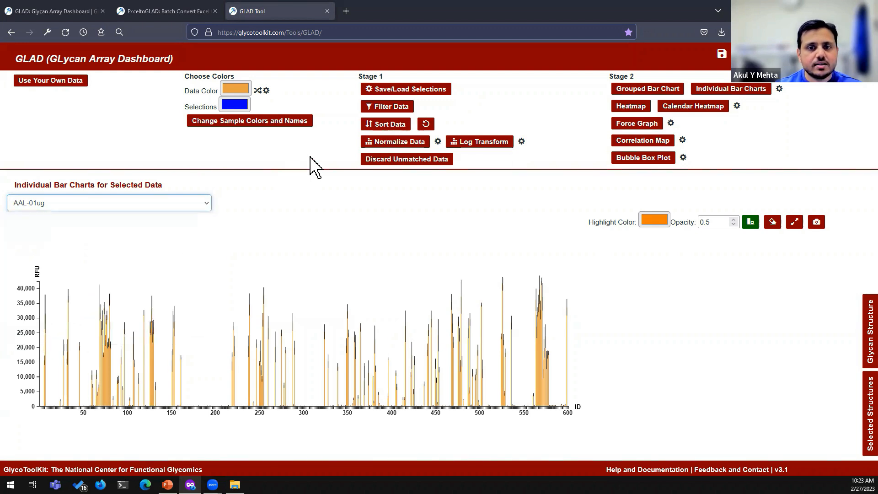
Set the sort data order to AAL,ConA,GNL,MAL,SNA, consulting the sample list for the lectin names
{"action": "left_click", "coordinate": [393, 128]}
{"action": "left_click_drag", "start_coordinate": [406, 154], "coordinate": [306, 149]}
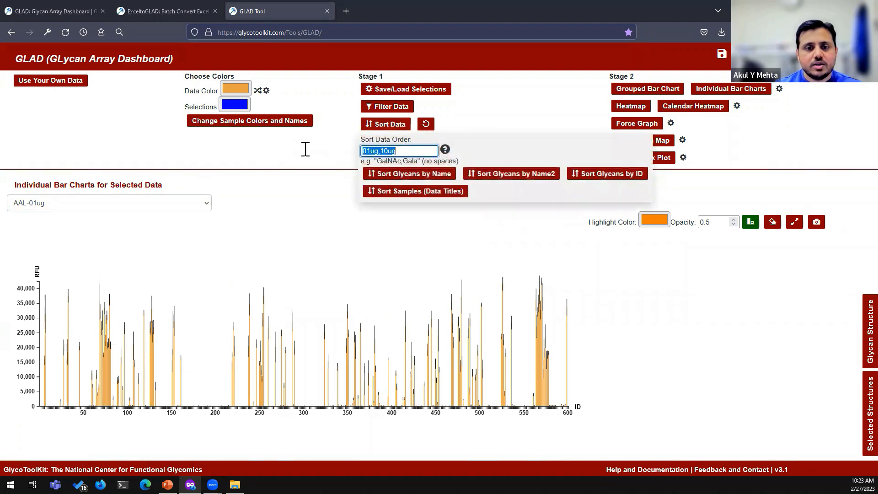
{"action": "type", "text": "AAL,ConA,"}
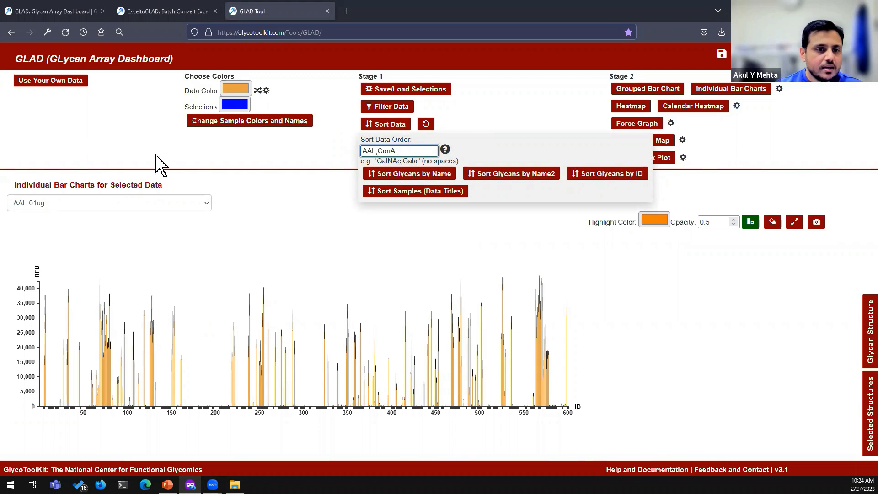
{"action": "left_click", "coordinate": [155, 208]}
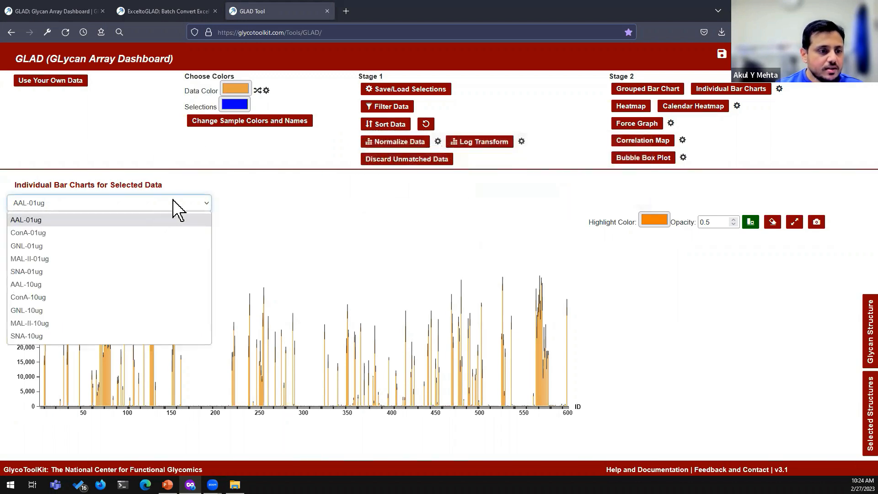
{"action": "left_click", "coordinate": [286, 203]}
{"action": "left_click", "coordinate": [389, 124]}
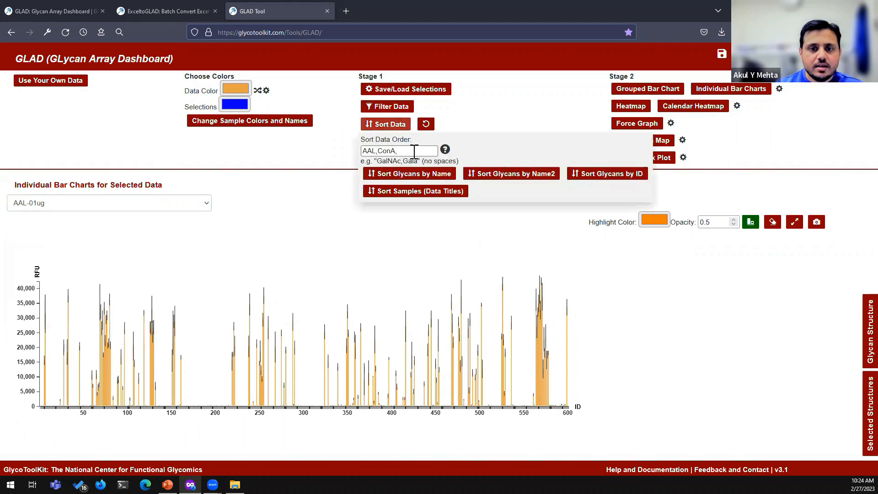
{"action": "left_click", "coordinate": [414, 151]}
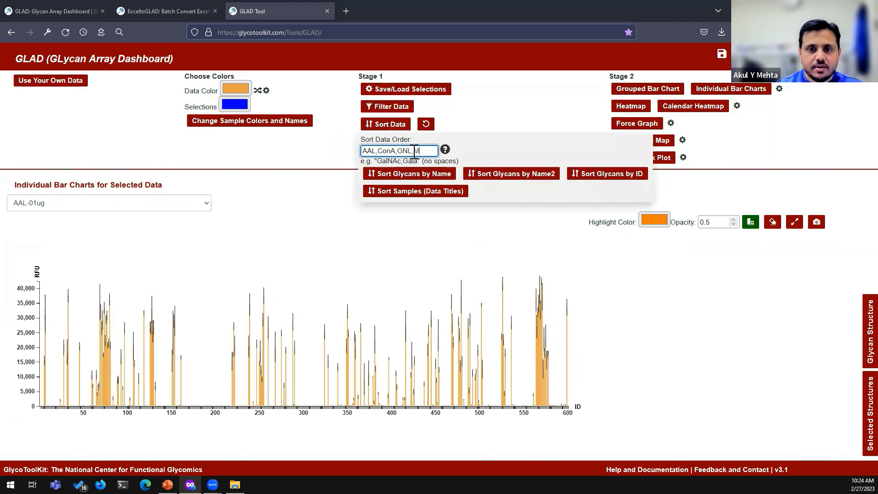
{"action": "type", "text": "GNL,MAL,SNA"}
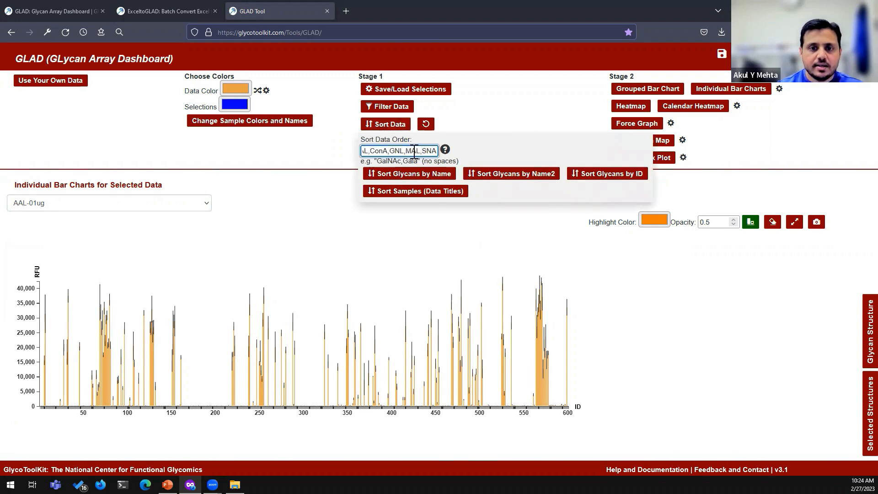
Sort the samples by data title with the entered lectin order and redraw the individual bar charts to check the list
{"action": "left_click", "coordinate": [416, 194]}
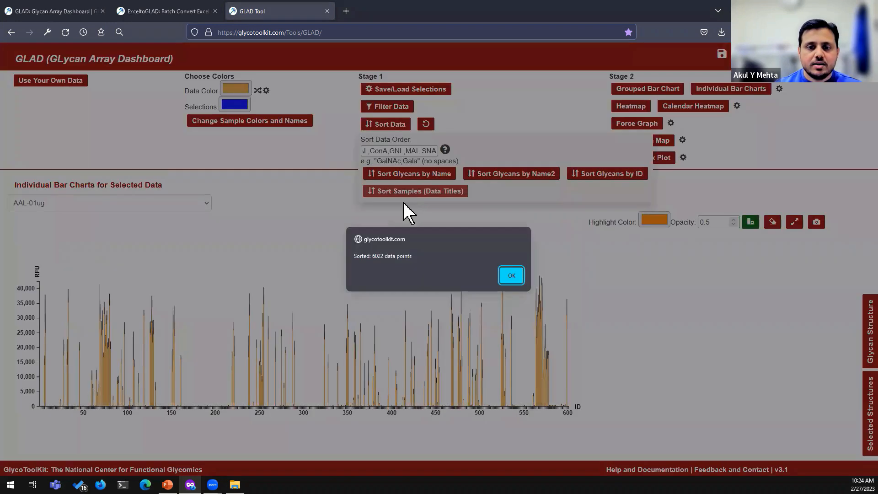
{"action": "left_click", "coordinate": [510, 275]}
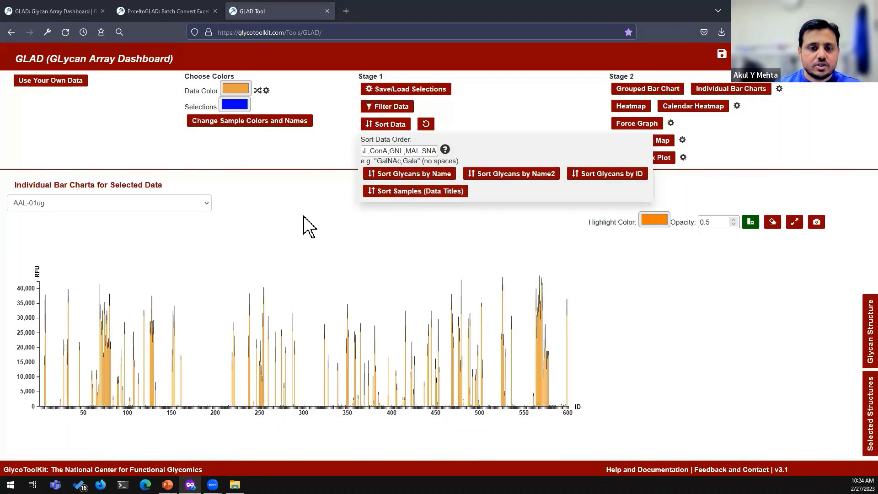
{"action": "left_click", "coordinate": [705, 91]}
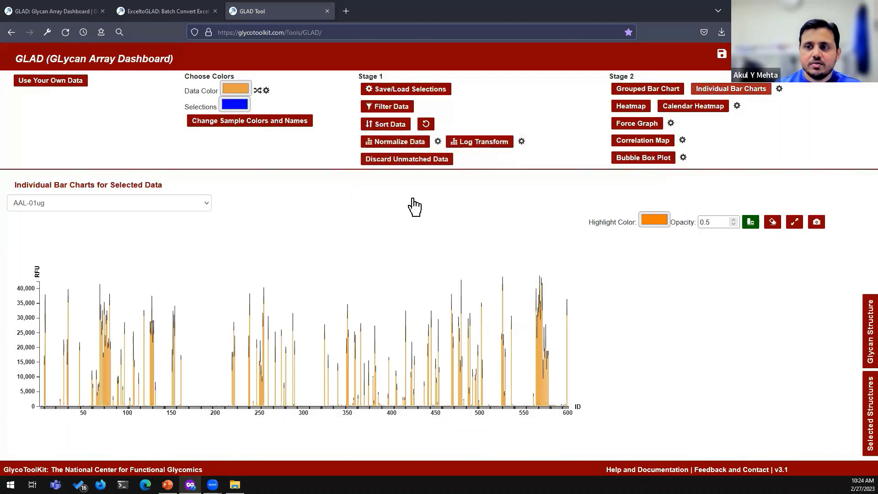
{"action": "left_click", "coordinate": [167, 206]}
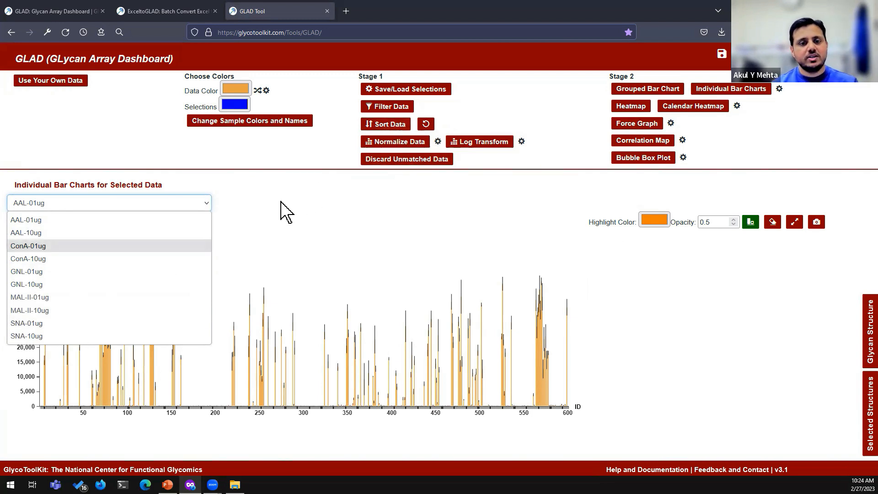
{"action": "left_click", "coordinate": [187, 203]}
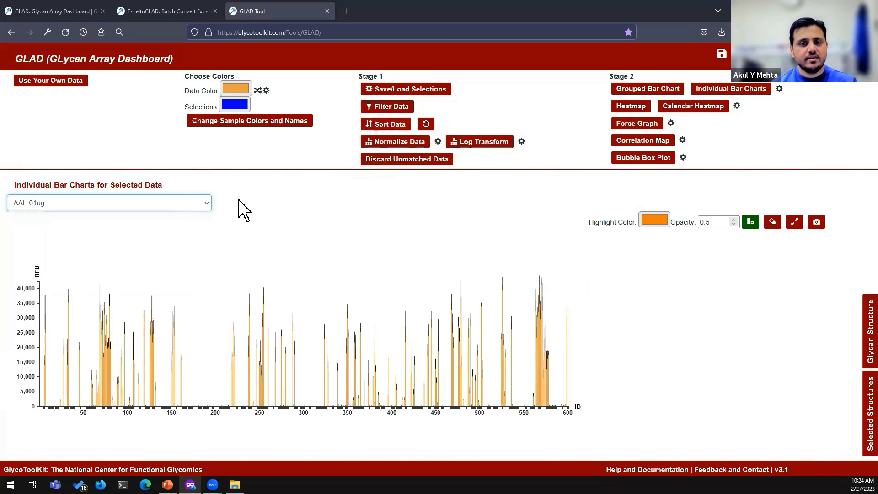
{"action": "left_click", "coordinate": [381, 128]}
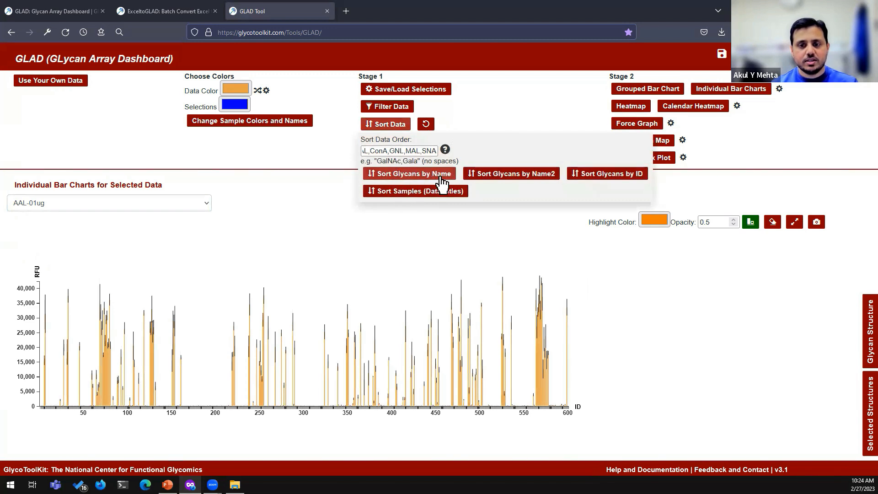
{"action": "left_click", "coordinate": [612, 180]}
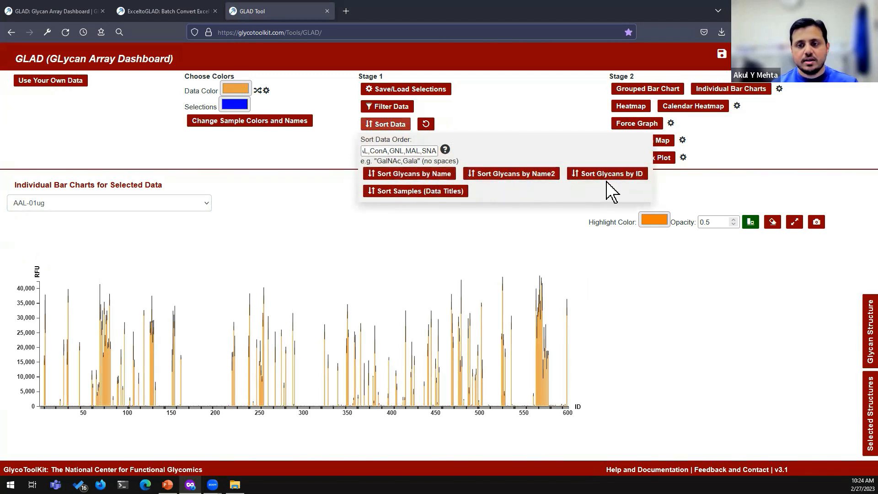
{"action": "left_click", "coordinate": [319, 150]}
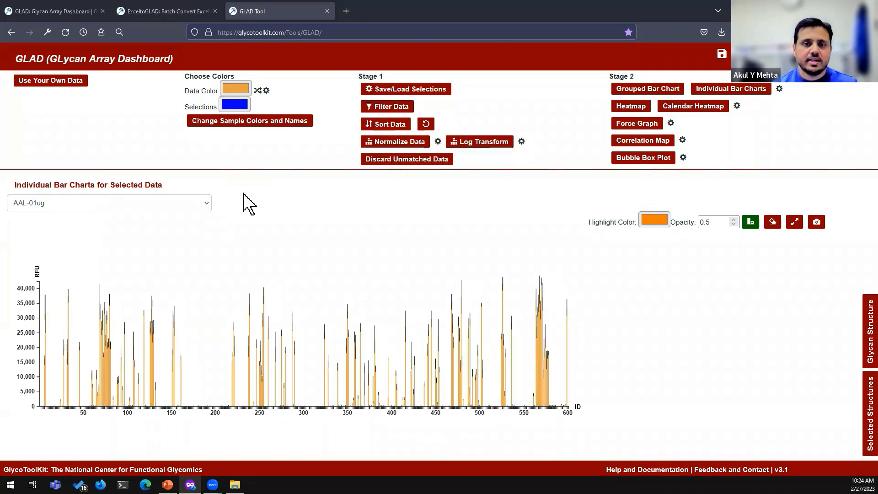
Start saving the current selections and get the GLAD demo files folder path from File Explorer
{"action": "left_click", "coordinate": [430, 92]}
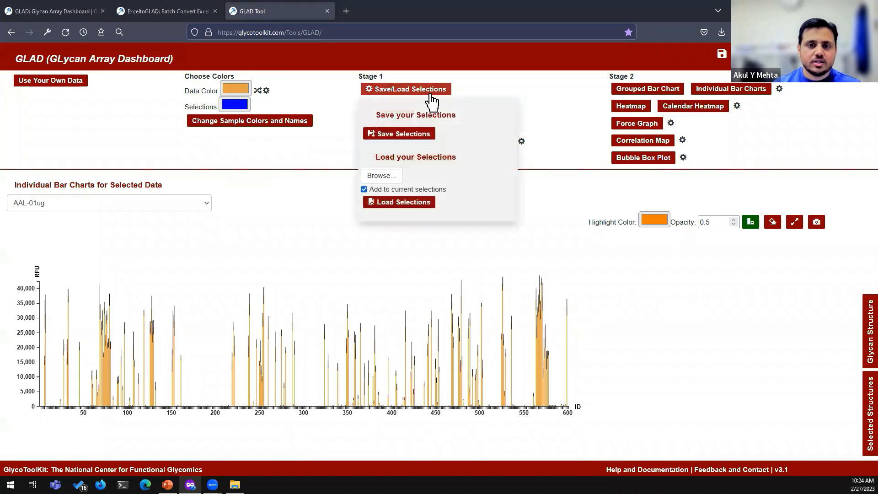
{"action": "left_click", "coordinate": [397, 134]}
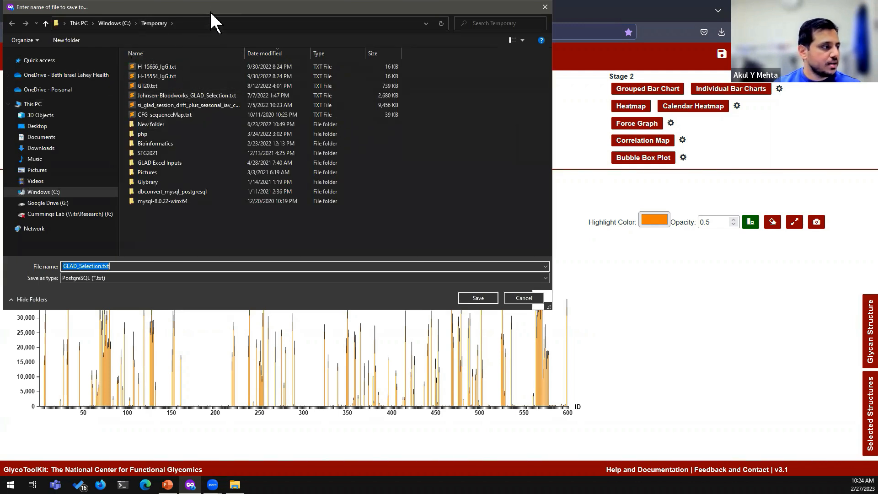
{"action": "key", "text": "Return"}
{"action": "mouse_move", "coordinate": [235, 485]}
{"action": "left_click", "coordinate": [245, 441]}
{"action": "left_click", "coordinate": [395, 30]}
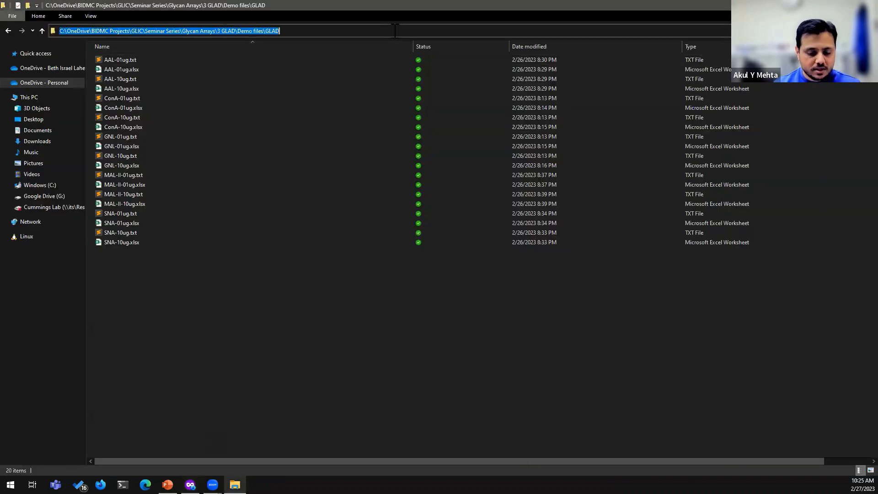
{"action": "key", "text": "alt+Tab"}
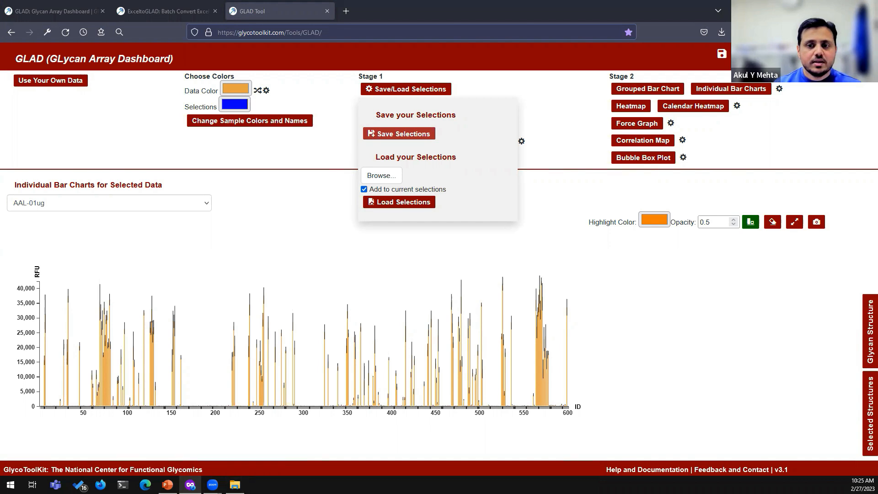
Save the selections as GLAD_Selection.txt in the GLAD demo files folder and show the downloaded file
{"action": "left_click", "coordinate": [399, 134]}
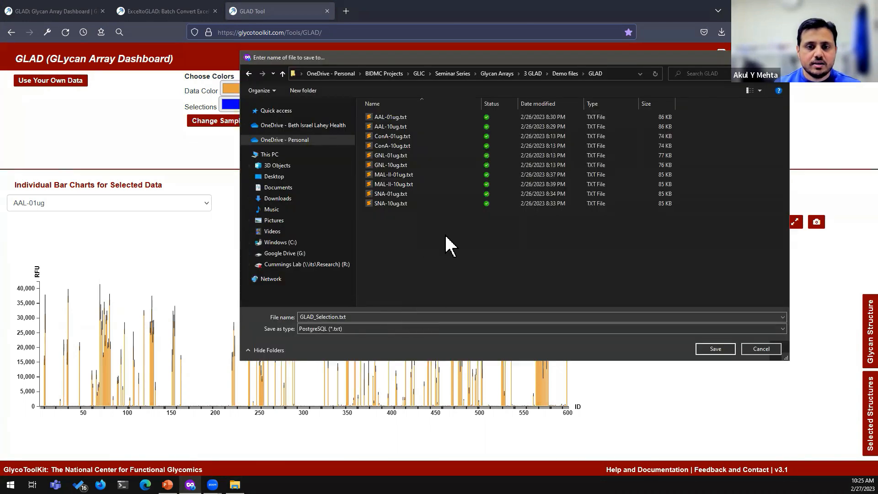
{"action": "left_click", "coordinate": [722, 351]}
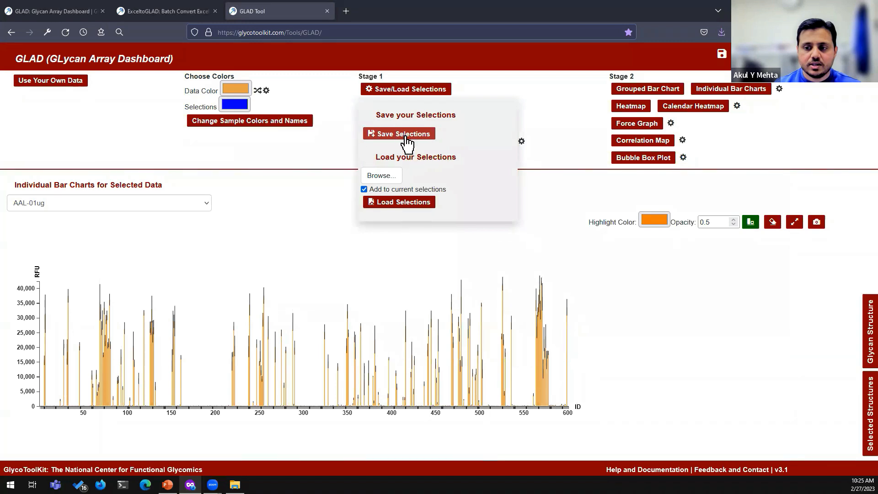
{"action": "left_click", "coordinate": [721, 32]}
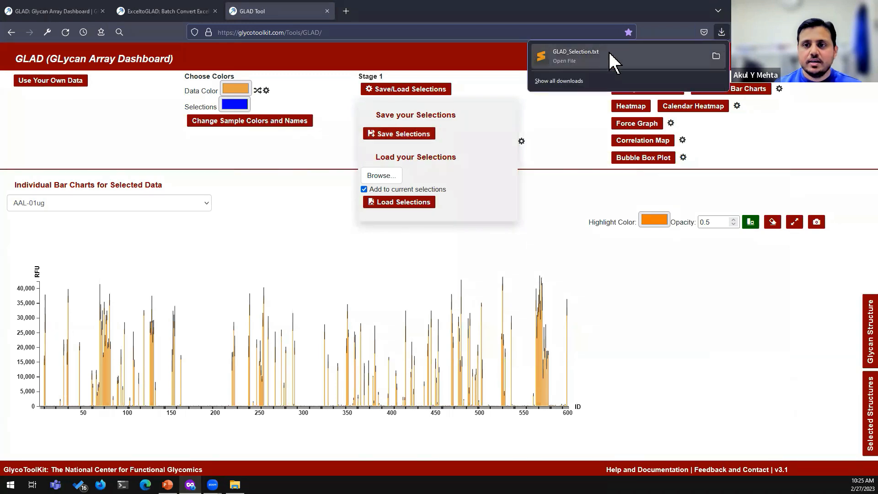
Close the open save panel and reload the GLAD Tool page to clear its loaded data
{"action": "left_click", "coordinate": [285, 202]}
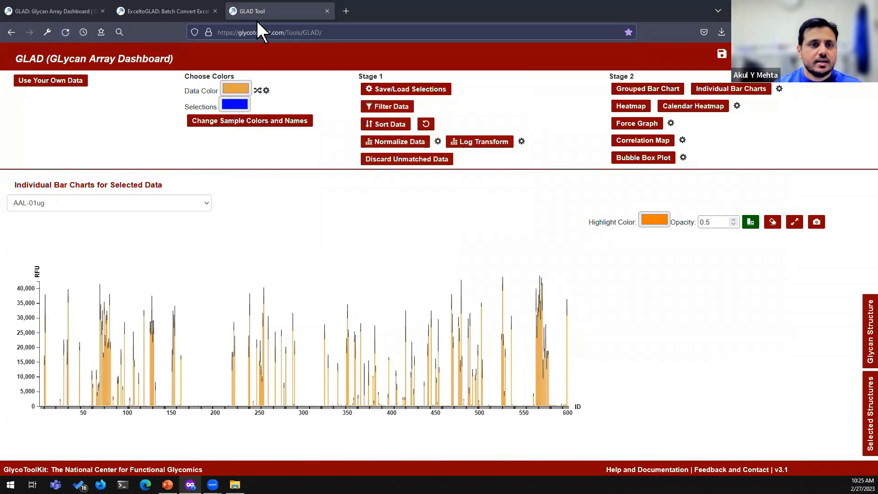
{"action": "right_click", "coordinate": [279, 12]}
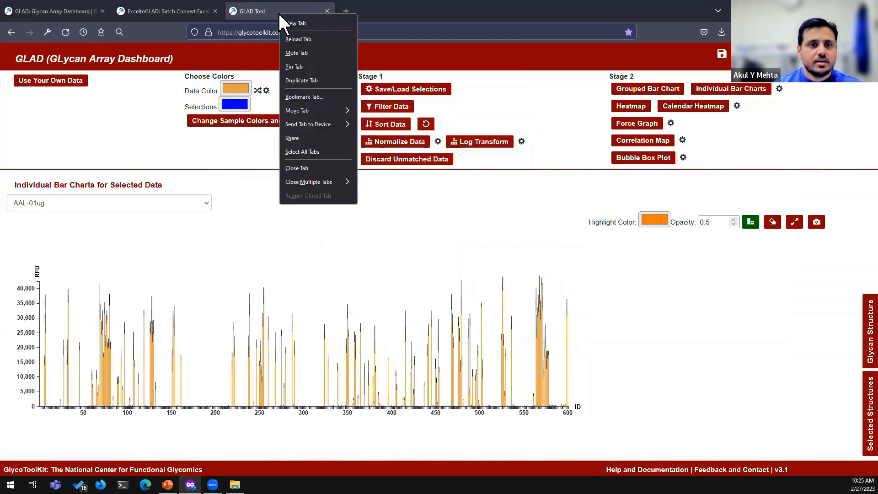
{"action": "left_click", "coordinate": [64, 36]}
{"action": "left_click", "coordinate": [64, 34]}
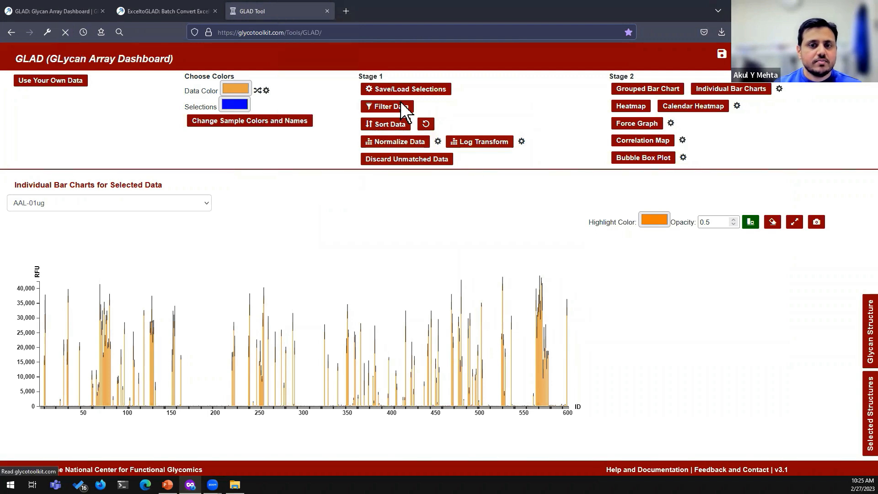
Load the saved selections from GLAD_Selection.txt with Add to current selections enabled
{"action": "left_click", "coordinate": [414, 91]}
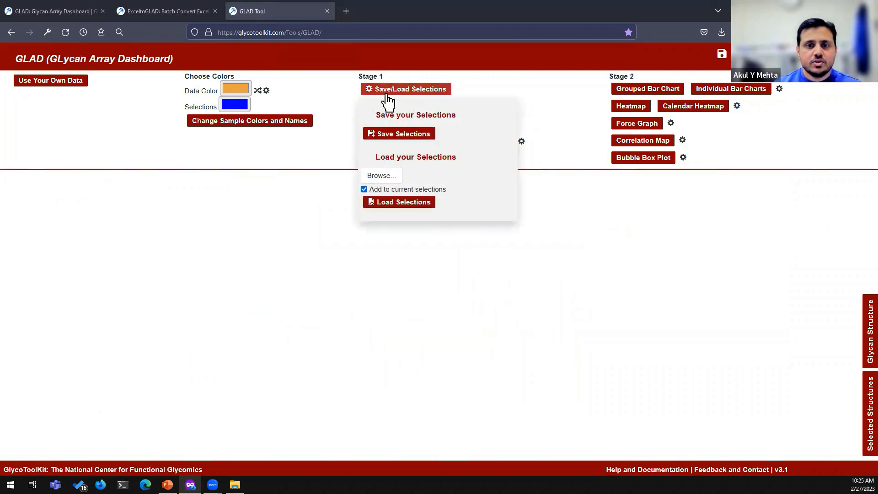
{"action": "left_click", "coordinate": [381, 176]}
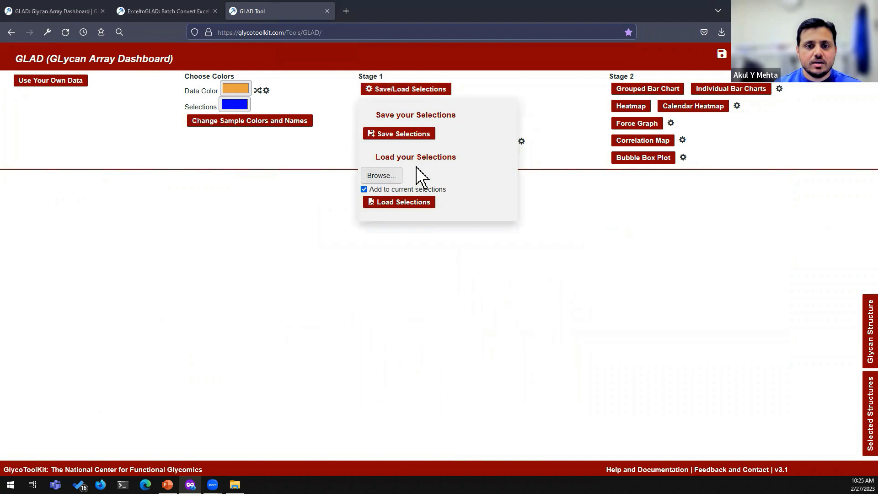
{"action": "left_click", "coordinate": [424, 156]}
{"action": "left_click", "coordinate": [715, 348]}
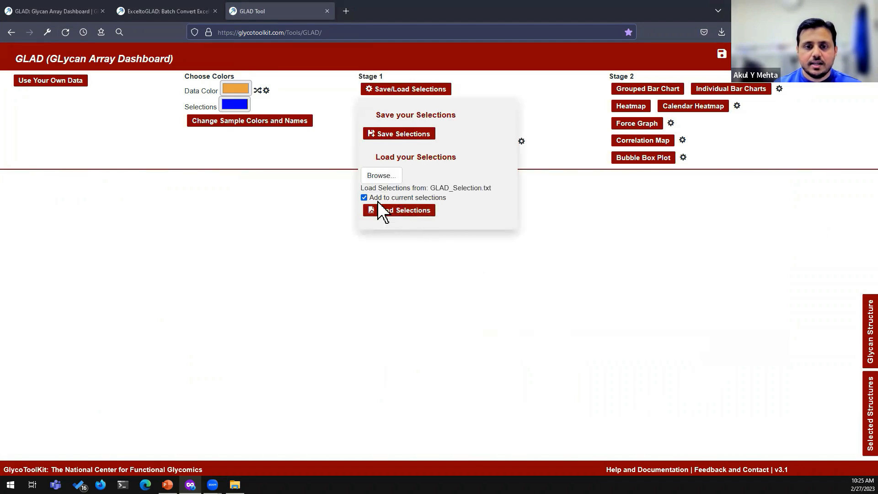
{"action": "left_click", "coordinate": [400, 223]}
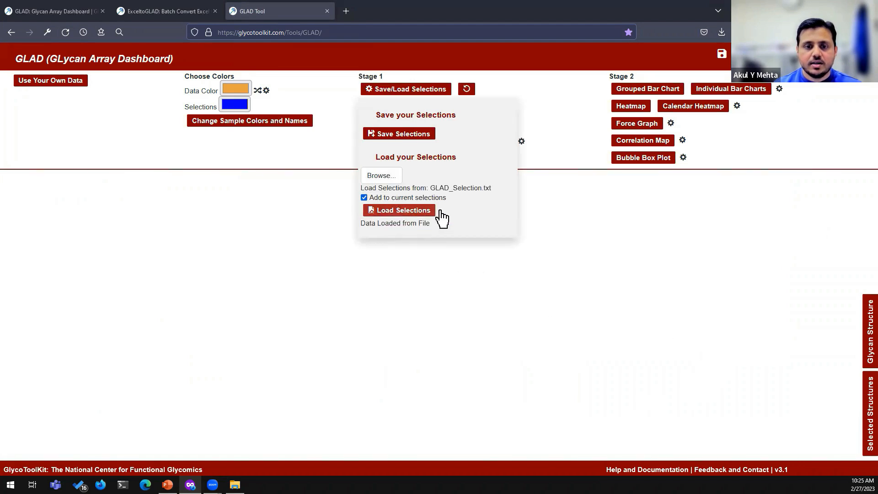
{"action": "left_click", "coordinate": [538, 203]}
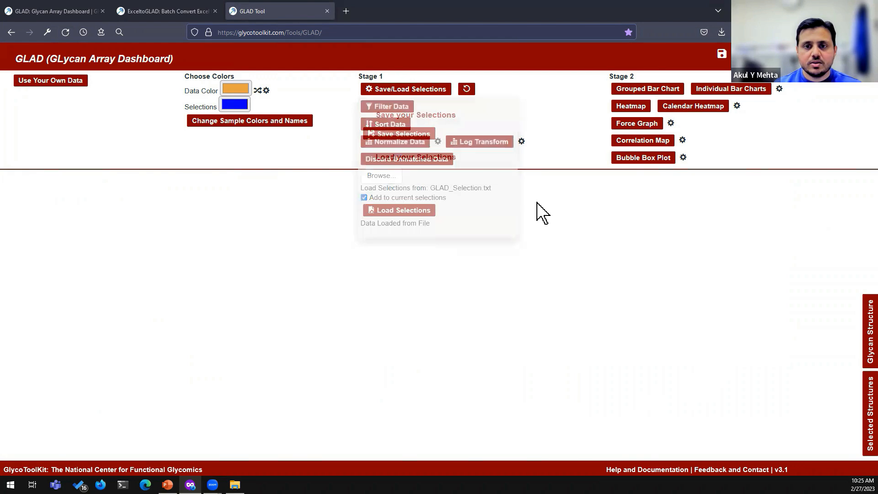
Draw the individual bar charts from the loaded selections and check the order of the samples in the list
{"action": "left_click", "coordinate": [732, 94]}
{"action": "left_click", "coordinate": [112, 207]}
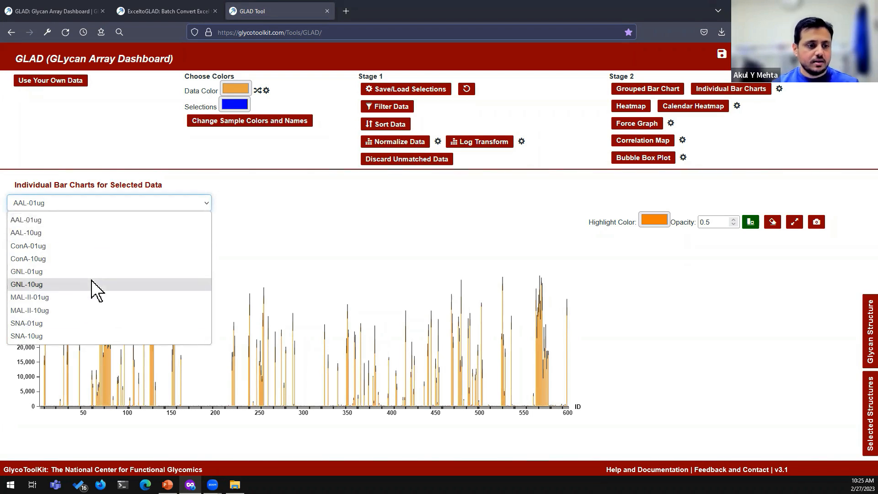
{"action": "left_click", "coordinate": [237, 190]}
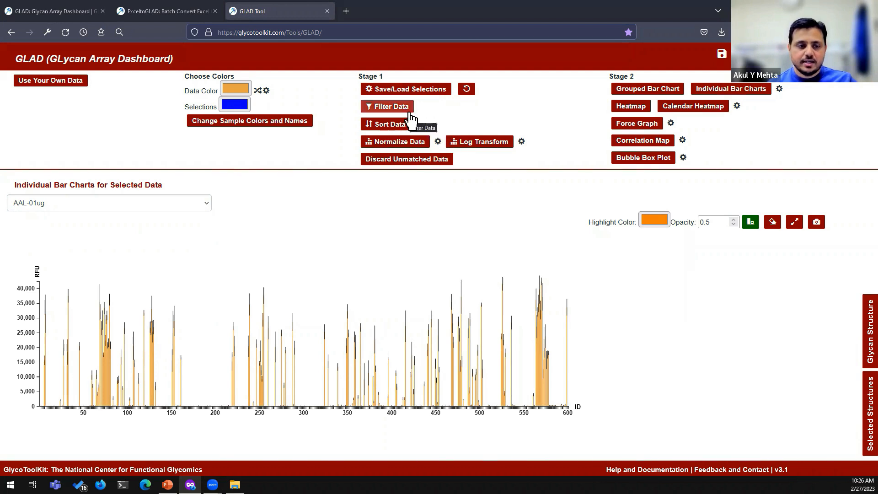
{"action": "left_click", "coordinate": [108, 203]}
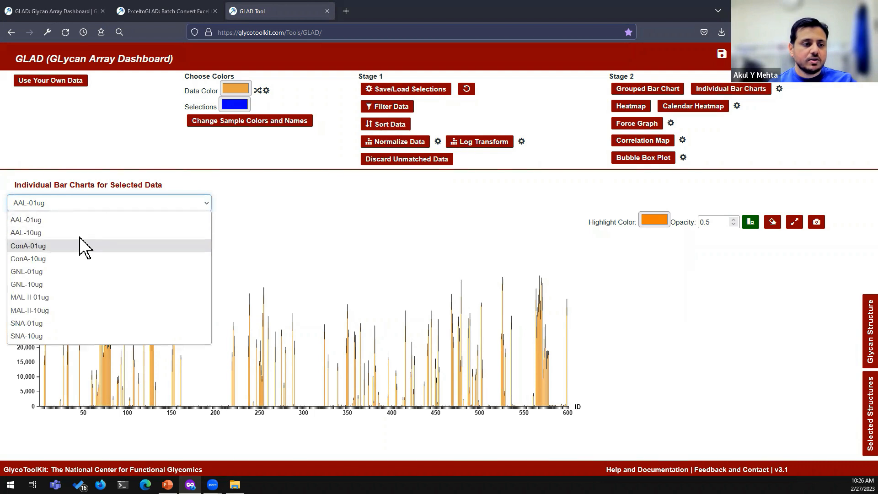
{"action": "left_click", "coordinate": [93, 208]}
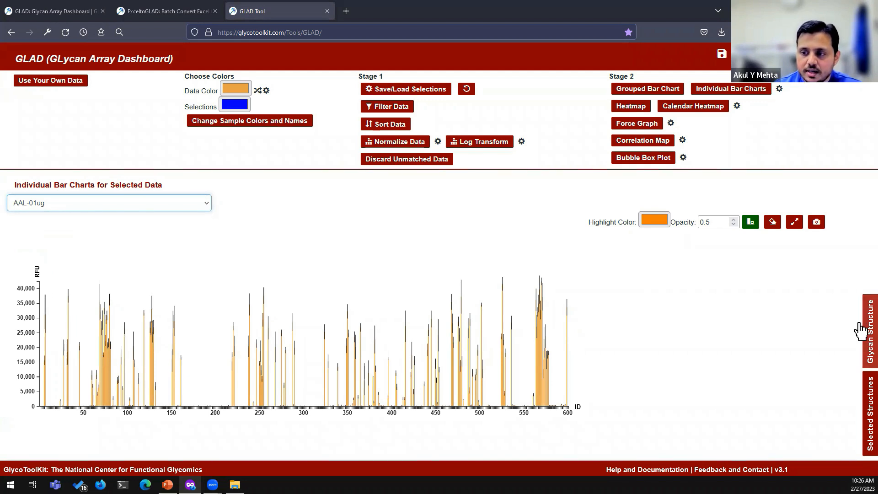
Show the Glycan Structure panel, examine the structures for several bars of the AAL-01ug chart, and hide the panel again
{"action": "left_click", "coordinate": [861, 329]}
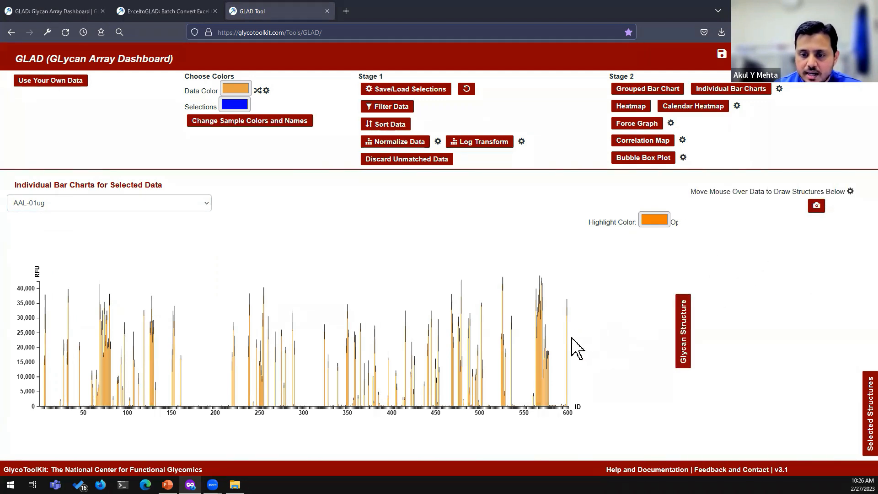
{"action": "mouse_move", "coordinate": [569, 339]}
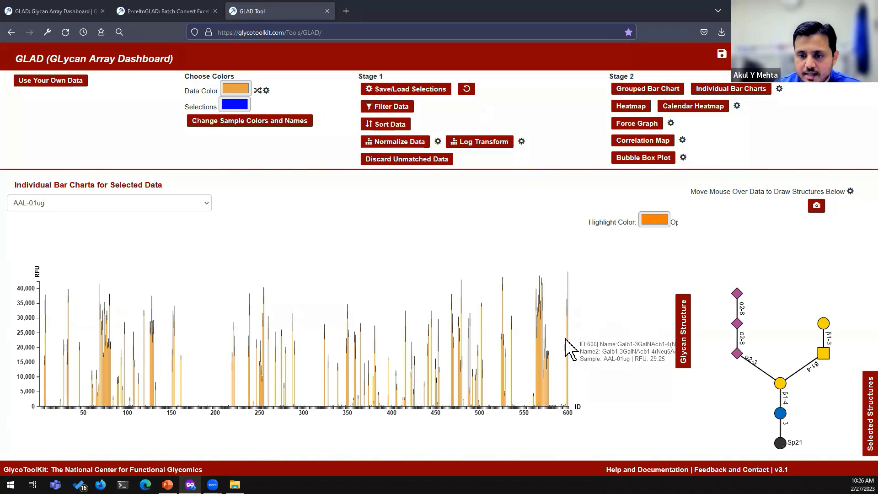
{"action": "mouse_move", "coordinate": [541, 350]}
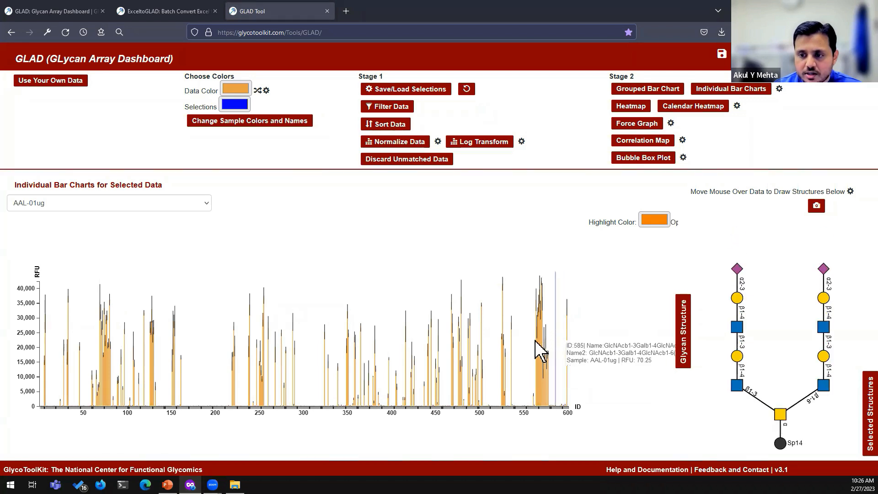
{"action": "mouse_move", "coordinate": [201, 364]}
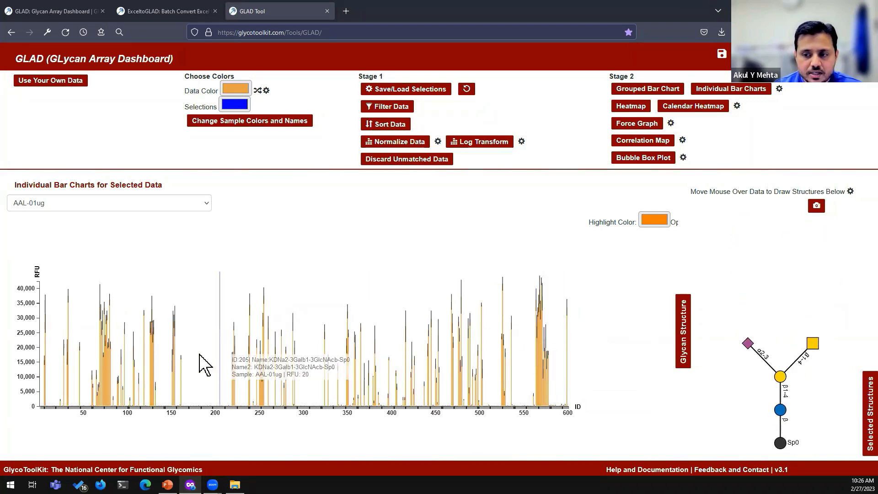
{"action": "mouse_move", "coordinate": [148, 354]}
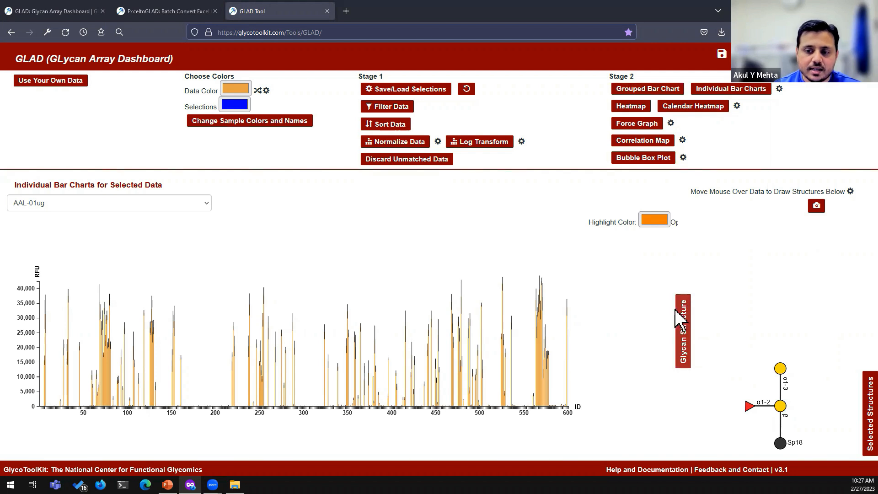
{"action": "mouse_move", "coordinate": [539, 358]}
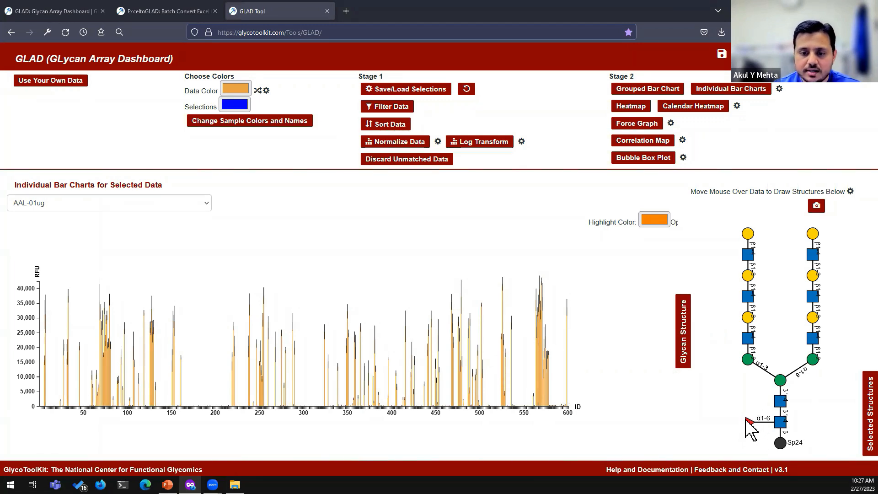
{"action": "left_click", "coordinate": [683, 363]}
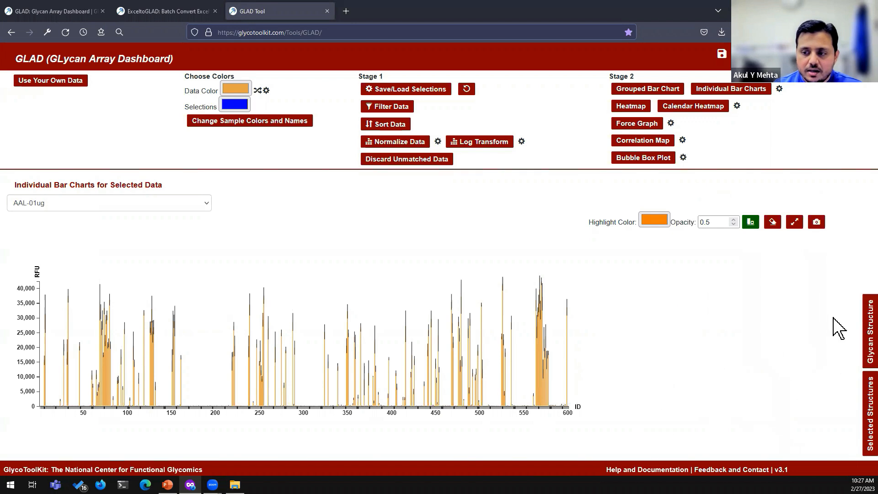
{"action": "left_click", "coordinate": [869, 329]}
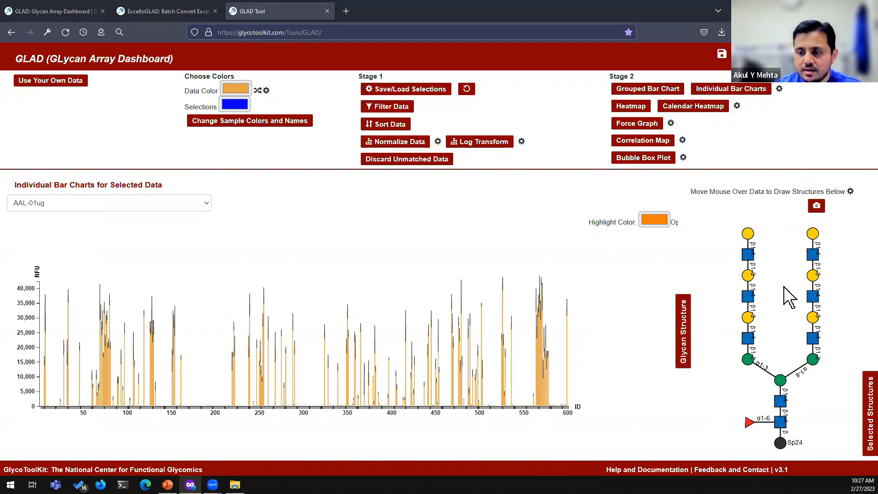
{"action": "mouse_move", "coordinate": [106, 373]}
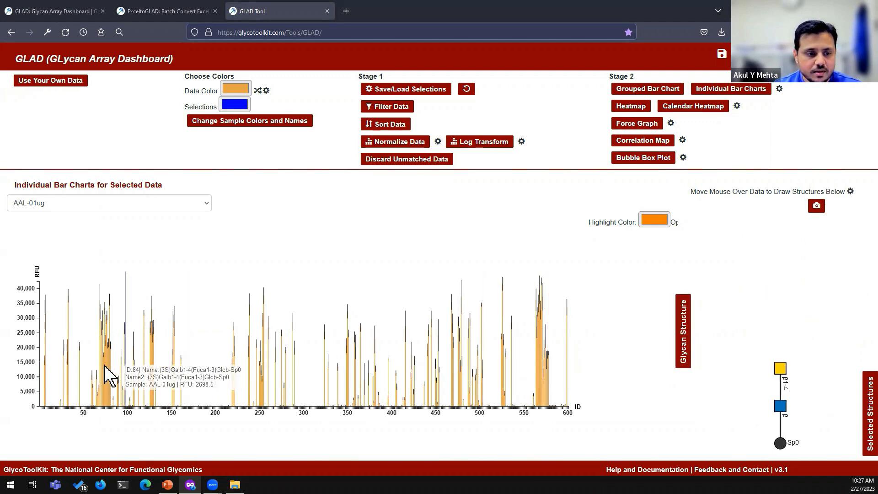
{"action": "left_click", "coordinate": [683, 360]}
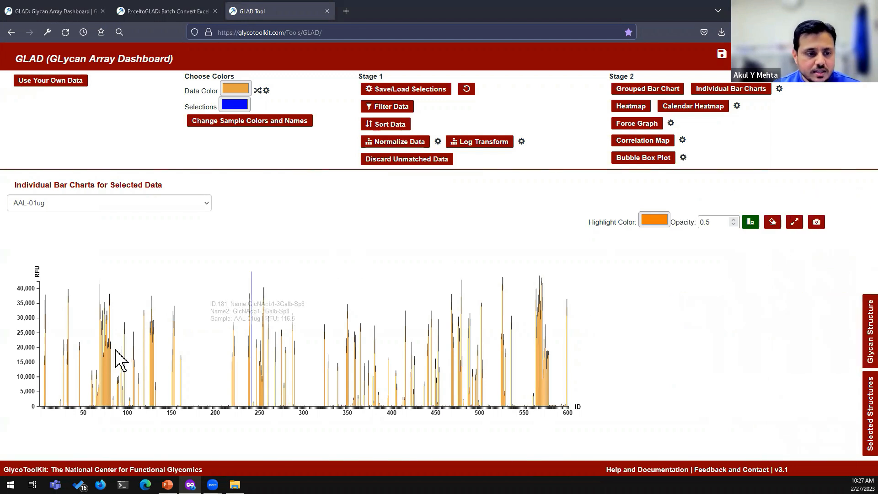
Select the Fuca1-2Galb1-4Glcb-Sp0 and Fuca1-2Galb-Sp8 bars and copy the first glycan's name from the selected structures
{"action": "mouse_move", "coordinate": [106, 359]}
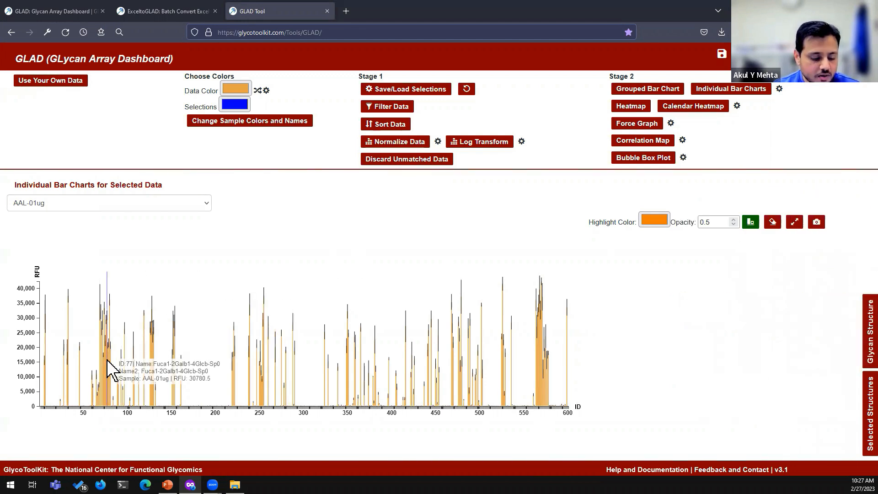
{"action": "left_click", "coordinate": [106, 360]}
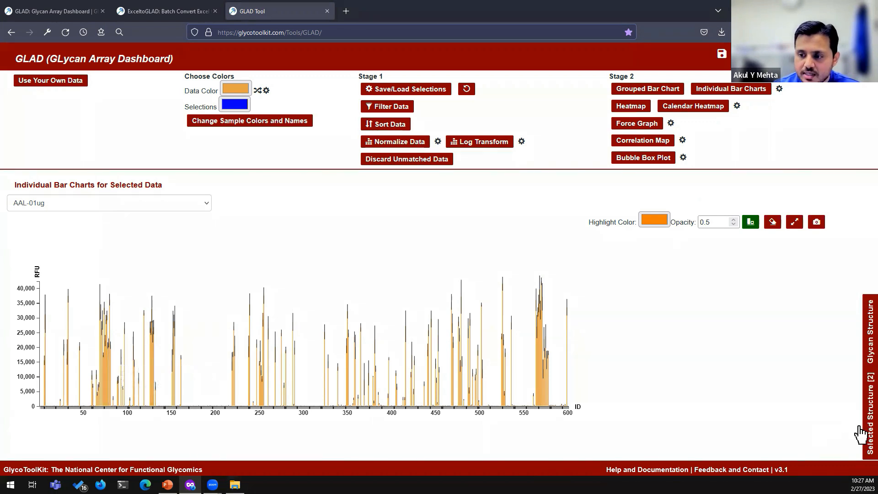
{"action": "left_click", "coordinate": [866, 402]}
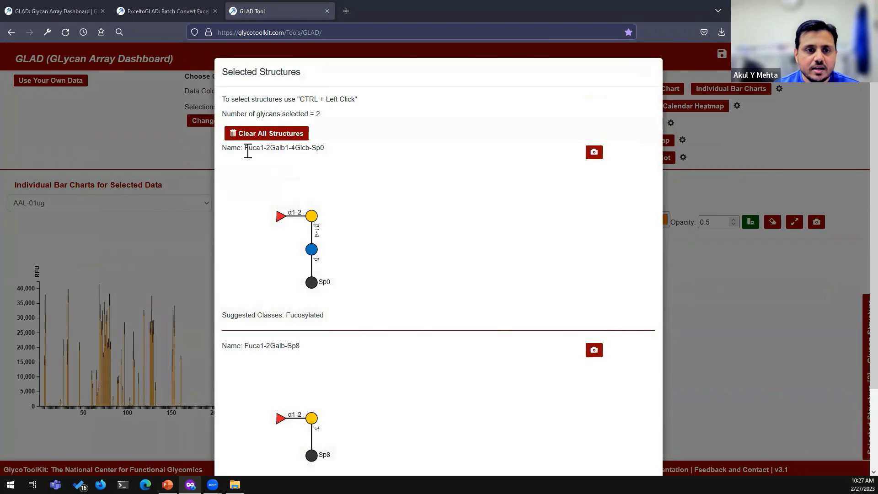
{"action": "left_click_drag", "start_coordinate": [245, 150], "coordinate": [333, 157]}
{"action": "key", "text": "ctrl+c"}
{"action": "left_click", "coordinate": [333, 157]}
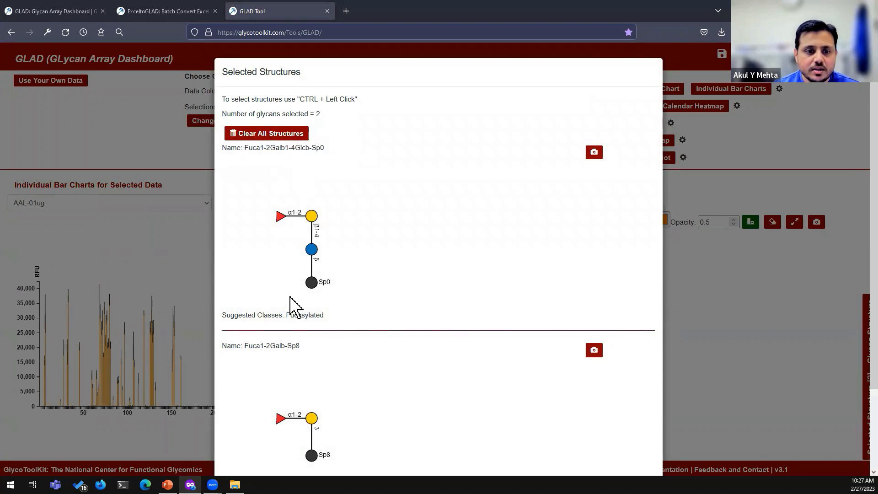
Review the suggested classes of the selected glycans, clear all selected structures and close the list
{"action": "scroll", "coordinate": [328, 355], "scroll_direction": "down", "scroll_amount": 2}
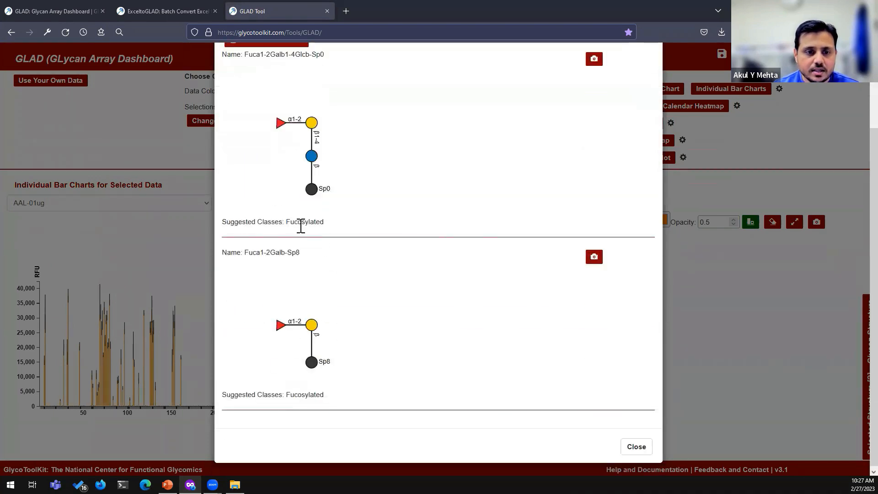
{"action": "scroll", "coordinate": [359, 277], "scroll_direction": "up", "scroll_amount": 2}
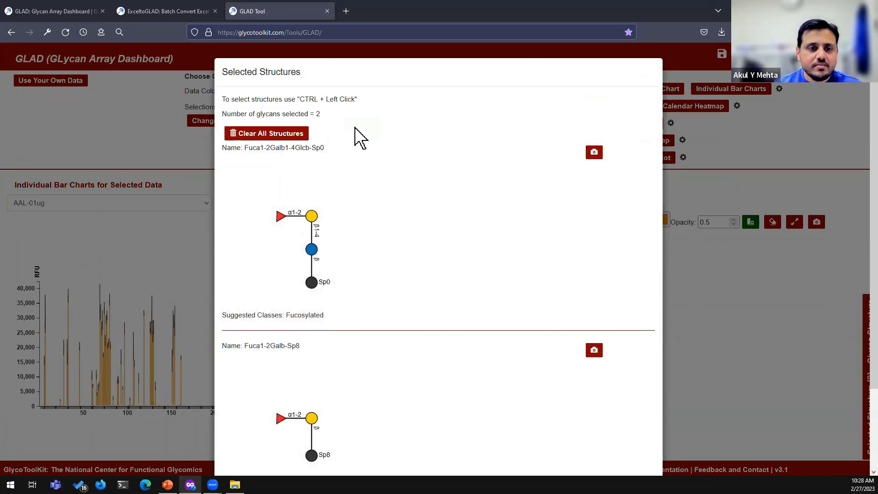
{"action": "left_click", "coordinate": [289, 135]}
{"action": "left_click", "coordinate": [626, 136]}
Reselect the Fuca1-2Galb1-4Glcb-Sp0 and Fuca1-2Galb-Sp8 bars and mark the first glycan's name in the selected structures for copying
{"action": "mouse_move", "coordinate": [109, 361]}
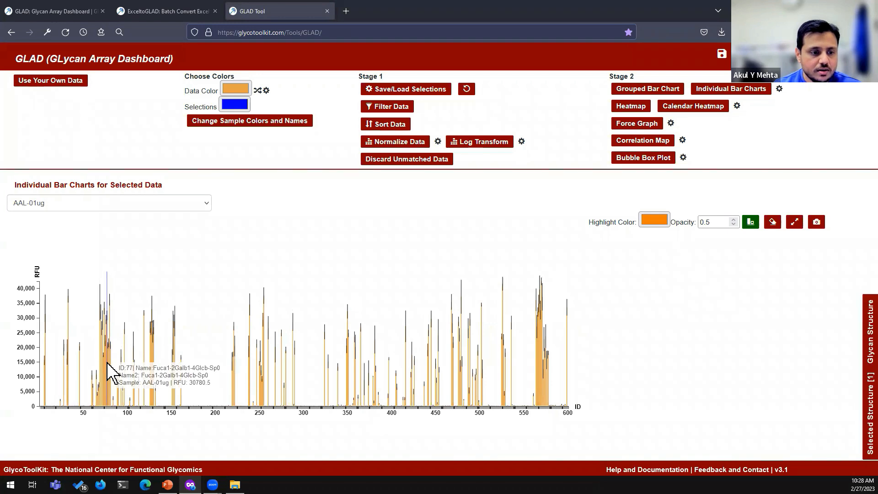
{"action": "left_click", "coordinate": [108, 363]}
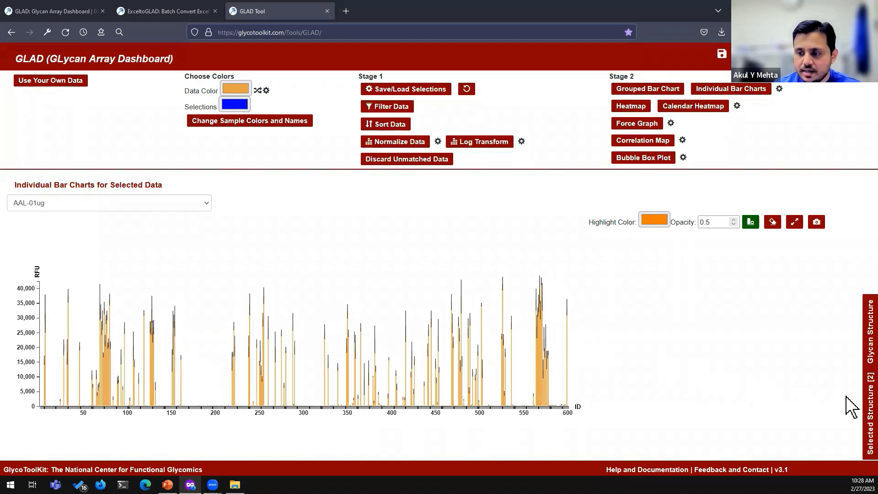
{"action": "left_click", "coordinate": [869, 393]}
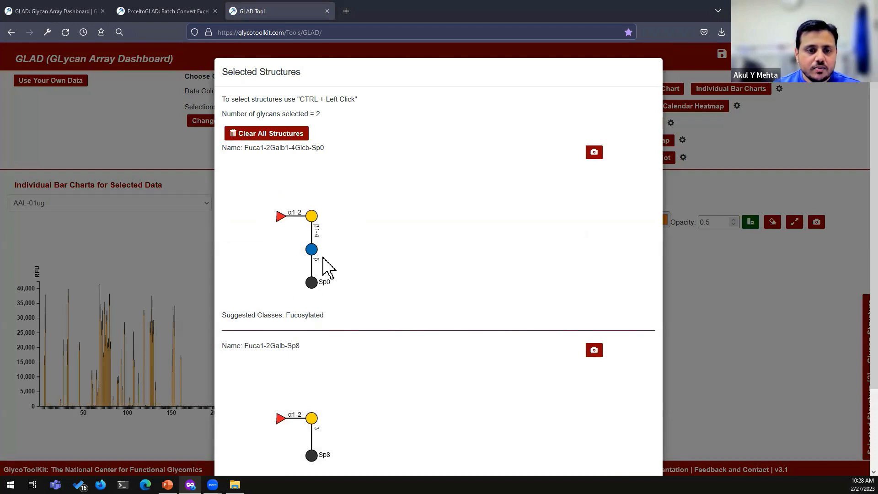
{"action": "left_click_drag", "start_coordinate": [326, 149], "coordinate": [246, 153]}
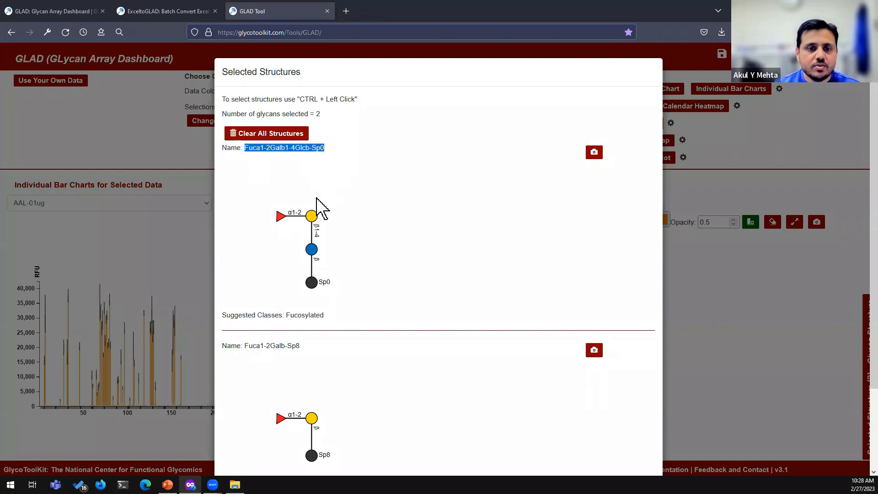
Open the GlycoGlyph tool from glycotoolkit.com in a new browser tab
{"action": "left_click", "coordinate": [347, 12]}
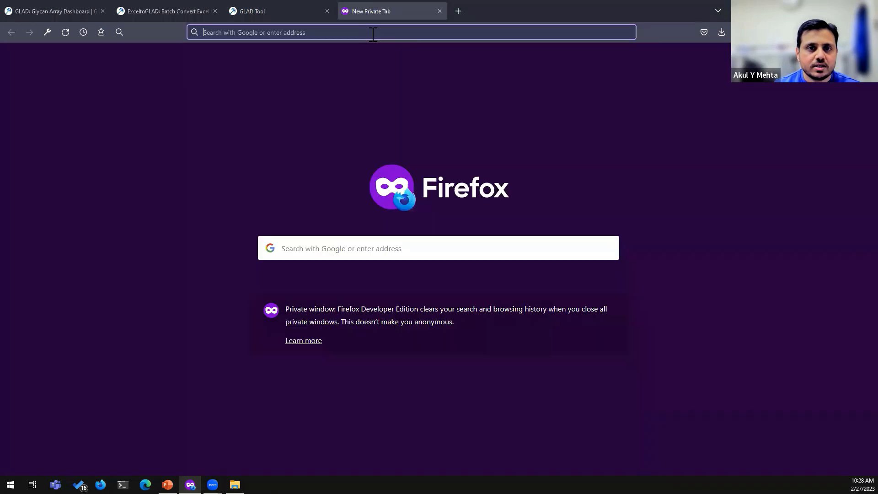
{"action": "type", "text": "glycoglyp"}
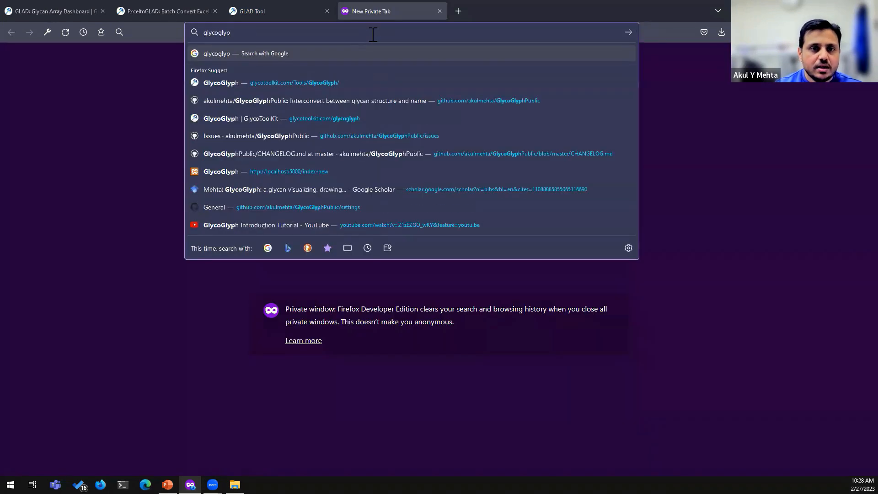
{"action": "key", "text": "Down"}
{"action": "key", "text": "Return"}
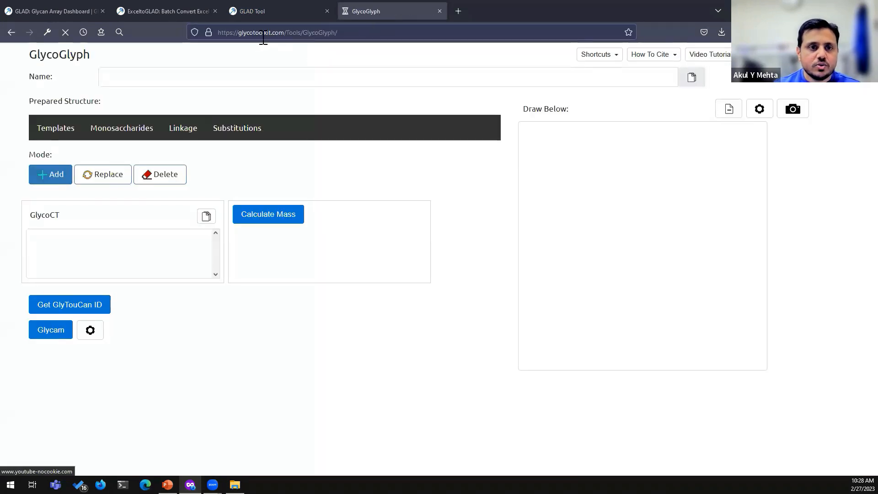
Draw Fuca1-2Galb1-4Glcb-Sp0 from its copied name and redraw it with abbreviated linkage text and a linkage font size of 13
{"action": "left_click", "coordinate": [264, 77]}
{"action": "key", "text": "ctrl+v"}
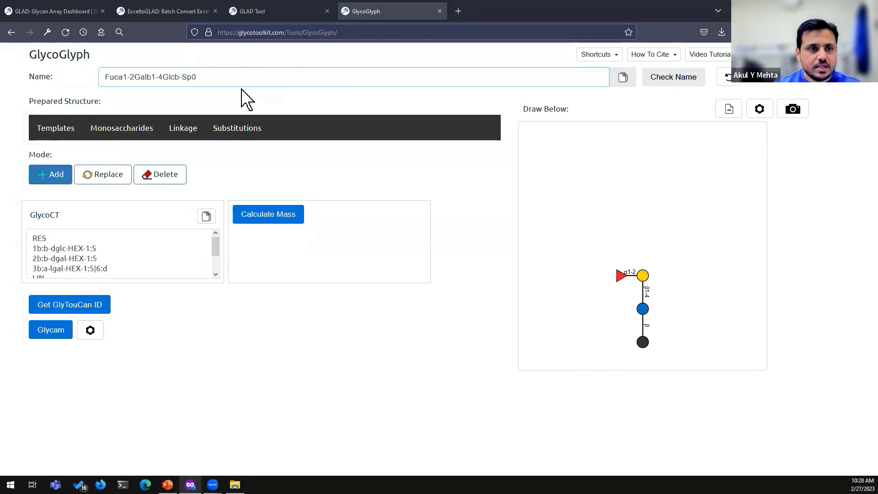
{"action": "left_click", "coordinate": [761, 110]}
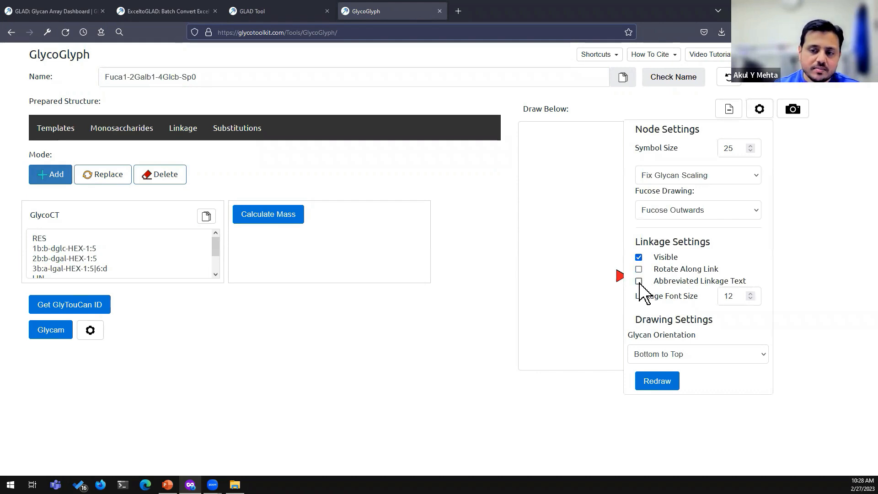
{"action": "left_click", "coordinate": [760, 109]}
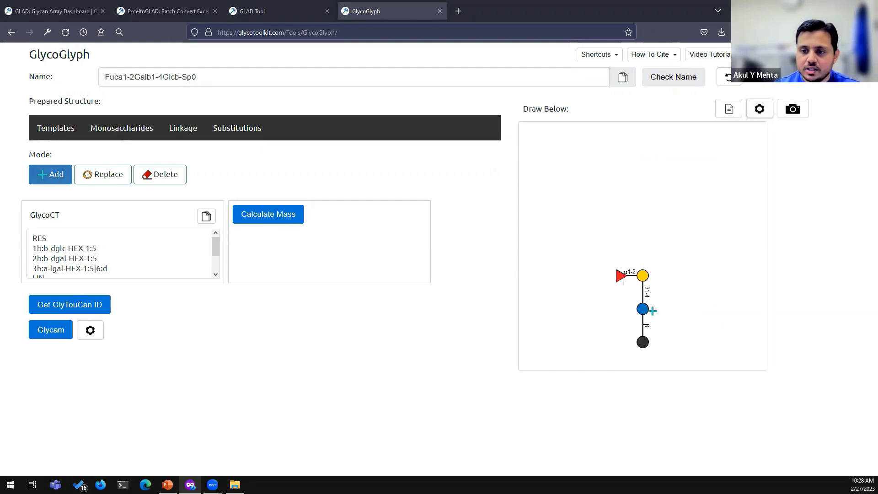
{"action": "left_click", "coordinate": [757, 111]}
{"action": "left_click", "coordinate": [640, 281]}
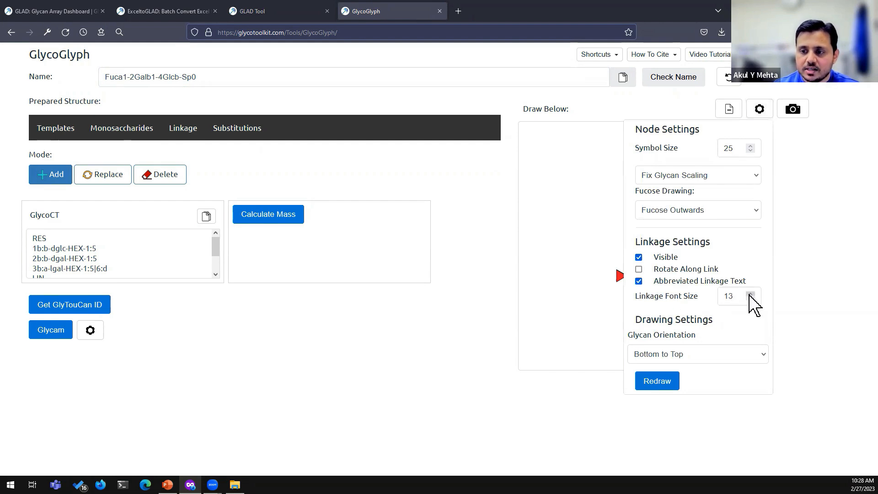
{"action": "left_click", "coordinate": [671, 381]}
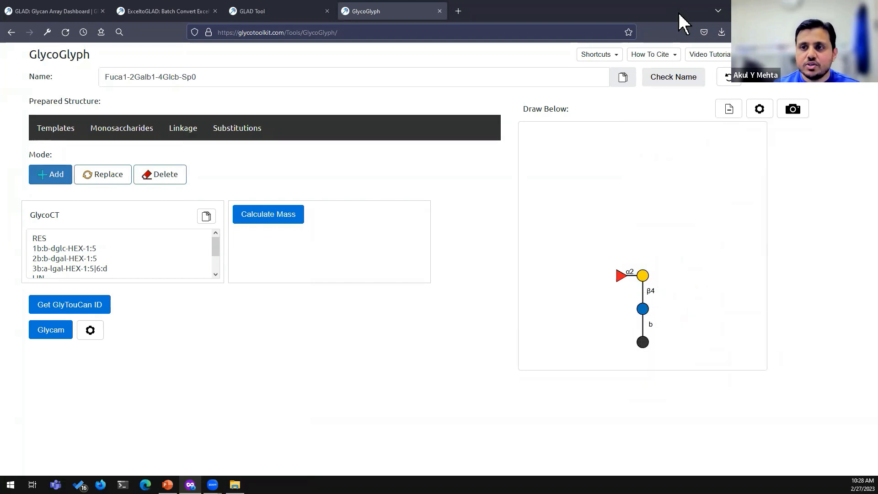
Compare the GlycoGlyph drawing with the selected structures in the GLAD Tool, then close the selected structures list
{"action": "left_click", "coordinate": [245, 14]}
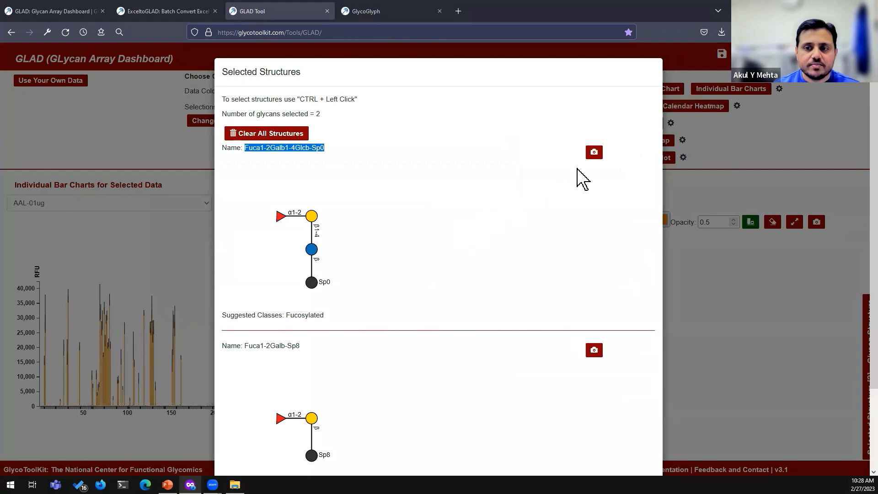
{"action": "left_click", "coordinate": [465, 196]}
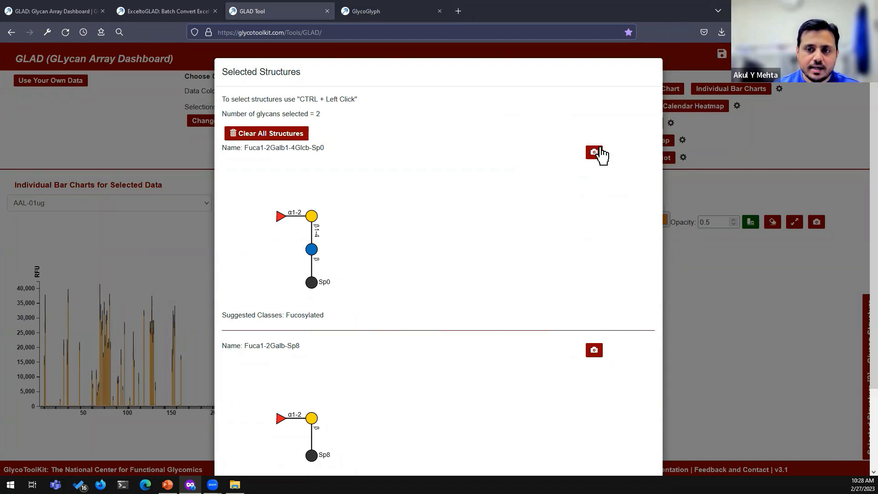
{"action": "left_click", "coordinate": [372, 11]}
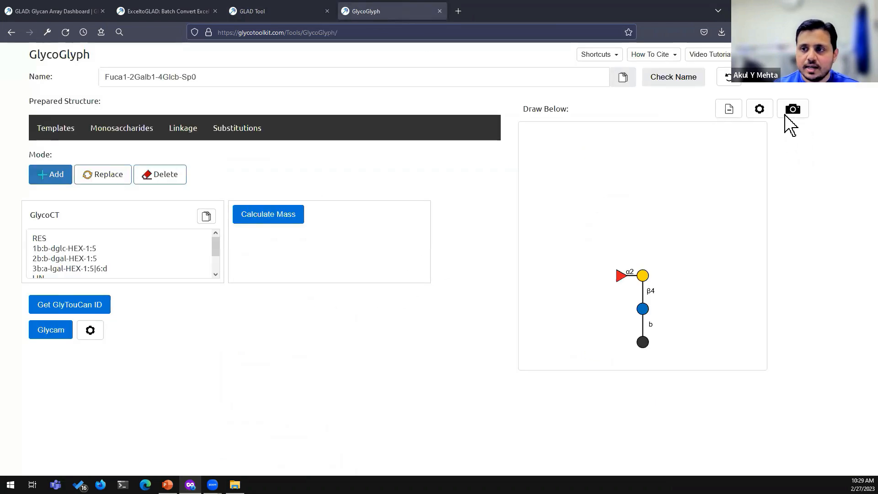
{"action": "left_click", "coordinate": [259, 11]}
{"action": "left_click", "coordinate": [709, 303]}
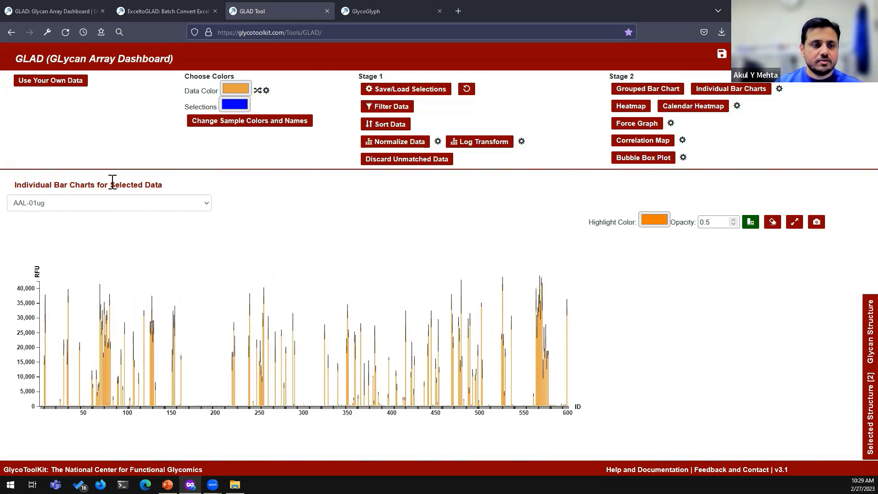
View the individual bar charts of ConA-01ug, ConA-10ug and GNL-01ug, and return to AAL-01ug
{"action": "left_click", "coordinate": [152, 204]}
{"action": "left_click", "coordinate": [153, 204]}
{"action": "key", "text": "Down"}
{"action": "key", "text": "Down"}
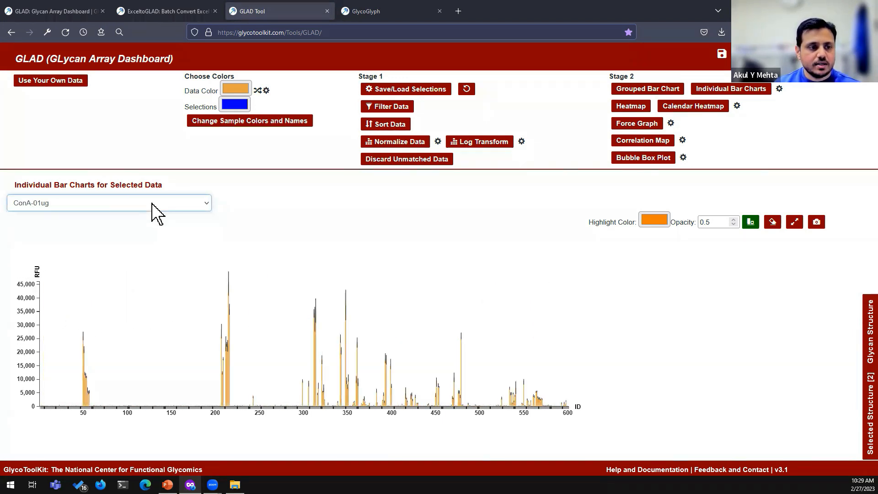
{"action": "left_click", "coordinate": [117, 207]}
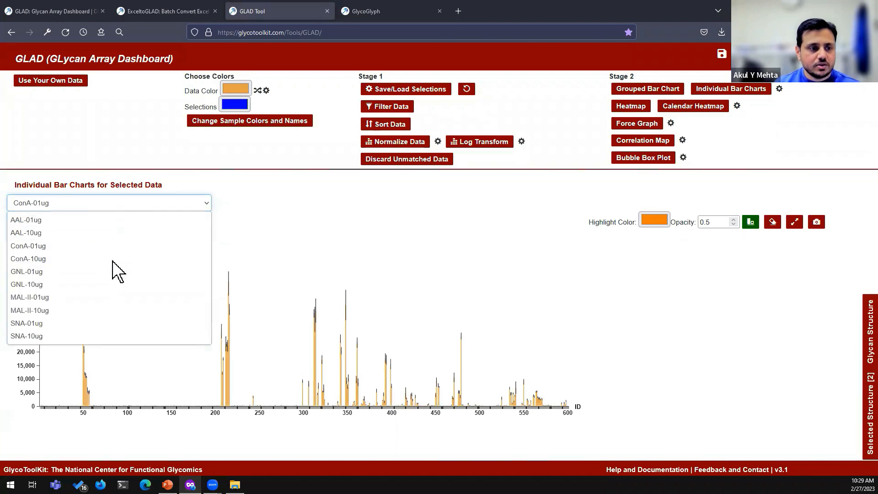
{"action": "left_click", "coordinate": [115, 259]}
{"action": "left_click", "coordinate": [133, 202]}
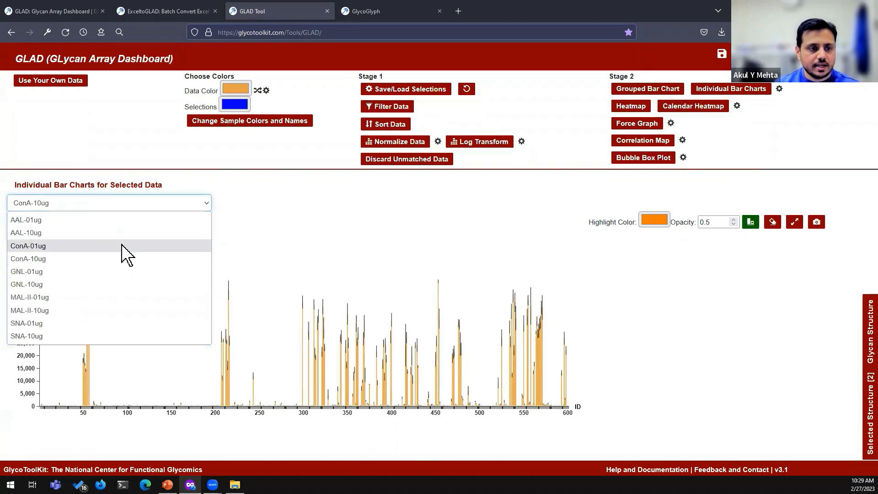
{"action": "left_click", "coordinate": [112, 281]}
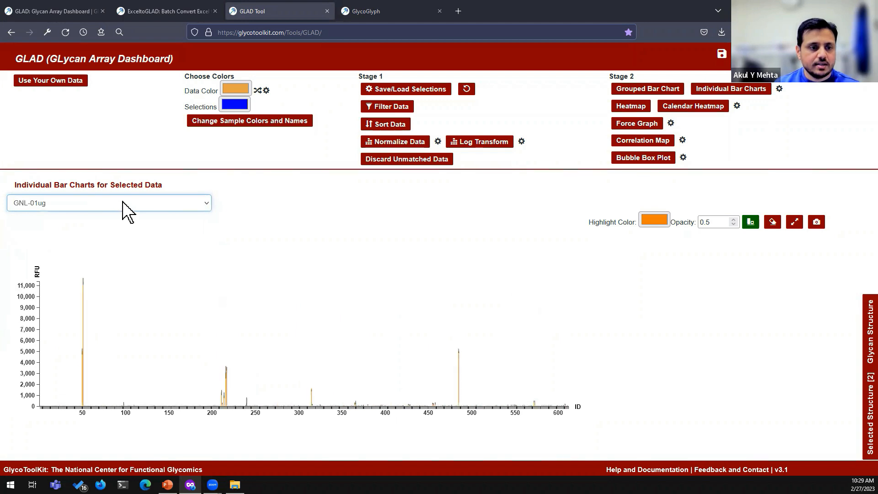
{"action": "left_click", "coordinate": [123, 201]}
{"action": "left_click", "coordinate": [80, 218]}
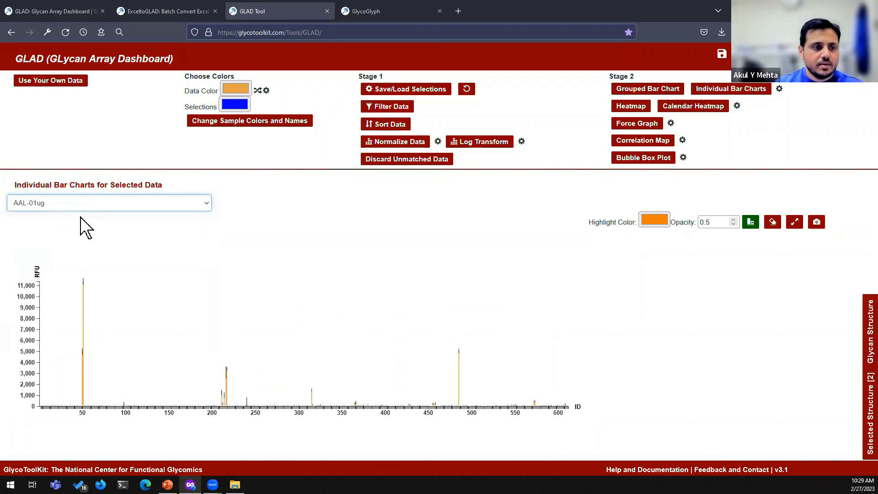
Set the bar chart's highlight colour to pink (RGB 255, 0, 128) and its opacity to 0.3
{"action": "left_click", "coordinate": [652, 218]}
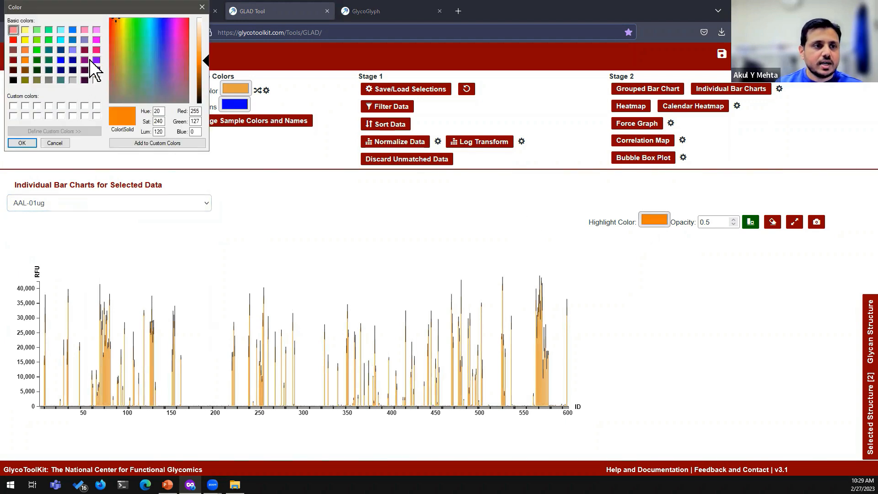
{"action": "left_click", "coordinate": [97, 50]}
{"action": "left_click", "coordinate": [23, 143]}
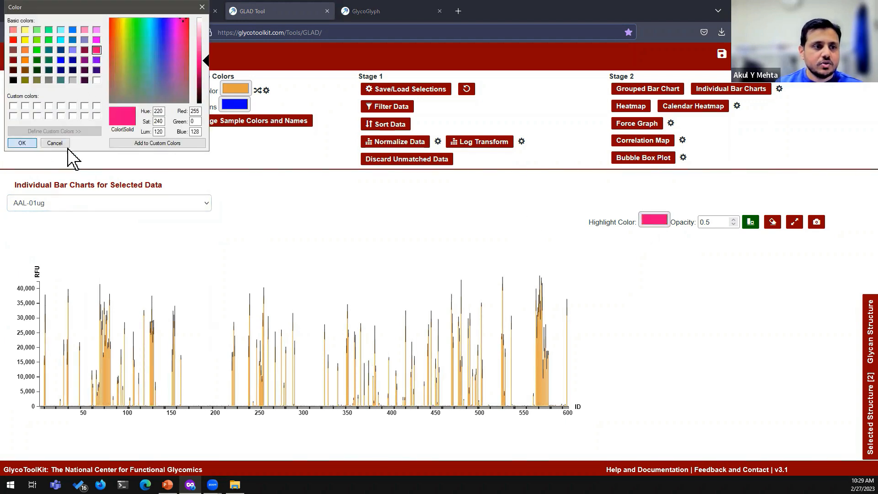
{"action": "left_click", "coordinate": [719, 222]}
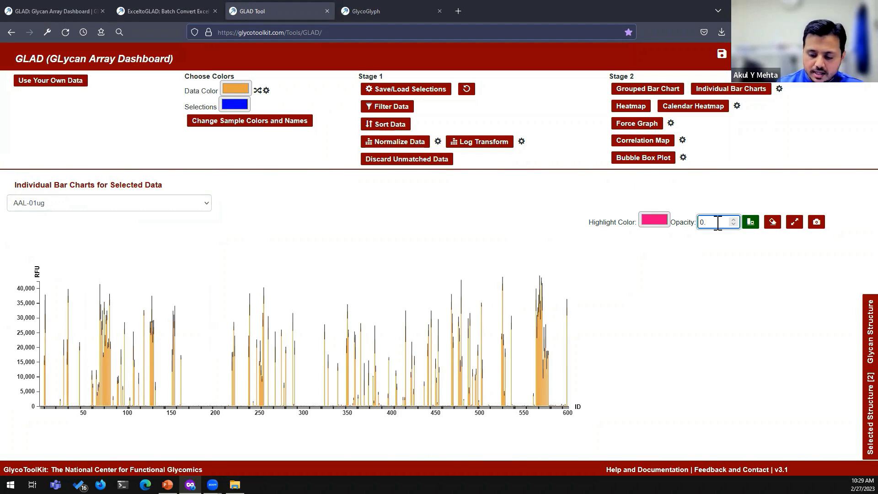
{"action": "left_click", "coordinate": [714, 254]}
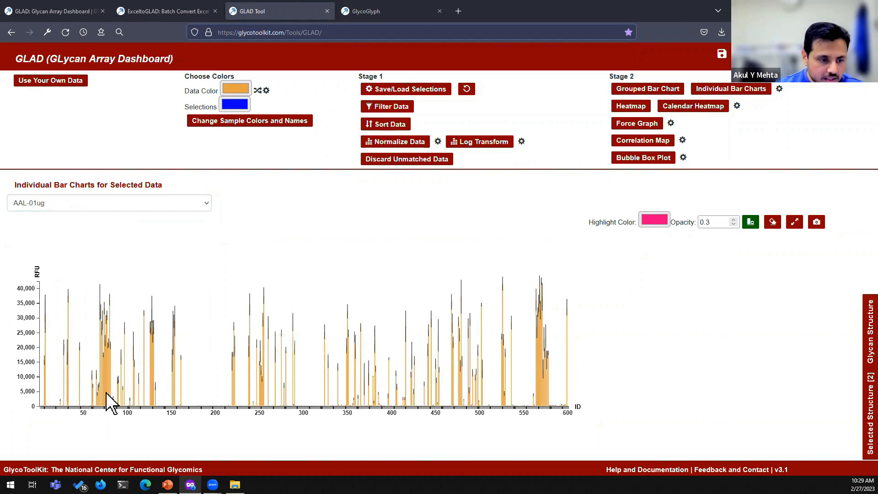
Highlight the two clusters of tall bars at about IDs 69–81 and 126–130 in the AAL-01ug chart
{"action": "mouse_move", "coordinate": [106, 388]}
{"action": "scroll", "coordinate": [107, 388], "scroll_direction": "up", "scroll_amount": 3}
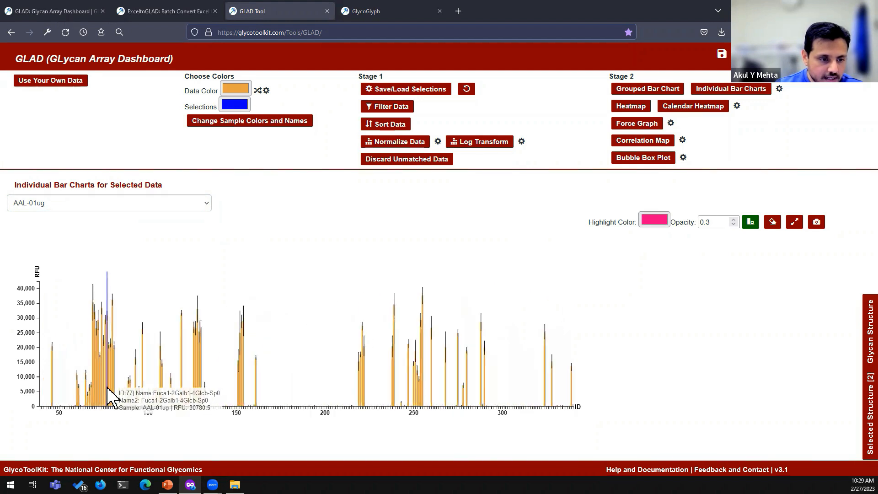
{"action": "scroll", "coordinate": [102, 395], "scroll_direction": "up", "scroll_amount": 1}
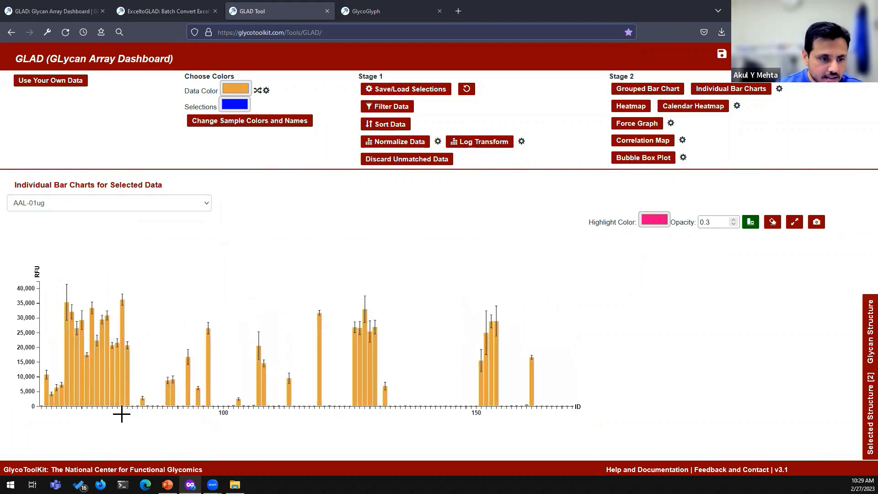
{"action": "left_click_drag", "start_coordinate": [125, 413], "coordinate": [65, 416]}
{"action": "scroll", "coordinate": [137, 361], "scroll_direction": "down", "scroll_amount": 5}
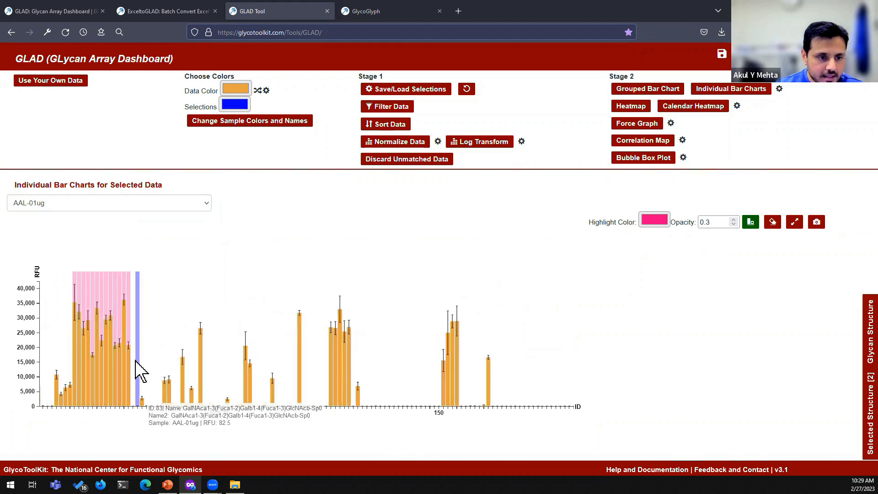
{"action": "left_click_drag", "start_coordinate": [263, 414], "coordinate": [271, 414]}
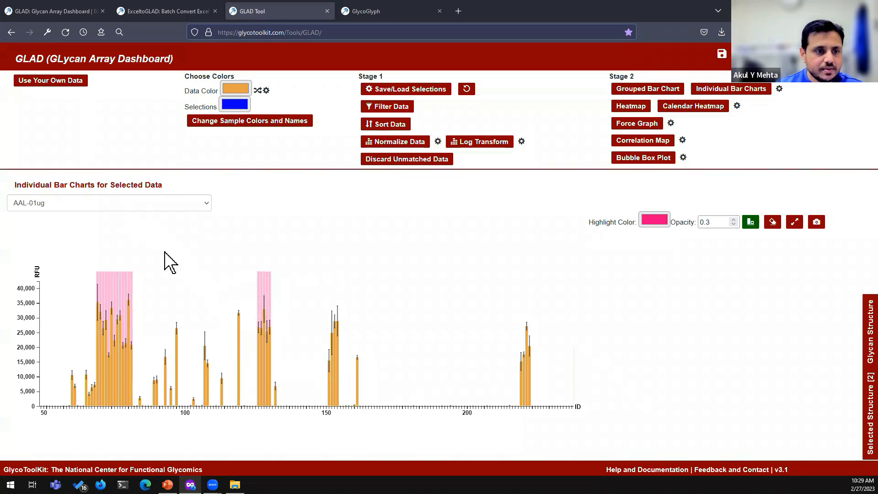
{"action": "scroll", "coordinate": [218, 304], "scroll_direction": "down", "scroll_amount": 3}
{"action": "scroll", "coordinate": [196, 284], "scroll_direction": "down", "scroll_amount": 5}
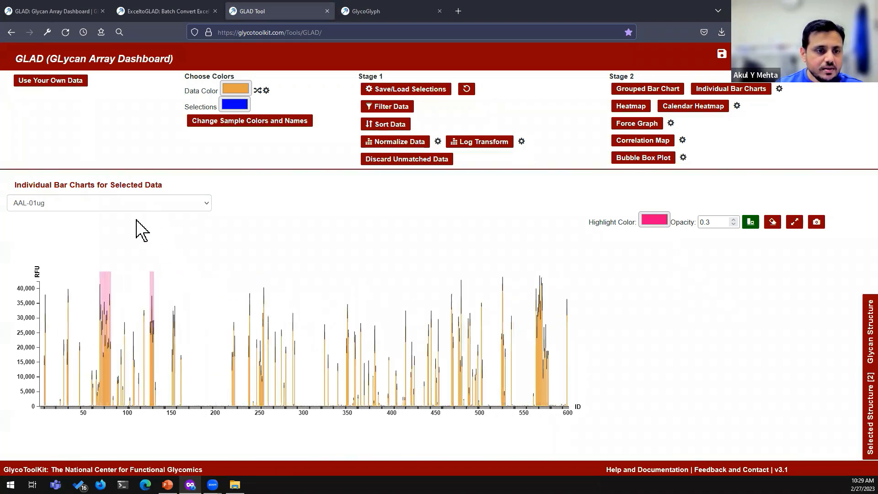
Check the highlighted ranges in the AAL-10ug, ConA-01ug and ConA-10ug charts, and return to AAL-01ug
{"action": "left_click", "coordinate": [137, 204]}
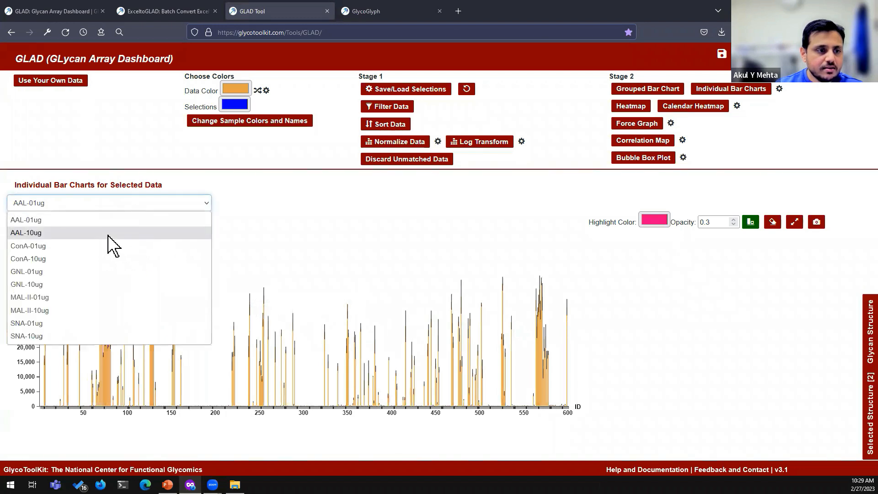
{"action": "left_click", "coordinate": [113, 246]}
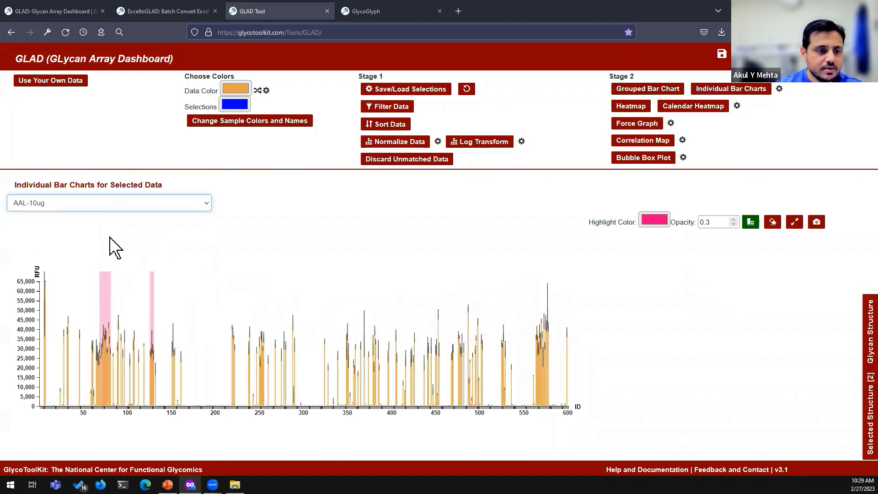
{"action": "left_click", "coordinate": [104, 207]}
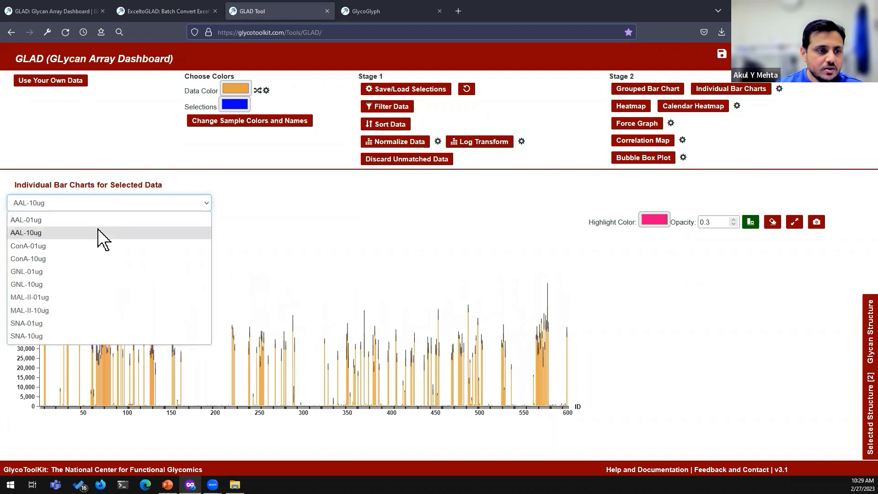
{"action": "left_click", "coordinate": [270, 202]}
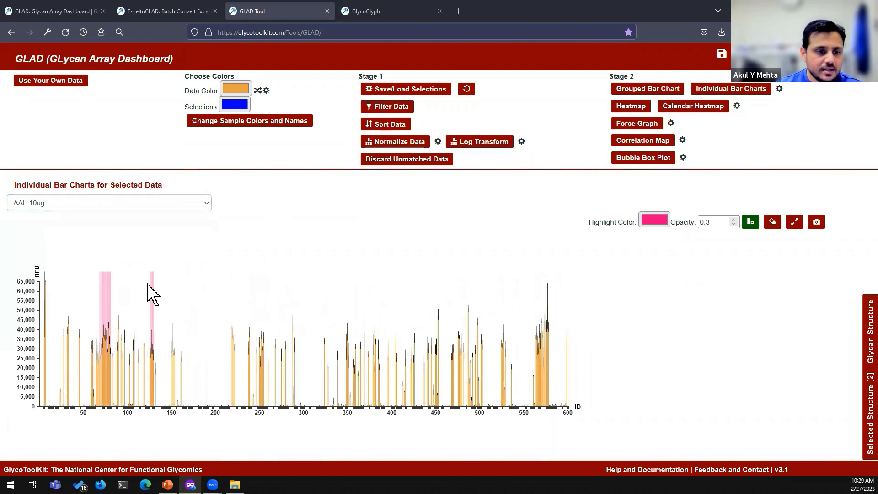
{"action": "left_click", "coordinate": [107, 204]}
{"action": "left_click", "coordinate": [78, 238]}
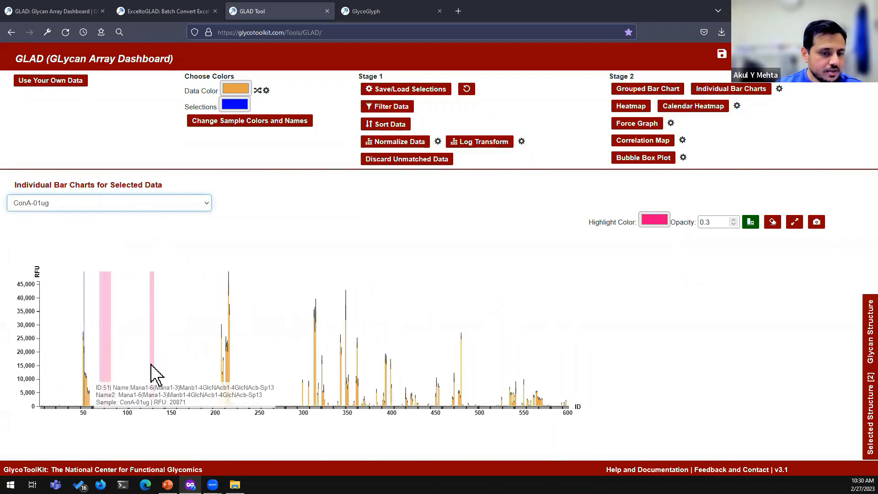
{"action": "left_click", "coordinate": [120, 203]}
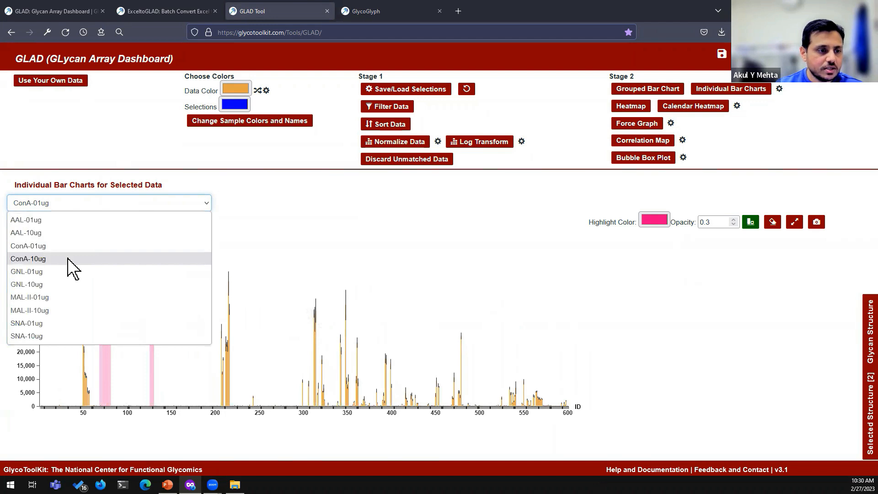
{"action": "left_click", "coordinate": [68, 258]}
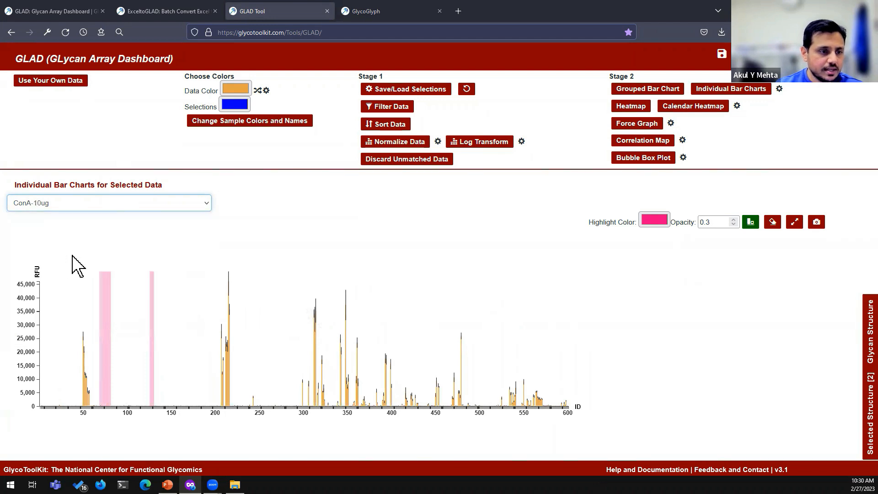
{"action": "left_click", "coordinate": [146, 202]}
{"action": "left_click", "coordinate": [117, 221]}
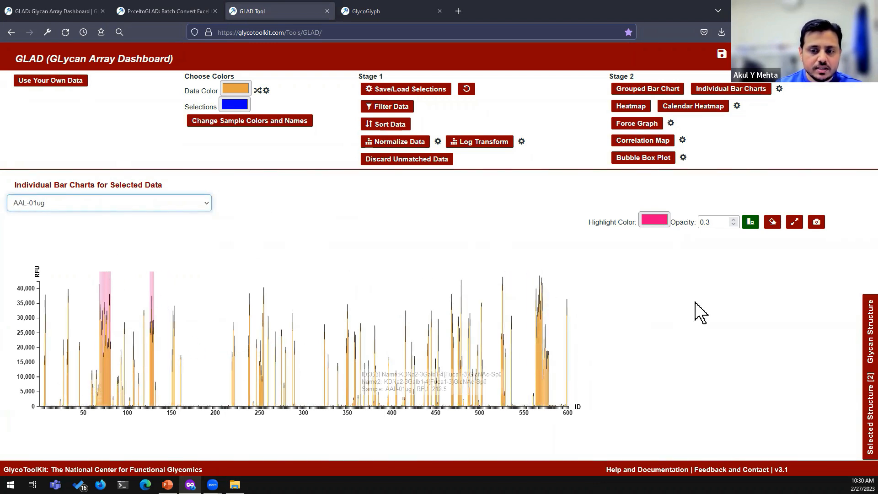
Export the highlighted AAL-01ug bar chart as Figure.svg in the GLAD demo files folder and open the saved file
{"action": "left_click", "coordinate": [817, 224]}
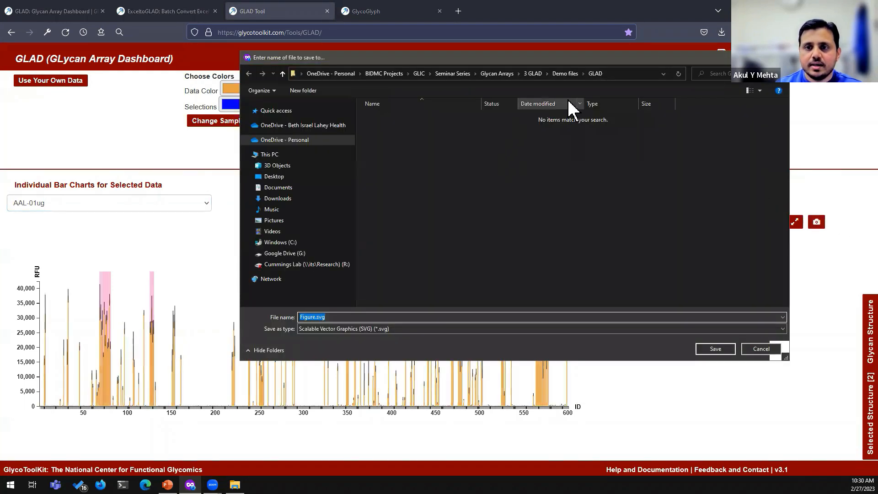
{"action": "left_click", "coordinate": [701, 349]}
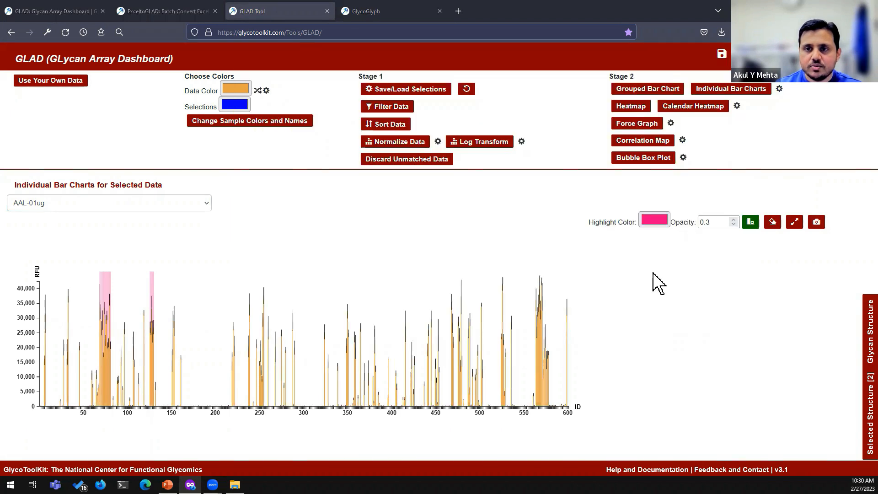
{"action": "left_click", "coordinate": [722, 32]}
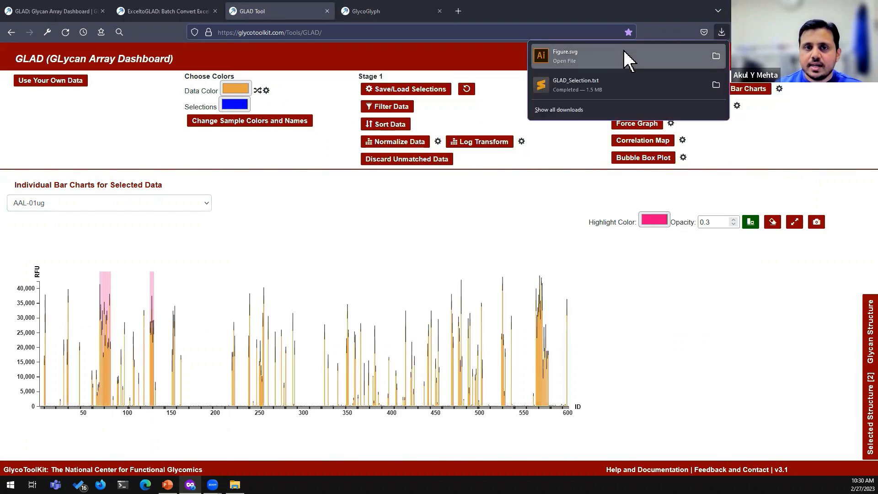
{"action": "left_click", "coordinate": [625, 49]}
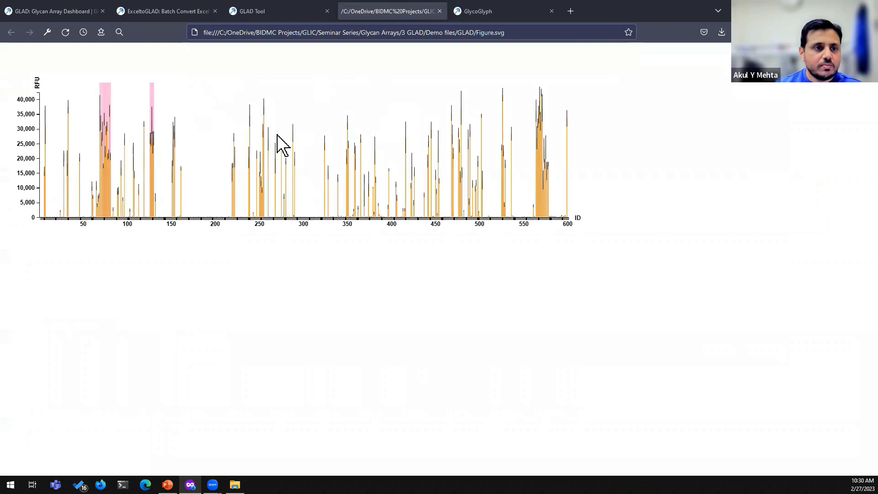
Close the exported Figure.svg preview and look through the samples available for the individual bar charts, keeping AAL-01ug
{"action": "left_click", "coordinate": [440, 11]}
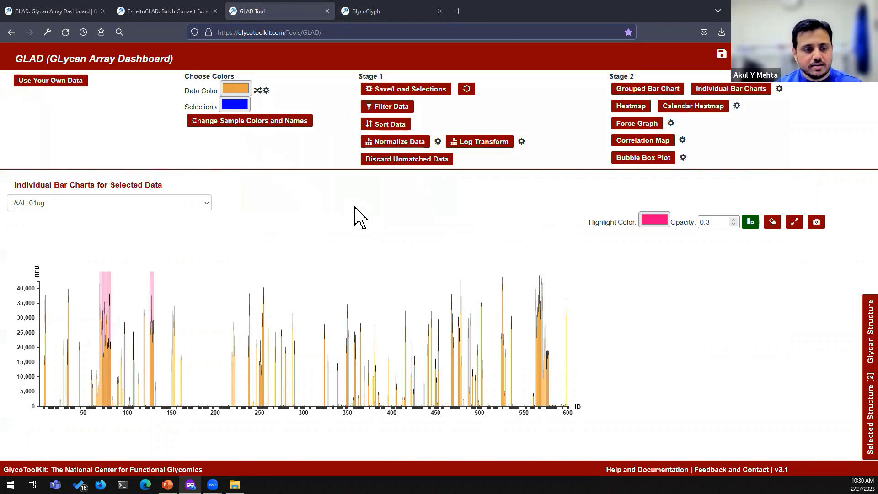
{"action": "left_click", "coordinate": [178, 204]}
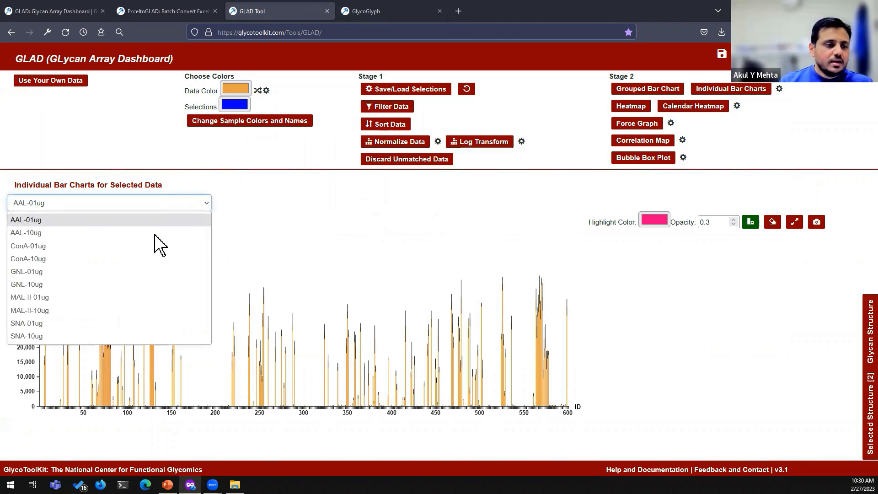
{"action": "left_click", "coordinate": [538, 212]}
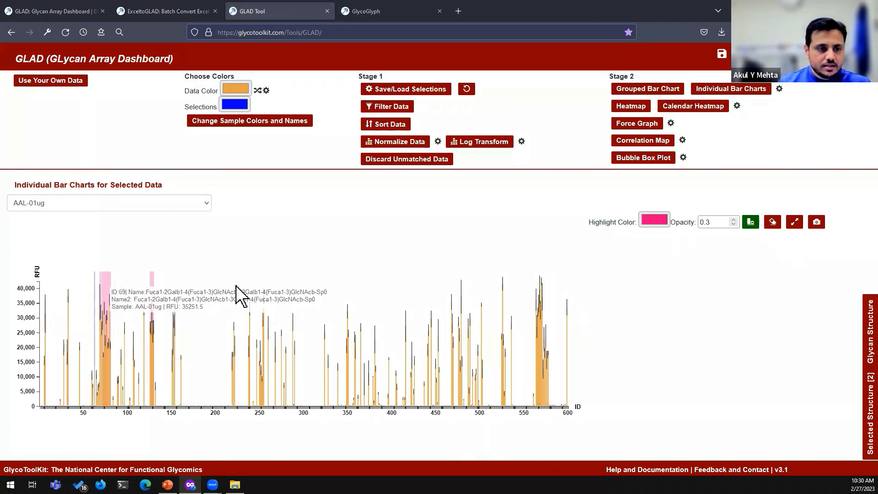
Remove both pink highlight areas from the AAL-01ug bar chart and return to adding highlights
{"action": "left_click", "coordinate": [775, 229]}
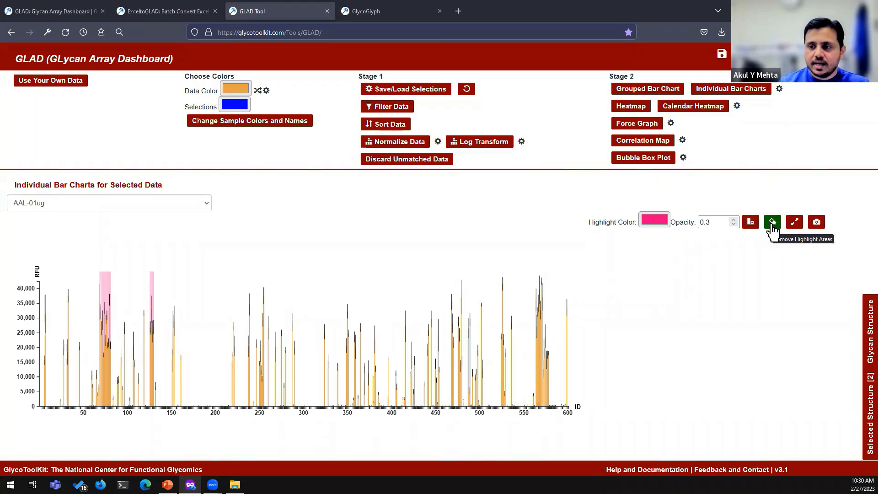
{"action": "left_click_drag", "start_coordinate": [96, 409], "coordinate": [173, 413]}
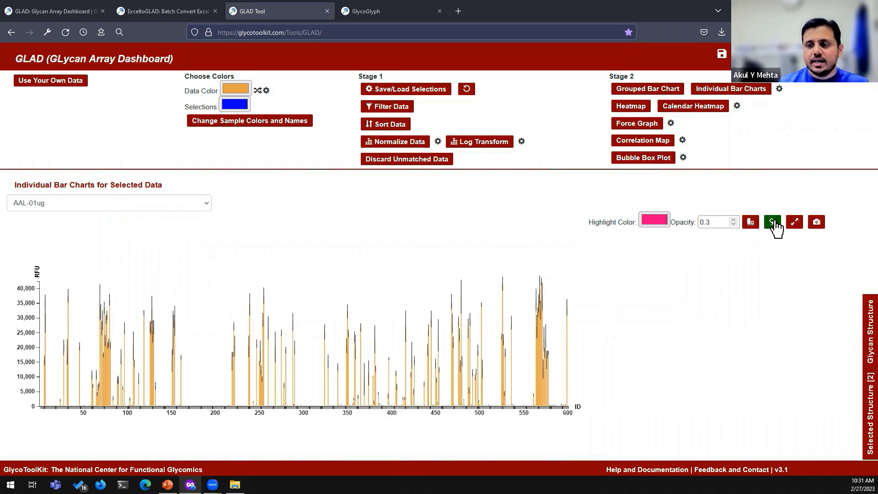
{"action": "left_click", "coordinate": [751, 223]}
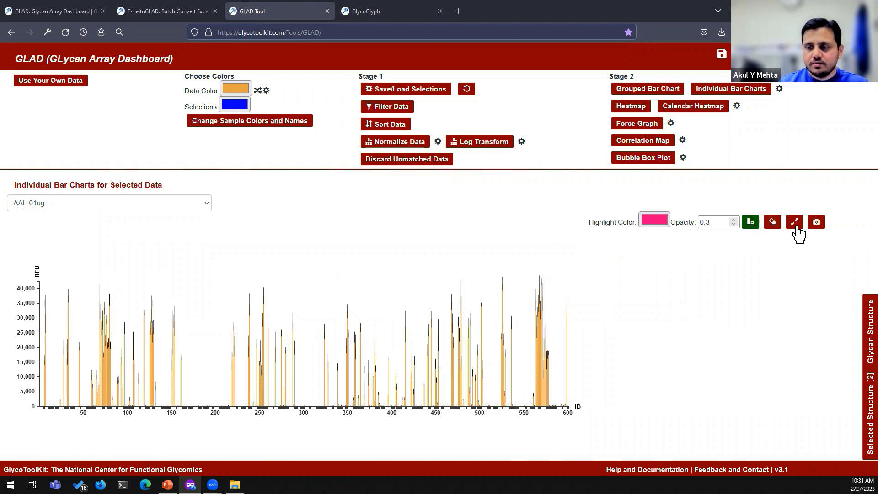
Open the AAL-01ug chart's size and axis settings, review the width, height and X-tick interval, and enable the custom Y-axis
{"action": "left_click", "coordinate": [796, 223]}
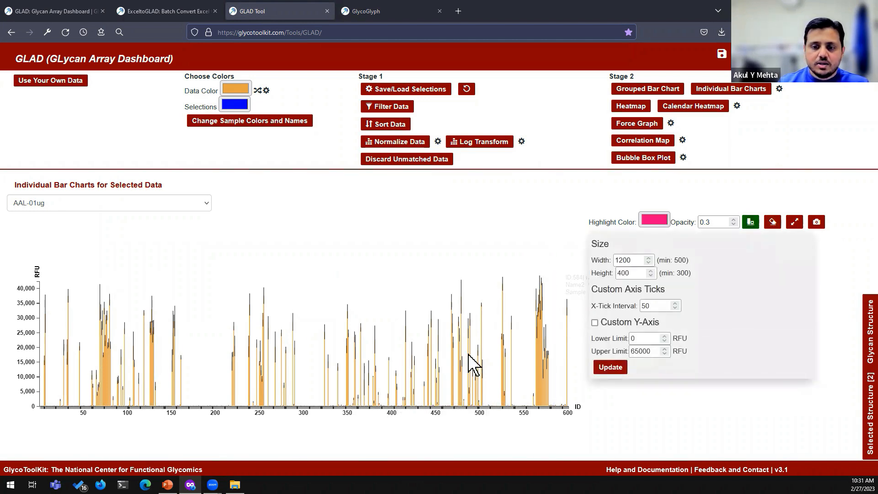
{"action": "left_click_drag", "start_coordinate": [637, 258], "coordinate": [621, 259]}
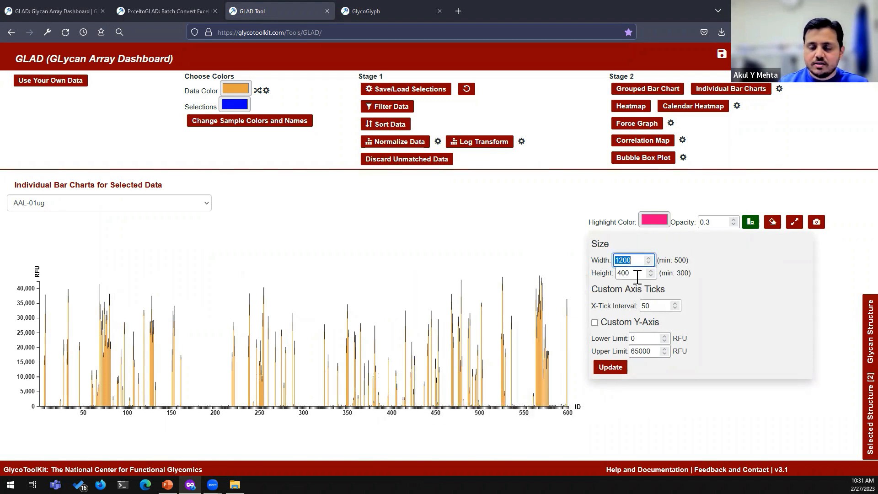
{"action": "left_click", "coordinate": [637, 274]}
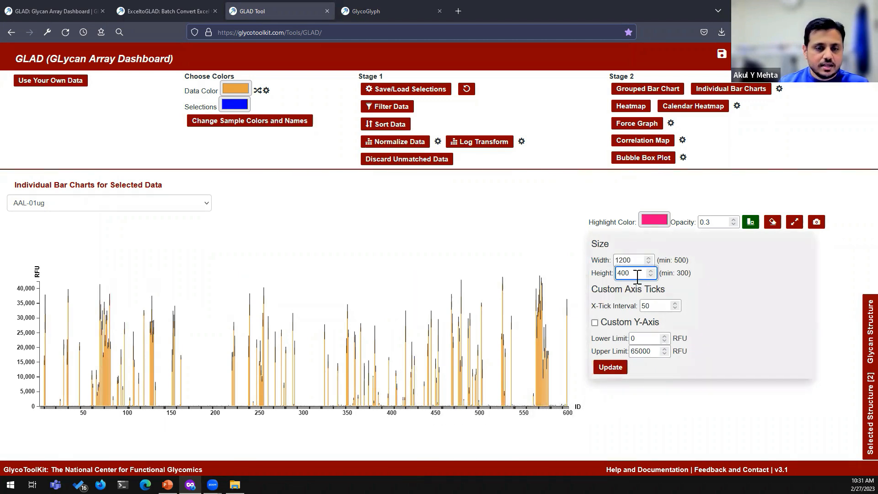
{"action": "left_click", "coordinate": [655, 306]}
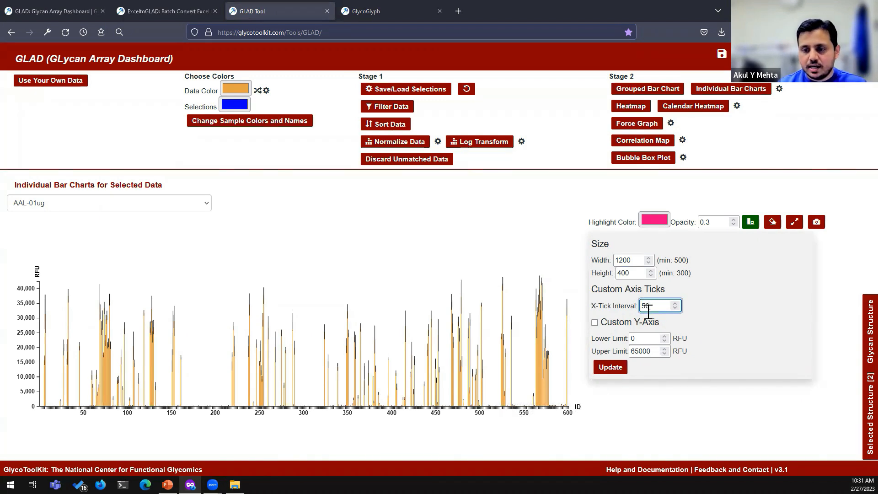
{"action": "left_click", "coordinate": [595, 323]}
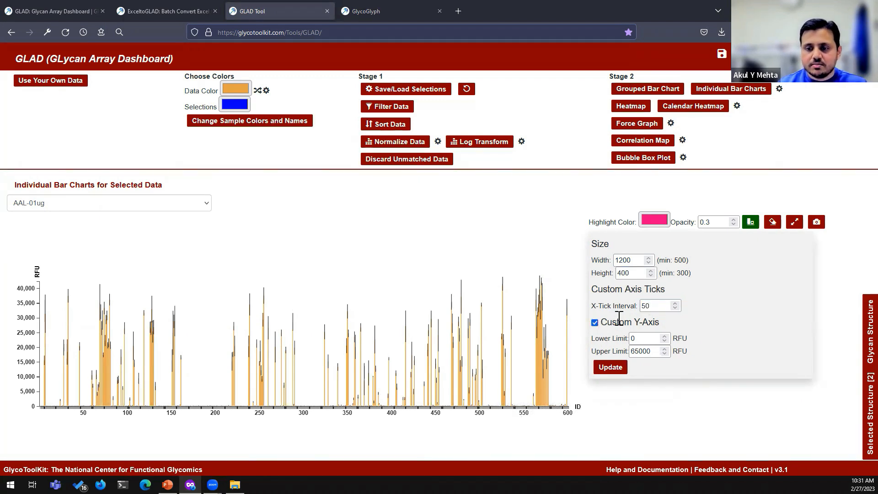
Apply the custom Y-axis range of 0 to 65000 RFU to the individual bar charts
{"action": "left_click", "coordinate": [656, 350]}
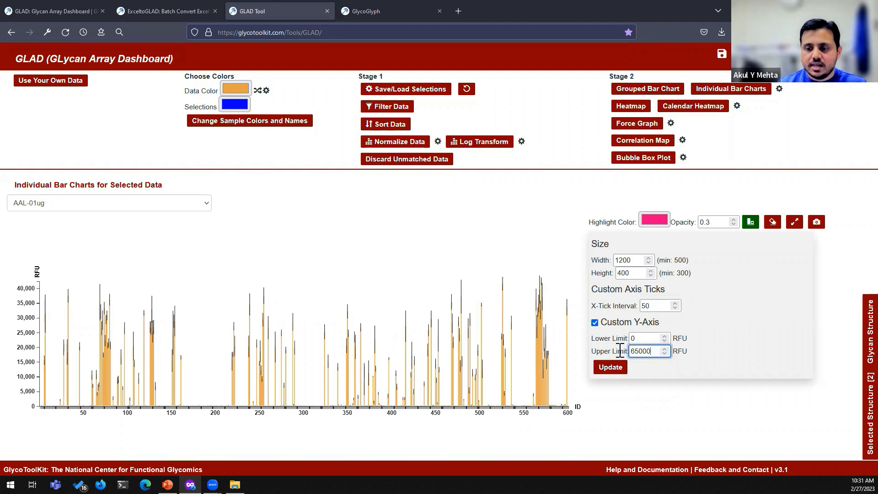
{"action": "left_click", "coordinate": [647, 356]}
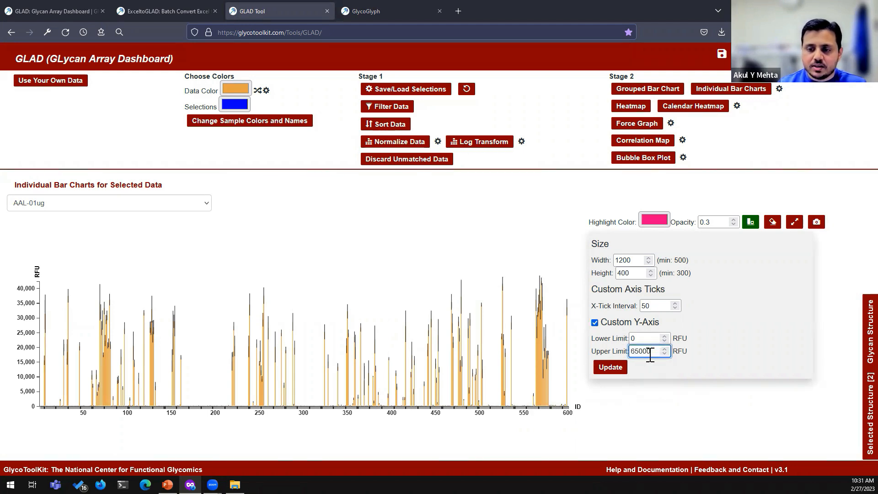
{"action": "left_click", "coordinate": [620, 370]}
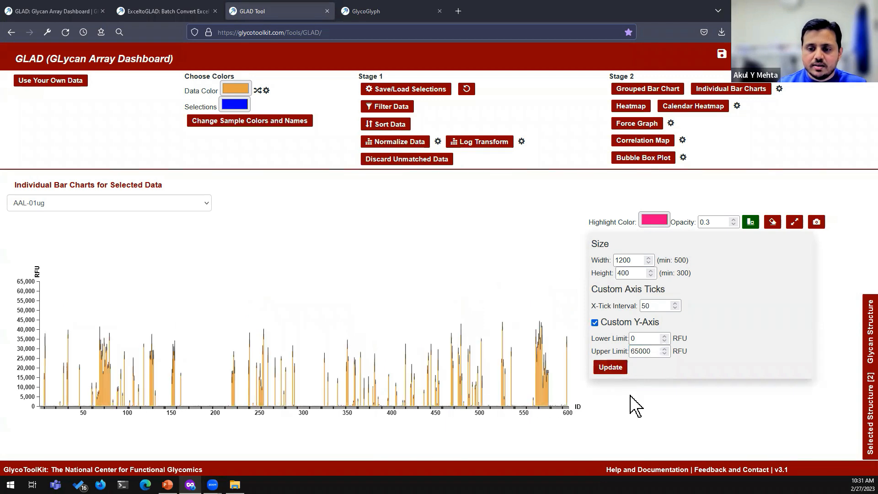
Browse the individual bar charts sample by sample from AAL-10ug to MAL-II-01ug on the shared Y-axis scale
{"action": "left_click", "coordinate": [90, 204]}
{"action": "left_click", "coordinate": [85, 226]}
{"action": "key", "text": "Down"}
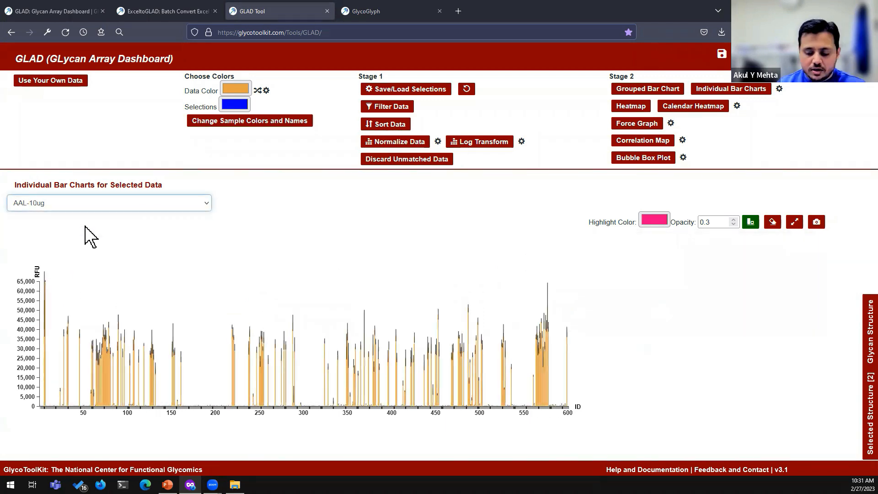
{"action": "key", "text": "Down"}
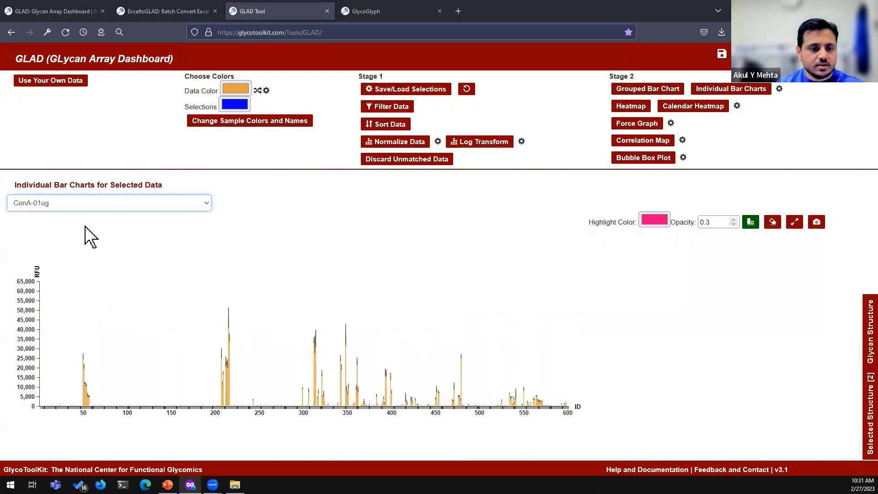
{"action": "key", "text": "Down"}
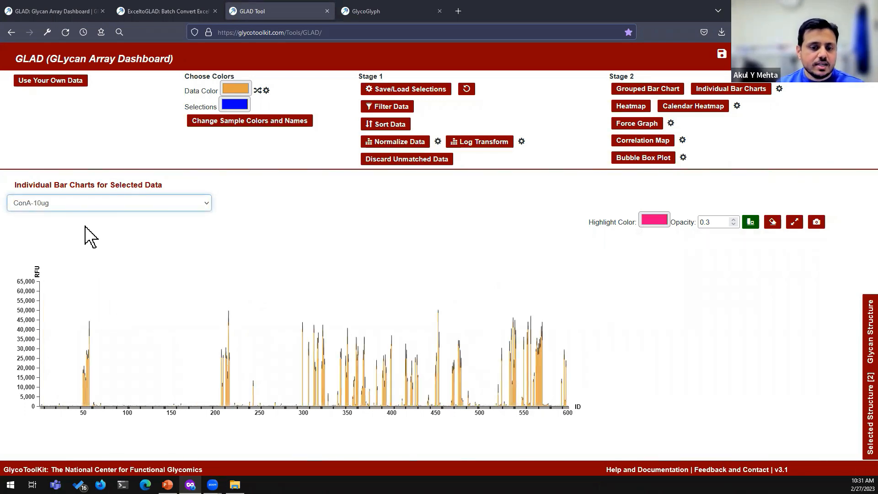
{"action": "key", "text": "Down"}
{"action": "key", "text": "Down"}
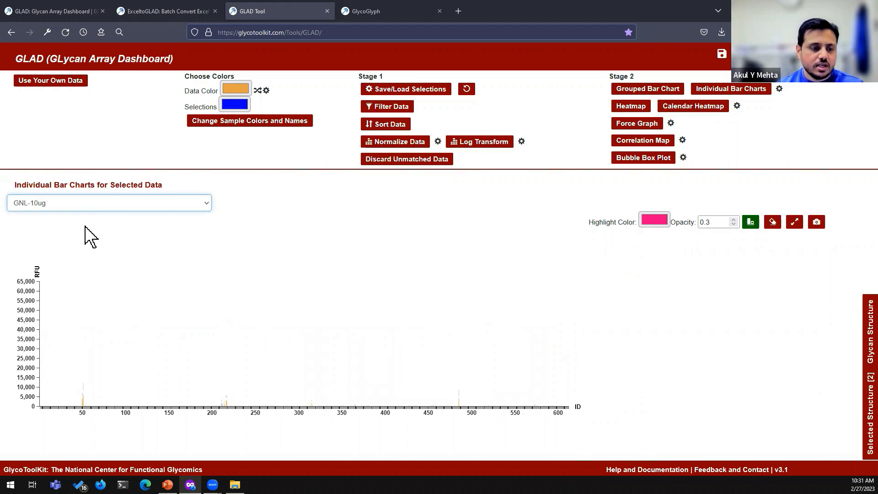
{"action": "key", "text": "Down"}
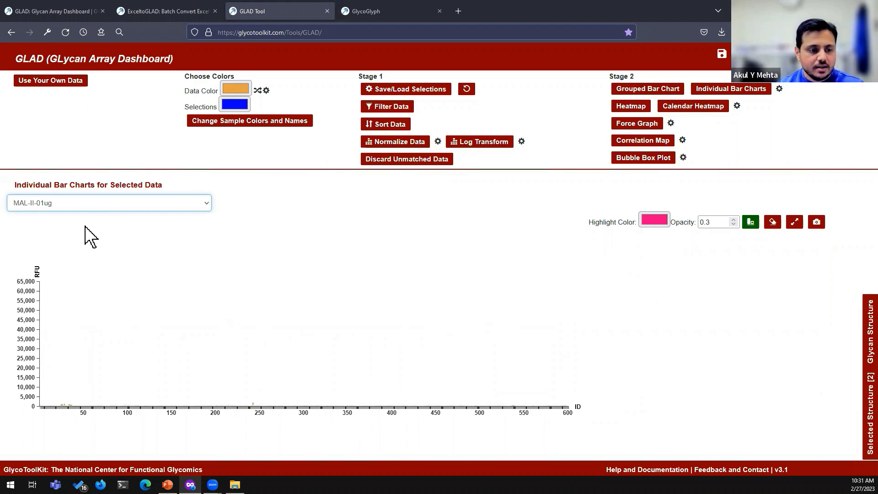
Inspect the low-ID signals in the MAL-II-10ug bar chart and return to the AAL-01ug chart
{"action": "key", "text": "Down"}
{"action": "key", "text": "Down"}
{"action": "key", "text": "Up"}
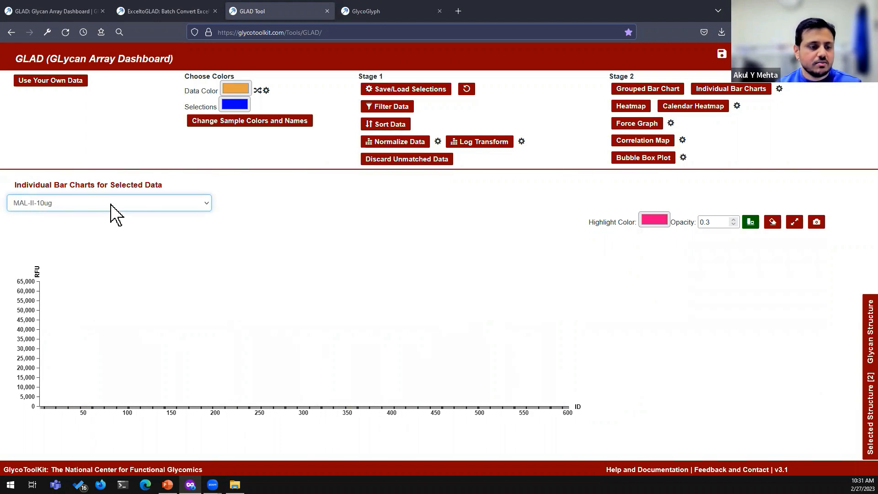
{"action": "mouse_move", "coordinate": [69, 402]}
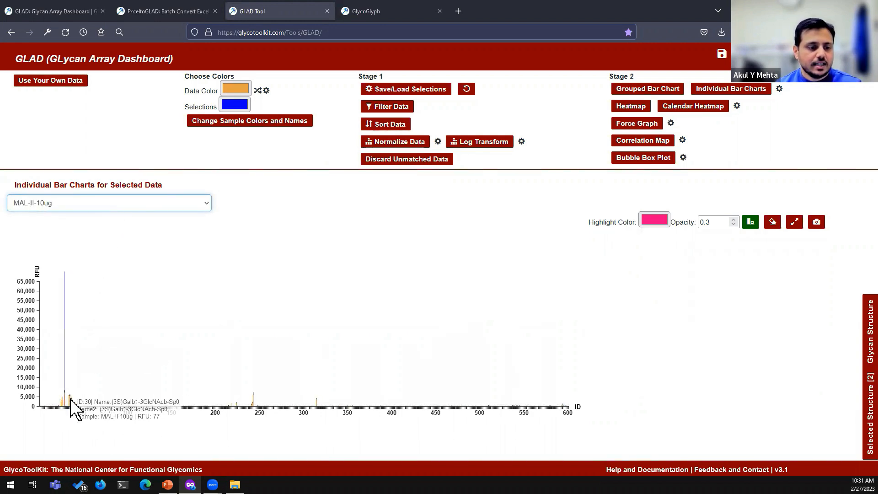
{"action": "left_click", "coordinate": [82, 206]}
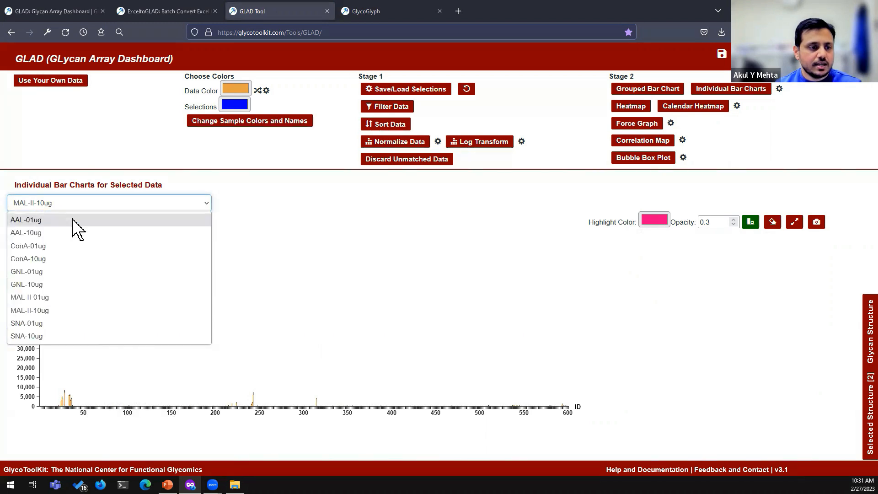
{"action": "left_click", "coordinate": [74, 220]}
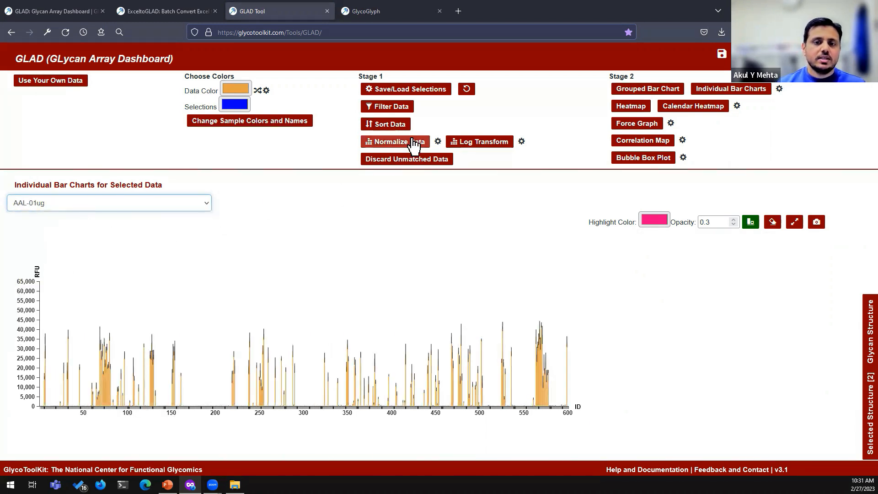
Normalize the data to a value of 65000
{"action": "left_click", "coordinate": [438, 143]}
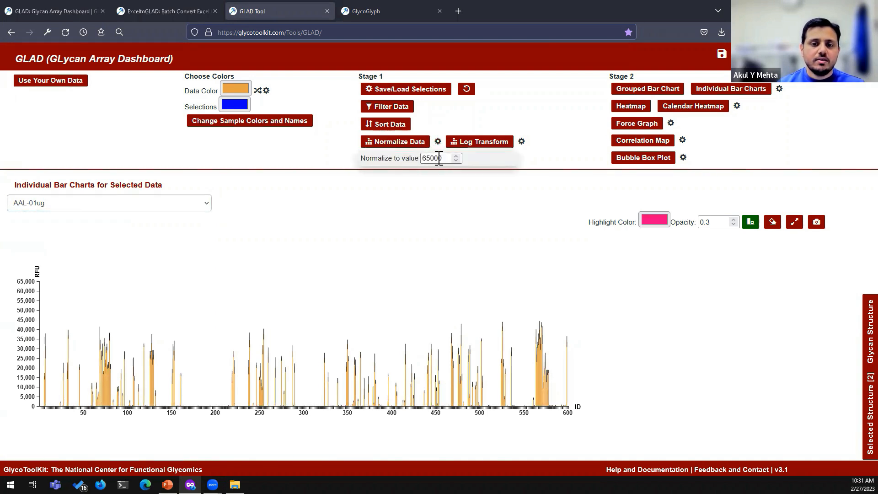
{"action": "double_click", "coordinate": [439, 158]}
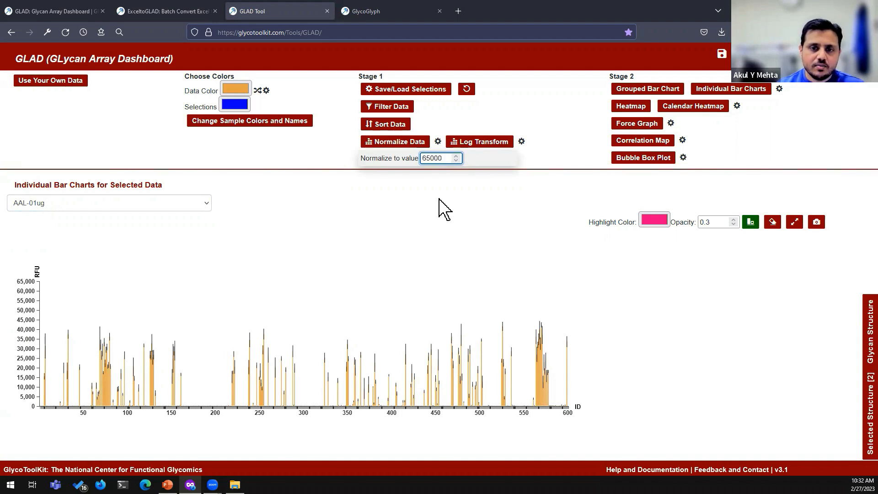
{"action": "left_click", "coordinate": [109, 203]}
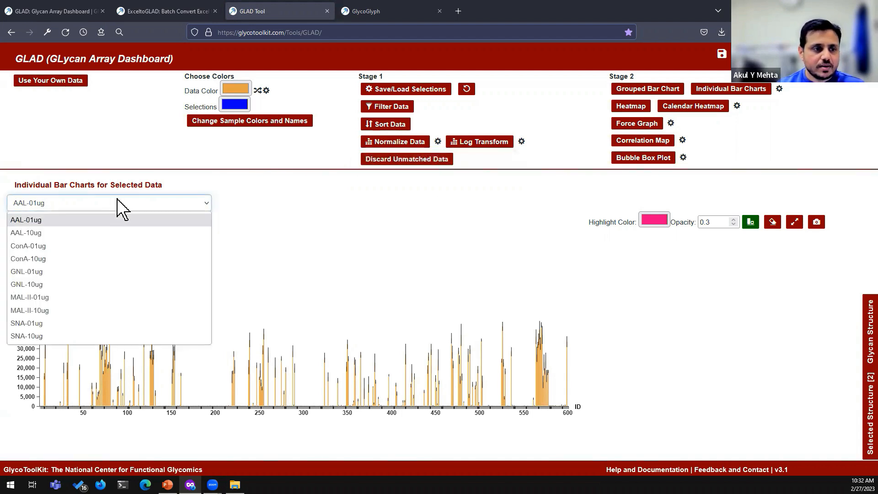
{"action": "left_click", "coordinate": [419, 203]}
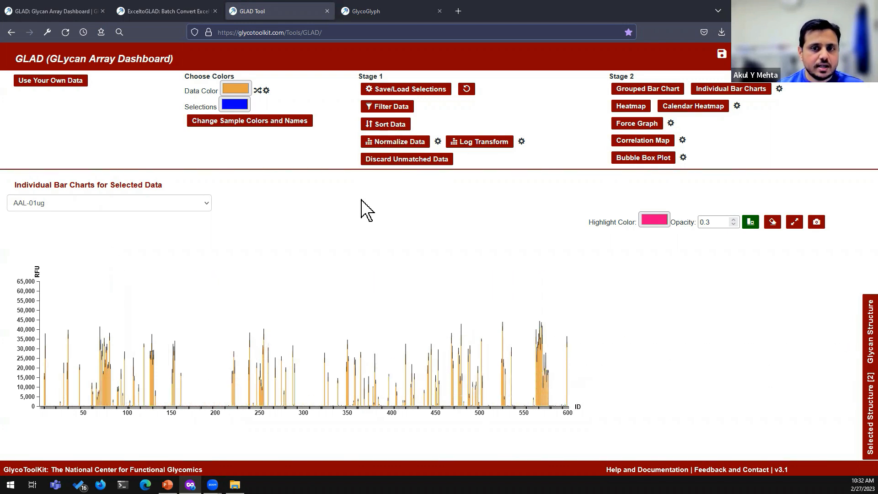
{"action": "left_click", "coordinate": [399, 142]}
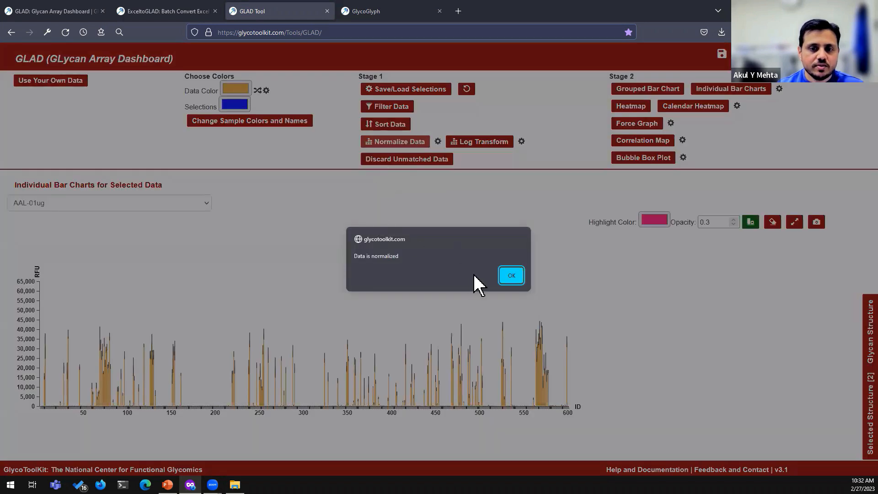
{"action": "left_click", "coordinate": [501, 276]}
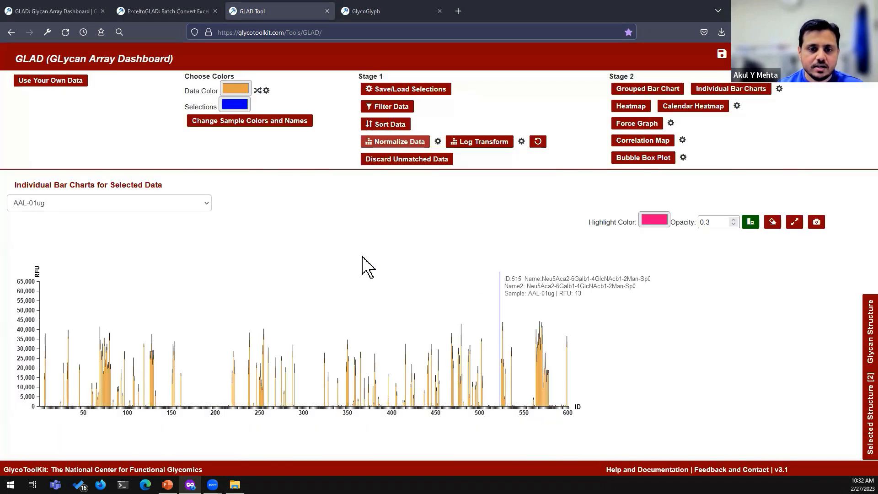
Redraw the individual bar charts with the normalized data and examine the MAL-II-01ug and MAL-II-10ug samples
{"action": "left_click", "coordinate": [723, 93]}
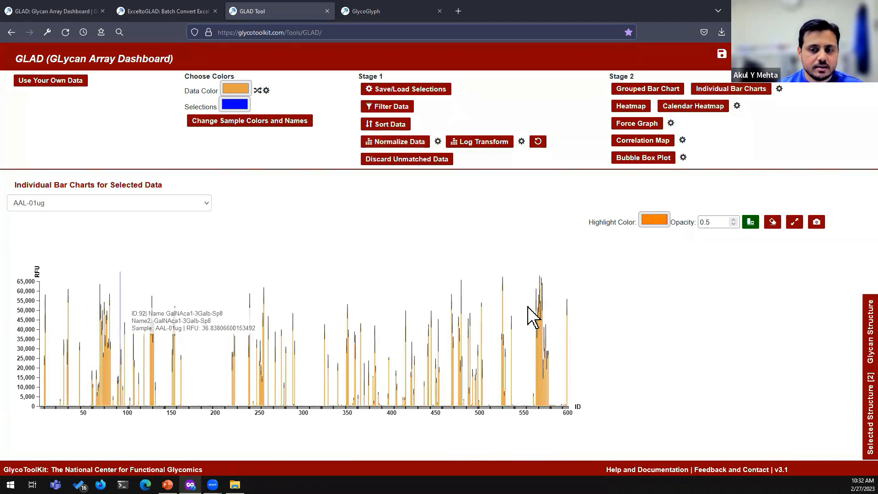
{"action": "left_click", "coordinate": [92, 204]}
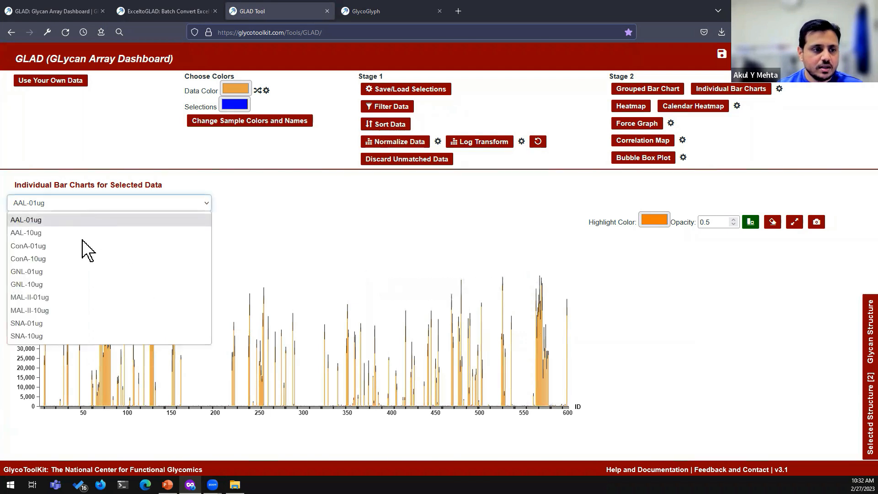
{"action": "left_click", "coordinate": [58, 300]}
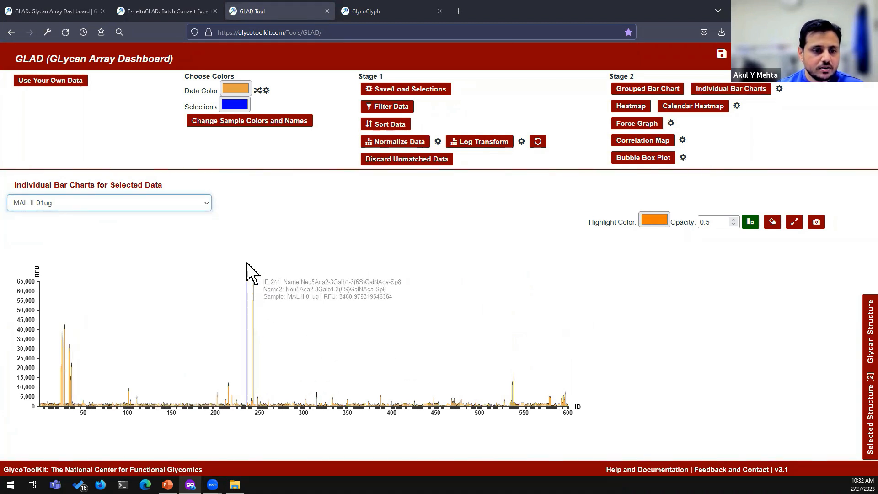
{"action": "left_click", "coordinate": [160, 205]}
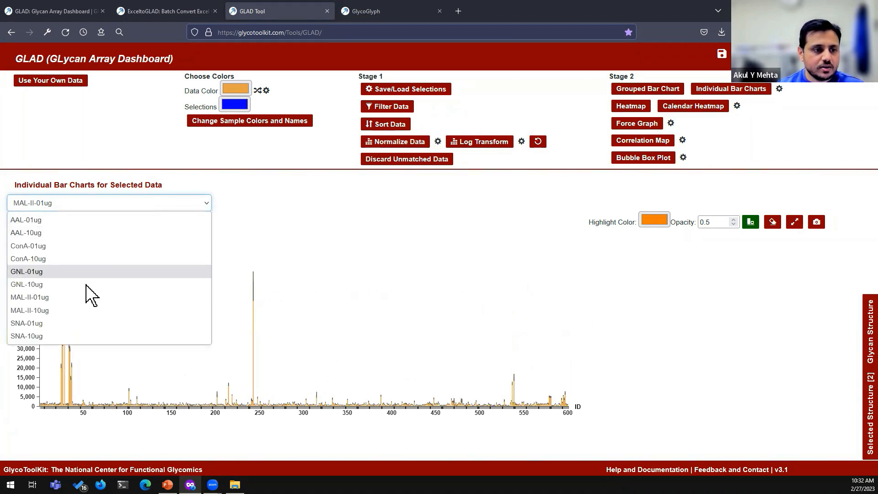
{"action": "left_click", "coordinate": [64, 316]}
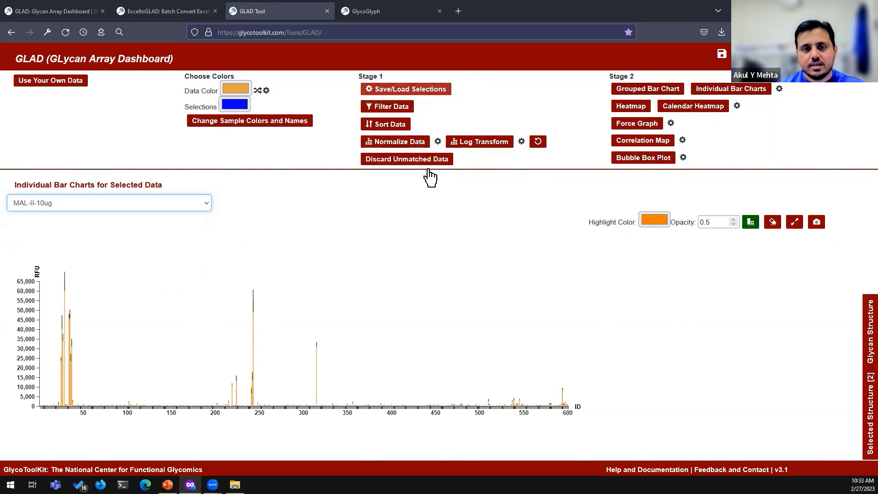
Revert the normalization and redraw the individual bar charts from the original data
{"action": "left_click", "coordinate": [542, 143]}
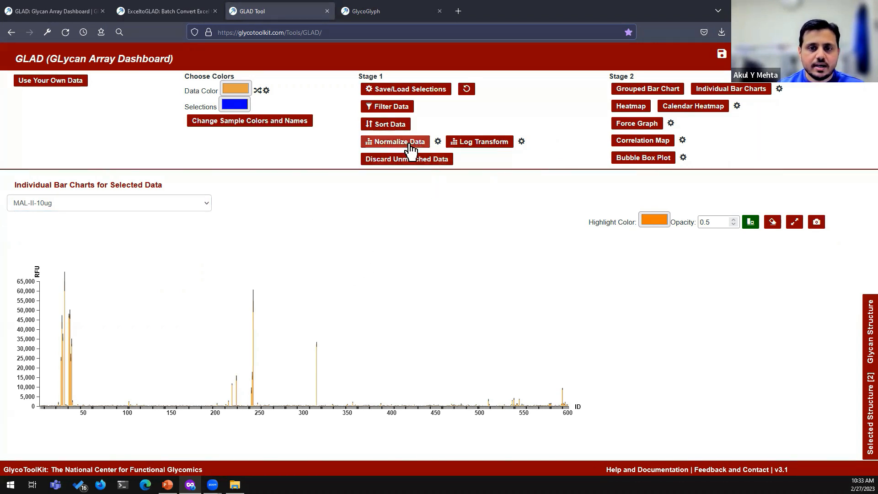
{"action": "left_click", "coordinate": [734, 92]}
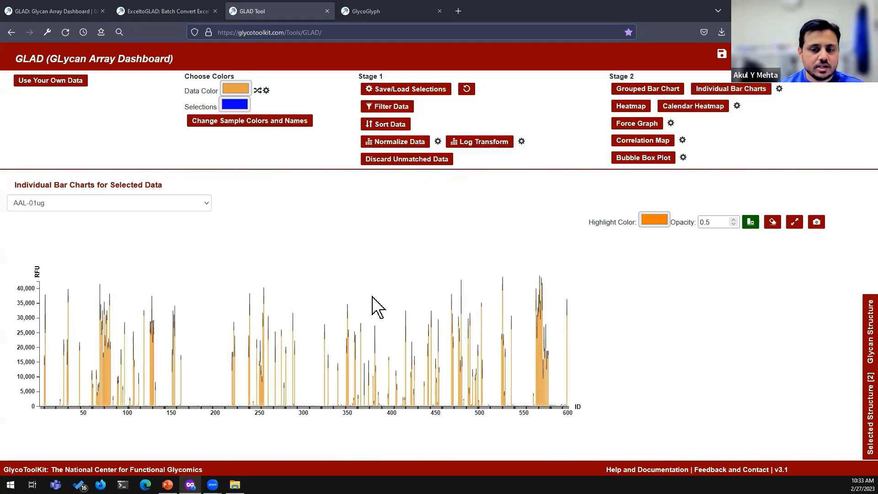
Compare the Y-axis scales of the AAL-10ug, ConA-01ug and ConA-10ug charts, and return to AAL-01ug
{"action": "left_click", "coordinate": [130, 206]}
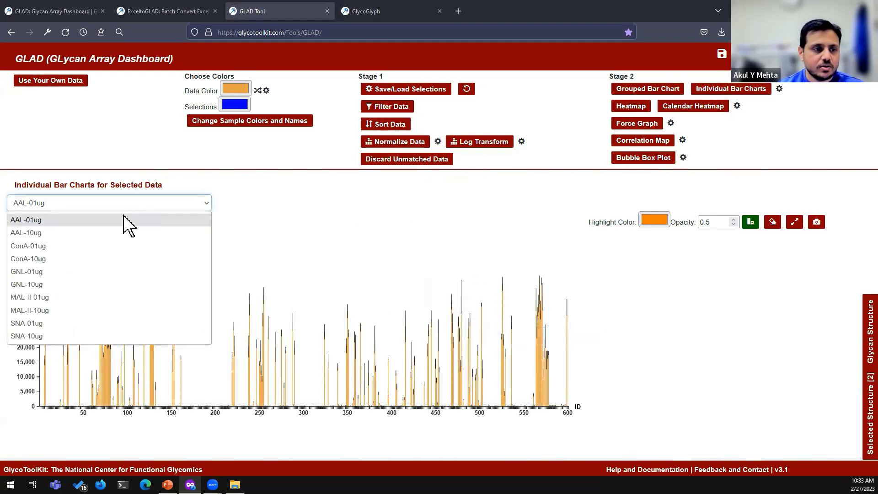
{"action": "left_click", "coordinate": [118, 233]}
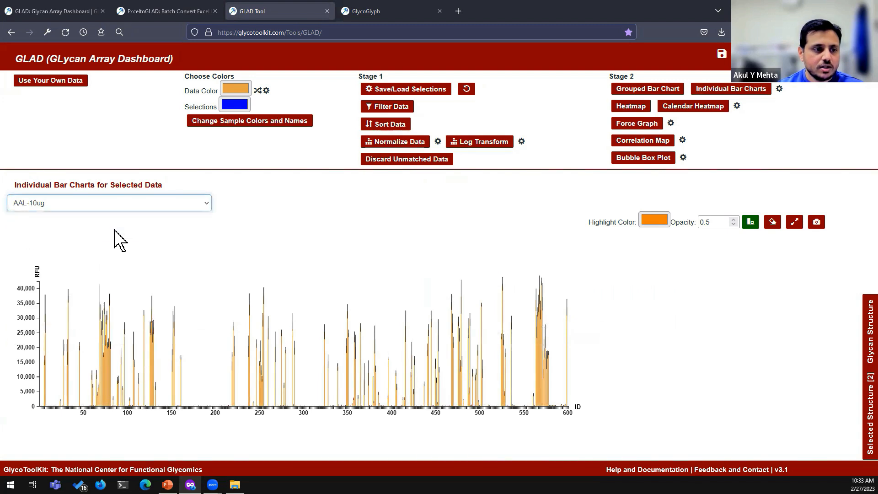
{"action": "left_click", "coordinate": [116, 202]}
{"action": "left_click", "coordinate": [83, 243]}
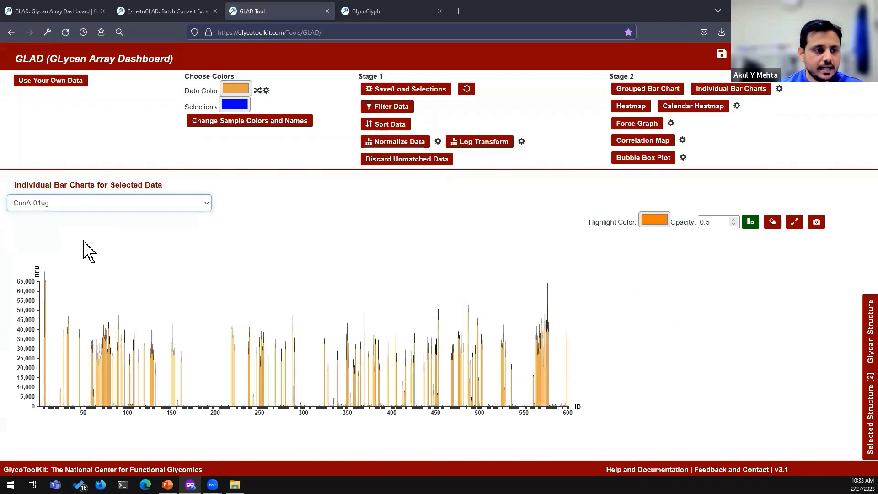
{"action": "left_click", "coordinate": [112, 204]}
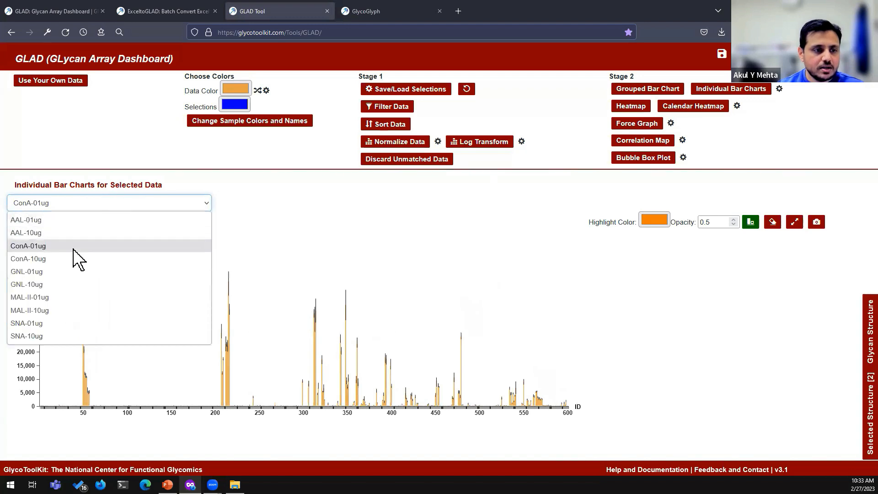
{"action": "left_click", "coordinate": [71, 259]}
{"action": "left_click", "coordinate": [108, 201]}
{"action": "left_click", "coordinate": [87, 222]}
Review the log of performed data manipulations and check the base value option of the log transform
{"action": "left_click", "coordinate": [505, 131]}
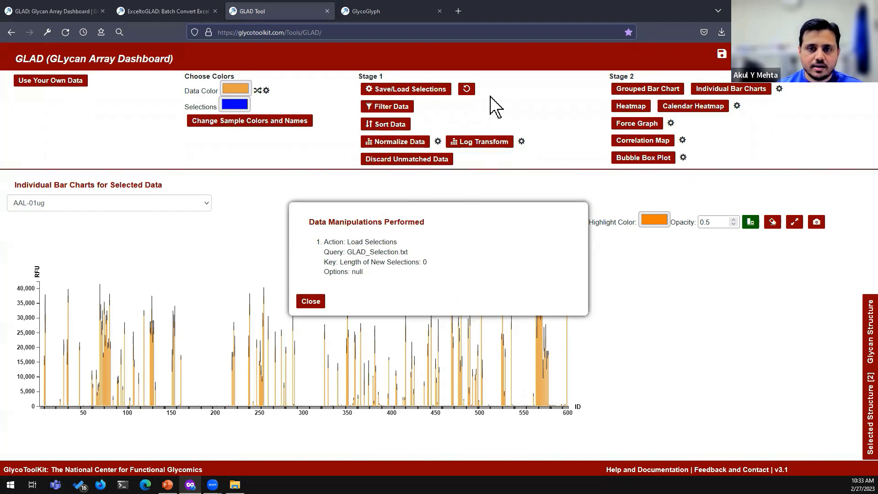
{"action": "left_click", "coordinate": [309, 302]}
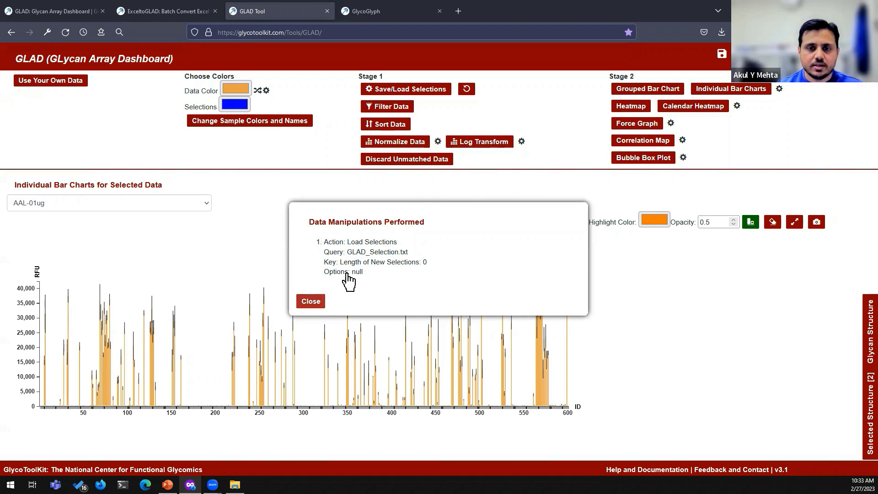
{"action": "left_click", "coordinate": [522, 142]}
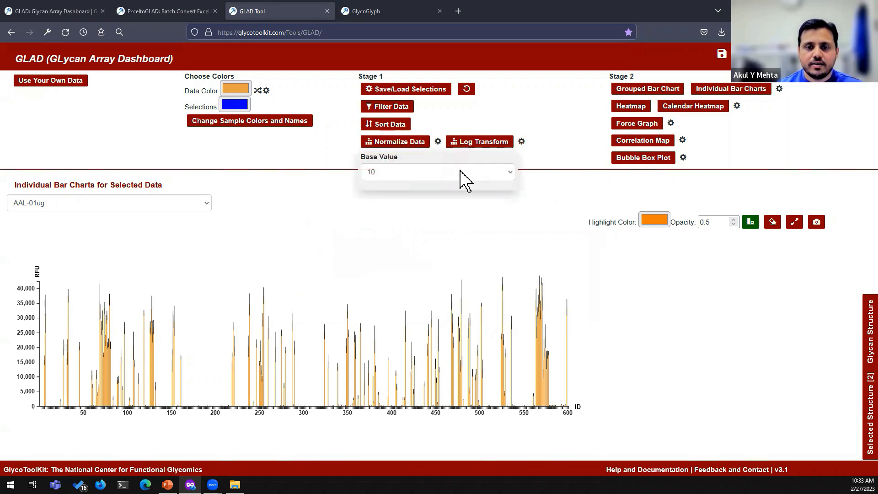
Normalize the data to 65000 and check the Normalize entry's option value in the data manipulations log
{"action": "left_click", "coordinate": [419, 148]}
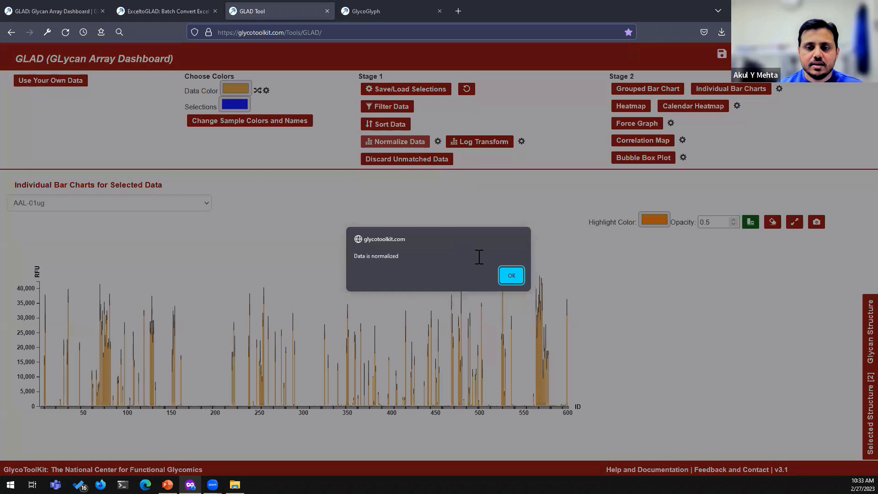
{"action": "left_click", "coordinate": [502, 275]}
{"action": "left_click", "coordinate": [750, 54]}
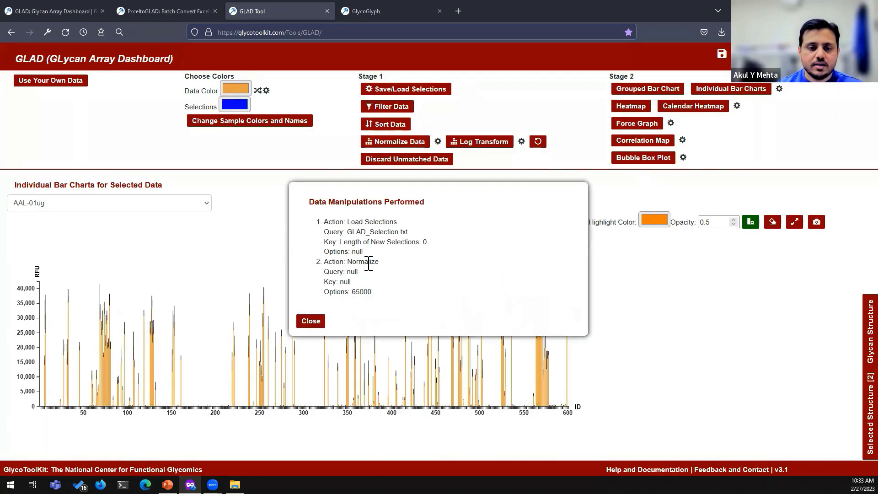
{"action": "left_click_drag", "start_coordinate": [352, 293], "coordinate": [379, 298]}
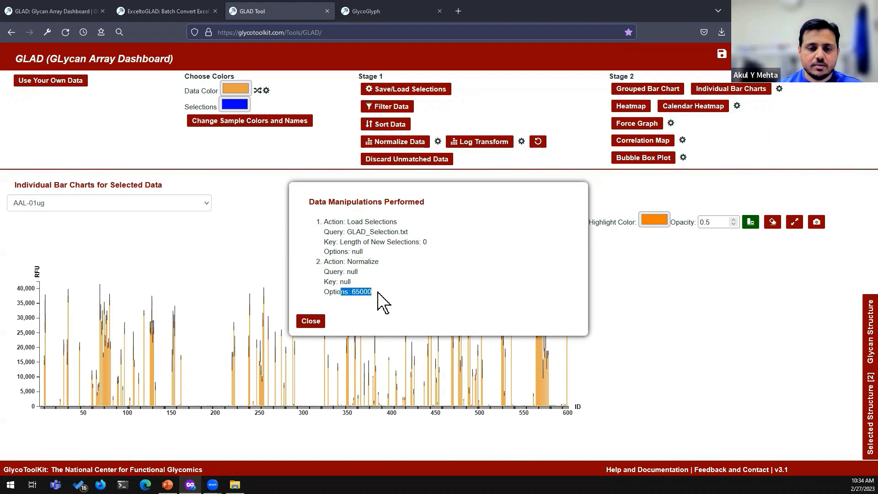
Close the data manipulations log and revert the normalization, keeping AAL-01ug as the charted sample
{"action": "left_click", "coordinate": [312, 322]}
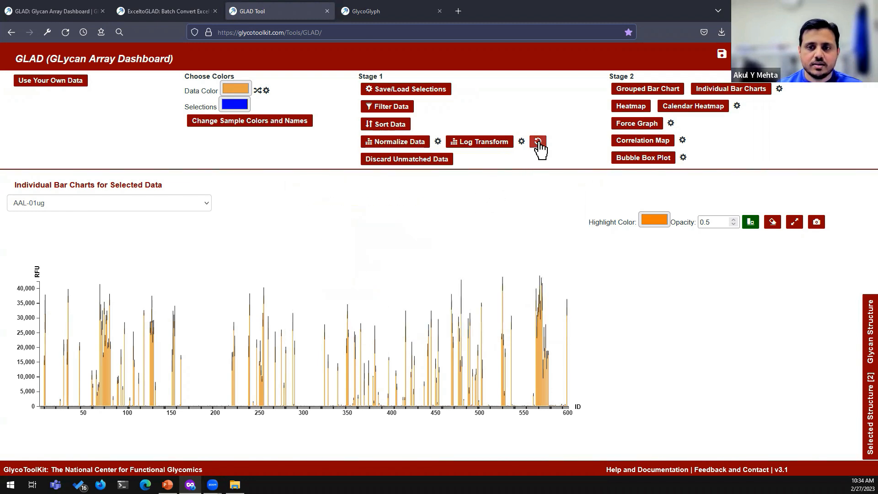
{"action": "left_click", "coordinate": [538, 142]}
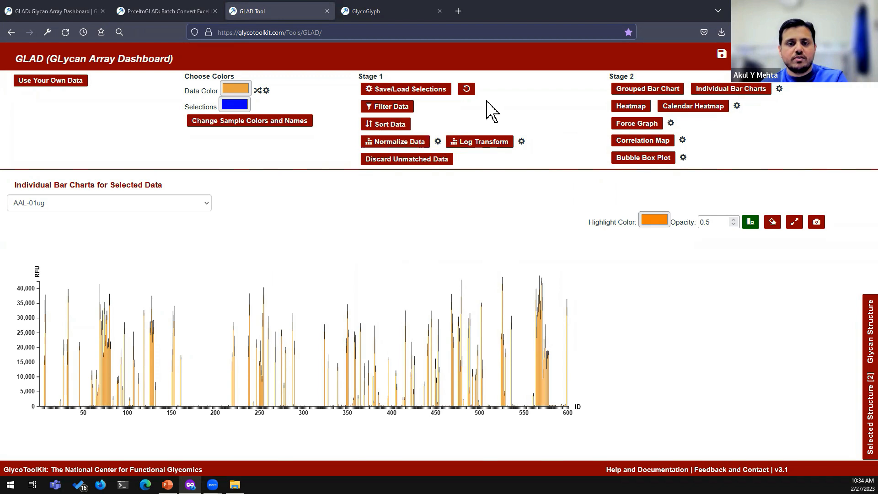
{"action": "left_click", "coordinate": [118, 204]}
{"action": "left_click", "coordinate": [94, 228]}
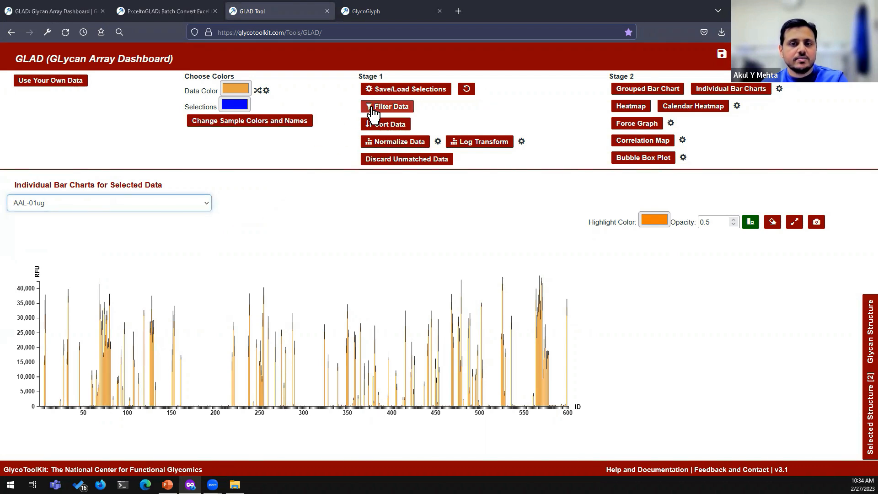
Filter the glycans by name for "Fuc" and redraw the individual bar charts
{"action": "left_click", "coordinate": [402, 107]}
{"action": "left_click", "coordinate": [390, 134]}
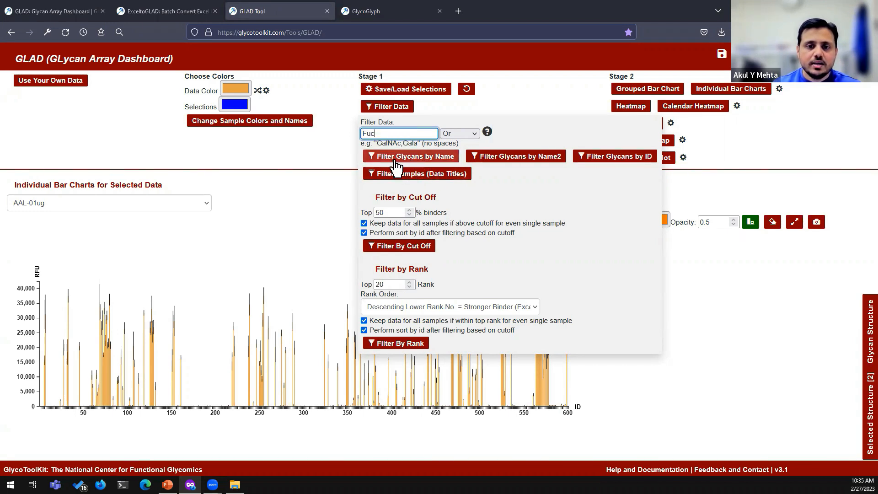
{"action": "left_click", "coordinate": [417, 161]}
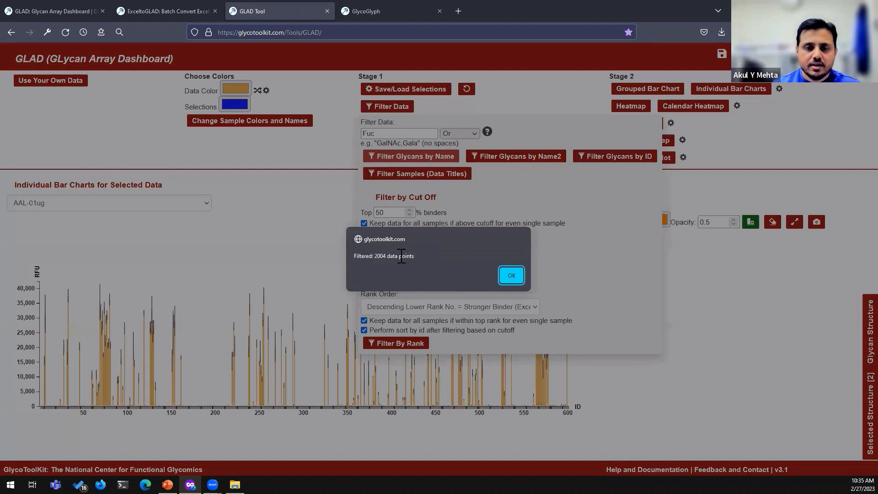
{"action": "left_click", "coordinate": [512, 276]}
{"action": "left_click", "coordinate": [337, 169]}
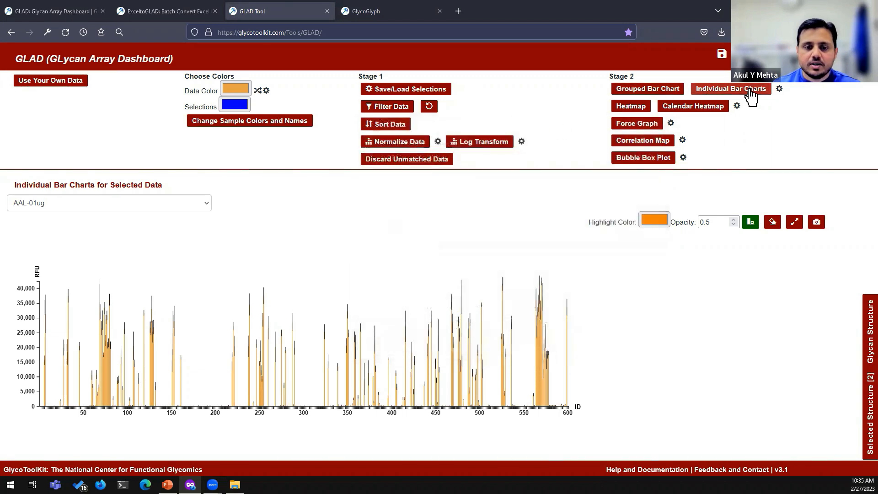
{"action": "left_click", "coordinate": [751, 95]}
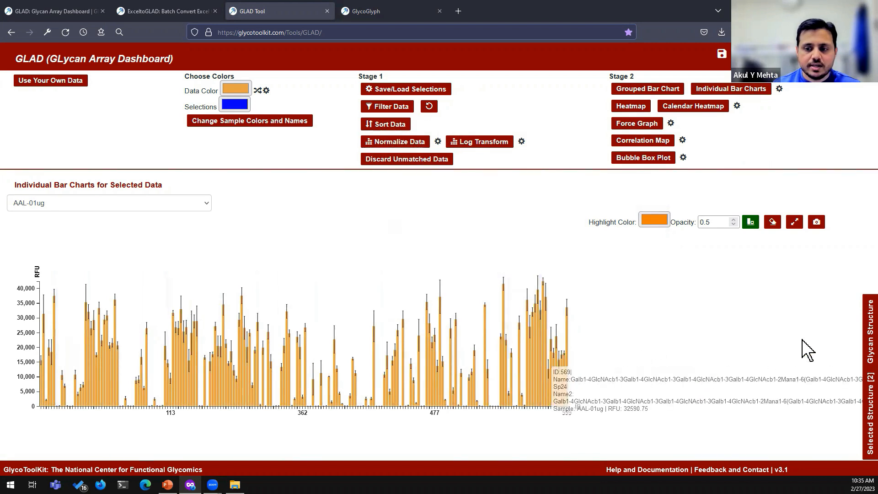
Show the glycan structure viewer and examine the Fuc-filtered AAL-01ug, AAL-10ug and ConA-01ug charts
{"action": "left_click", "coordinate": [864, 332]}
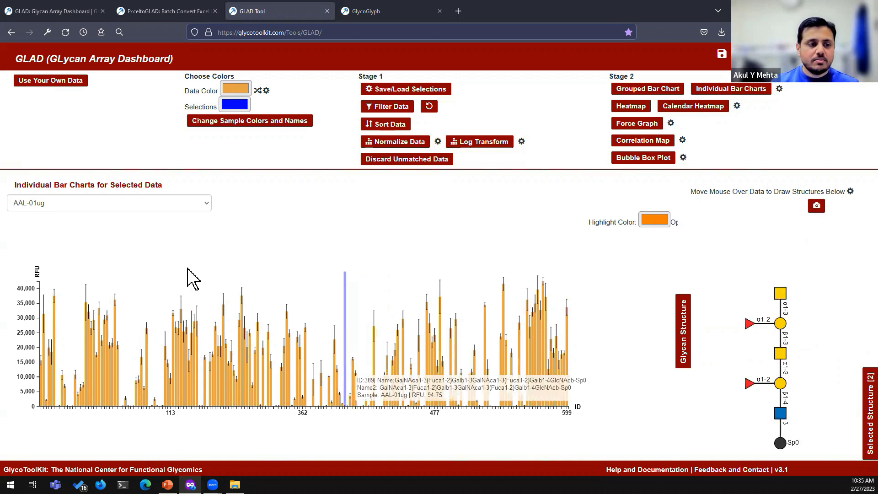
{"action": "left_click", "coordinate": [165, 206]}
{"action": "key", "text": "Escape"}
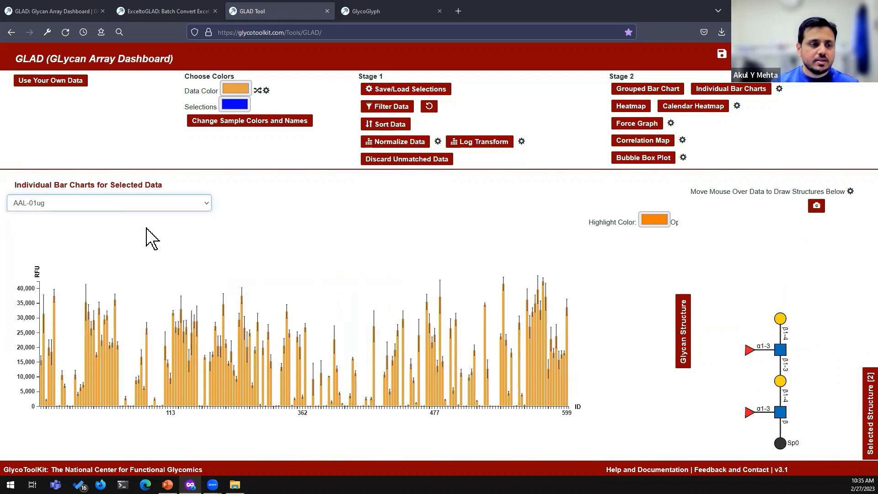
{"action": "key", "text": "Down"}
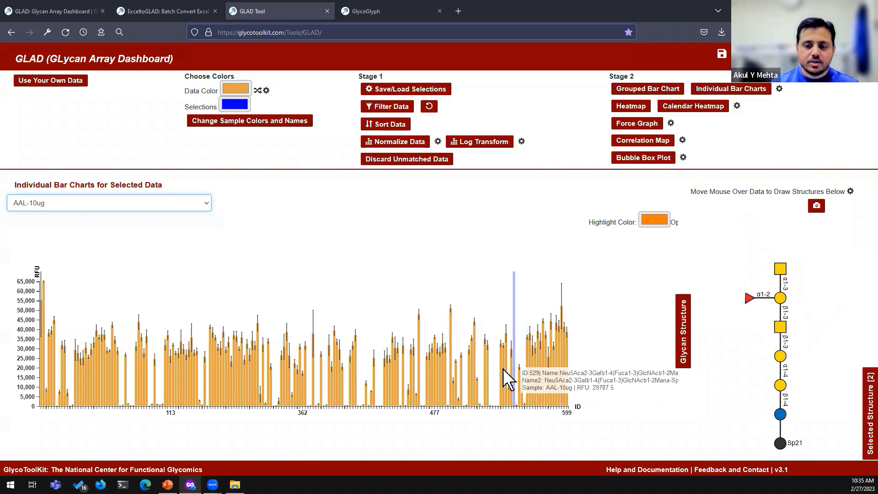
{"action": "left_click", "coordinate": [61, 208]}
{"action": "left_click", "coordinate": [54, 249]}
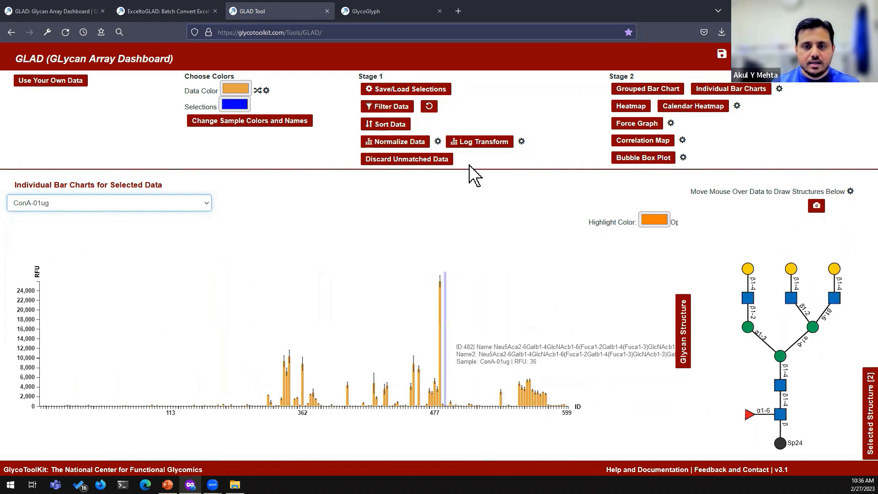
Revert the Fuc filter and display the ConA-01ug chart from the unfiltered data
{"action": "left_click", "coordinate": [427, 107]}
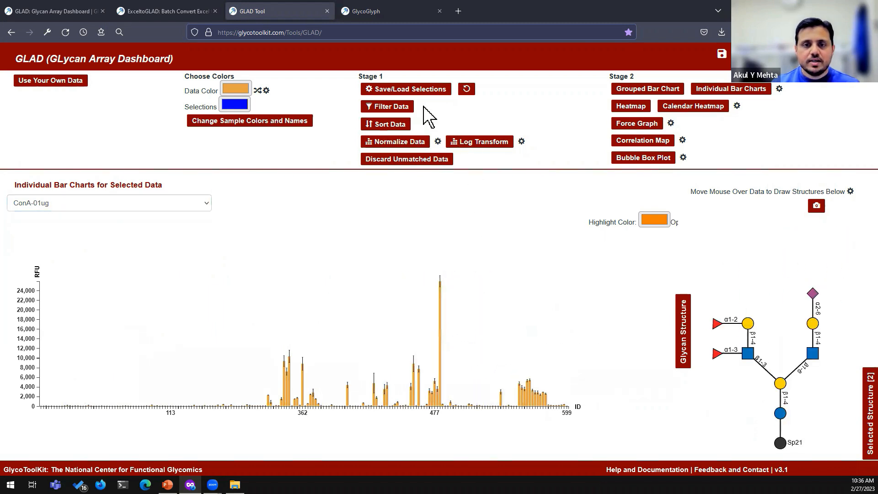
{"action": "left_click", "coordinate": [160, 206]}
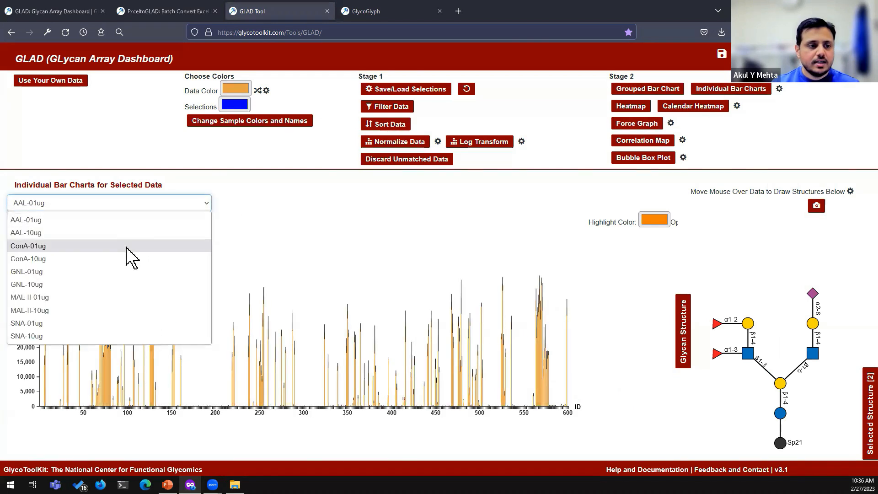
{"action": "left_click", "coordinate": [126, 248]}
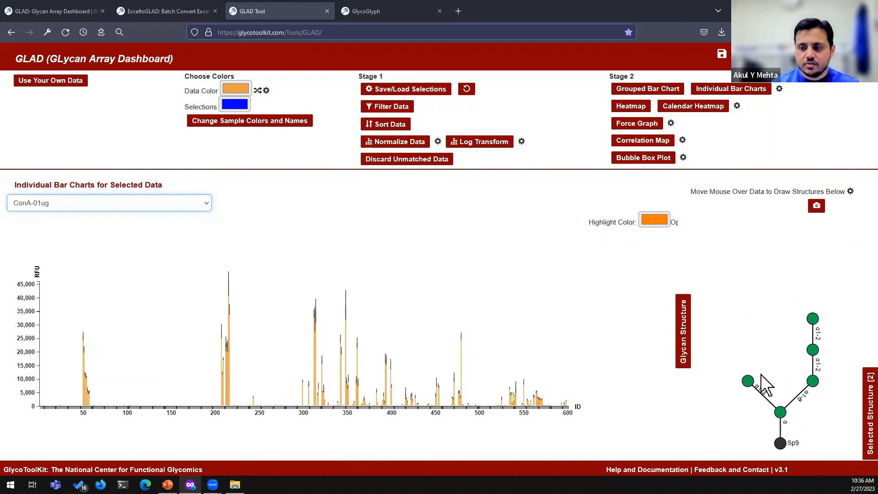
Filter the glycans by name for "Man" and redraw the individual bar charts
{"action": "left_click", "coordinate": [397, 107]}
{"action": "left_click", "coordinate": [394, 133]}
{"action": "type", "text": "Fuc"}
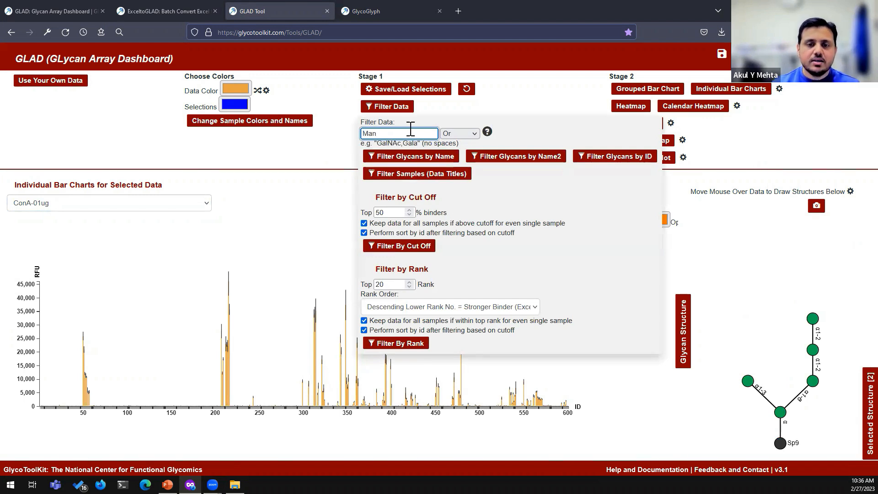
{"action": "left_click", "coordinate": [414, 157]}
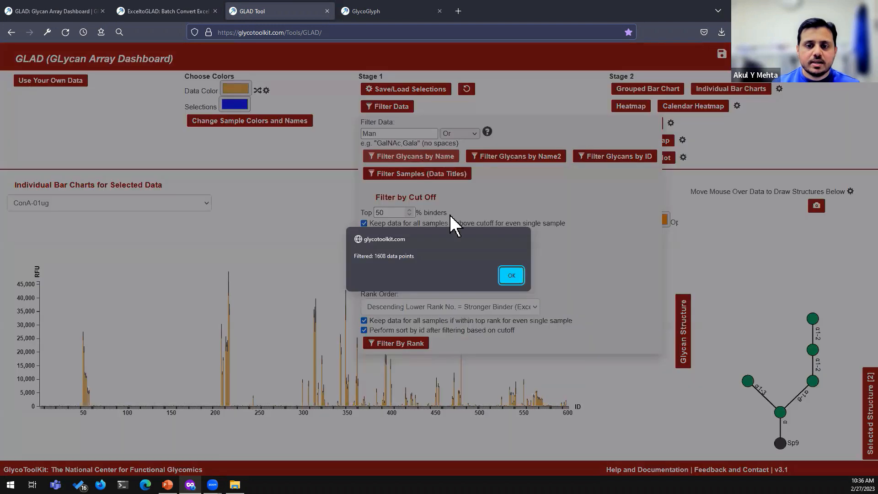
{"action": "left_click", "coordinate": [509, 277]}
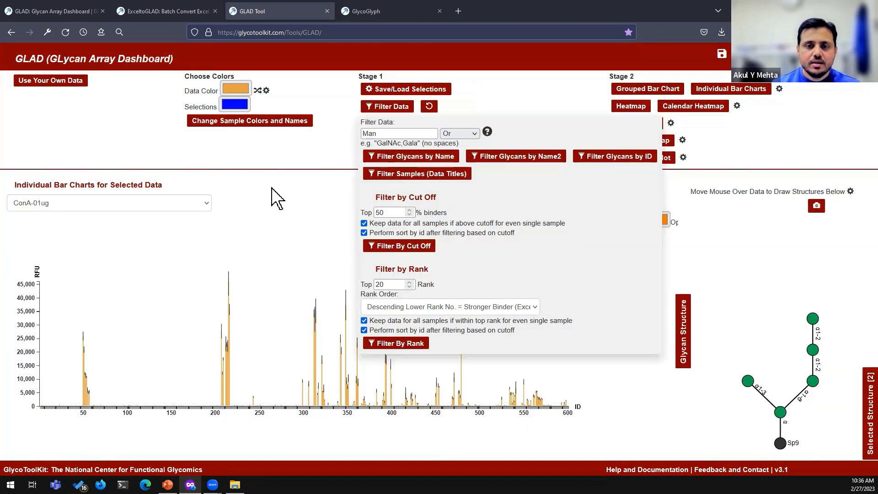
{"action": "left_click", "coordinate": [728, 90]}
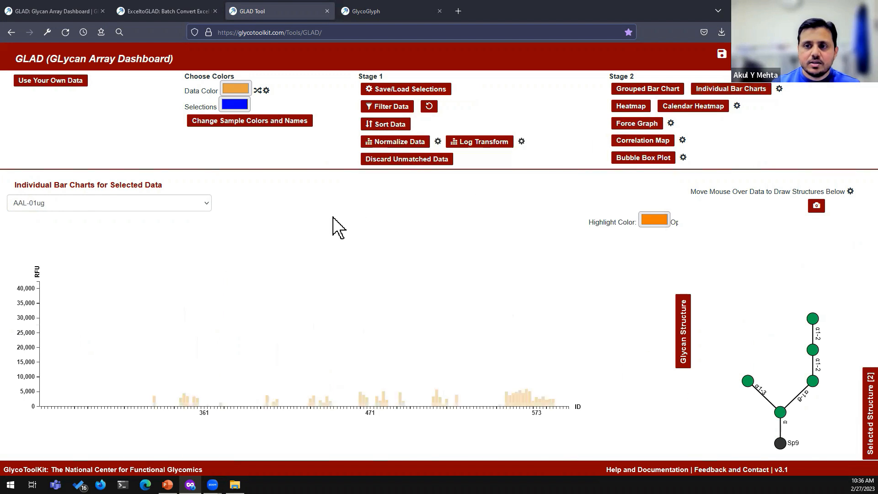
Compare the Man-filtered AAL-01ug and ConA-01ug charts and their glycan structures, and switch to ConA-10ug
{"action": "left_click", "coordinate": [186, 207]}
{"action": "left_click", "coordinate": [188, 207]}
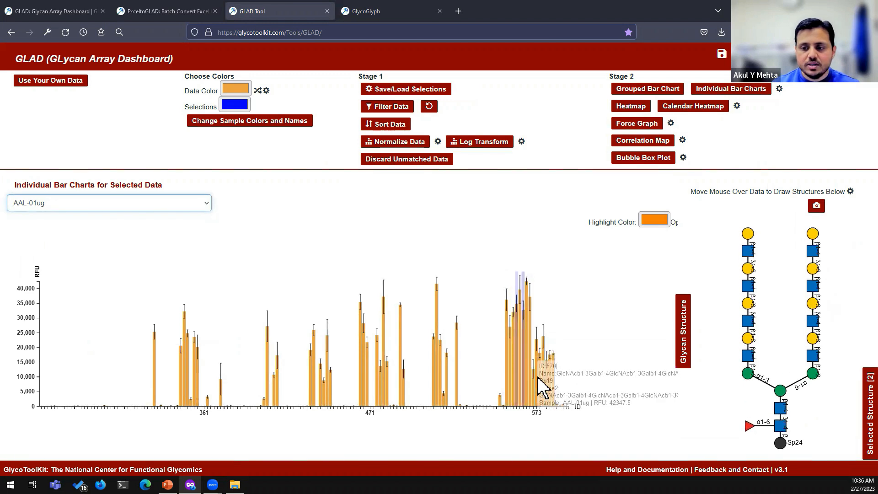
{"action": "left_click", "coordinate": [155, 204]}
{"action": "left_click", "coordinate": [121, 247]}
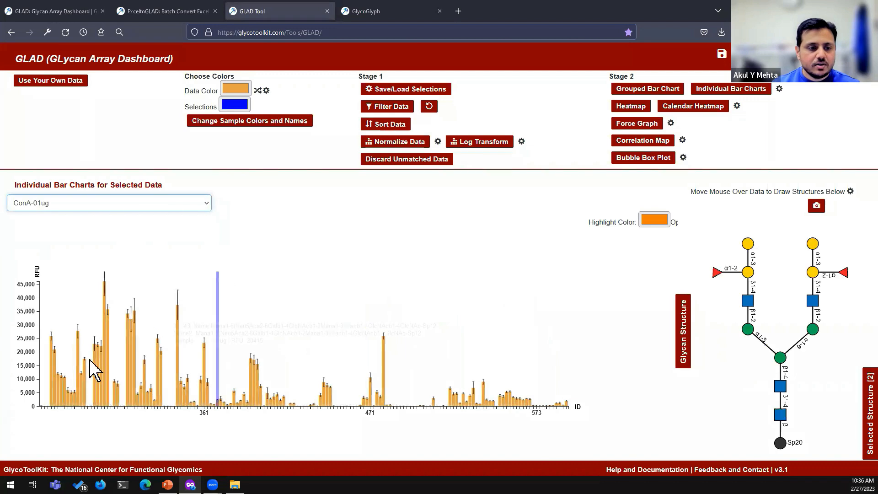
{"action": "mouse_move", "coordinate": [64, 394]}
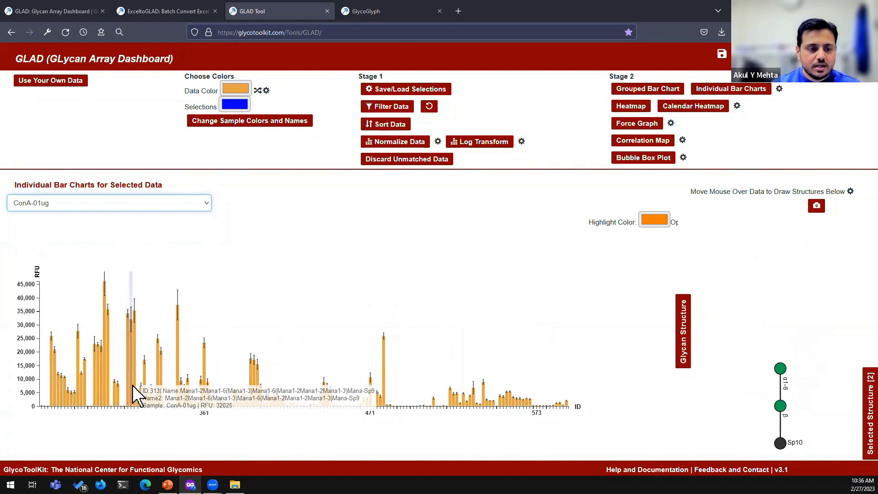
{"action": "left_click", "coordinate": [139, 203]}
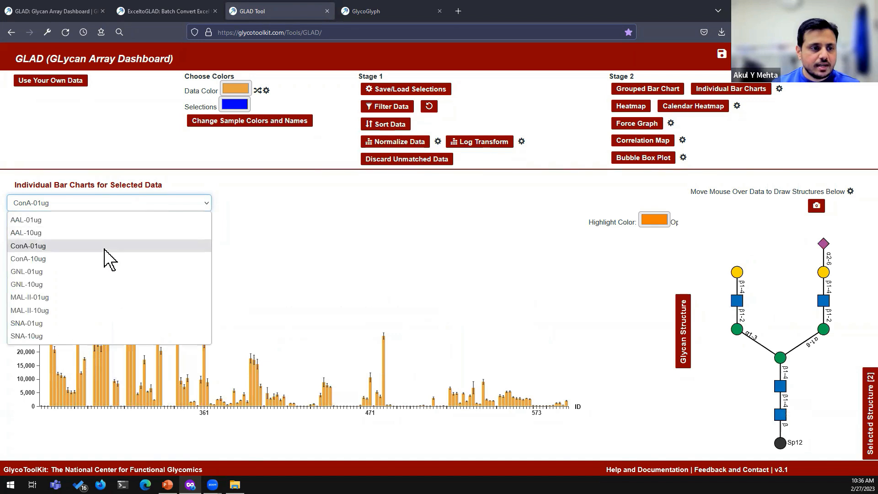
{"action": "left_click", "coordinate": [99, 259]}
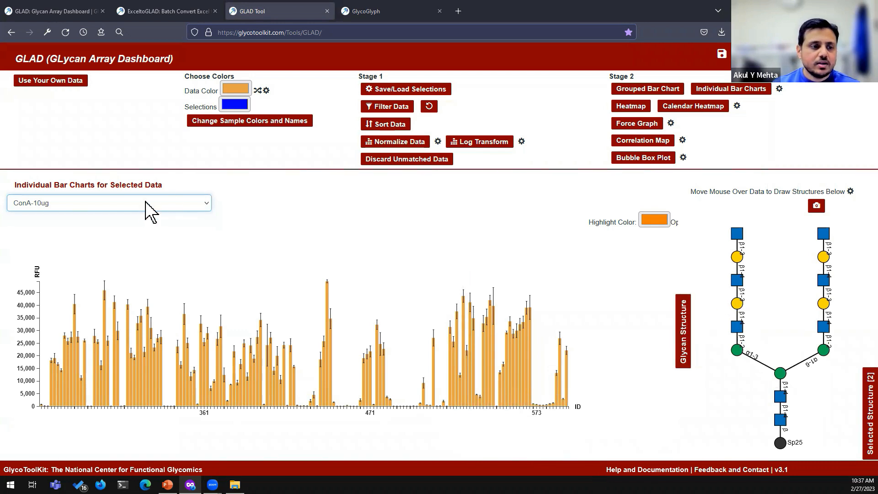
Examine the structures of the glycans along the ConA-10ug chart, and hide the glycan structure viewer
{"action": "left_click", "coordinate": [151, 212]}
{"action": "left_click", "coordinate": [151, 212]}
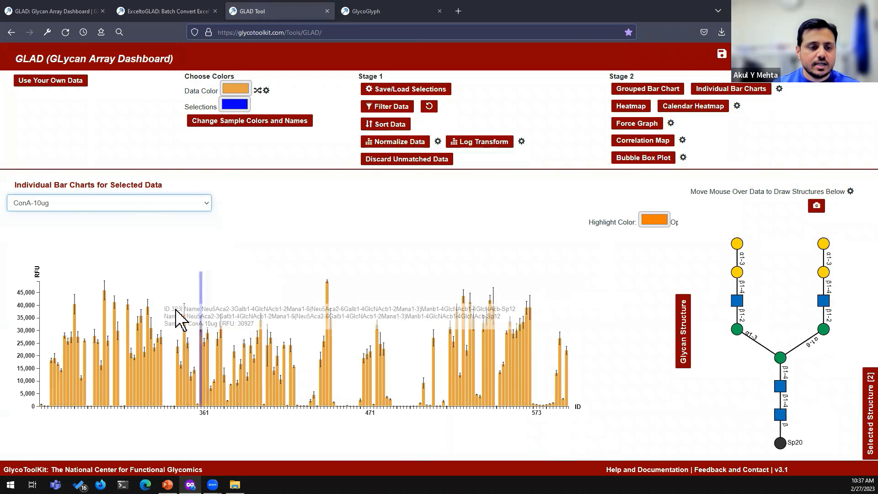
{"action": "left_click", "coordinate": [161, 208]}
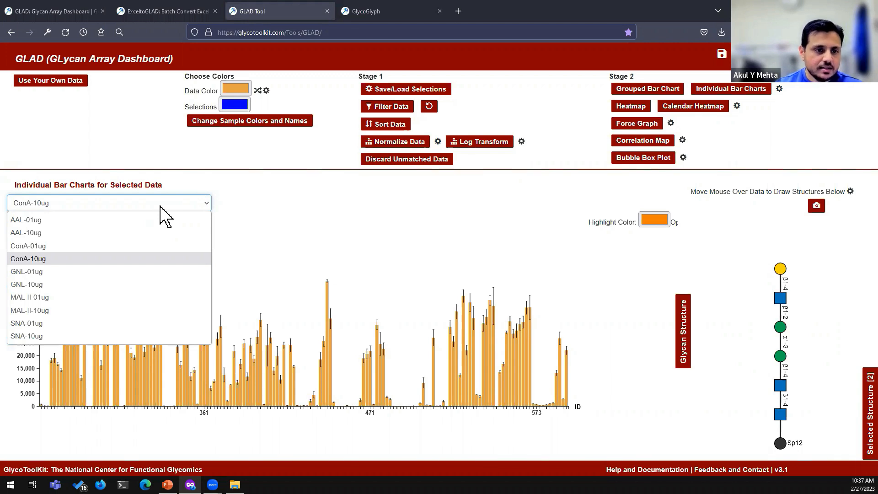
{"action": "left_click", "coordinate": [161, 207]}
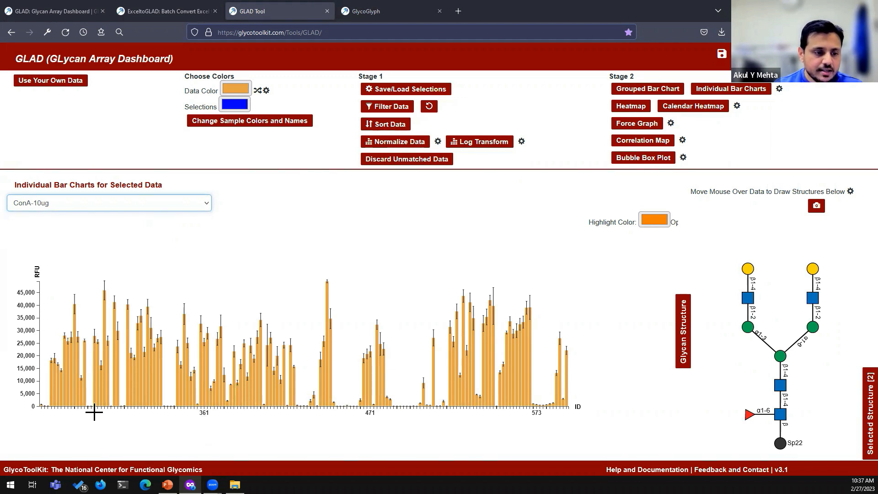
{"action": "mouse_move", "coordinate": [42, 392]}
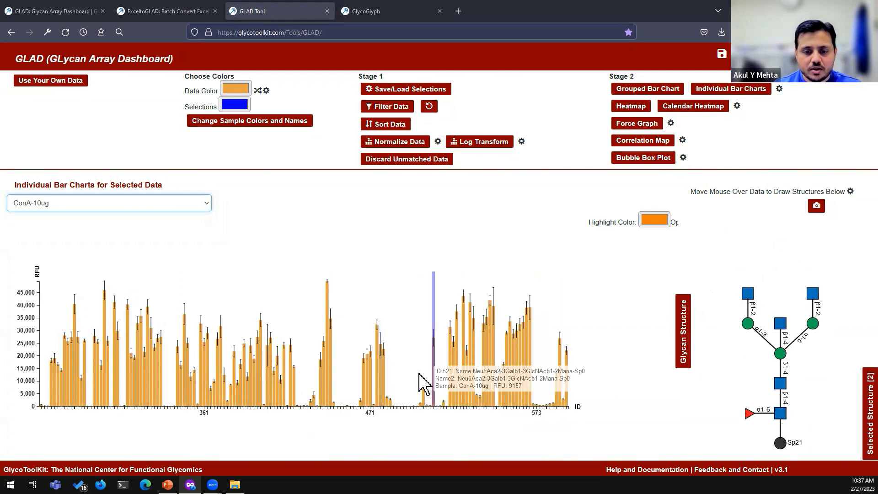
{"action": "left_click", "coordinate": [682, 352]}
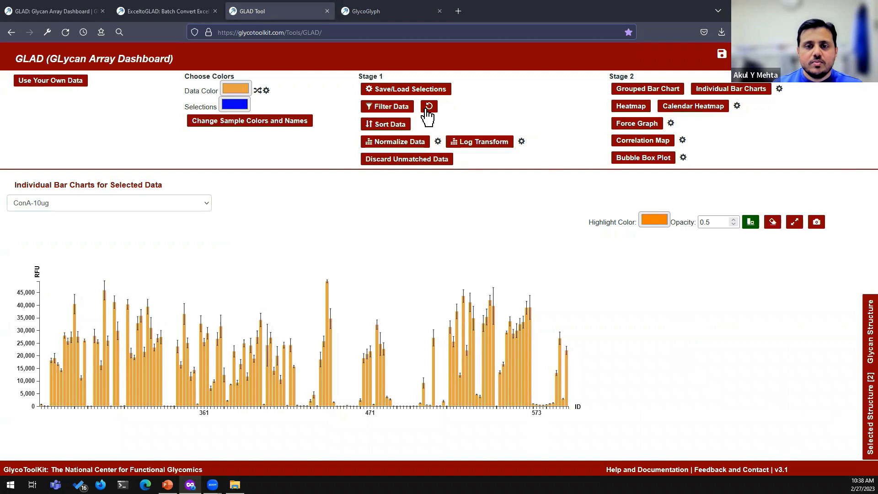
Filter the glycans by ID range 312-325 and redraw the individual bar charts
{"action": "left_click", "coordinate": [391, 107]}
{"action": "left_click_drag", "start_coordinate": [407, 132], "coordinate": [320, 133]}
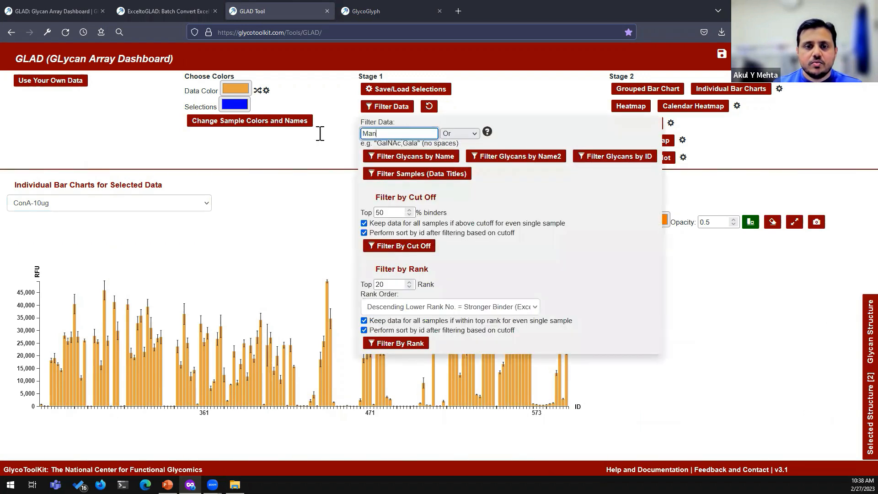
{"action": "mouse_move", "coordinate": [82, 390]}
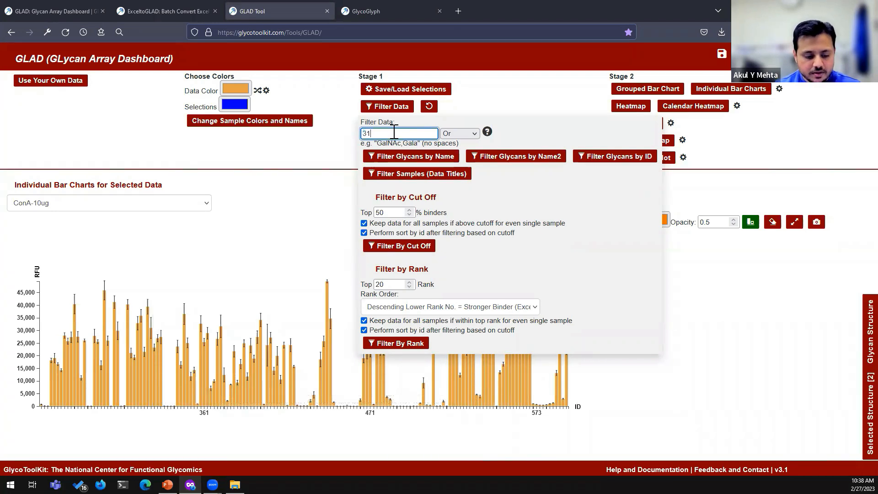
{"action": "left_click", "coordinate": [603, 160]}
{"action": "left_click", "coordinate": [505, 276]}
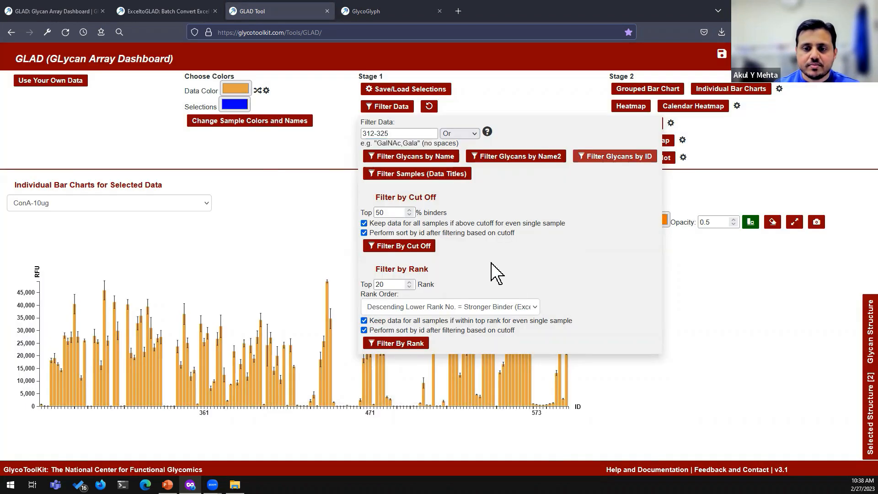
{"action": "left_click", "coordinate": [309, 173]}
{"action": "left_click", "coordinate": [732, 92]}
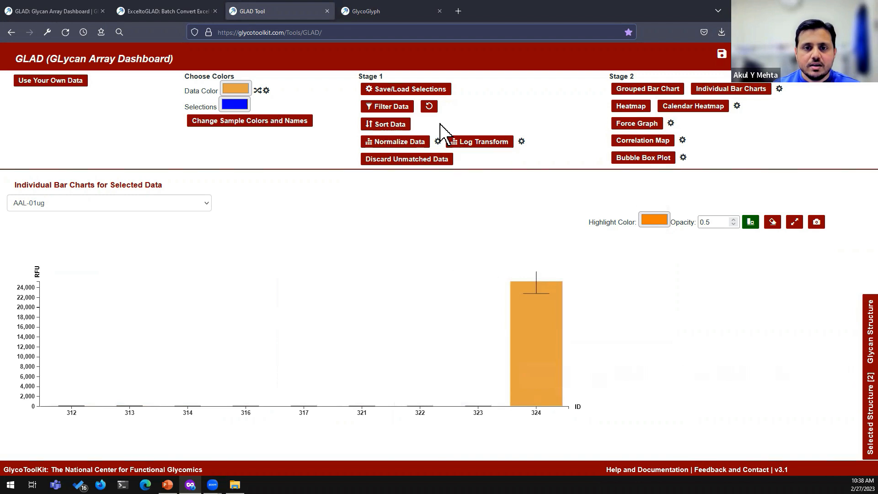
Check the filter entries in the data manipulations log, and draw a grouped bar chart of the filtered data
{"action": "left_click", "coordinate": [430, 106]}
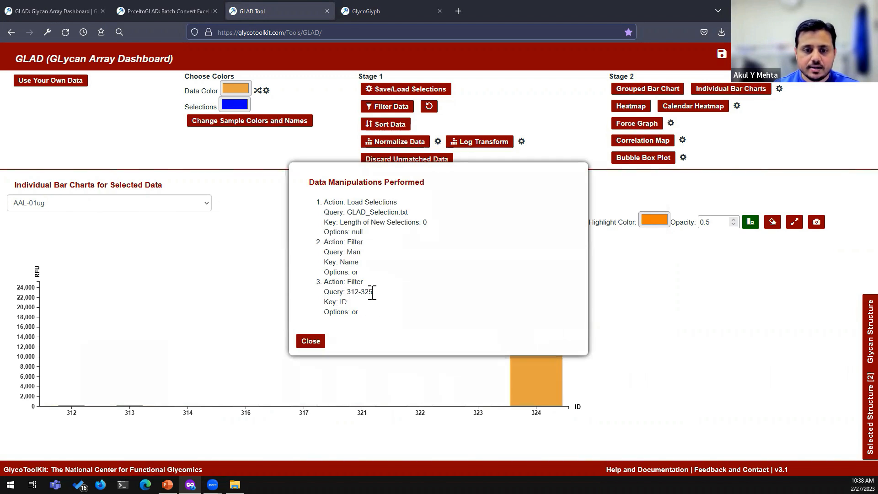
{"action": "left_click", "coordinate": [311, 343]}
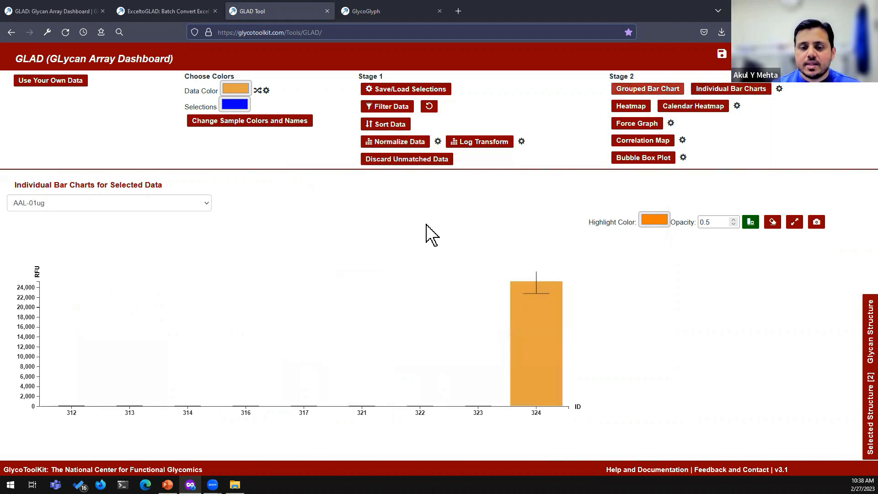
{"action": "left_click", "coordinate": [645, 92]}
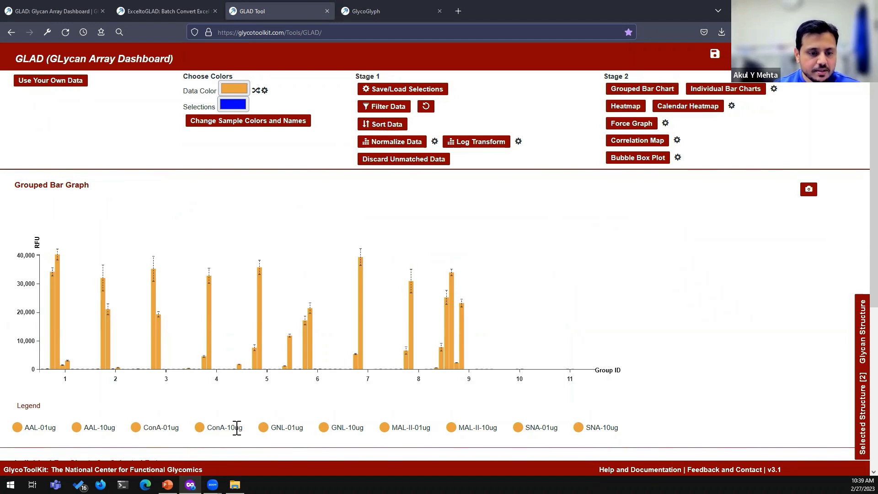
Set the sample colors of ConA-01ug and ConA-10ug to pink (RGB 255, 0, 128)
{"action": "left_click", "coordinate": [257, 122]}
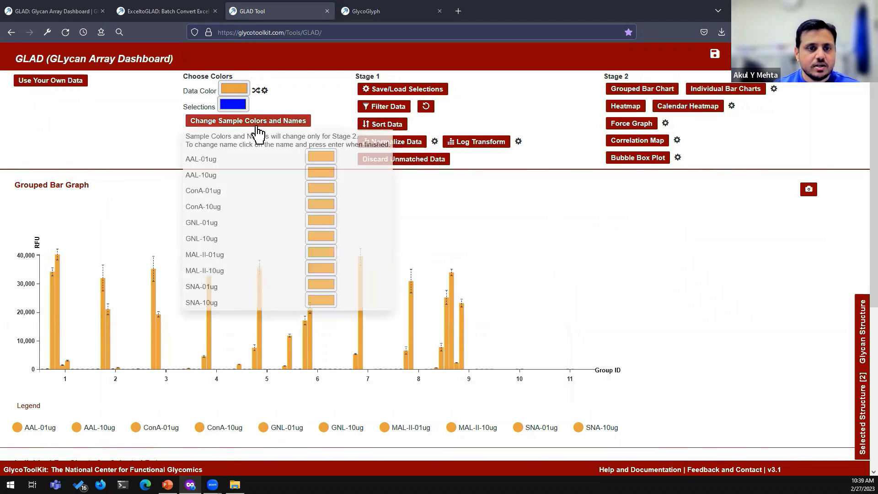
{"action": "left_click", "coordinate": [320, 190]}
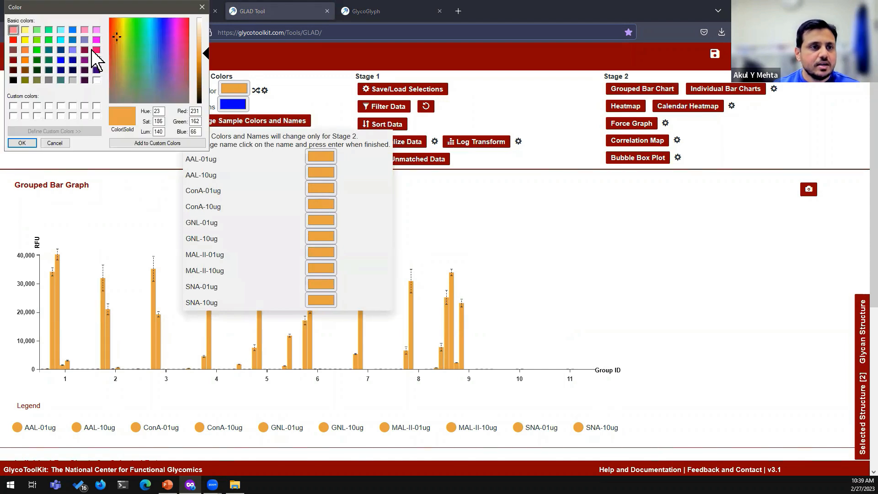
{"action": "left_click", "coordinate": [97, 50]}
{"action": "left_click", "coordinate": [22, 142]}
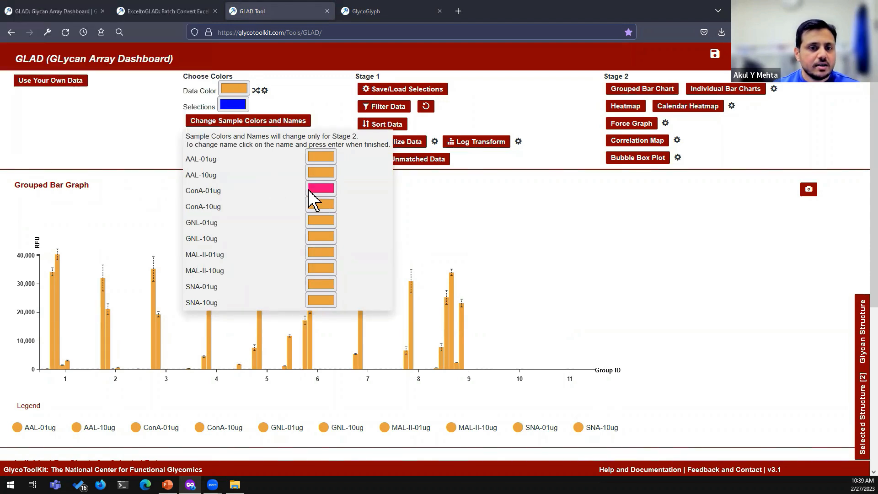
{"action": "left_click", "coordinate": [320, 205]}
{"action": "left_click", "coordinate": [97, 50]}
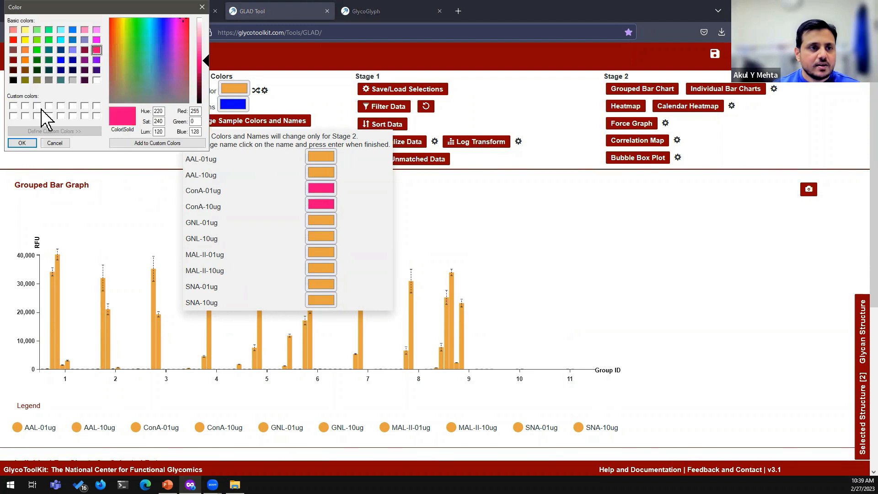
{"action": "left_click", "coordinate": [22, 142]}
Set the sample colors of GNL-01ug and GNL-10ug to purple (RGB 128, 0, 255)
{"action": "left_click", "coordinate": [323, 221]}
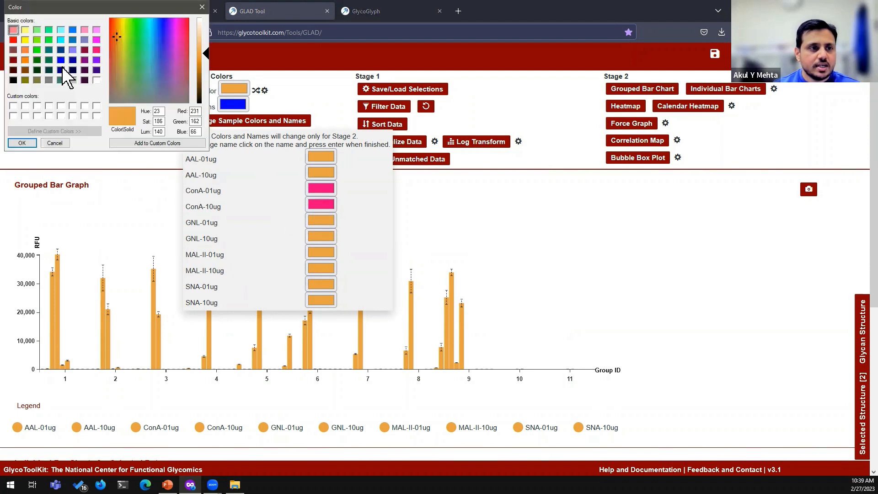
{"action": "left_click", "coordinate": [97, 60]}
{"action": "left_click", "coordinate": [22, 143]}
{"action": "left_click", "coordinate": [320, 237]}
{"action": "left_click", "coordinate": [97, 60]}
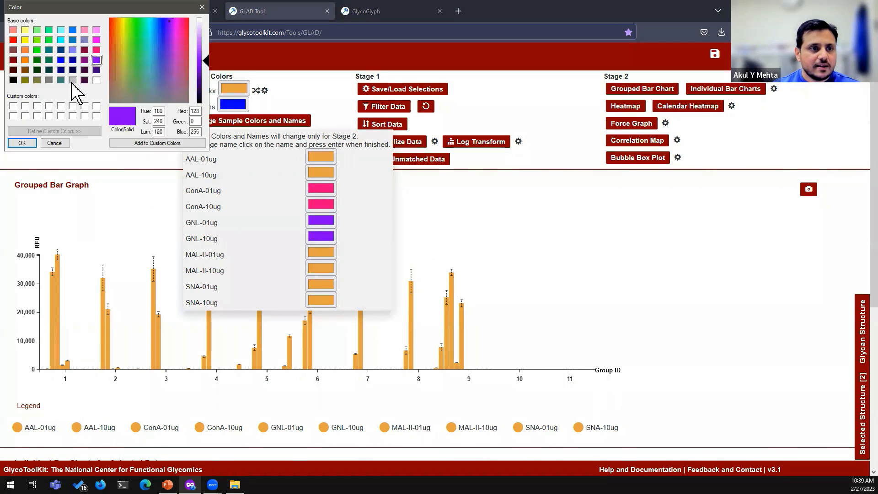
{"action": "left_click", "coordinate": [21, 143]}
Set the sample colors of MAL-II-01ug and MAL-II-10ug to teal (RGB 0, 128, 128)
{"action": "left_click", "coordinate": [320, 254]}
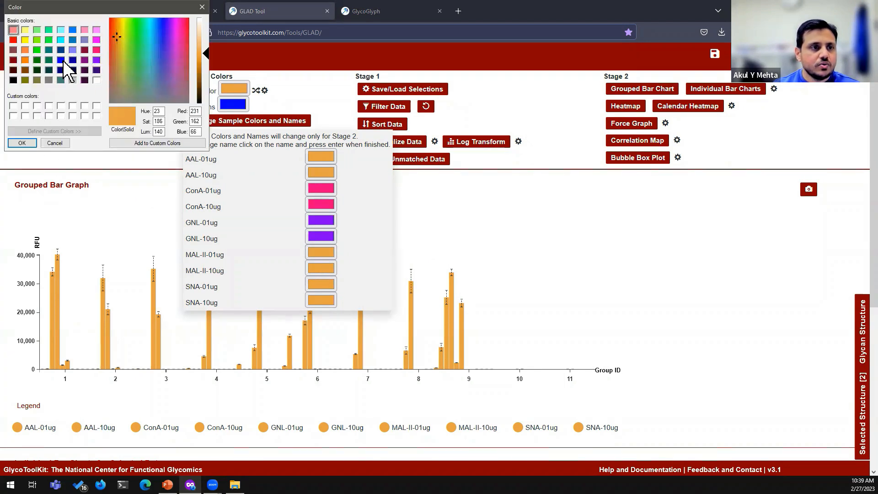
{"action": "left_click", "coordinate": [49, 50]}
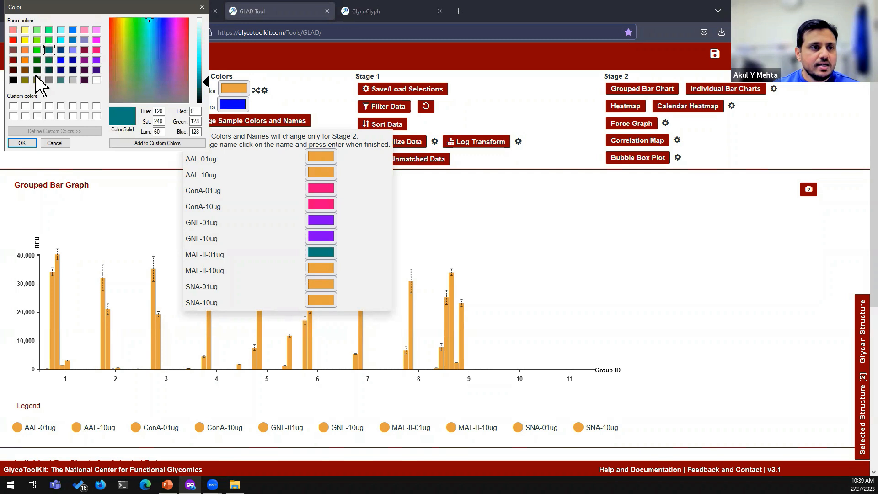
{"action": "left_click", "coordinate": [22, 142]}
{"action": "left_click", "coordinate": [334, 270]}
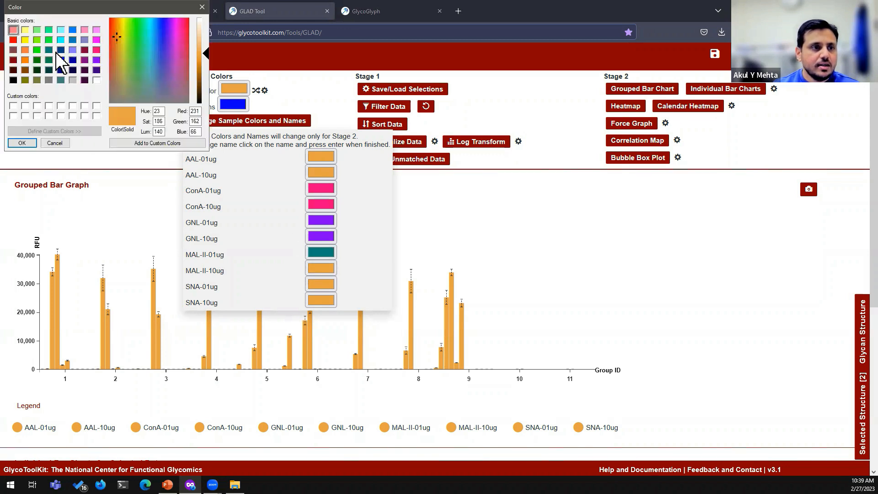
{"action": "left_click", "coordinate": [49, 50]}
{"action": "left_click", "coordinate": [22, 143]}
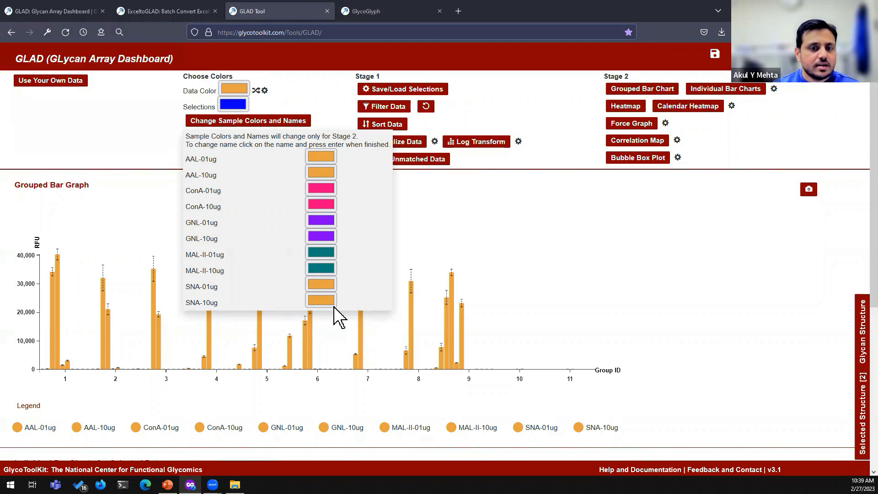
Set the sample colors of SNA-01ug and SNA-10ug to dark red (RGB 128, 0, 0)
{"action": "left_click", "coordinate": [328, 280]}
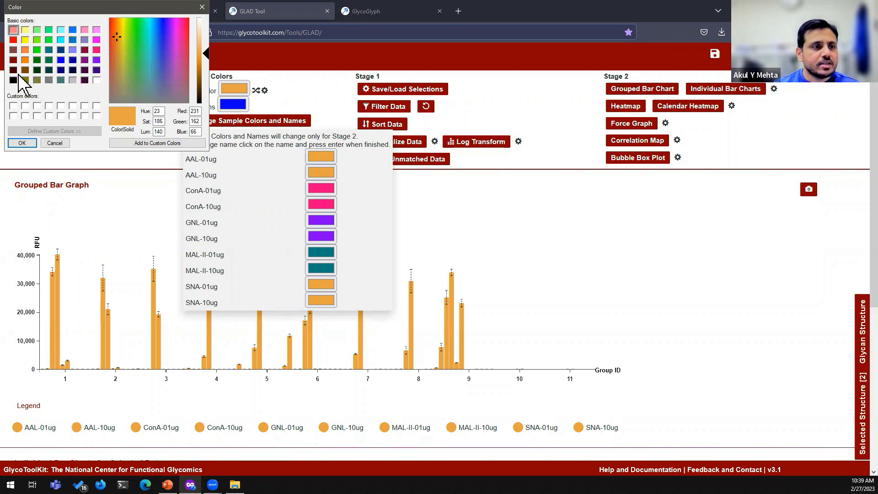
{"action": "left_click", "coordinate": [13, 60]}
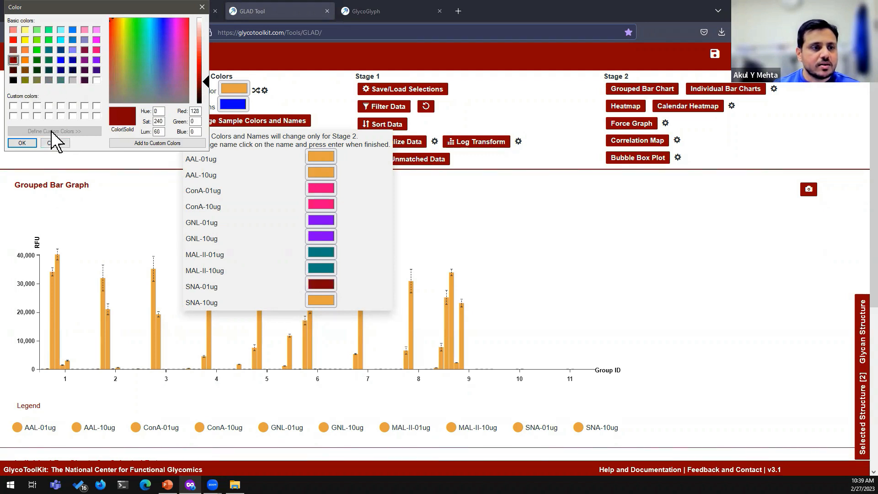
{"action": "left_click", "coordinate": [22, 143]}
{"action": "left_click", "coordinate": [321, 300]}
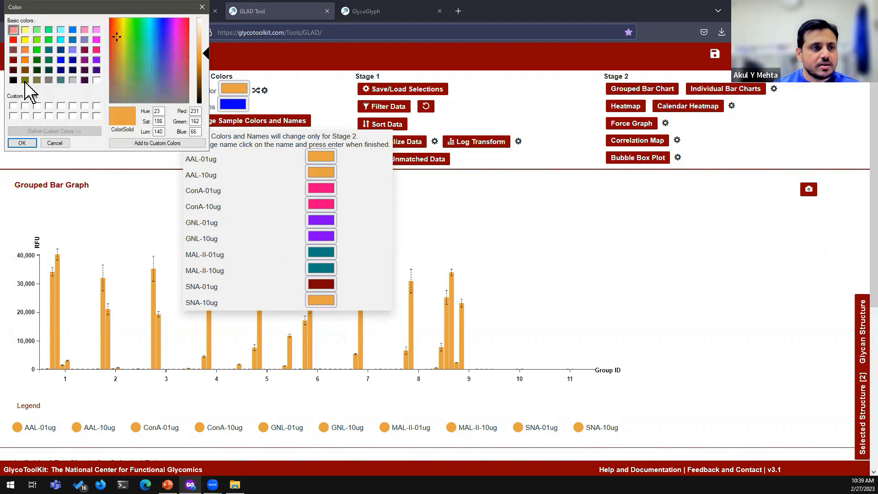
{"action": "left_click", "coordinate": [13, 60]}
{"action": "left_click", "coordinate": [21, 143]}
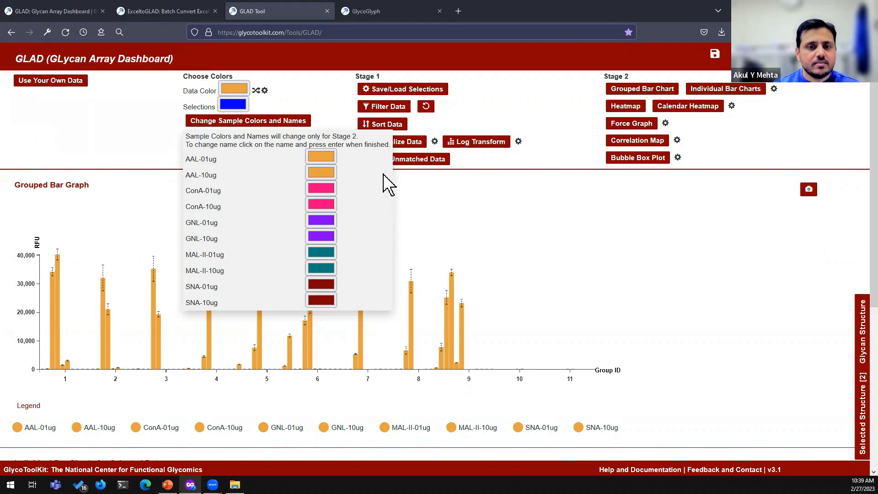
Redraw the grouped bar chart with the new sample colors, and inspect its bar details and the glycan structure viewer
{"action": "left_click", "coordinate": [645, 88]}
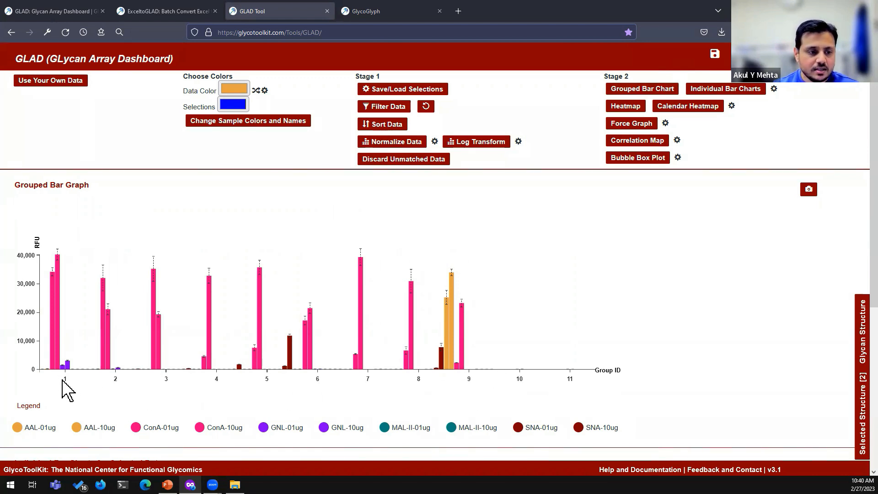
{"action": "mouse_move", "coordinate": [70, 367]}
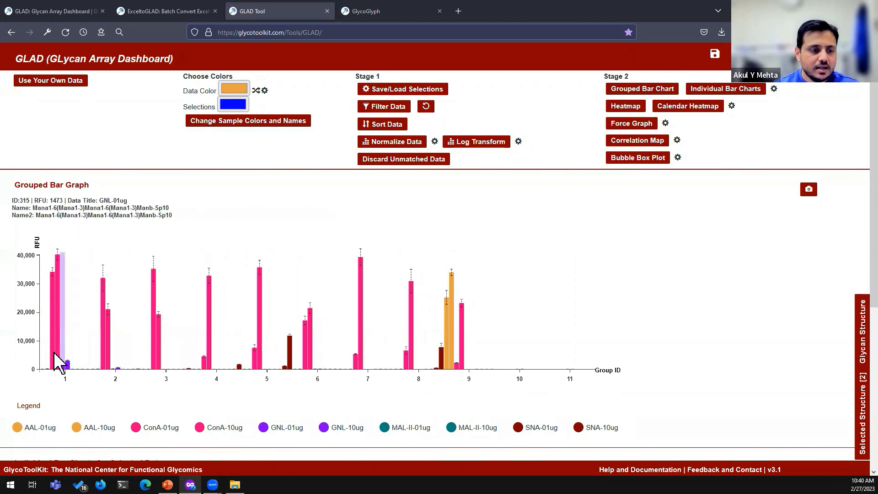
{"action": "mouse_move", "coordinate": [43, 355]}
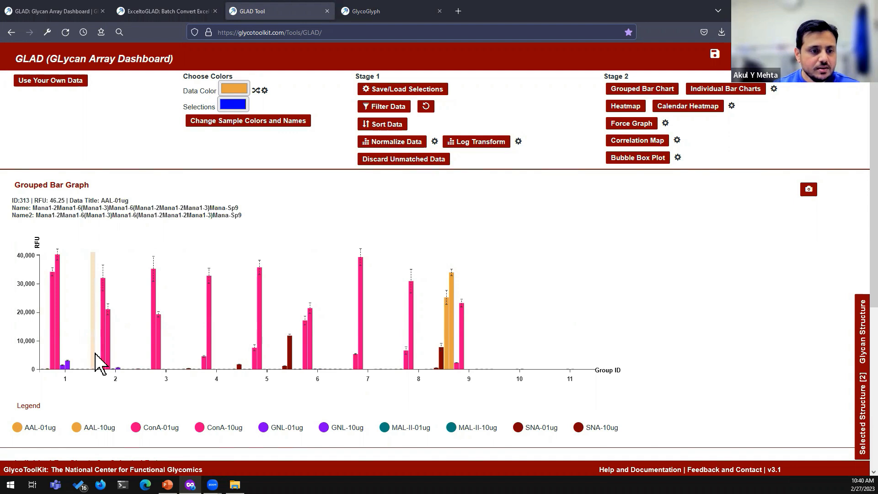
{"action": "left_click", "coordinate": [858, 337]}
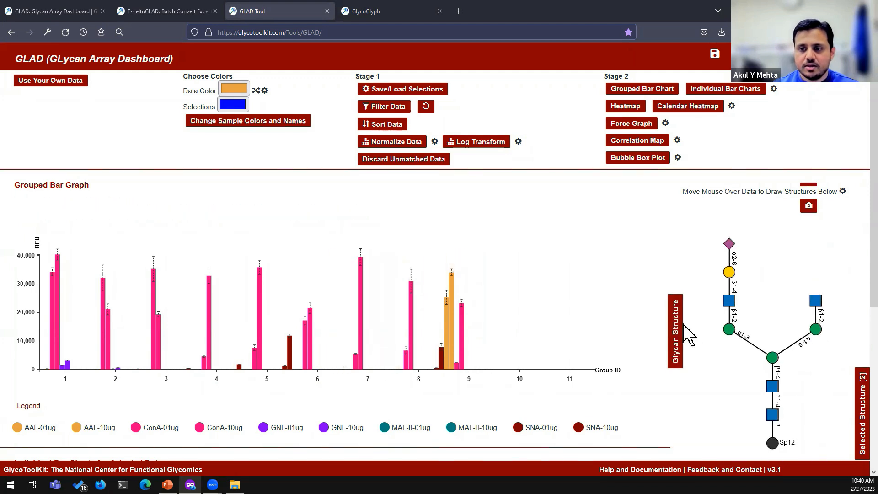
{"action": "left_click", "coordinate": [677, 334]}
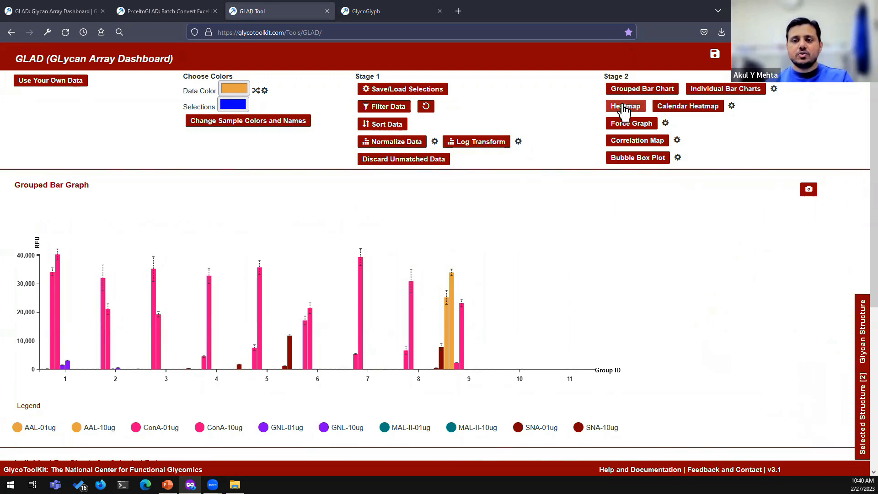
Draw a heatmap of the filtered data with a grid size of 14, and move it clear of its color key
{"action": "left_click", "coordinate": [731, 106]}
{"action": "left_click", "coordinate": [653, 123]}
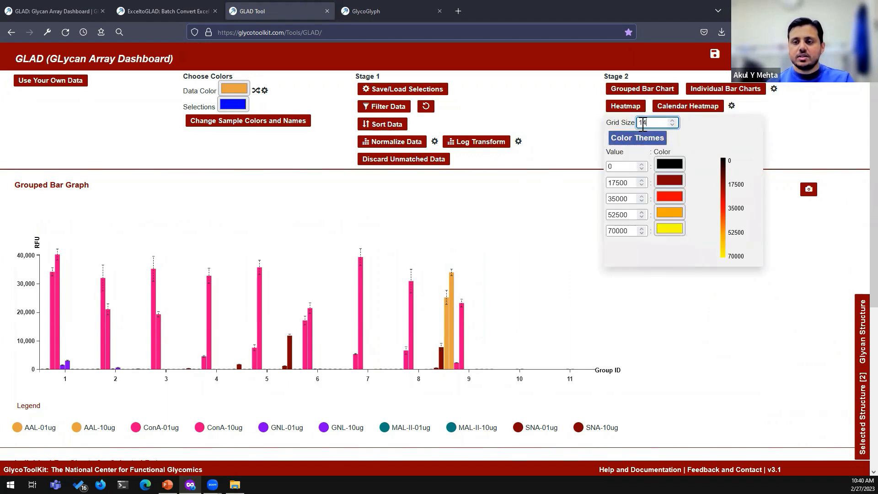
{"action": "mouse_move", "coordinate": [661, 142]}
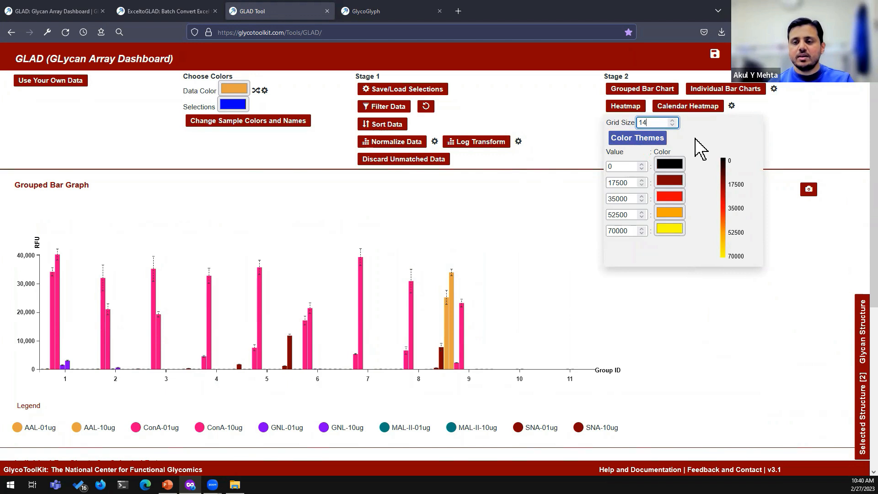
{"action": "left_click", "coordinate": [625, 109]}
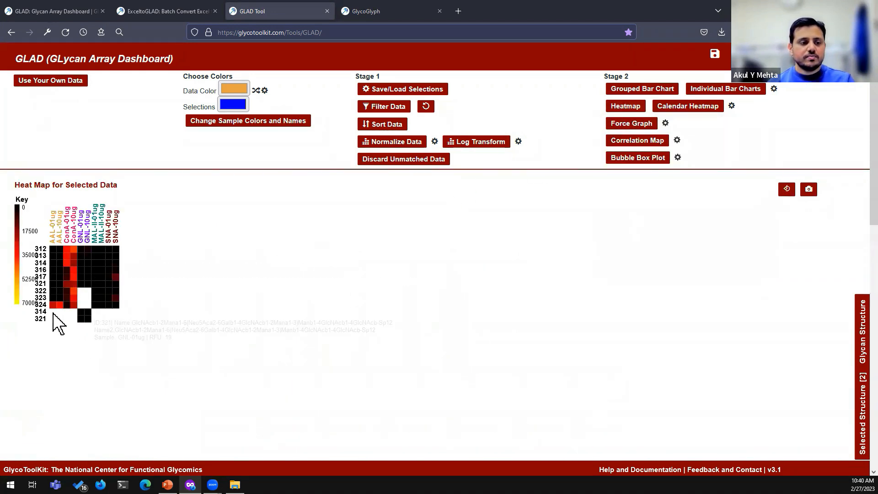
{"action": "left_click_drag", "start_coordinate": [45, 318], "coordinate": [60, 323]}
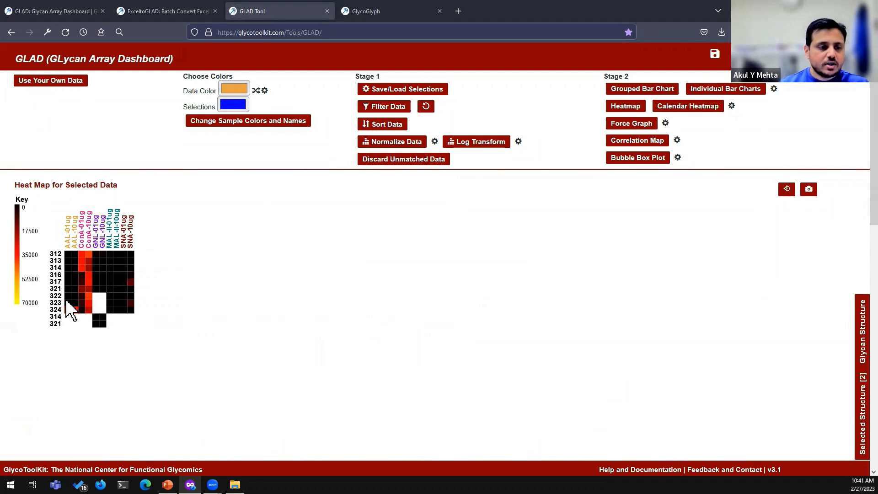
Inspect the unmatched glycan rows in the heatmap, discard the unmatched data and redraw the heatmap
{"action": "mouse_move", "coordinate": [98, 304]}
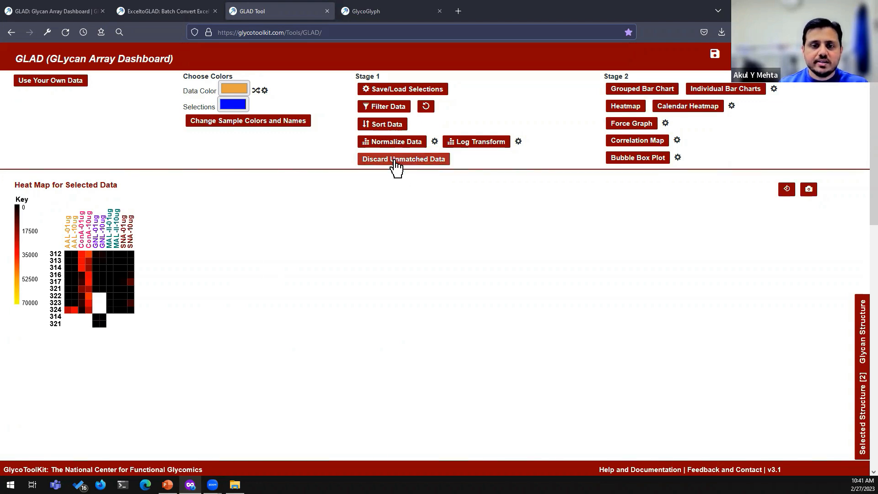
{"action": "mouse_move", "coordinate": [67, 293]}
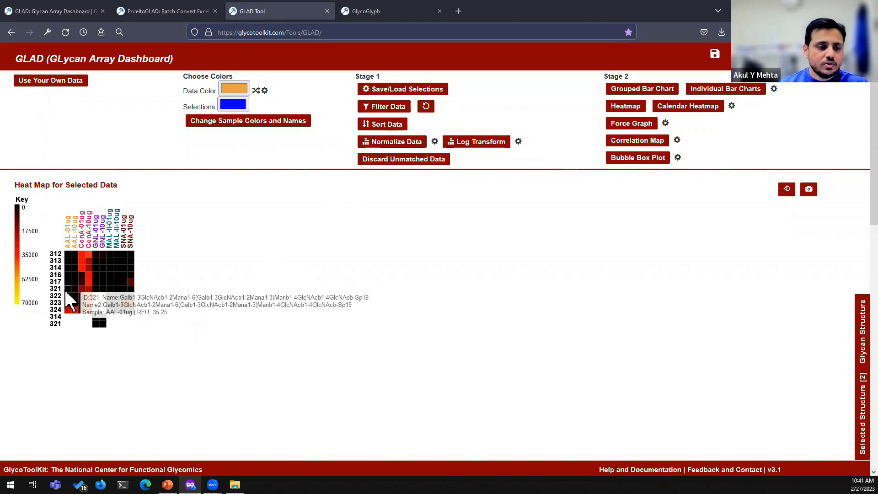
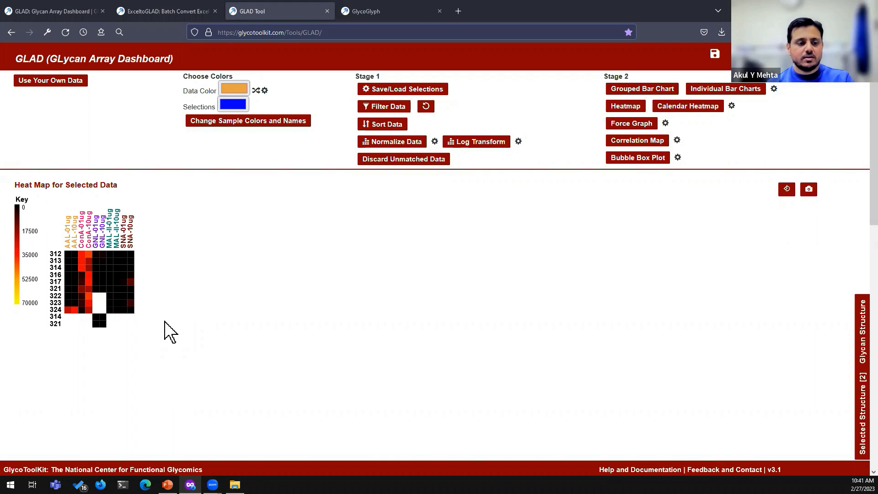
{"action": "left_click", "coordinate": [415, 159]}
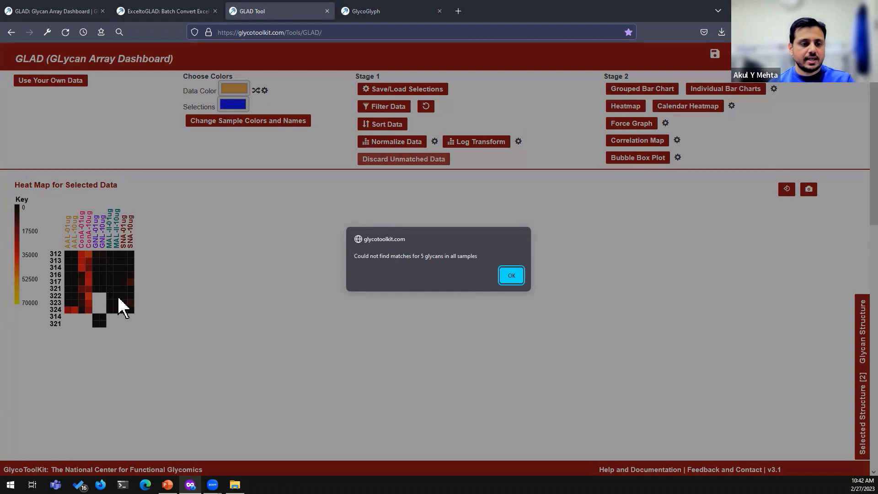
{"action": "left_click", "coordinate": [512, 275]}
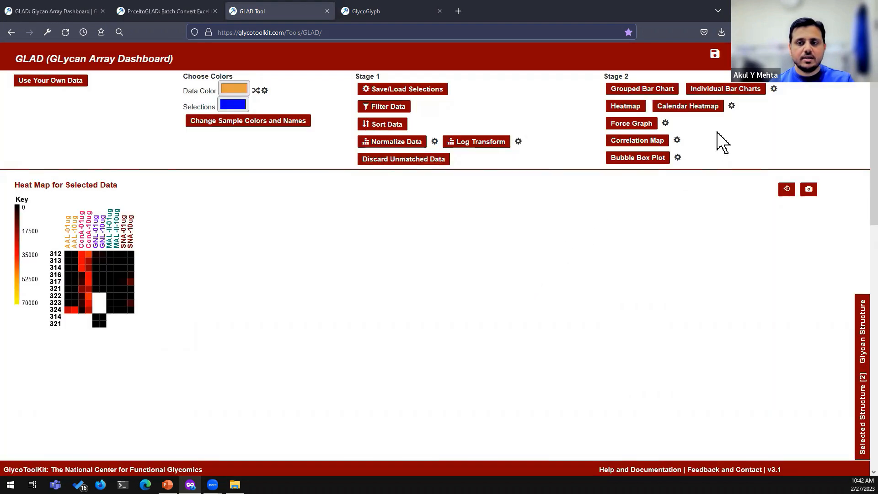
{"action": "left_click", "coordinate": [626, 107]}
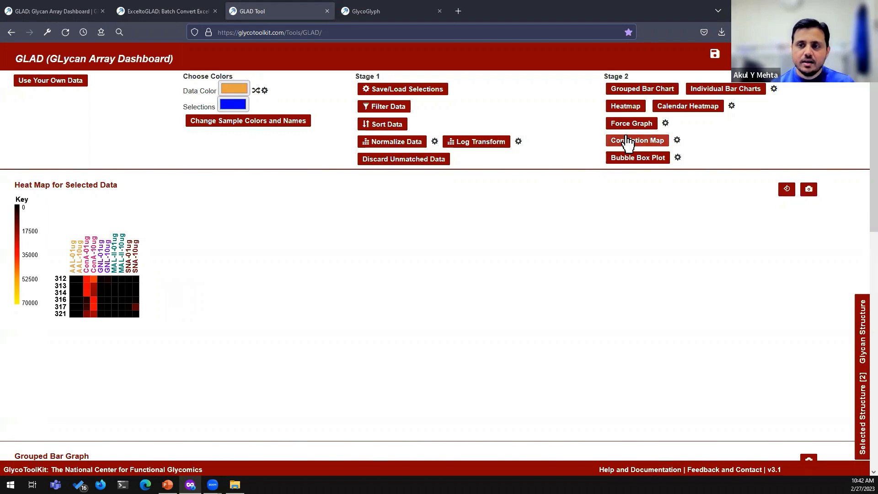
Set the heatmap color values above 0 to 2000, 5000, 10000 and 20000, and redraw the heatmap
{"action": "left_click", "coordinate": [732, 107]}
{"action": "double_click", "coordinate": [625, 184]}
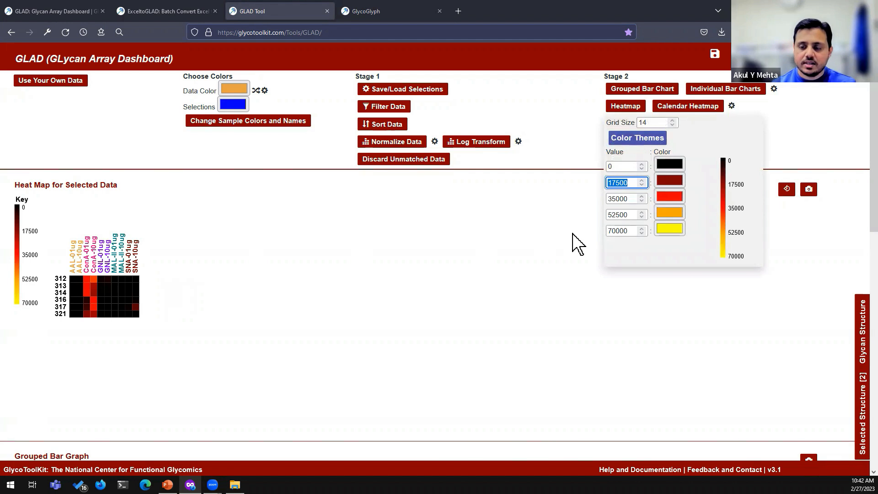
{"action": "key", "text": "Tab"}
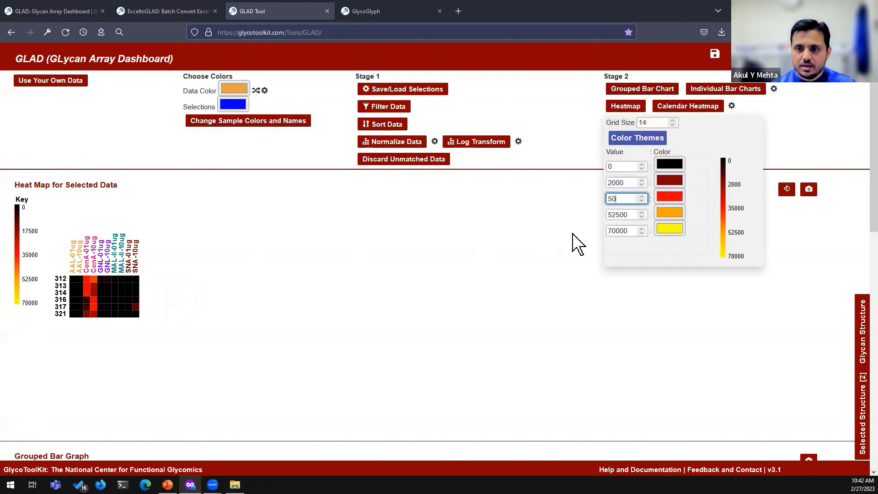
{"action": "type", "text": "5000"}
{"action": "key", "text": "Tab"}
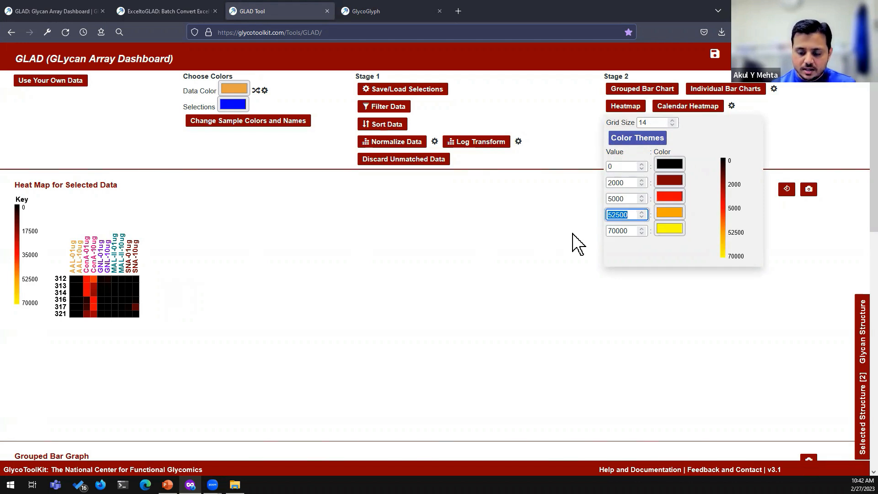
{"action": "type", "text": "10000"}
{"action": "key", "text": "Tab"}
{"action": "type", "text": "2"}
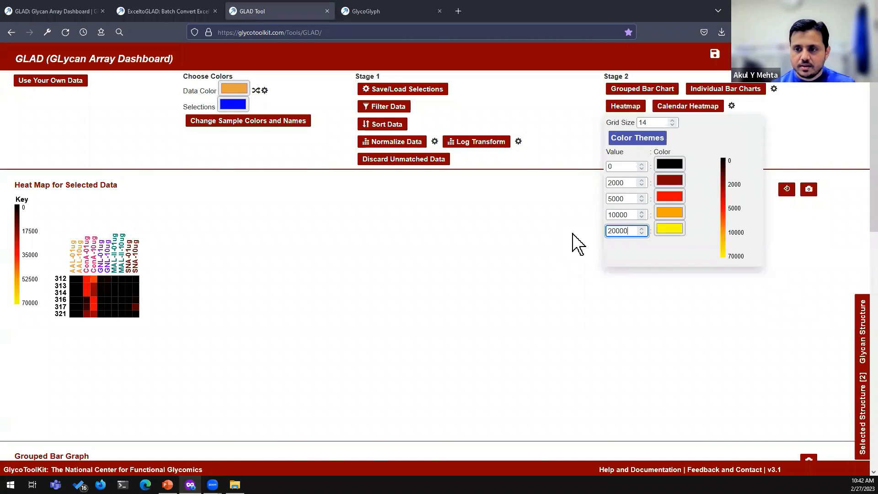
{"action": "left_click", "coordinate": [627, 214]}
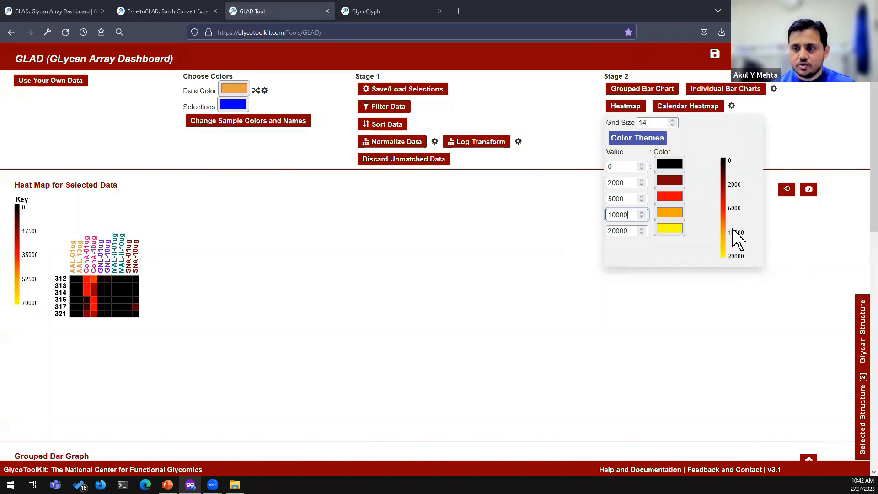
{"action": "left_click", "coordinate": [615, 111]}
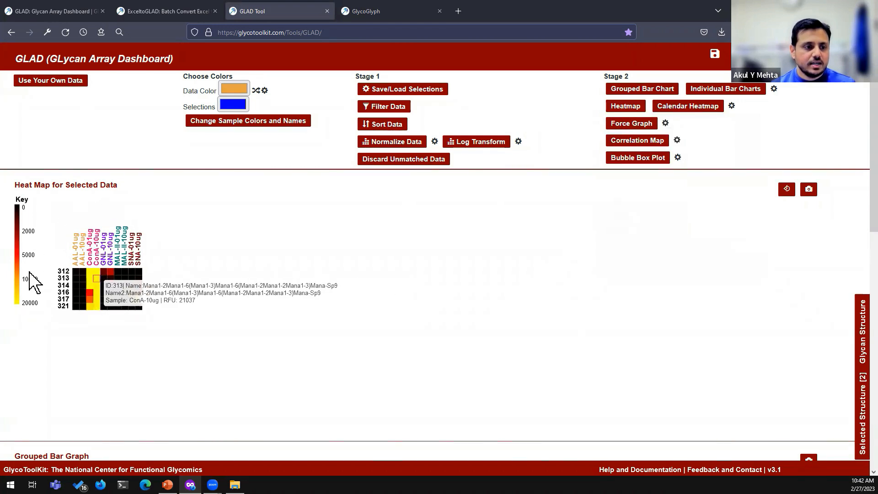
Inspect the ConA-01ug and ConA-10ug heatmap cells for glycans 313, 314 and 316 and their RFU values
{"action": "left_click", "coordinate": [97, 284]}
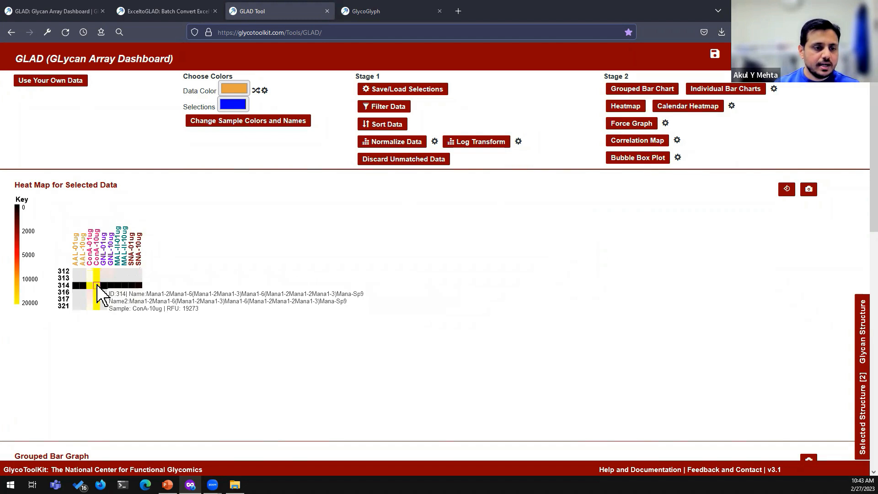
{"action": "left_click", "coordinate": [126, 283]}
{"action": "left_click", "coordinate": [89, 277]}
{"action": "left_click", "coordinate": [88, 277]}
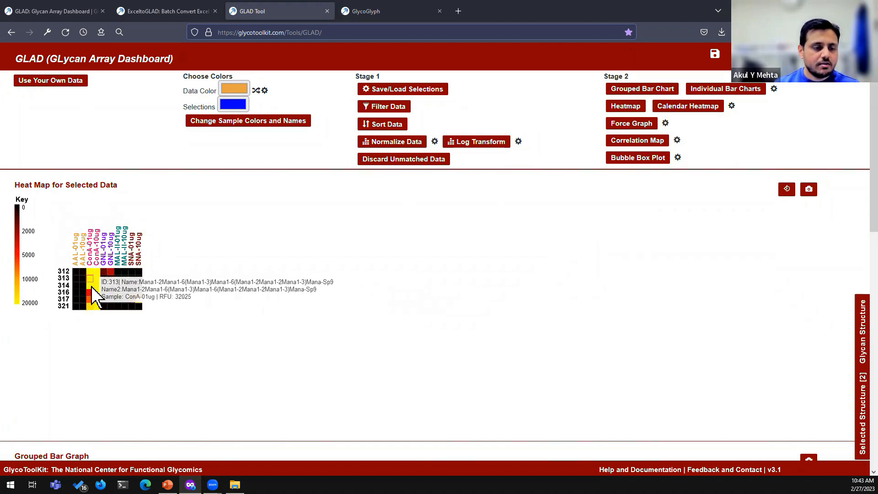
{"action": "left_click", "coordinate": [92, 296]}
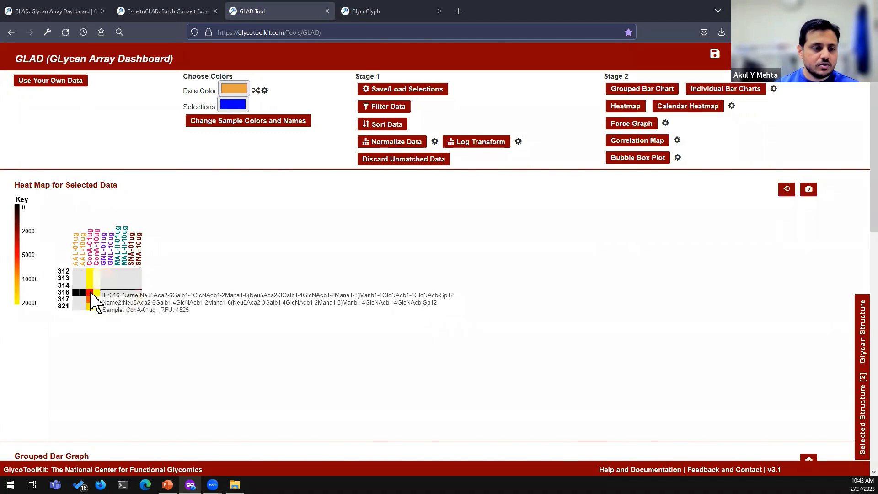
{"action": "left_click", "coordinate": [91, 297]}
{"action": "left_click", "coordinate": [92, 296]}
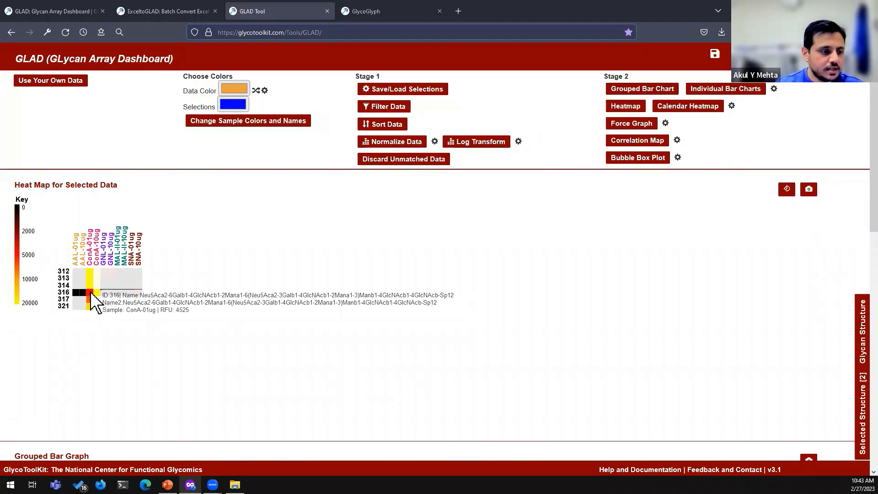
{"action": "left_click", "coordinate": [89, 292]}
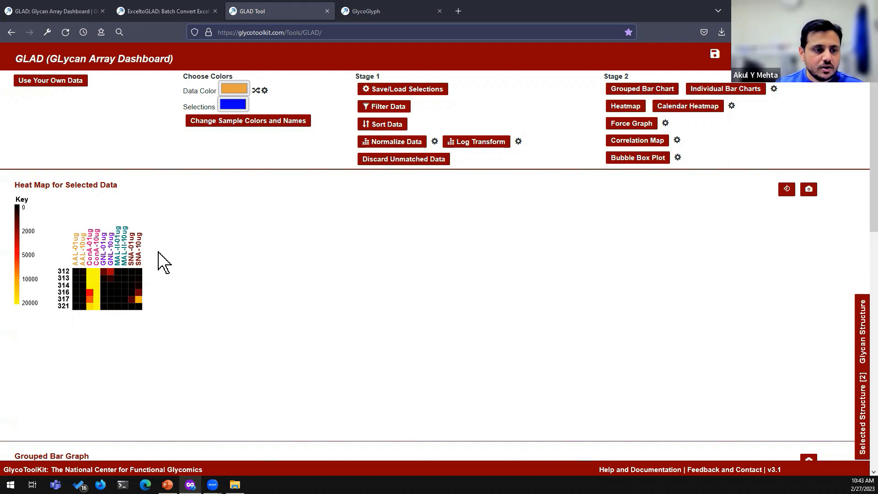
Swap the heatmap's axes and view the glycan structures of its cells in the structure viewer
{"action": "left_click", "coordinate": [787, 190]}
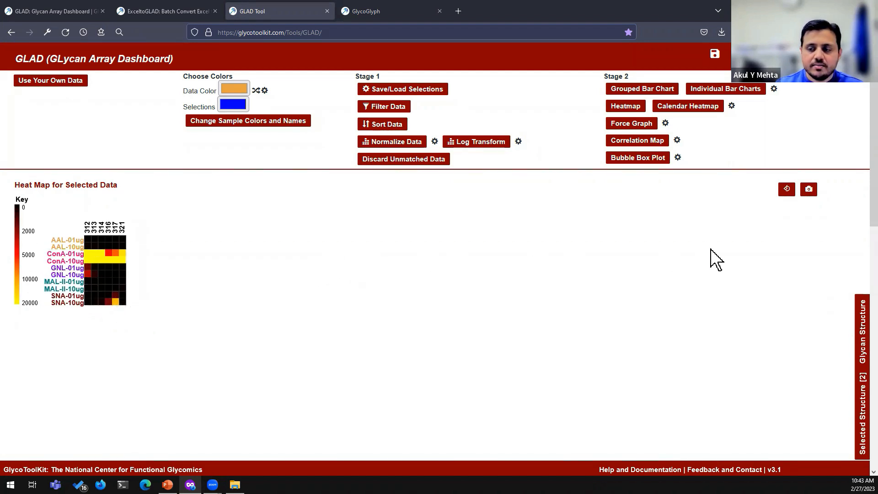
{"action": "left_click", "coordinate": [862, 313]}
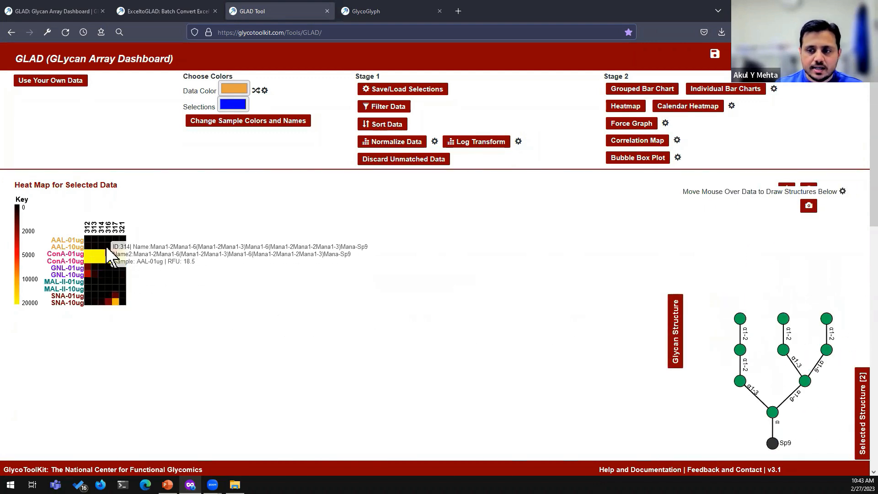
{"action": "mouse_move", "coordinate": [103, 270]}
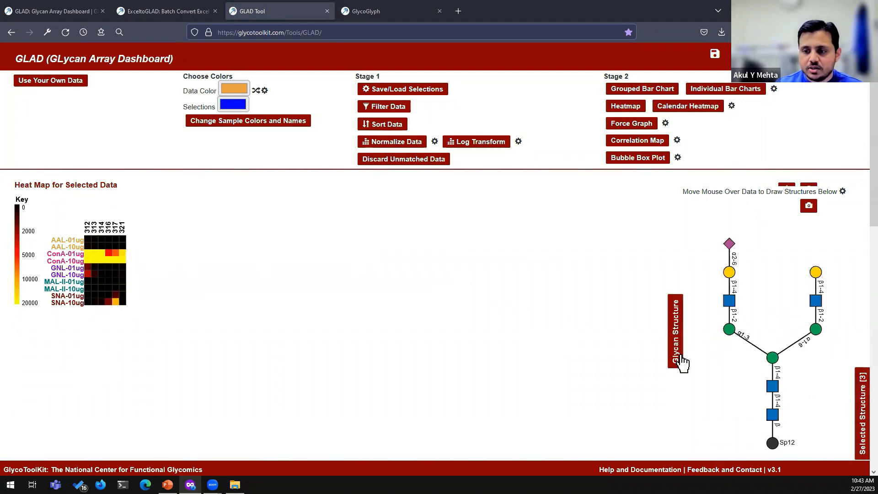
Review and clear the list of selected structures, and check the log of performed data manipulations
{"action": "left_click", "coordinate": [859, 386]}
{"action": "scroll", "coordinate": [350, 361], "scroll_direction": "down", "scroll_amount": 5}
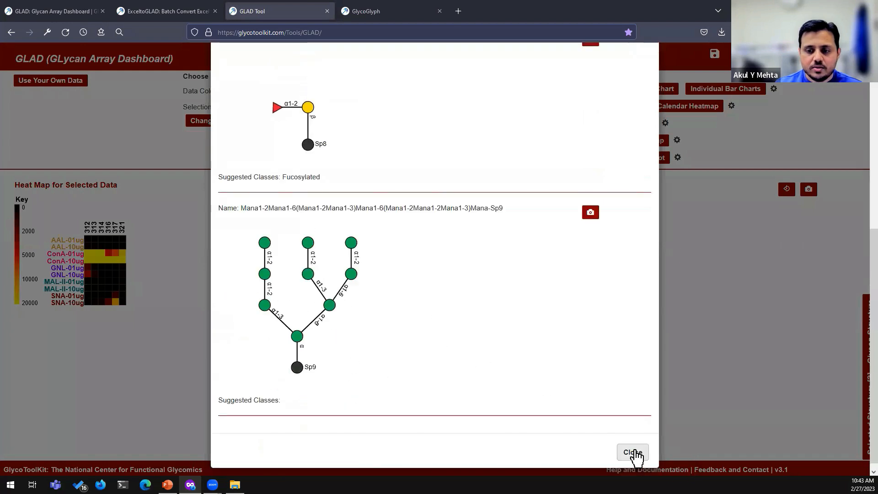
{"action": "scroll", "coordinate": [411, 210], "scroll_direction": "up", "scroll_amount": 5}
{"action": "left_click", "coordinate": [280, 140]}
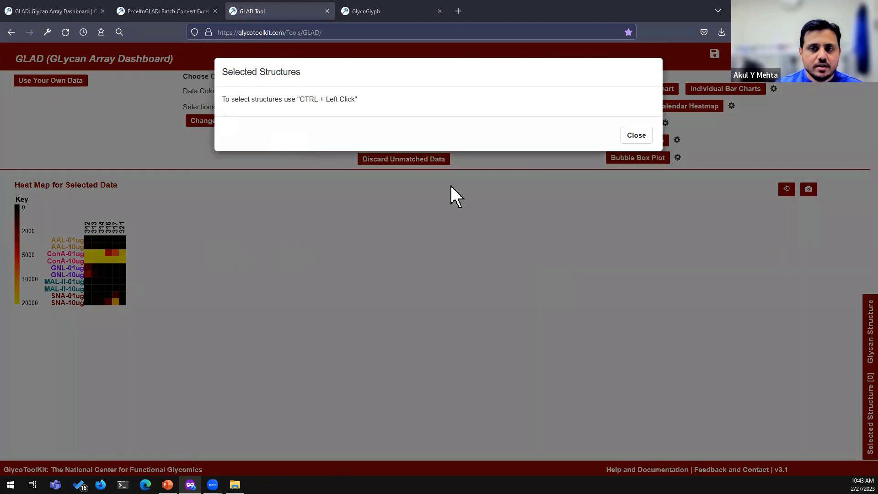
{"action": "left_click", "coordinate": [636, 135]}
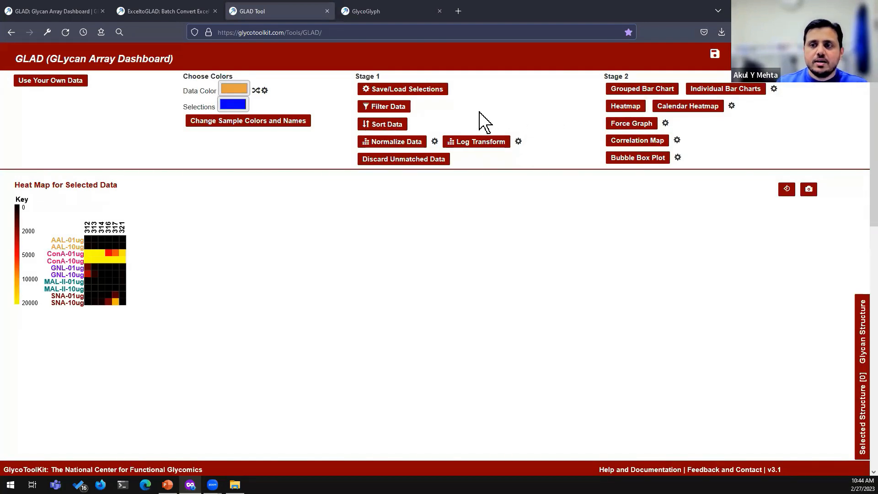
{"action": "left_click", "coordinate": [737, 54]}
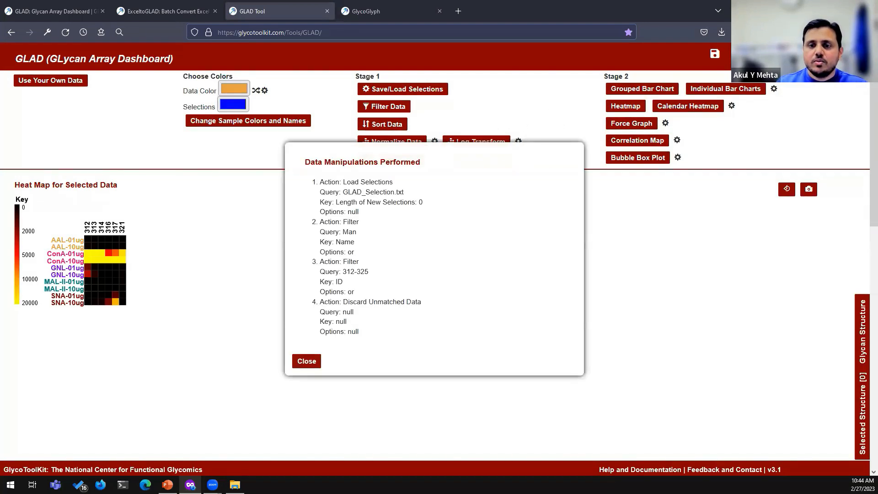
{"action": "left_click", "coordinate": [535, 87]}
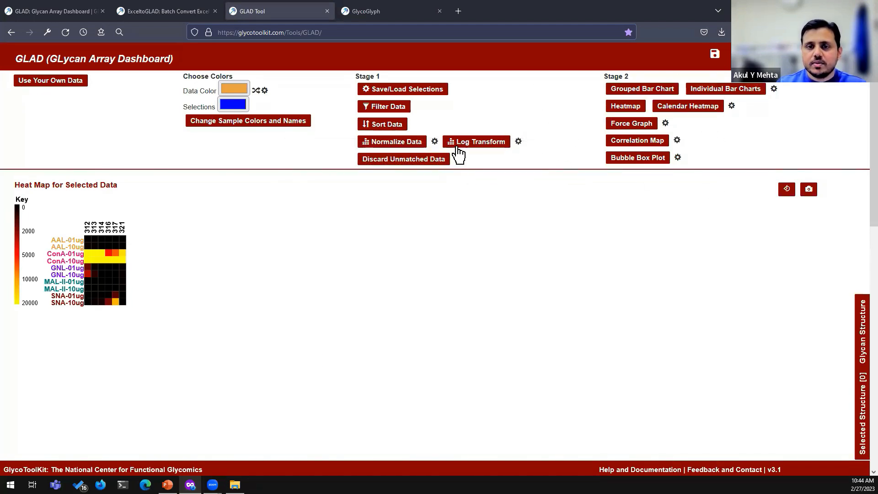
Reload the GLAD page and load the saved selections from GLAD_Selection.txt, adding them to the current selections
{"action": "left_click", "coordinate": [66, 32]}
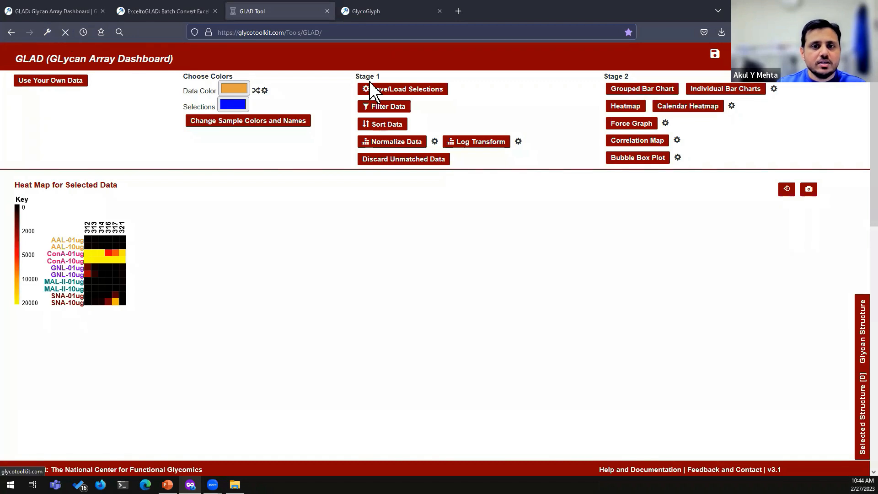
{"action": "left_click", "coordinate": [432, 91]}
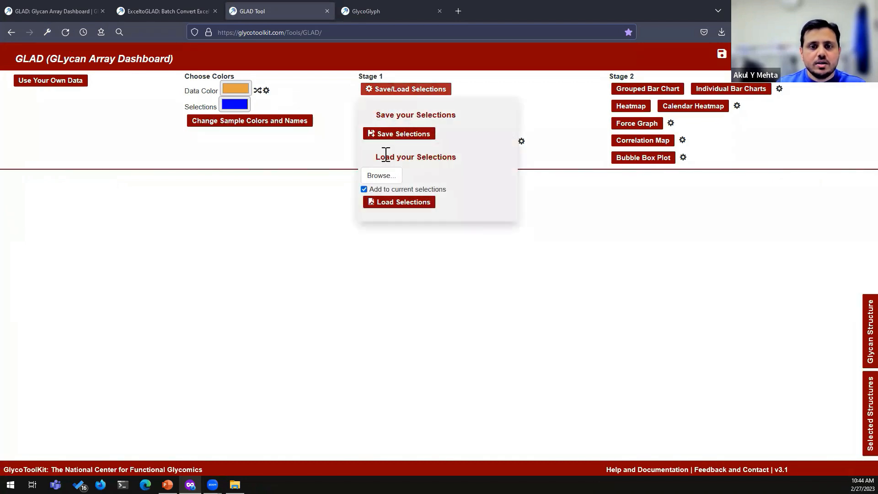
{"action": "left_click", "coordinate": [371, 175]}
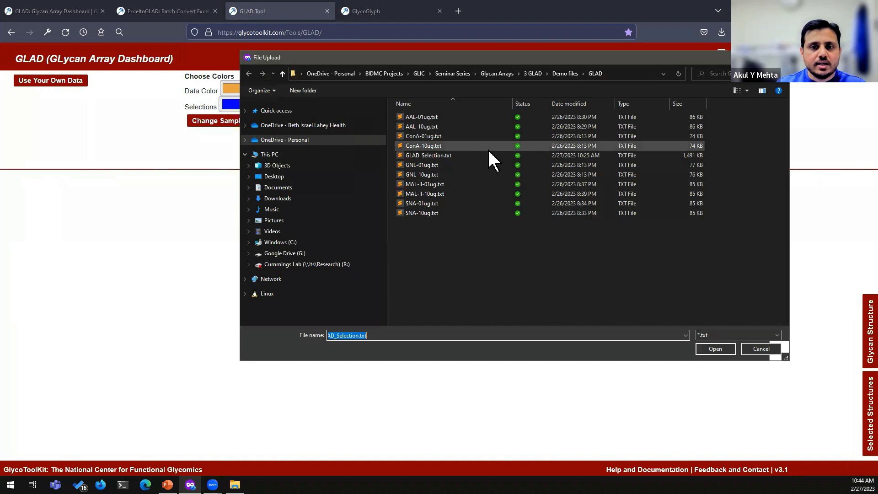
{"action": "left_click", "coordinate": [448, 156]}
{"action": "left_click", "coordinate": [714, 350]}
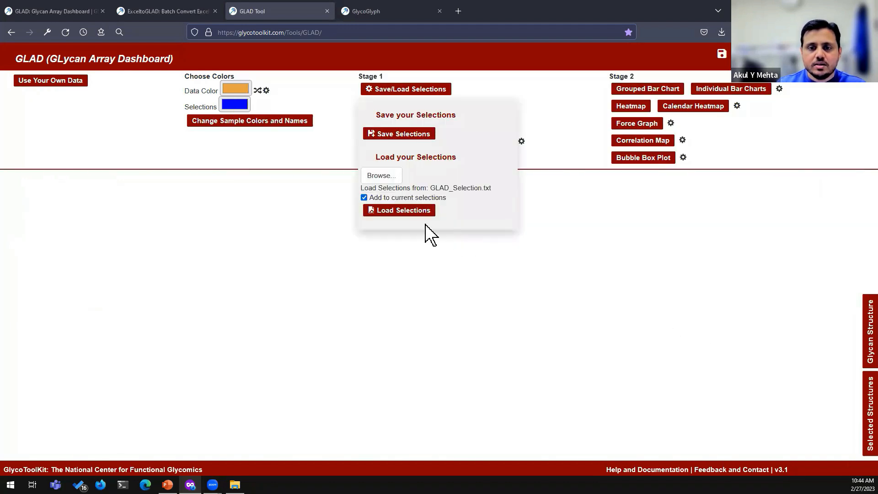
{"action": "left_click", "coordinate": [411, 212]}
Draw a heatmap of the full unfiltered data and look through its glycan rows
{"action": "left_click", "coordinate": [651, 221]}
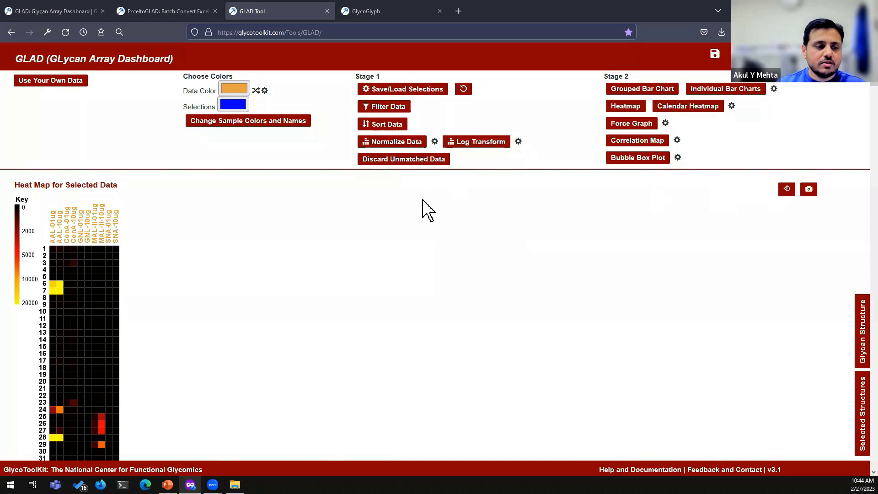
{"action": "scroll", "coordinate": [448, 289], "scroll_direction": "down", "scroll_amount": 20}
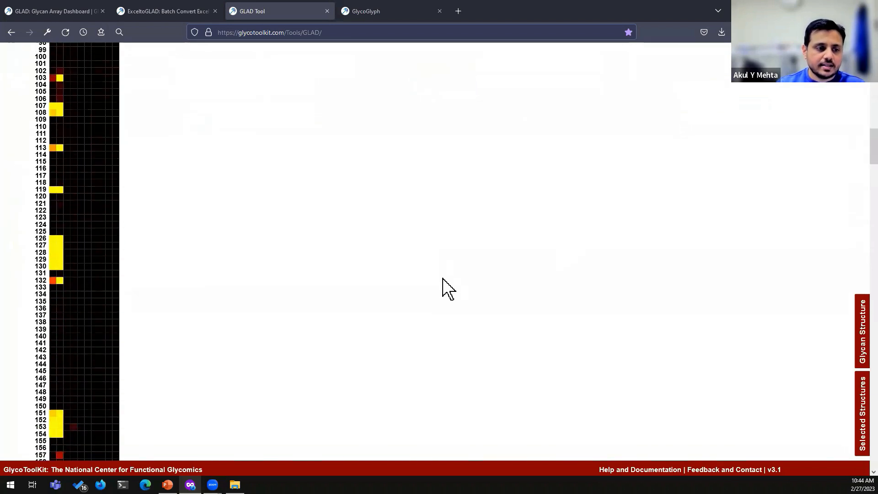
{"action": "scroll", "coordinate": [448, 288], "scroll_direction": "down", "scroll_amount": 20}
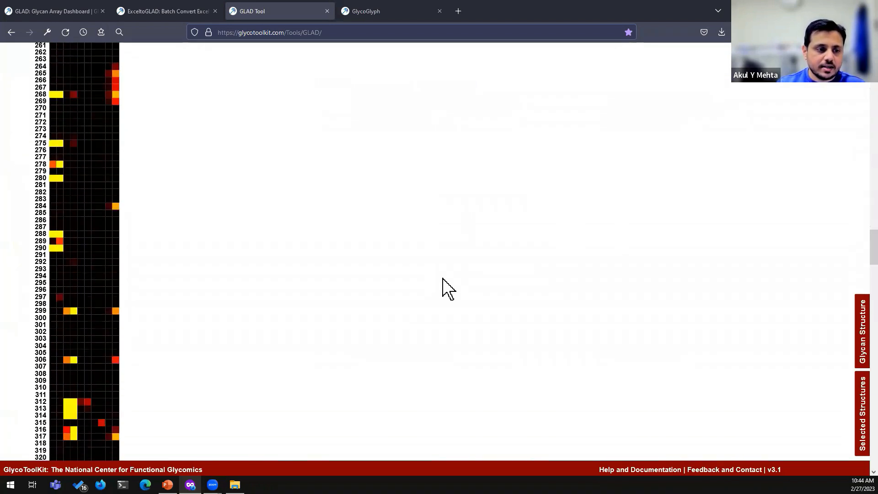
{"action": "scroll", "coordinate": [448, 289], "scroll_direction": "down", "scroll_amount": 5}
Draw the individual bar charts for the full data and check the list of samples to chart, keeping AAL-01ug
{"action": "left_click_drag", "start_coordinate": [862, 277], "coordinate": [863, 60]}
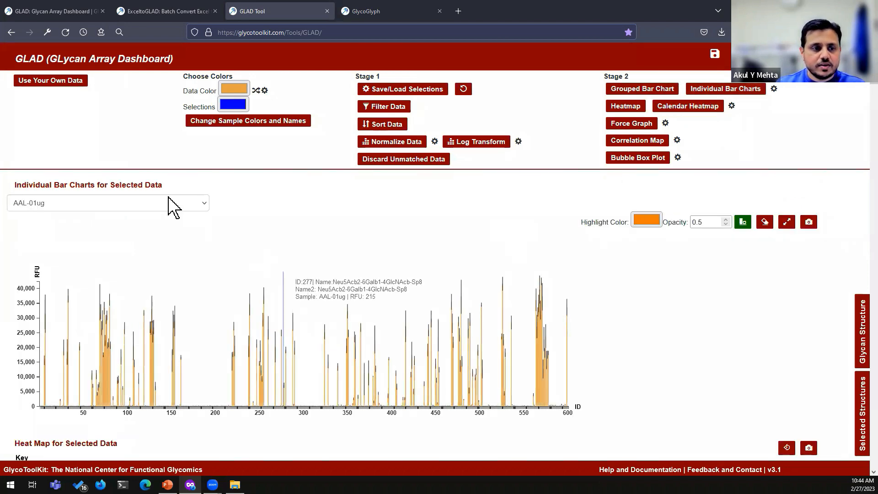
{"action": "left_click", "coordinate": [168, 203]}
{"action": "left_click", "coordinate": [296, 205]}
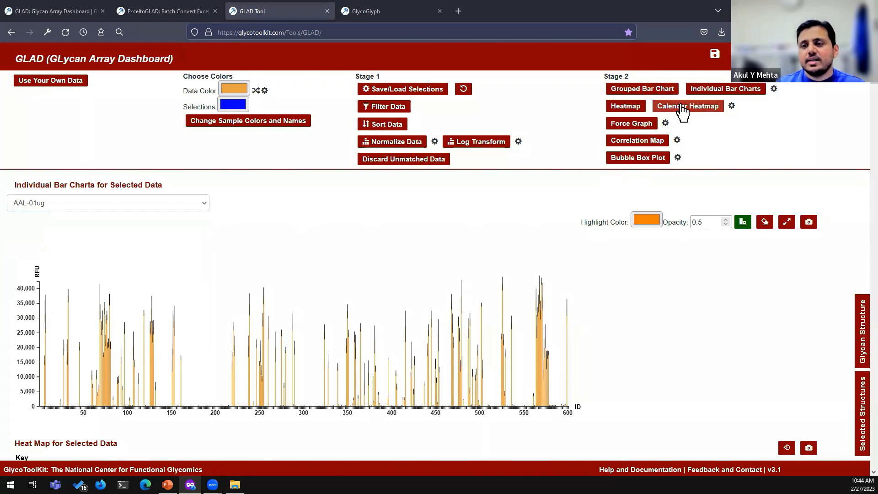
Draw a calendar heatmap with a grid size of 14, and shrink and reposition it so every sample fits in view
{"action": "left_click", "coordinate": [731, 106]}
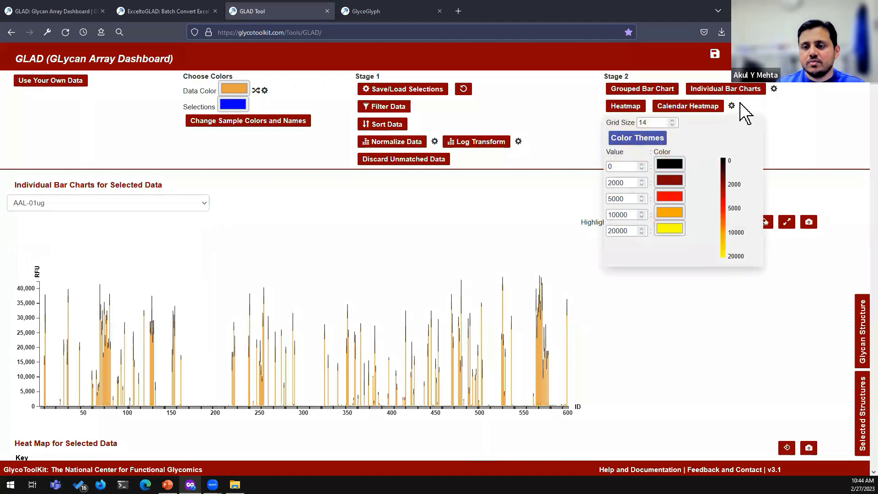
{"action": "left_click", "coordinate": [707, 112]}
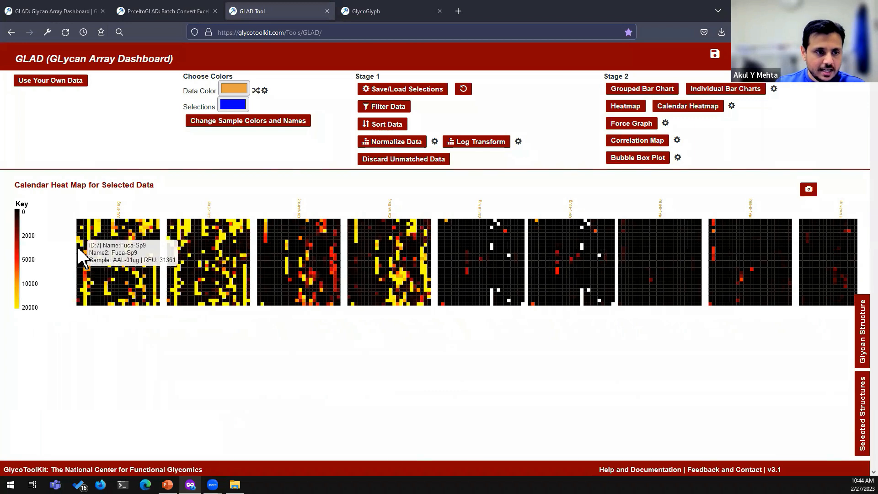
{"action": "left_click_drag", "start_coordinate": [92, 270], "coordinate": [75, 294]}
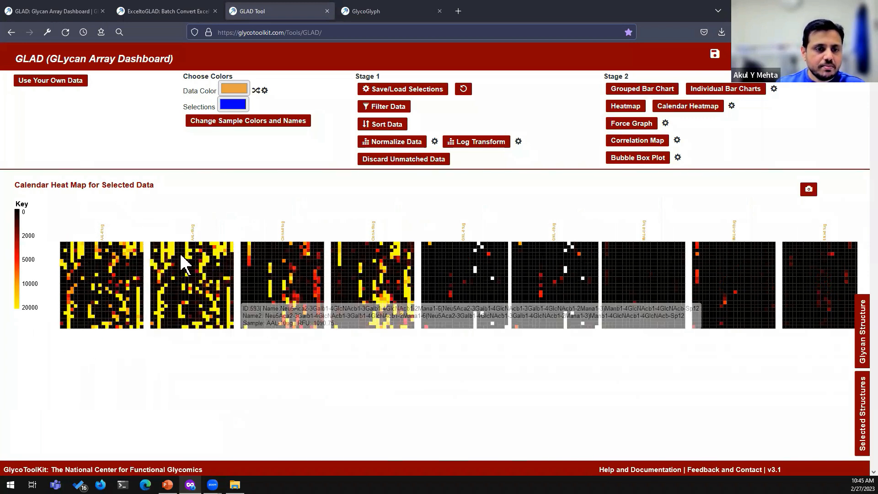
{"action": "scroll", "coordinate": [471, 268], "scroll_direction": "down", "scroll_amount": 2}
{"action": "left_click_drag", "start_coordinate": [471, 268], "coordinate": [374, 265]}
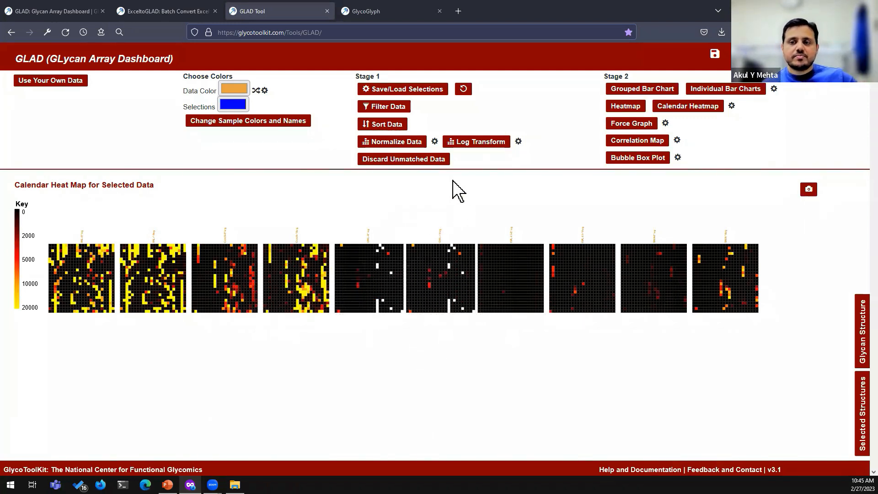
Check the force graph's range, strength and link distance options, and draw the force directed graph
{"action": "left_click", "coordinate": [666, 124]}
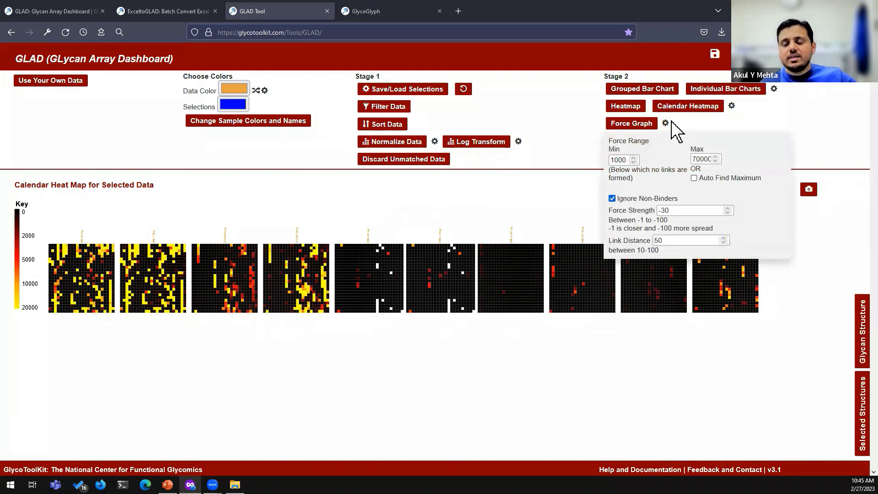
{"action": "left_click", "coordinate": [664, 124]}
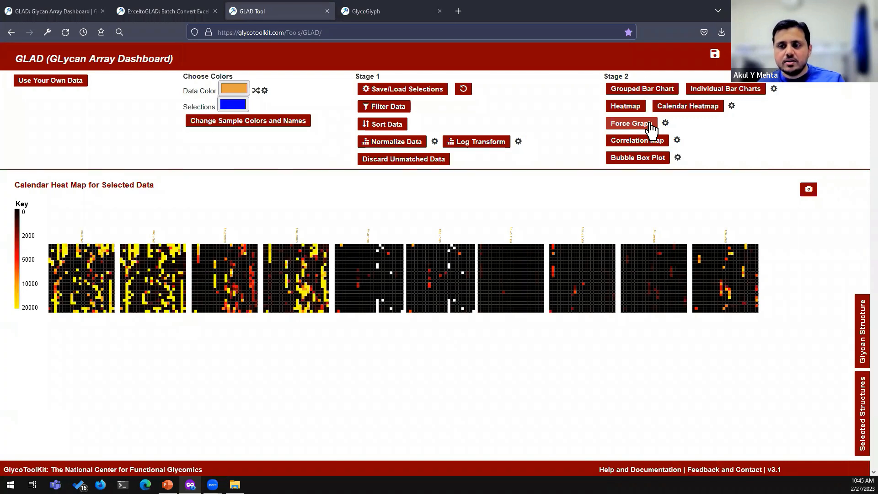
{"action": "left_click", "coordinate": [651, 128]}
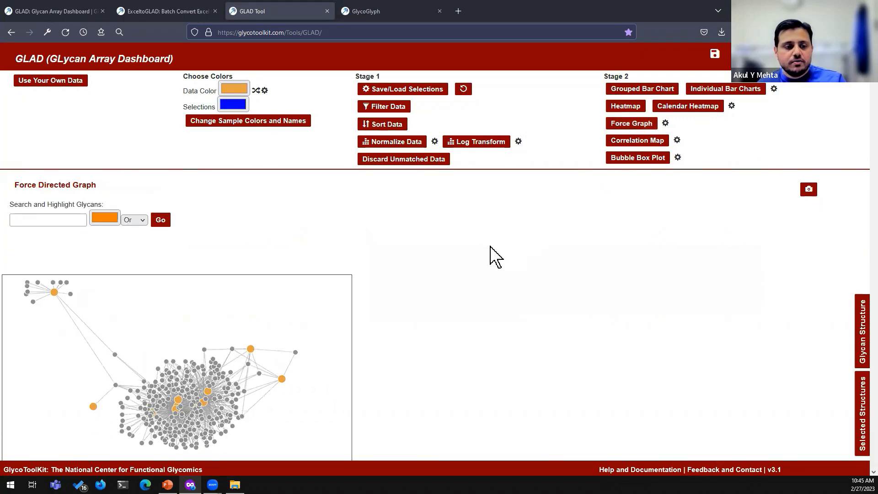
{"action": "scroll", "coordinate": [495, 255], "scroll_direction": "down", "scroll_amount": 2}
{"action": "scroll", "coordinate": [495, 256], "scroll_direction": "up", "scroll_amount": 2}
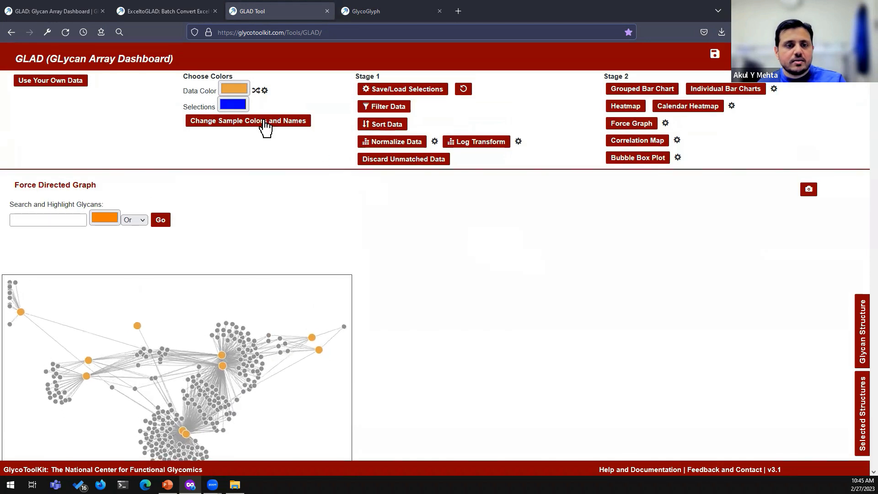
Set the sample colors of ConA-01ug and ConA-10ug to pink
{"action": "left_click", "coordinate": [265, 120]}
{"action": "left_click", "coordinate": [312, 188]}
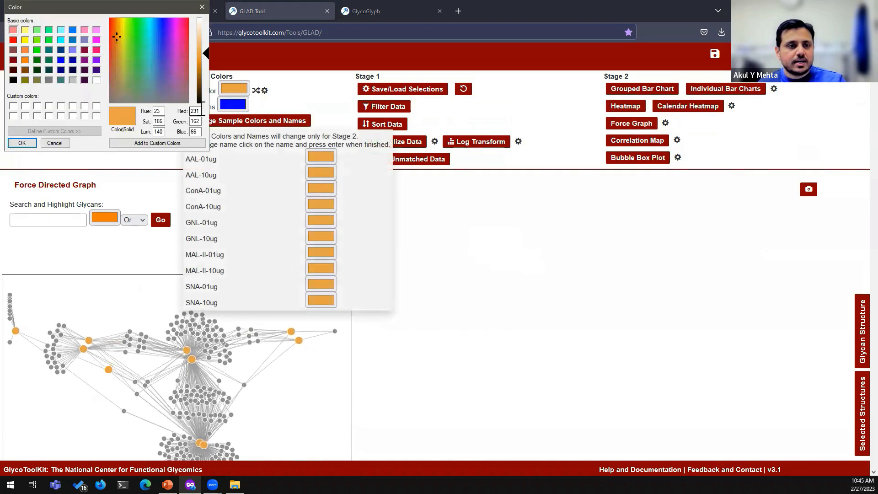
{"action": "left_click", "coordinate": [96, 49]}
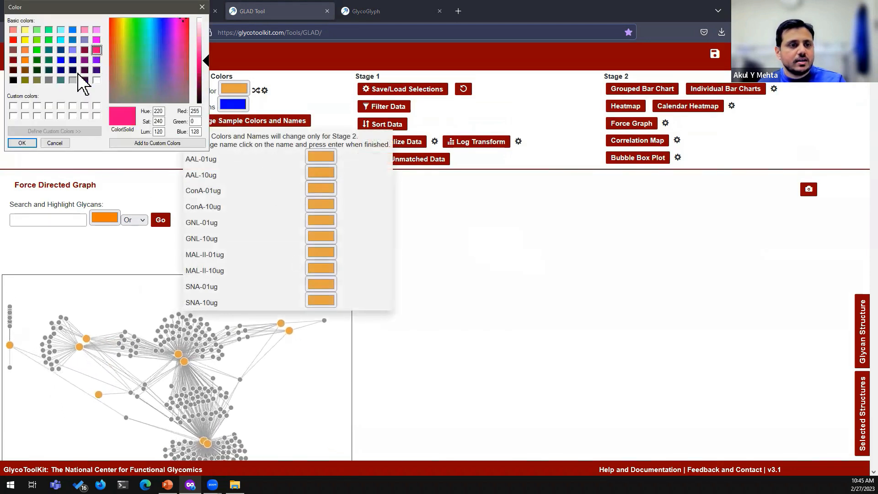
{"action": "left_click", "coordinate": [22, 142]}
{"action": "left_click", "coordinate": [333, 199]}
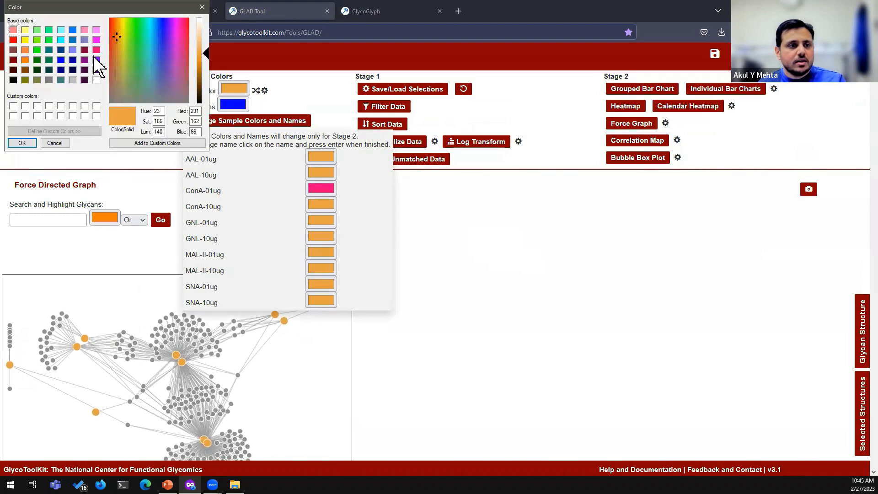
{"action": "left_click", "coordinate": [96, 49]}
{"action": "left_click", "coordinate": [22, 143]}
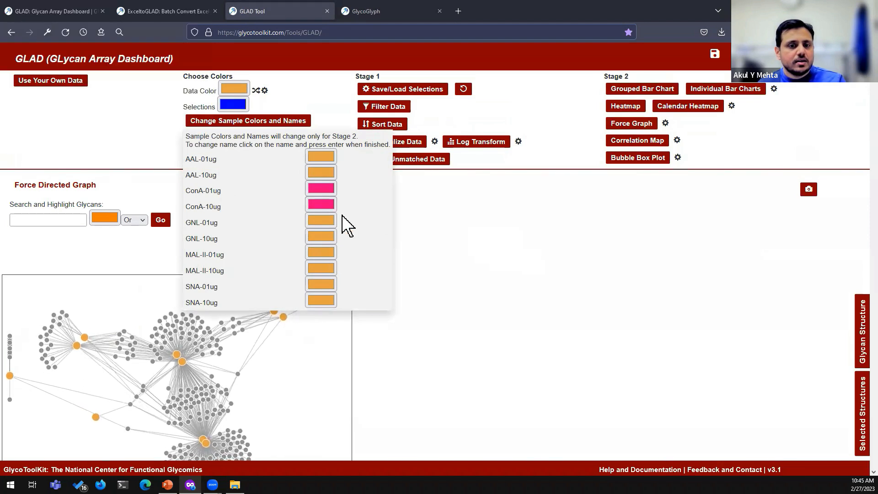
Set the sample color of GNL-01ug to purple
{"action": "left_click", "coordinate": [312, 223]}
{"action": "left_click", "coordinate": [96, 59]}
{"action": "left_click", "coordinate": [22, 143]}
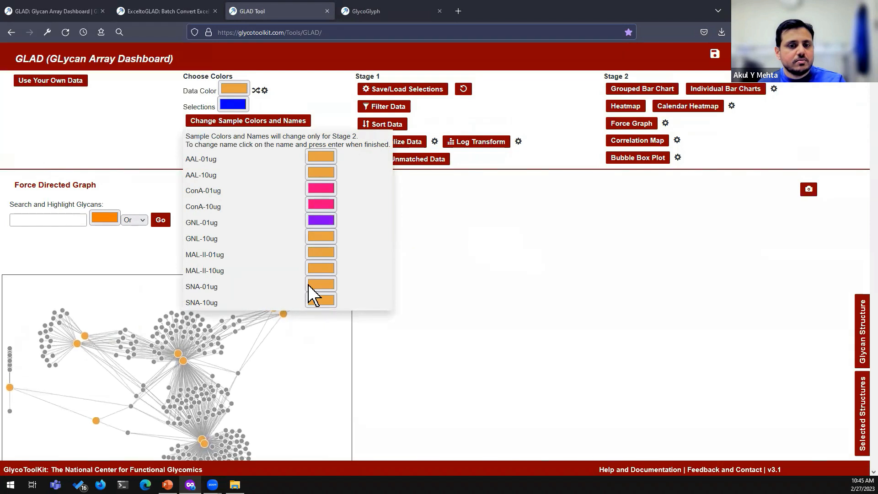
Set the sample color of GNL-10ug to purple
{"action": "left_click", "coordinate": [313, 239]}
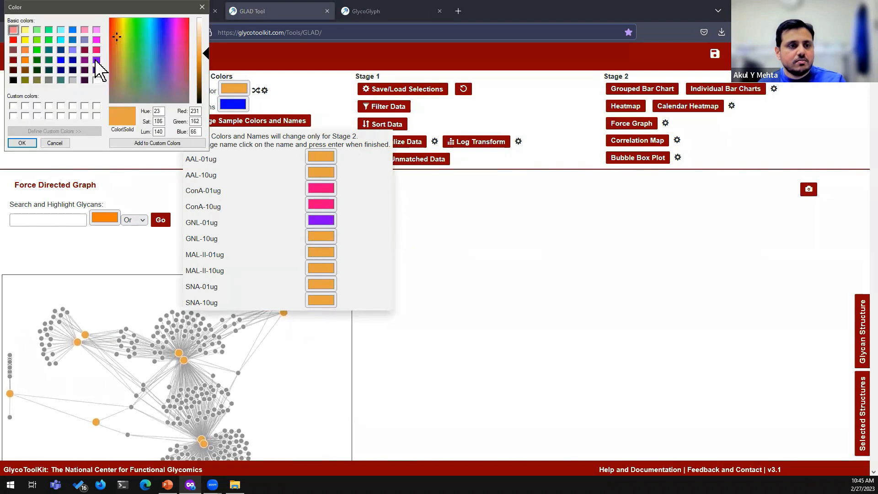
{"action": "left_click", "coordinate": [96, 60]}
{"action": "left_click", "coordinate": [22, 143]}
Set the sample colors of MAL-II-01ug and MAL-II-10ug to teal
{"action": "left_click", "coordinate": [317, 254]}
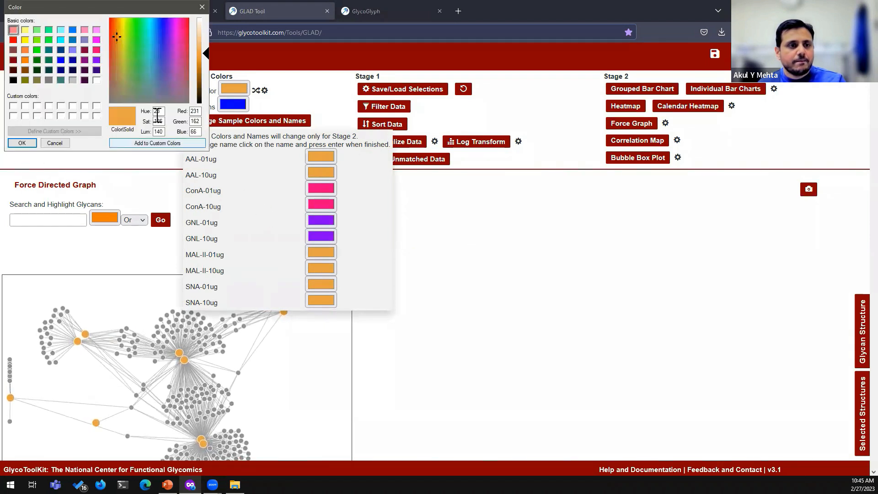
{"action": "left_click", "coordinate": [48, 50]}
{"action": "left_click", "coordinate": [22, 142]}
{"action": "left_click", "coordinate": [330, 268]}
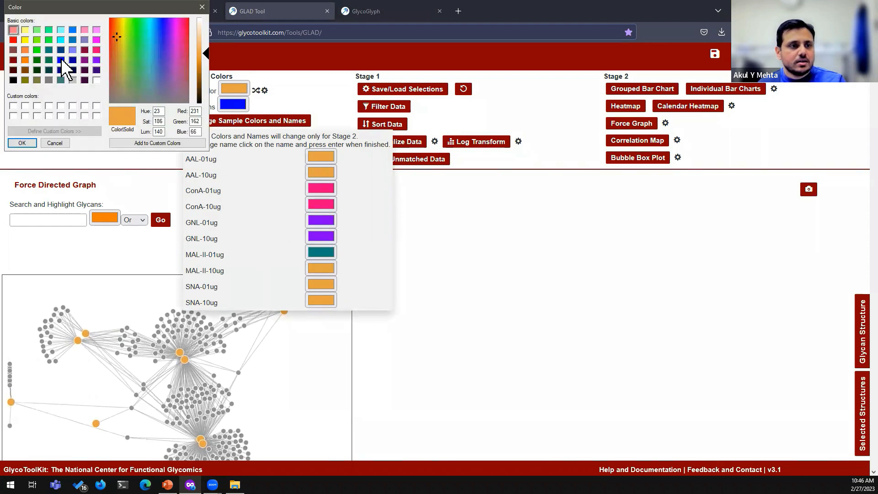
{"action": "left_click", "coordinate": [49, 49]}
{"action": "left_click", "coordinate": [22, 143]}
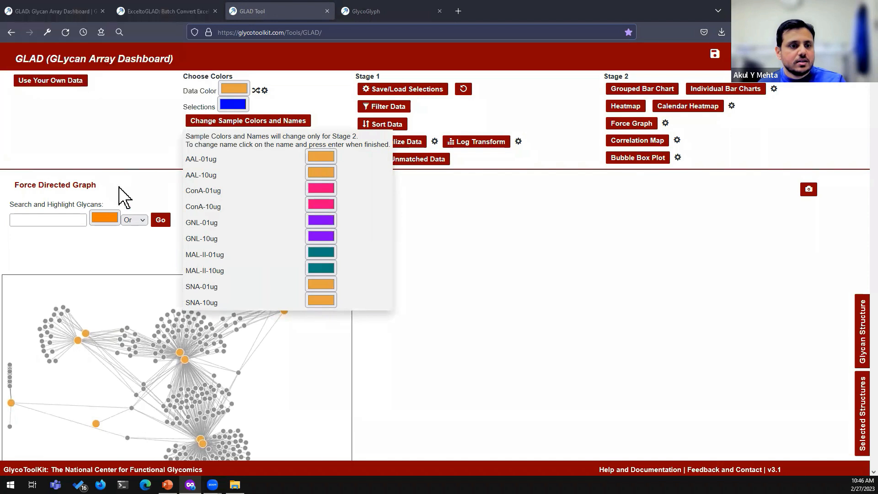
Set the sample colors of SNA-01ug and SNA-10ug to dark red
{"action": "left_click", "coordinate": [317, 281]}
{"action": "left_click", "coordinate": [13, 60]}
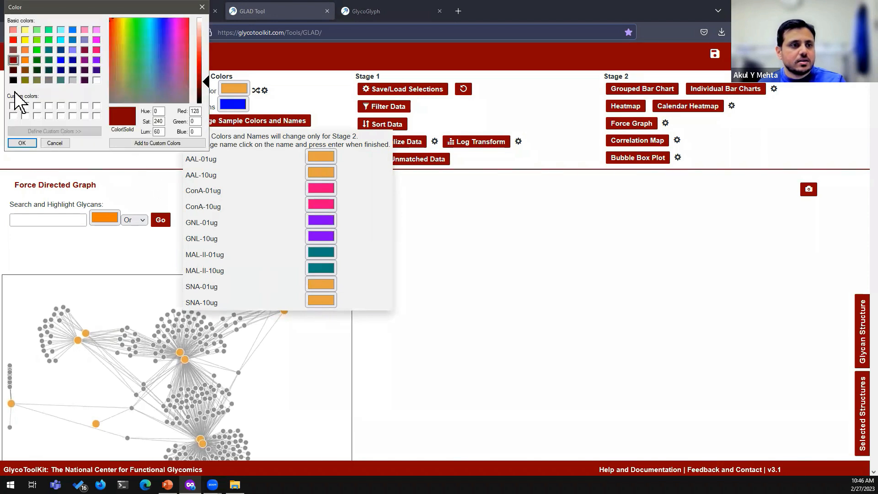
{"action": "left_click", "coordinate": [22, 143]}
{"action": "left_click", "coordinate": [335, 298]}
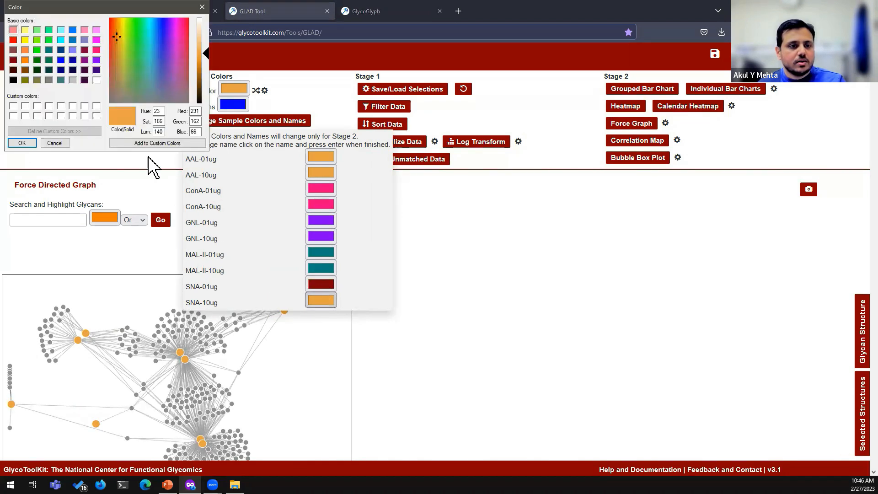
{"action": "left_click", "coordinate": [13, 60]}
{"action": "left_click", "coordinate": [22, 142]}
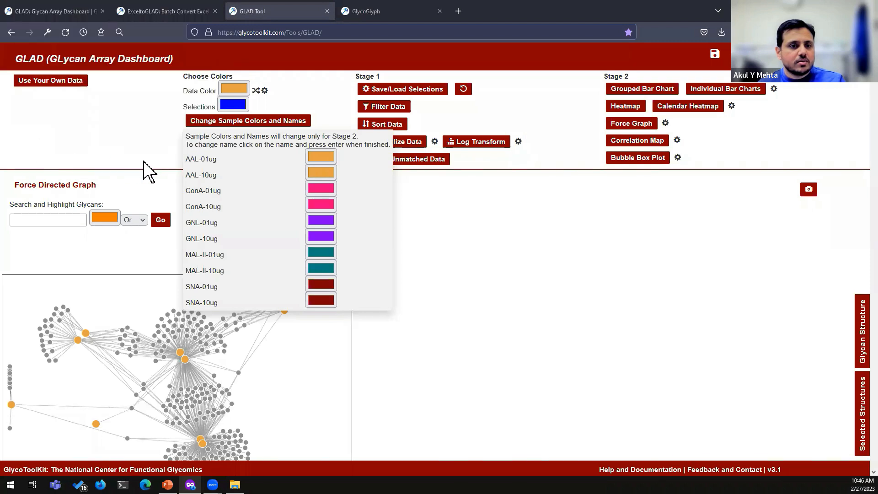
Save the current selections to GLAD_Selection.txt in the GLAD demo folder, replacing the existing file
{"action": "mouse_move", "coordinate": [431, 94]}
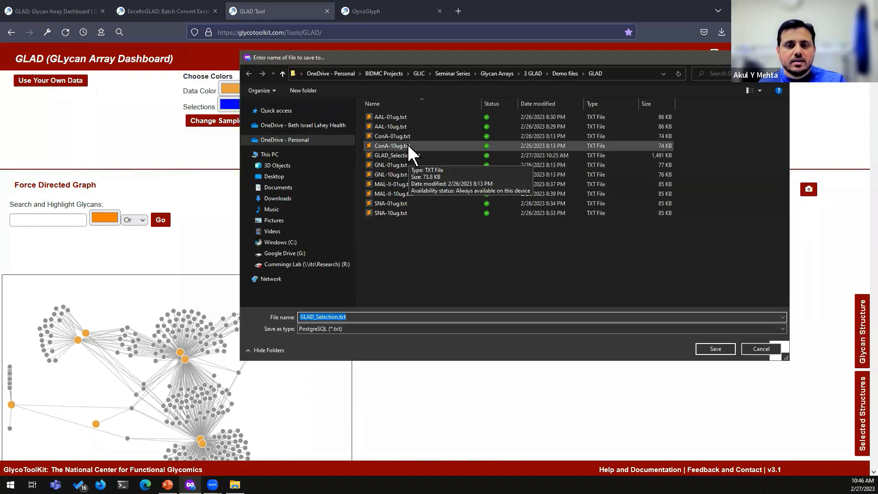
{"action": "left_click", "coordinate": [414, 155]}
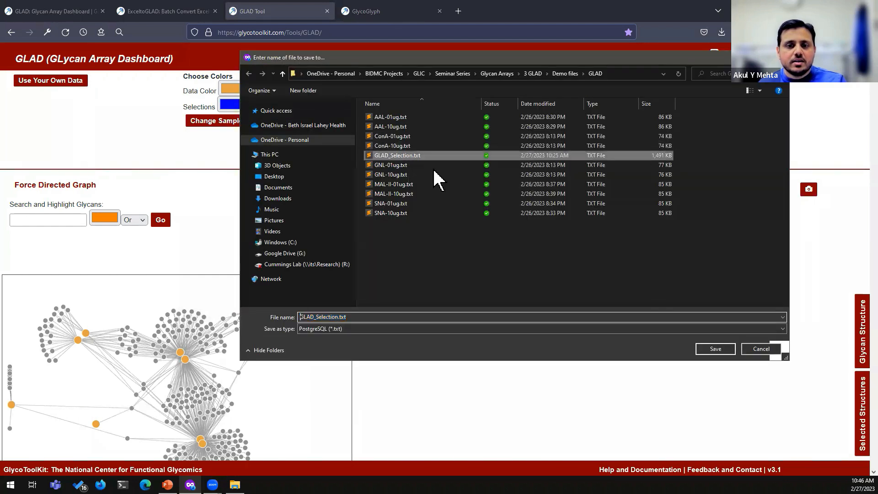
{"action": "left_click", "coordinate": [712, 349]}
{"action": "left_click", "coordinate": [460, 243]}
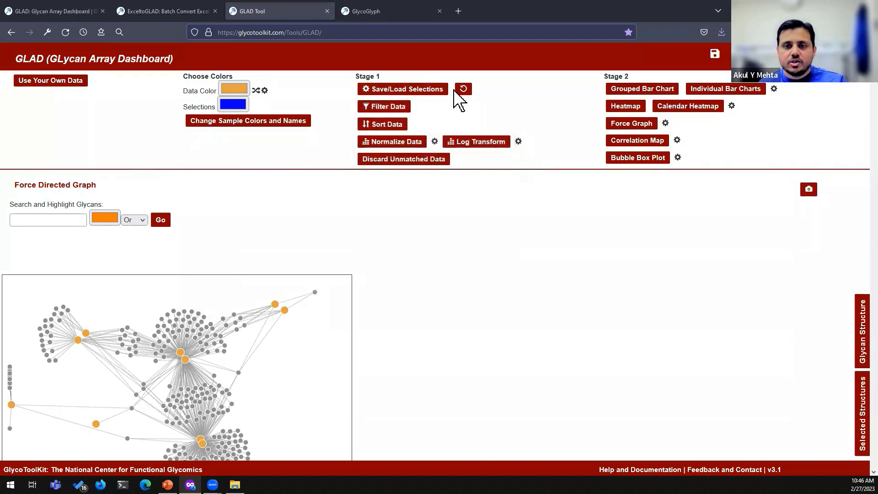
Redraw the force directed graph with the new sample colors
{"action": "left_click", "coordinate": [633, 124]}
{"action": "scroll", "coordinate": [397, 271], "scroll_direction": "down", "scroll_amount": 3}
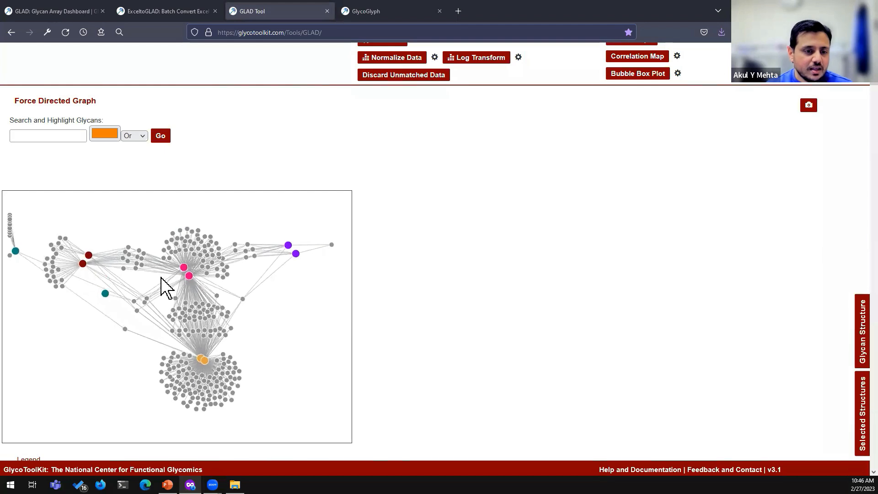
Examine the SNA sample nodes and the glycans they share with other lectins, and isolate the links of the glycan with ID 477
{"action": "mouse_move", "coordinate": [86, 252]}
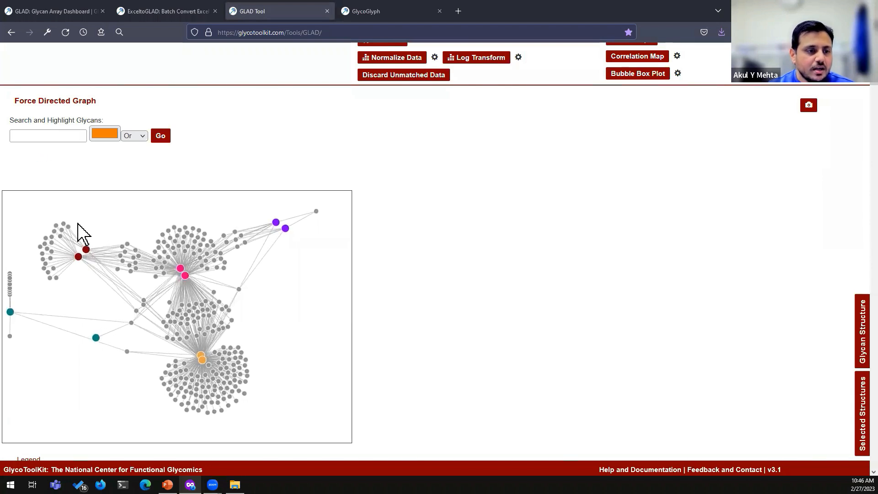
{"action": "mouse_move", "coordinate": [69, 225]}
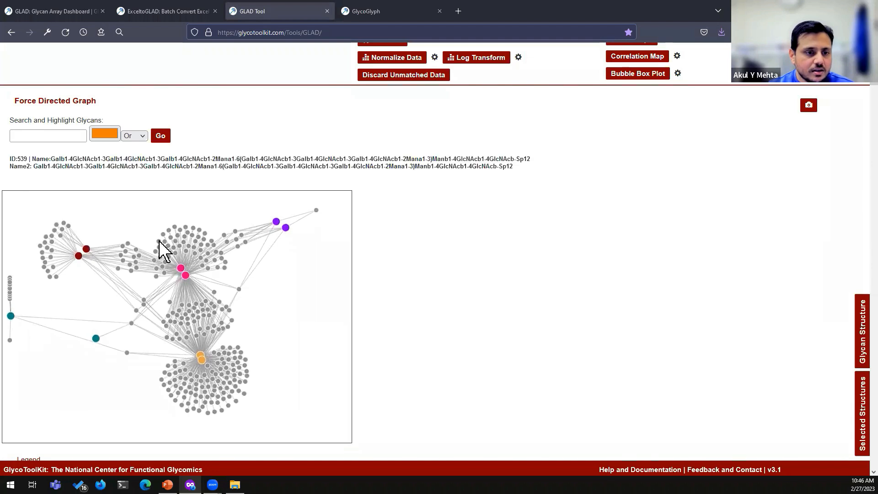
{"action": "mouse_move", "coordinate": [136, 248]}
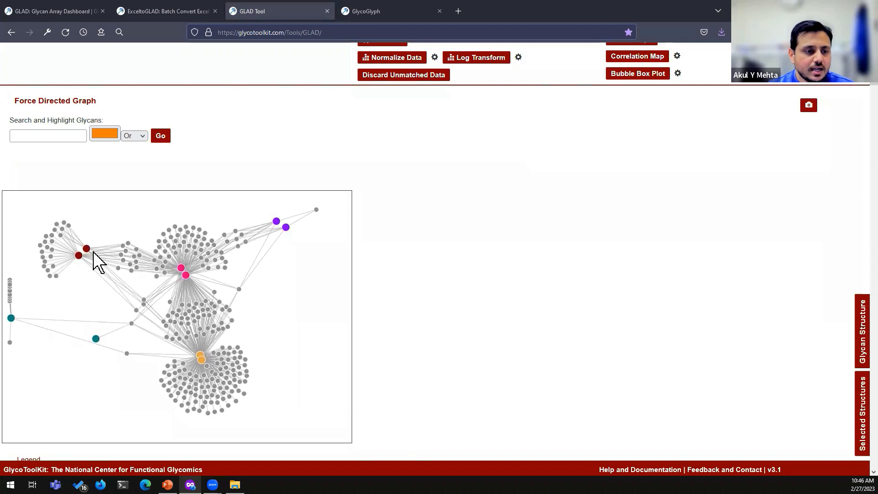
{"action": "left_click_drag", "start_coordinate": [87, 248], "coordinate": [87, 239]}
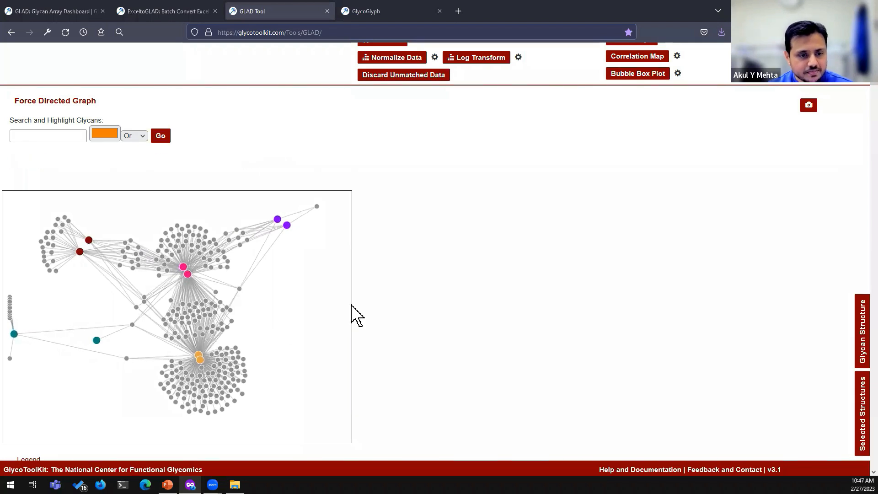
{"action": "mouse_move", "coordinate": [144, 298]}
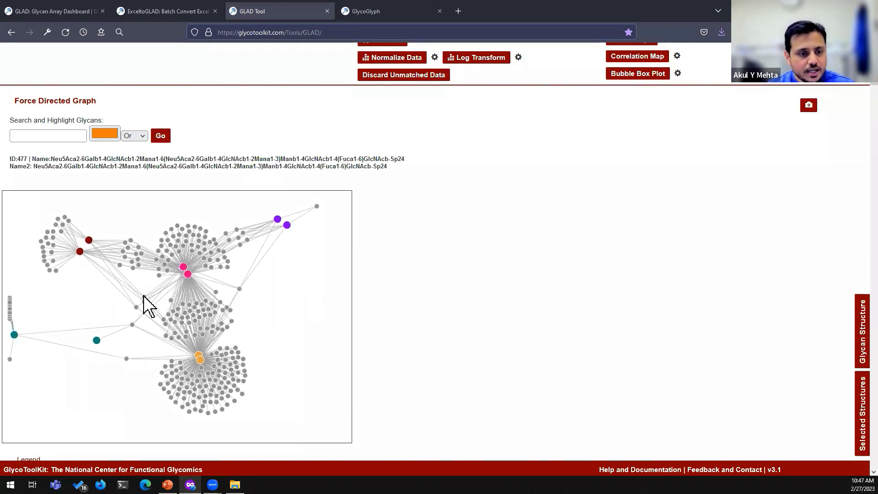
{"action": "left_click", "coordinate": [144, 297]}
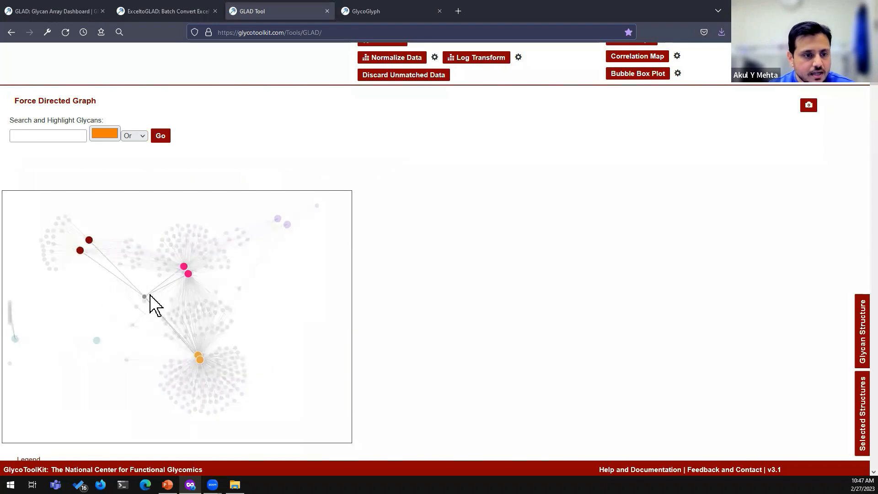
{"action": "mouse_move", "coordinate": [145, 297]}
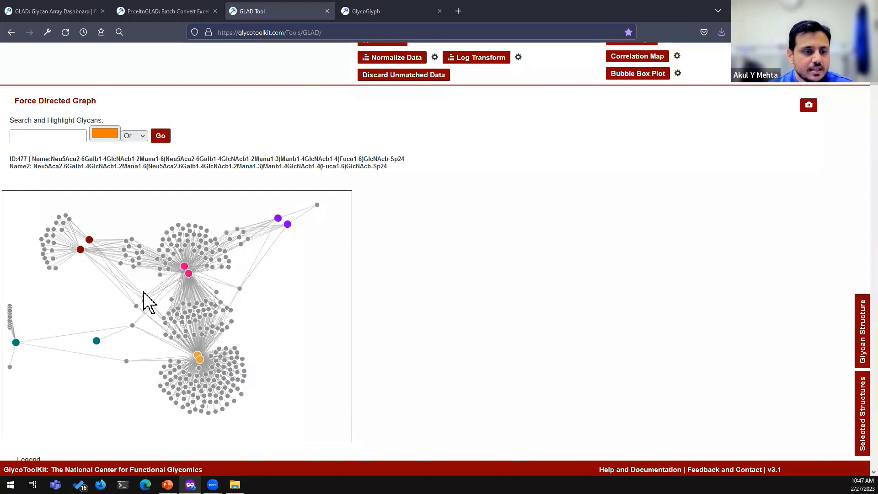
{"action": "mouse_move", "coordinate": [213, 258]}
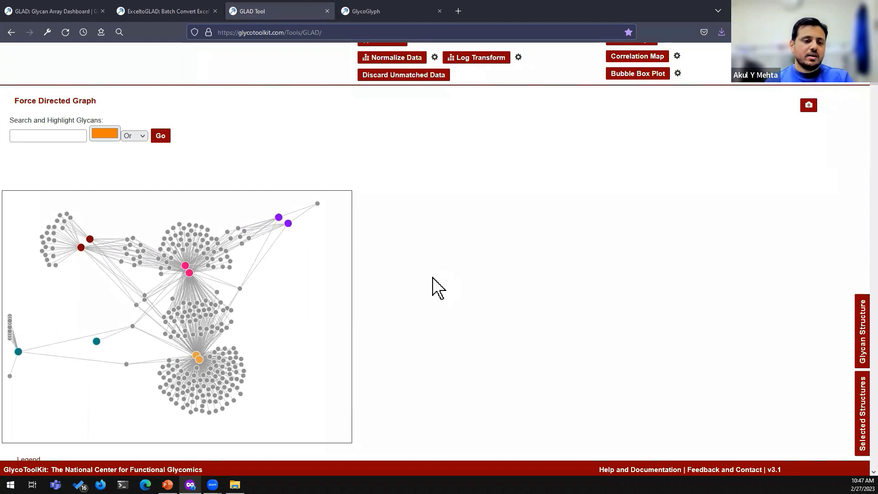
Review the force graph's legend and its options for force range, non-binders, force strength and link distance
{"action": "scroll", "coordinate": [449, 269], "scroll_direction": "up", "scroll_amount": 1}
{"action": "scroll", "coordinate": [446, 268], "scroll_direction": "down", "scroll_amount": 2}
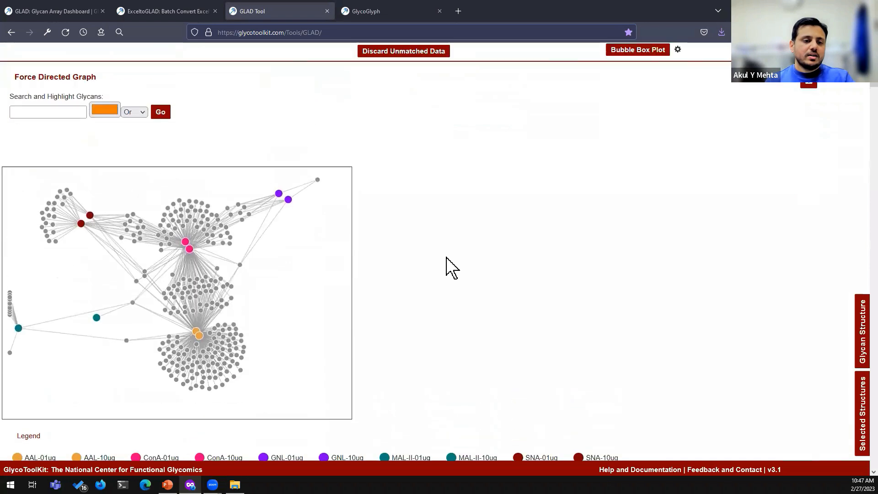
{"action": "scroll", "coordinate": [243, 268], "scroll_direction": "up", "scroll_amount": 1}
{"action": "scroll", "coordinate": [691, 158], "scroll_direction": "up", "scroll_amount": 1}
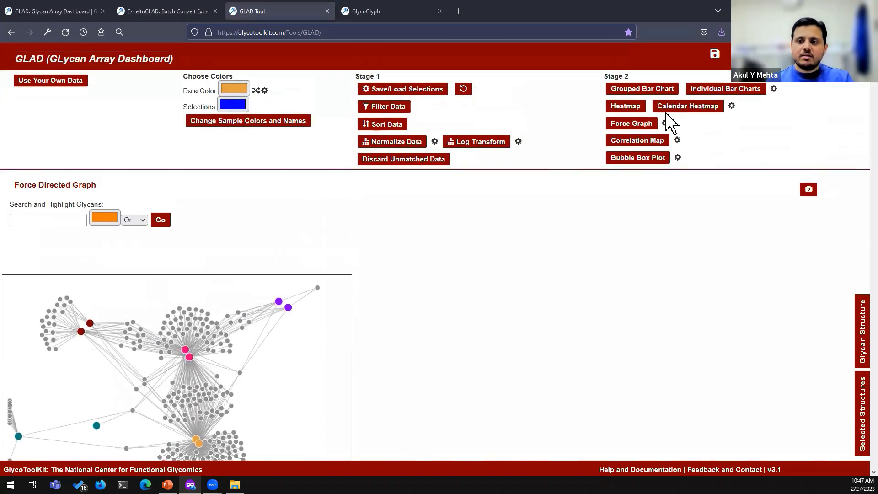
{"action": "left_click", "coordinate": [665, 123]}
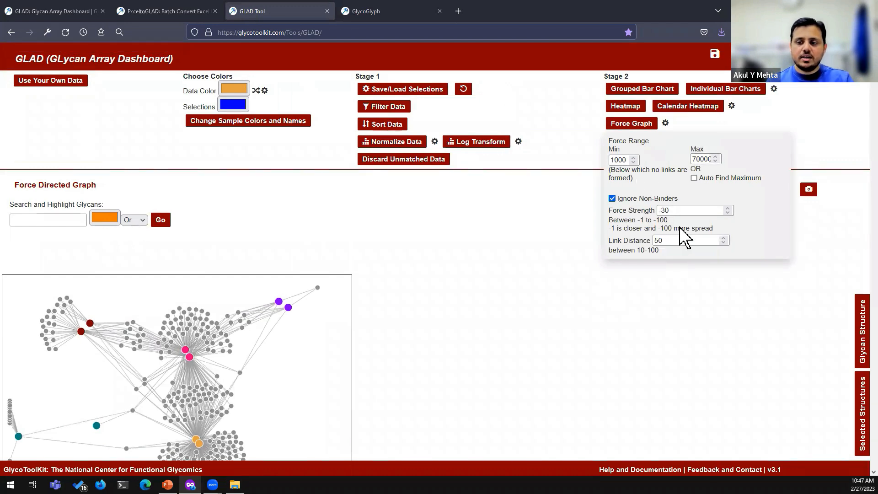
{"action": "left_click", "coordinate": [420, 257]}
{"action": "scroll", "coordinate": [419, 256], "scroll_direction": "down", "scroll_amount": 2}
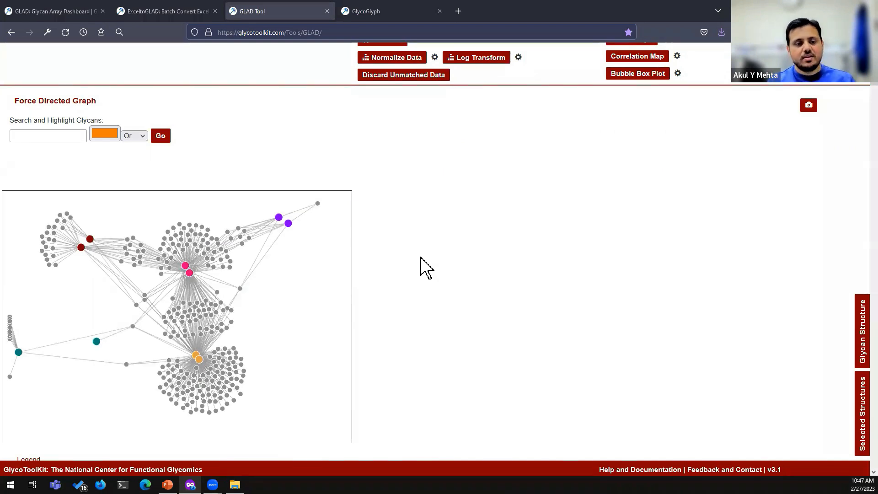
{"action": "scroll", "coordinate": [414, 270], "scroll_direction": "up", "scroll_amount": 1}
{"action": "scroll", "coordinate": [415, 272], "scroll_direction": "down", "scroll_amount": 1}
{"action": "scroll", "coordinate": [544, 275], "scroll_direction": "up", "scroll_amount": 1}
{"action": "scroll", "coordinate": [543, 274], "scroll_direction": "up", "scroll_amount": 1}
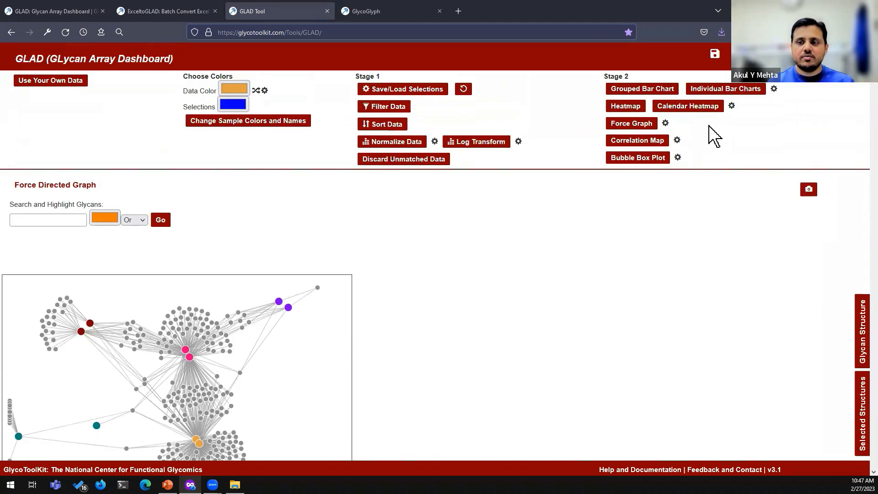
{"action": "left_click", "coordinate": [665, 123]}
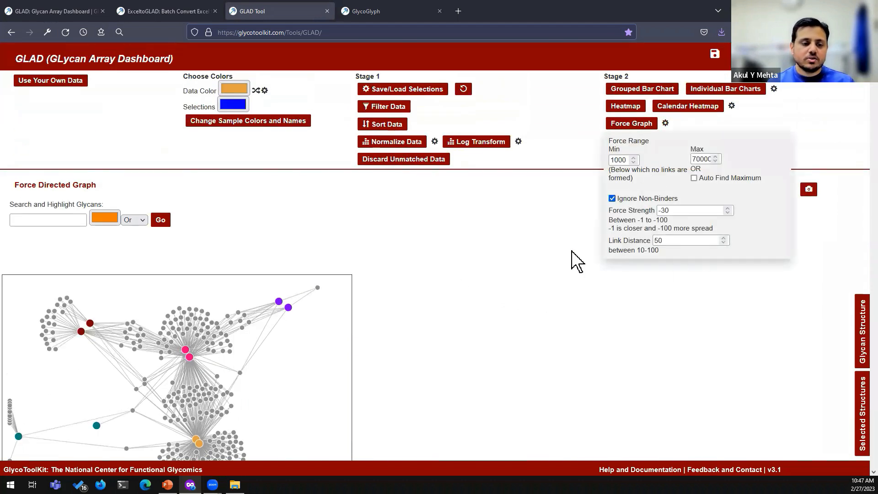
{"action": "left_click", "coordinate": [512, 274]}
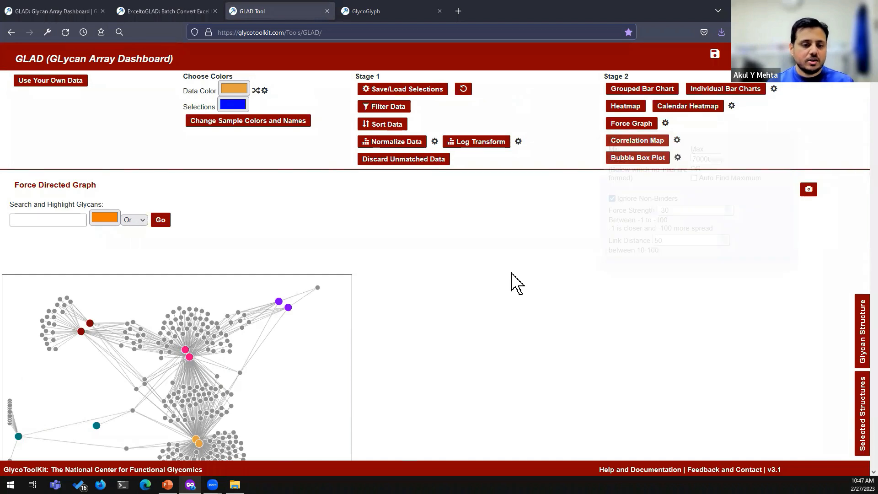
Search for Neu5Ac and highlight the matching glycans in orange in the force graph
{"action": "scroll", "coordinate": [519, 280], "scroll_direction": "down", "scroll_amount": 2}
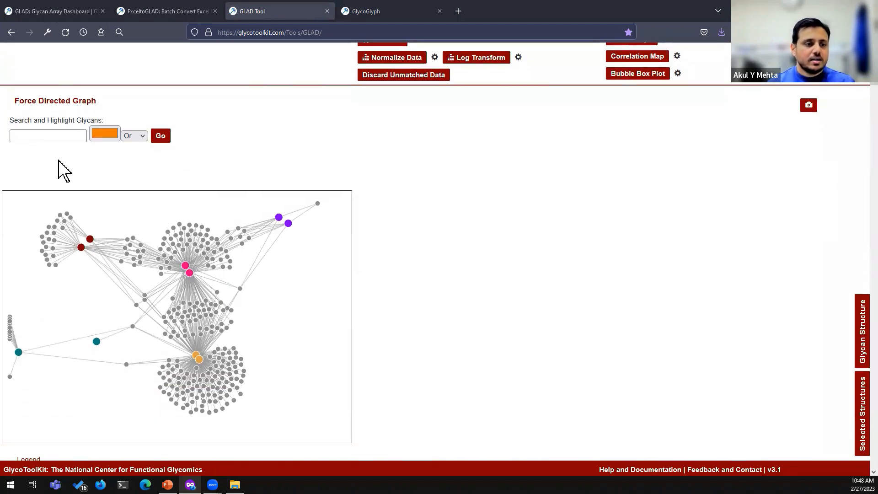
{"action": "left_click", "coordinate": [51, 134]}
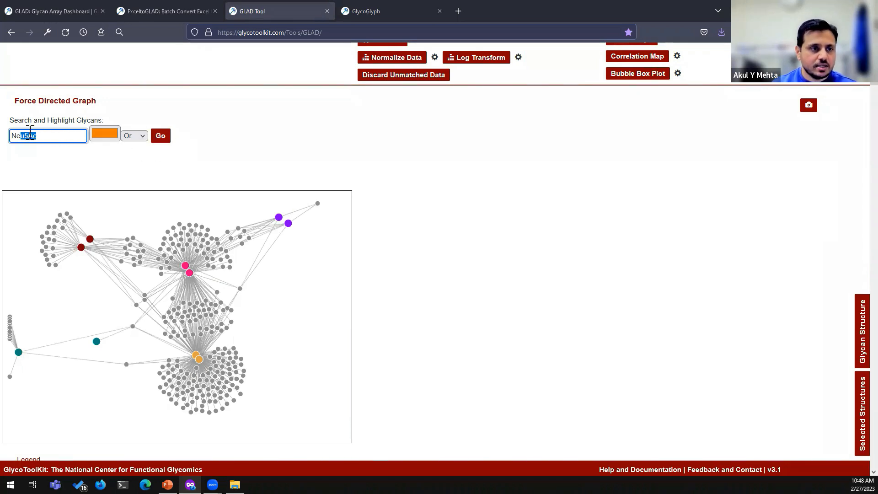
{"action": "left_click", "coordinate": [160, 136]}
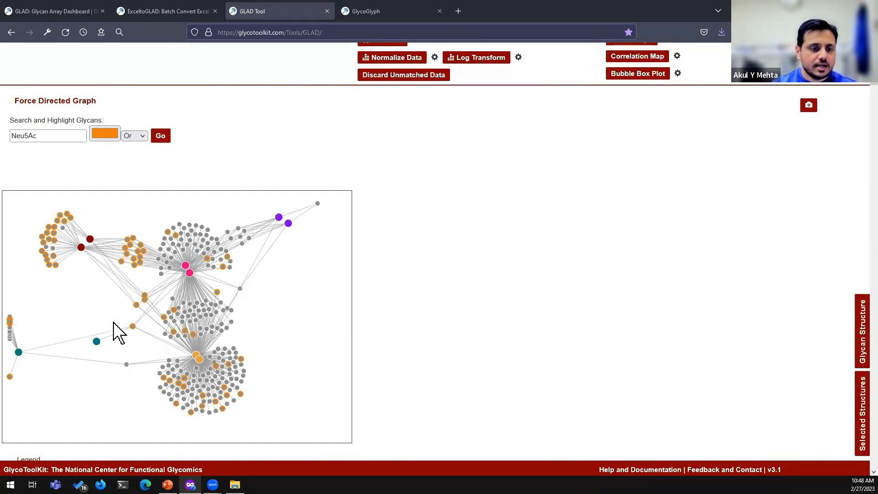
Clear the glycan search term and remove the highlighting from the force graph
{"action": "left_click", "coordinate": [54, 136]}
{"action": "key", "text": "BackSpace"}
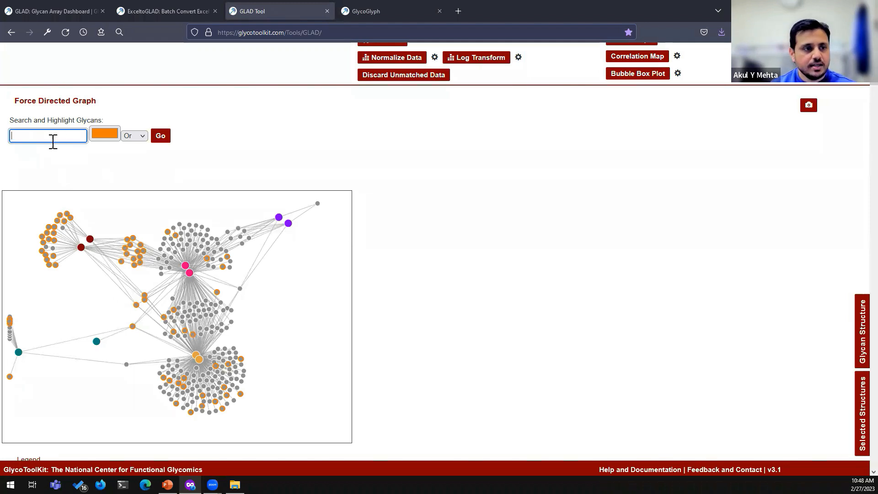
{"action": "left_click", "coordinate": [169, 139]}
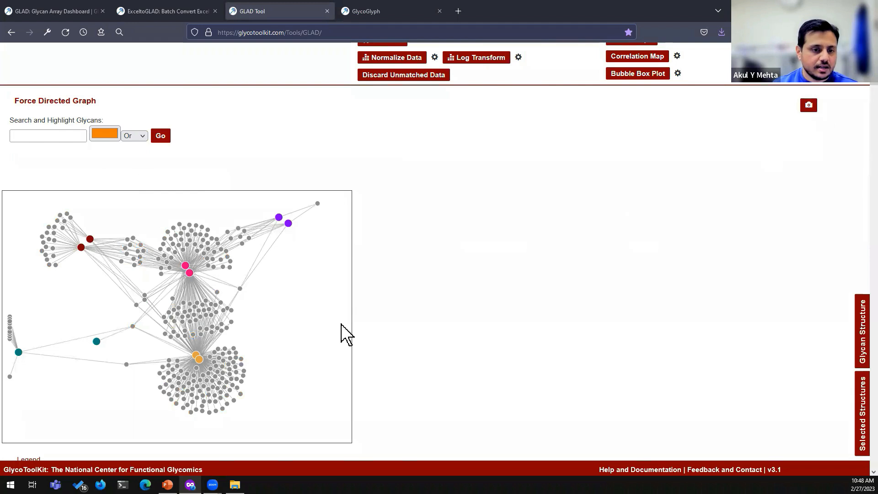
Show the glycan structure viewer and inspect the drawn structures of several glycan nodes around the ConA cluster
{"action": "scroll", "coordinate": [494, 253], "scroll_direction": "up", "scroll_amount": 2}
{"action": "scroll", "coordinate": [566, 273], "scroll_direction": "down", "scroll_amount": 1}
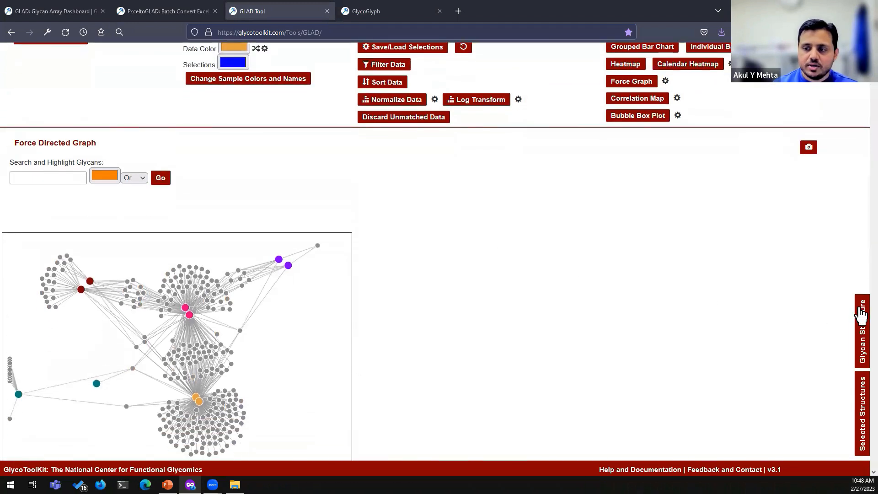
{"action": "left_click", "coordinate": [789, 337]}
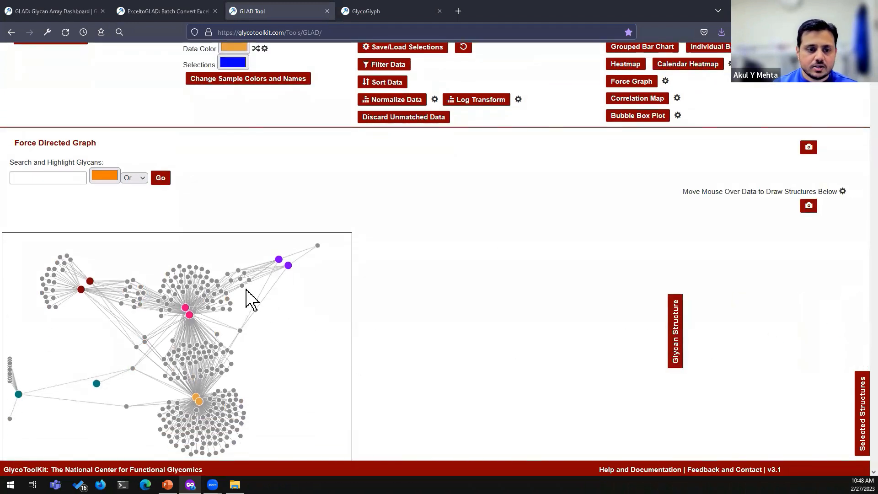
{"action": "mouse_move", "coordinate": [242, 286]}
{"action": "mouse_move", "coordinate": [231, 311]}
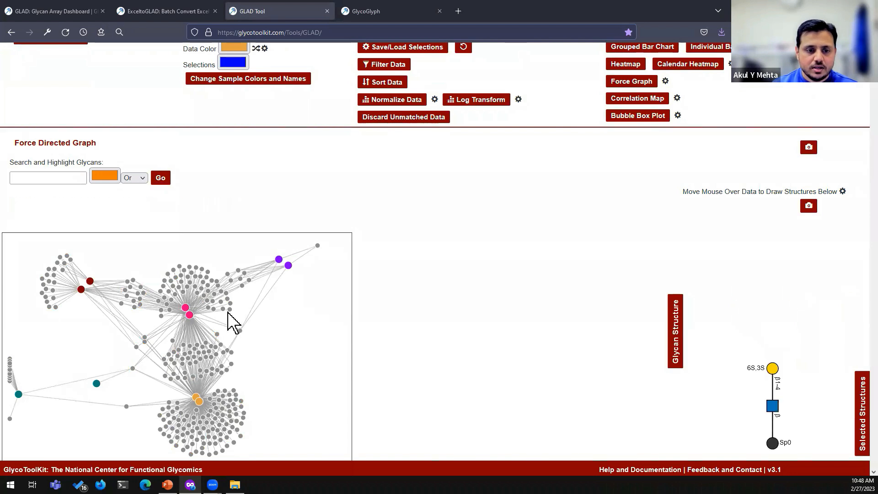
{"action": "mouse_move", "coordinate": [239, 331]}
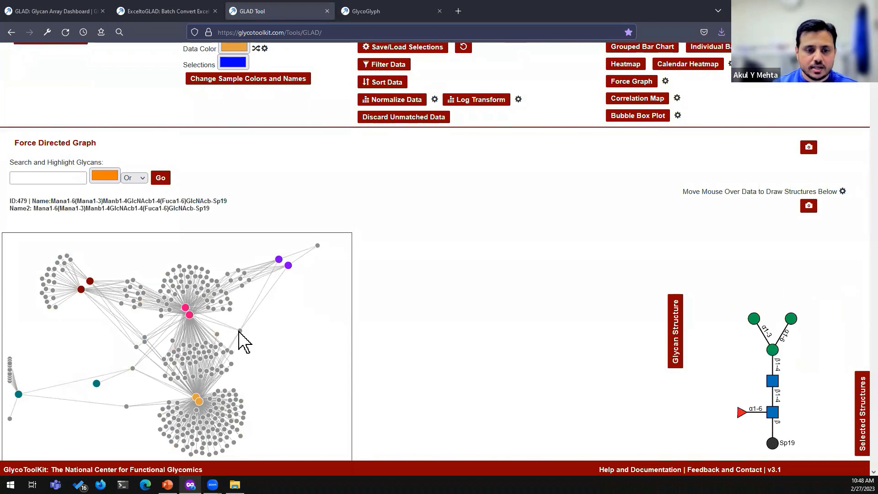
Hide the glycan structure viewer and redraw the force graph with a minimum force range of 5000
{"action": "left_click", "coordinate": [676, 353]}
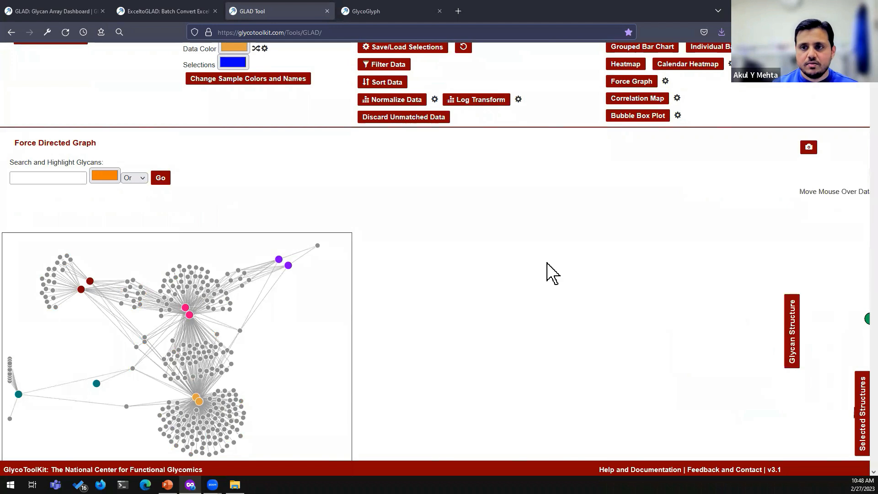
{"action": "left_click", "coordinate": [666, 81]}
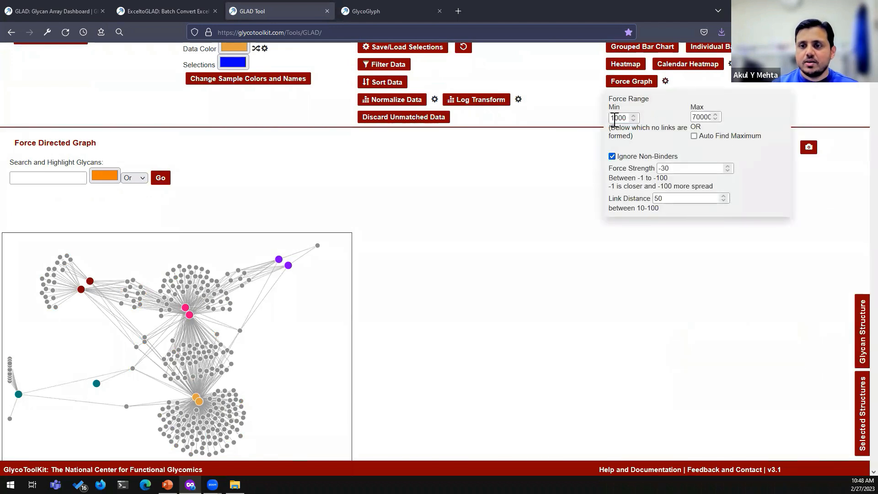
{"action": "left_click_drag", "start_coordinate": [629, 119], "coordinate": [606, 120]}
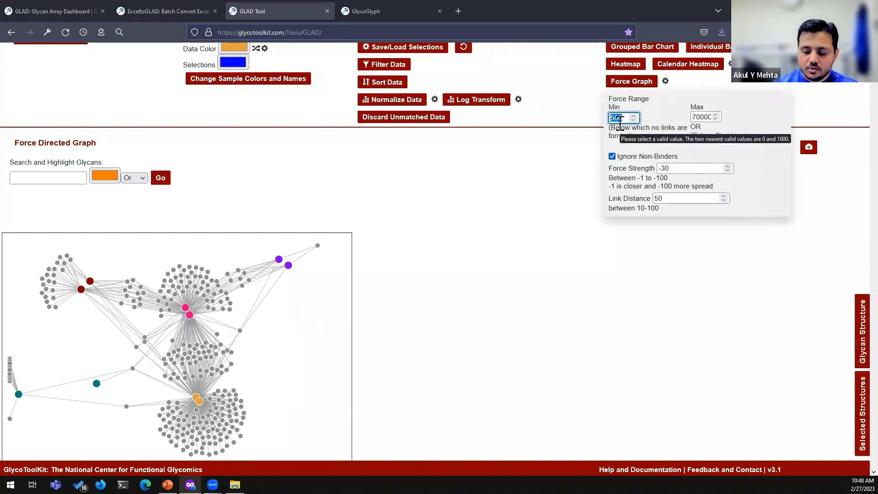
{"action": "type", "text": "0"}
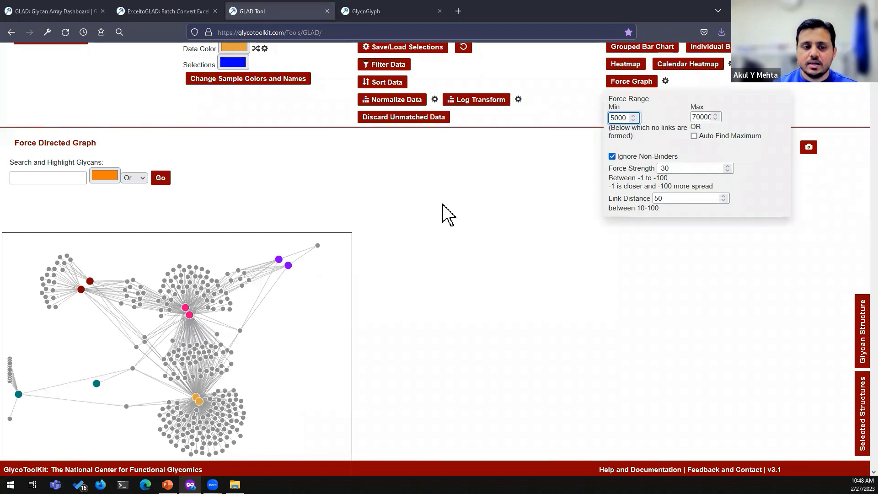
{"action": "left_click", "coordinate": [631, 86]}
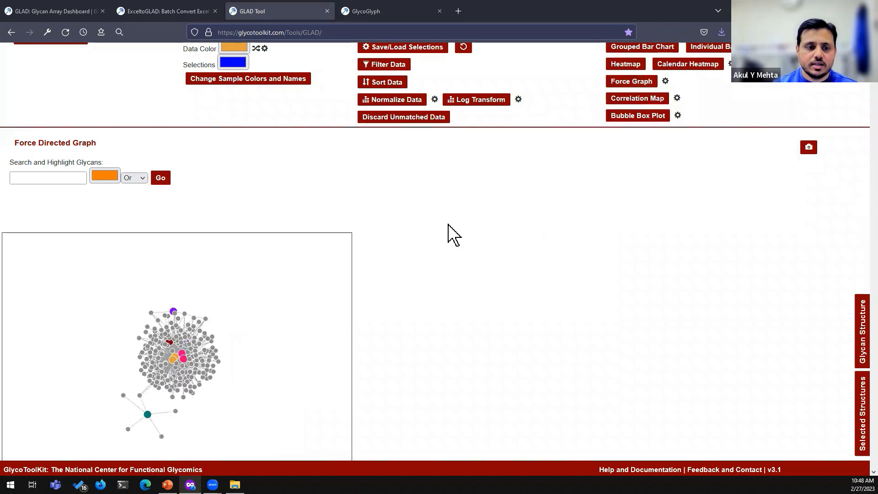
{"action": "scroll", "coordinate": [469, 214], "scroll_direction": "down", "scroll_amount": 1}
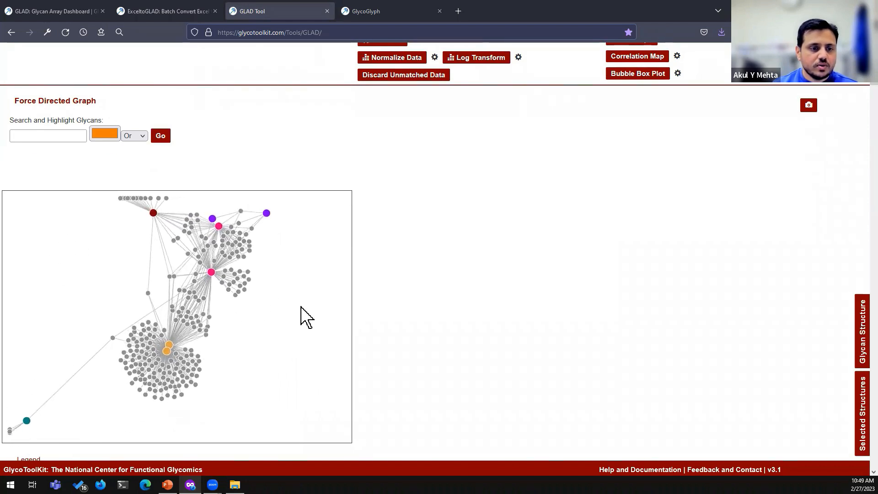
{"action": "scroll", "coordinate": [696, 143], "scroll_direction": "up", "scroll_amount": 2}
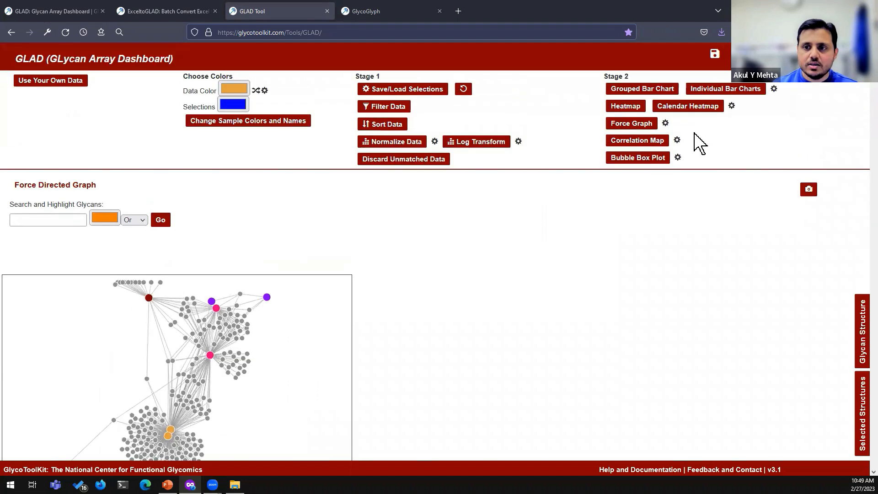
{"action": "left_click", "coordinate": [665, 123]}
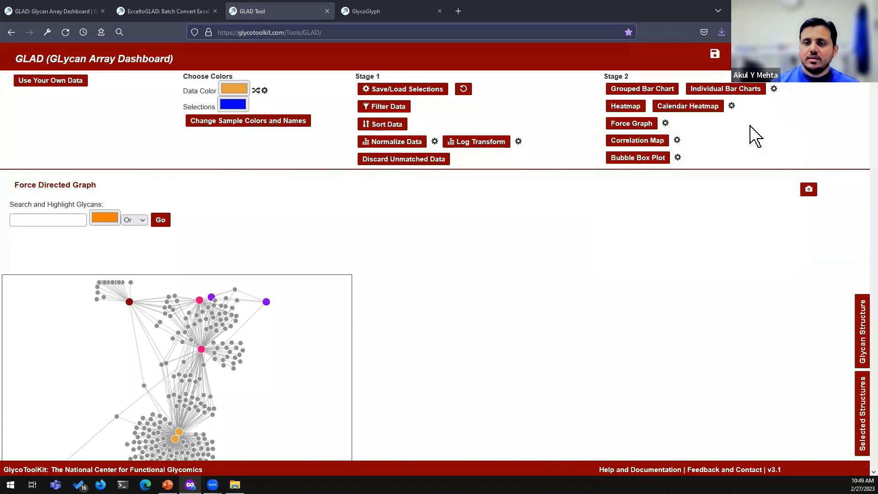
Create the correlation map for the samples and show the scatter plot of AAL-10ug against AAL-01ug
{"action": "left_click", "coordinate": [633, 144]}
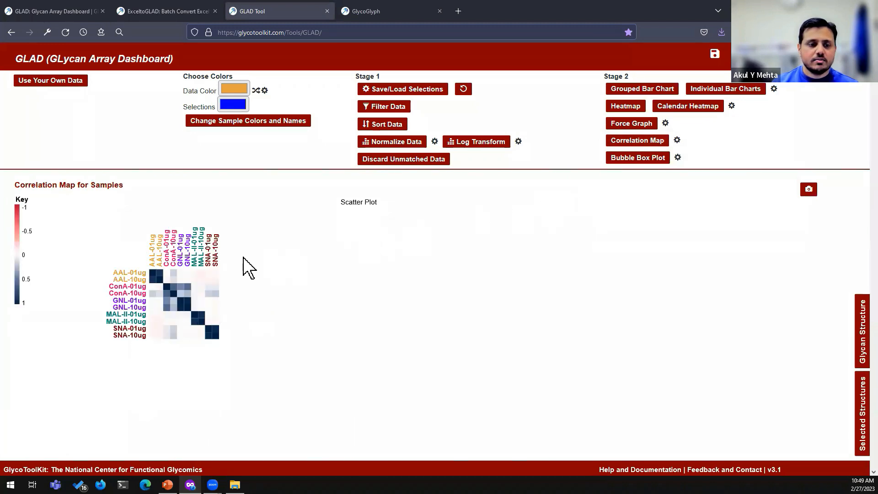
{"action": "left_click_drag", "start_coordinate": [128, 281], "coordinate": [92, 274]}
{"action": "mouse_move", "coordinate": [126, 267]}
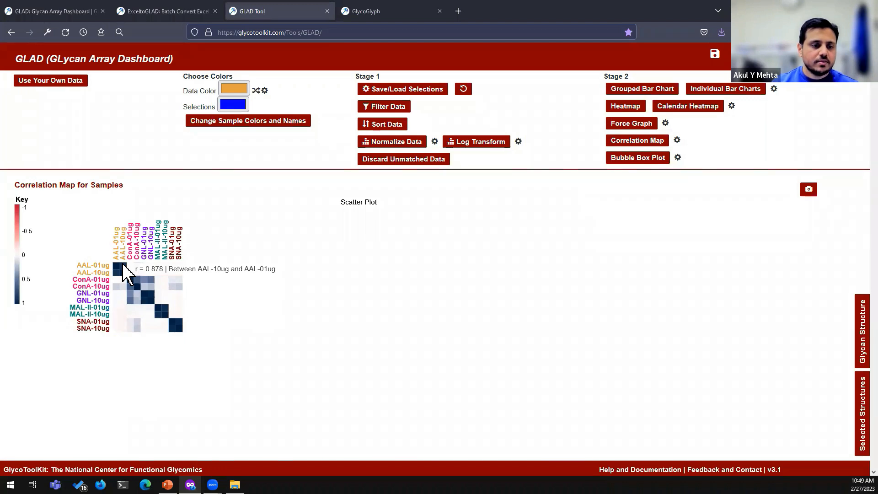
{"action": "left_click", "coordinate": [122, 266]}
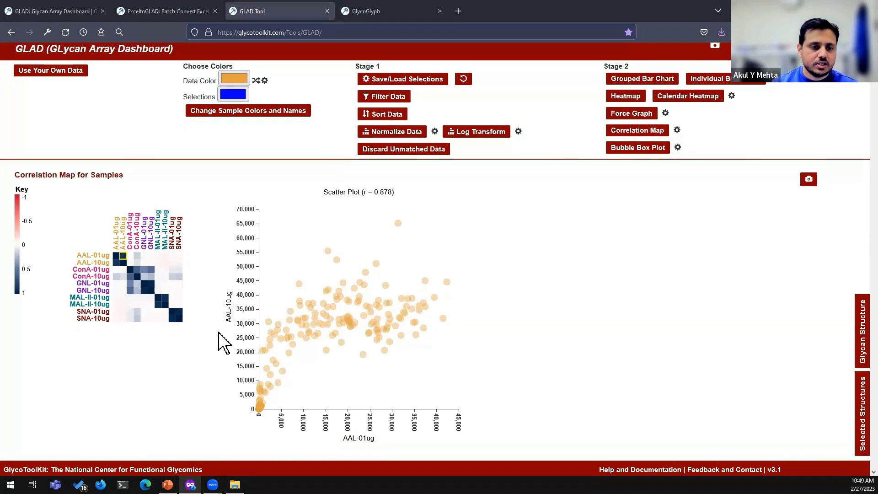
{"action": "scroll", "coordinate": [219, 336], "scroll_direction": "down", "scroll_amount": 1}
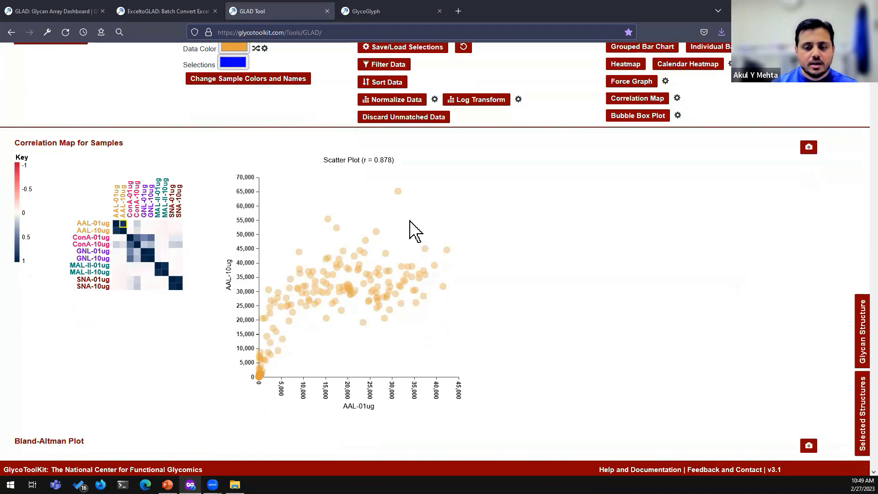
{"action": "mouse_move", "coordinate": [442, 235]}
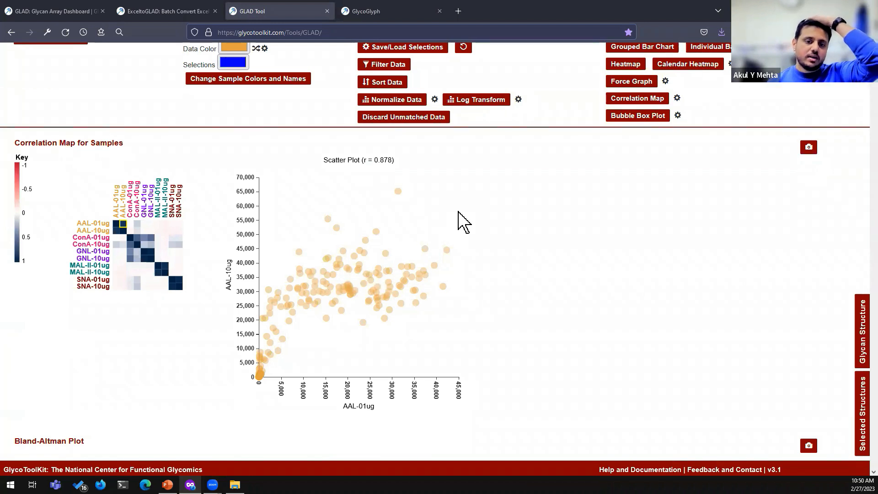
Show the scatter plot of ConA-10ug against GNL-10ug and inspect the glycan names of its outlying points
{"action": "mouse_move", "coordinate": [125, 220]}
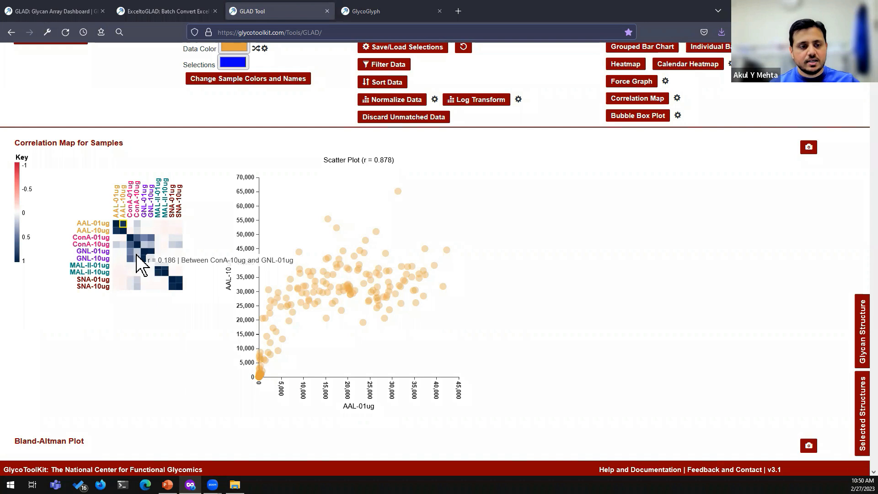
{"action": "left_click", "coordinate": [138, 258]}
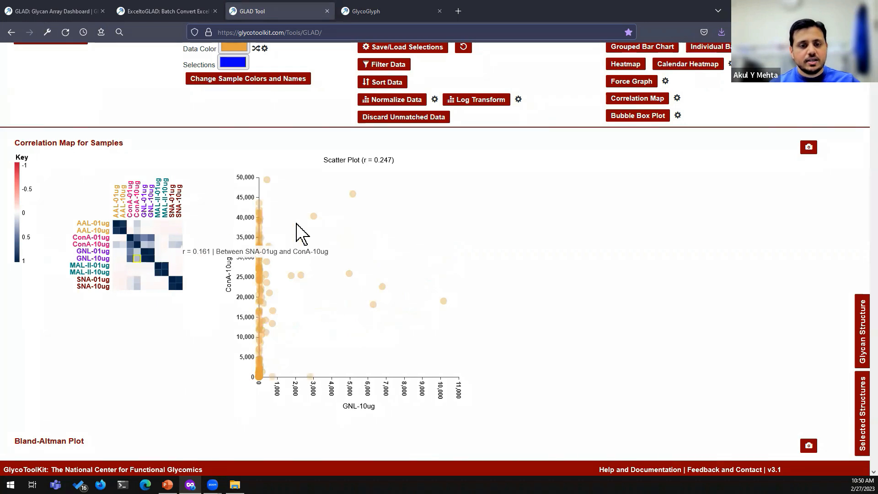
{"action": "mouse_move", "coordinate": [442, 304]}
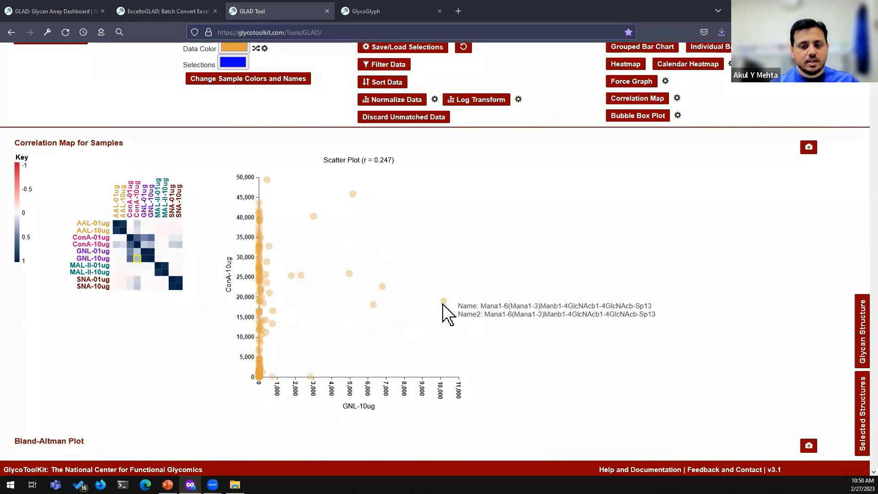
{"action": "mouse_move", "coordinate": [355, 202]}
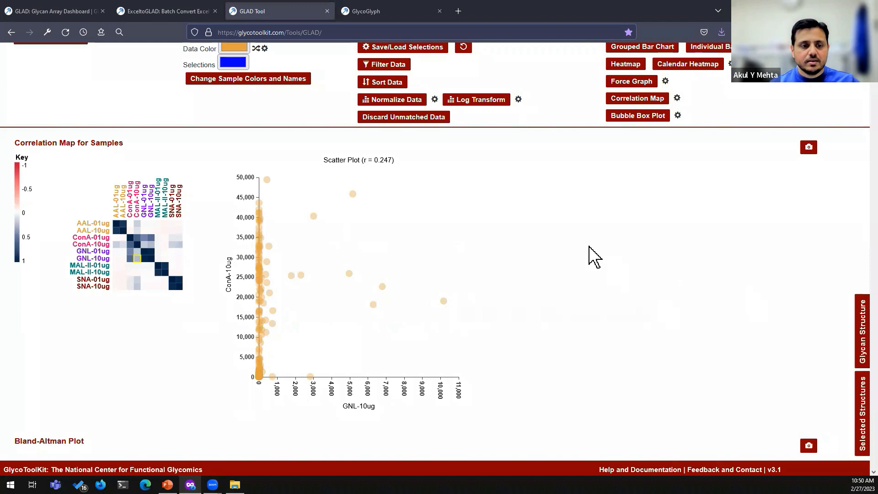
Review the correlation map's limits of agreement and color theme options, and examine the Bland-Altman plot below the scatter plot
{"action": "scroll", "coordinate": [591, 247], "scroll_direction": "up", "scroll_amount": 2}
{"action": "left_click", "coordinate": [677, 140]}
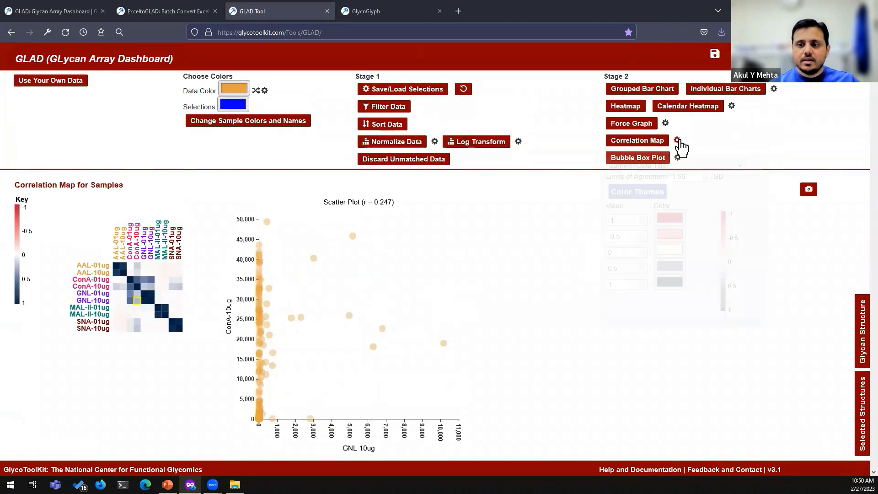
{"action": "left_click", "coordinate": [636, 193]}
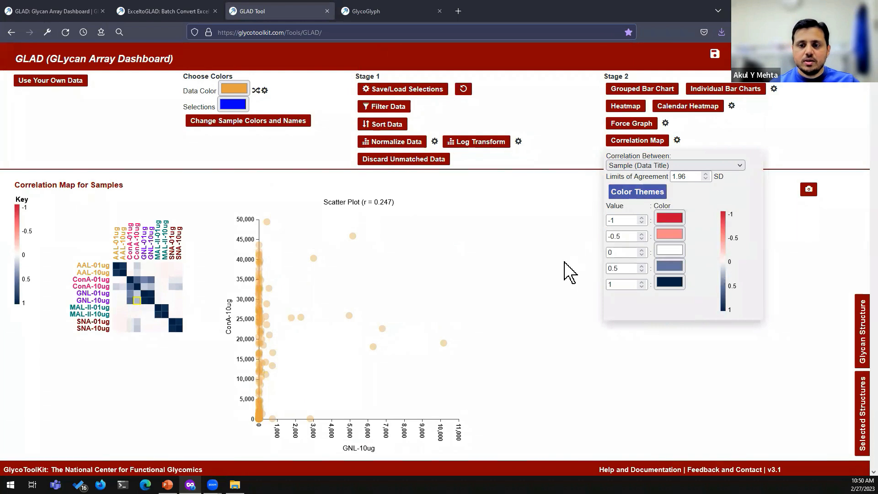
{"action": "left_click", "coordinate": [567, 273]}
{"action": "scroll", "coordinate": [567, 273], "scroll_direction": "down", "scroll_amount": 4}
{"action": "scroll", "coordinate": [294, 349], "scroll_direction": "down", "scroll_amount": 4}
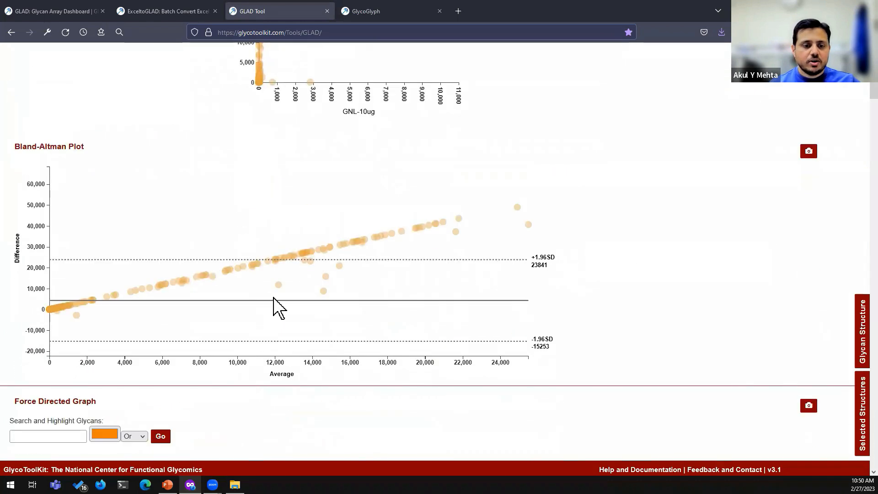
{"action": "scroll", "coordinate": [320, 247], "scroll_direction": "up", "scroll_amount": 6}
{"action": "scroll", "coordinate": [374, 290], "scroll_direction": "down", "scroll_amount": 5}
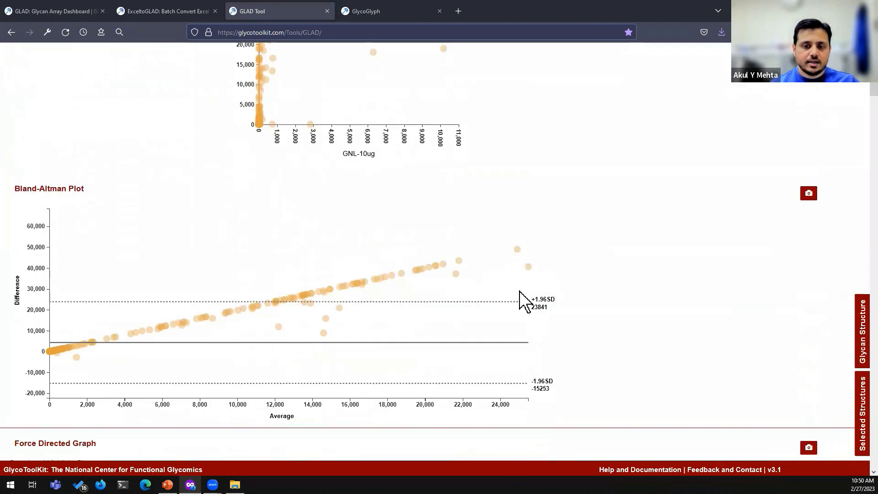
{"action": "scroll", "coordinate": [621, 275], "scroll_direction": "up", "scroll_amount": 7}
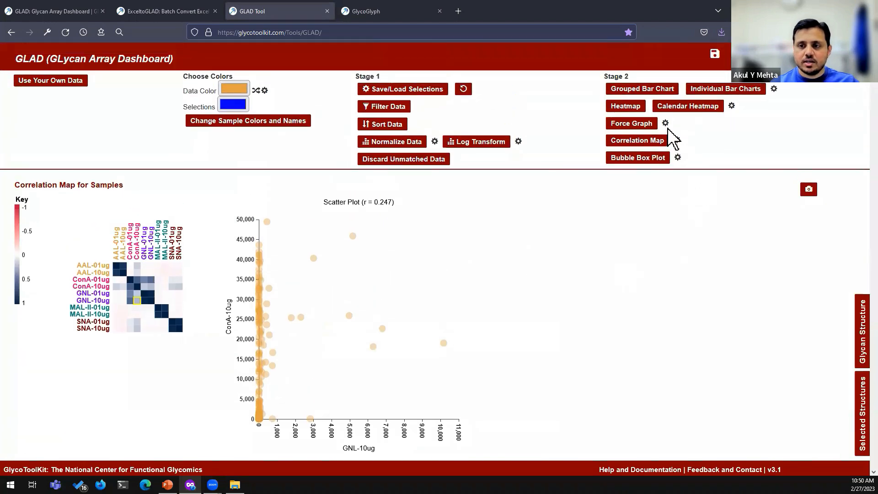
Set the correlation map's color theme values to 0, 0.25, 0.5, 0.75 and 1, and redraw the map
{"action": "left_click", "coordinate": [677, 141]}
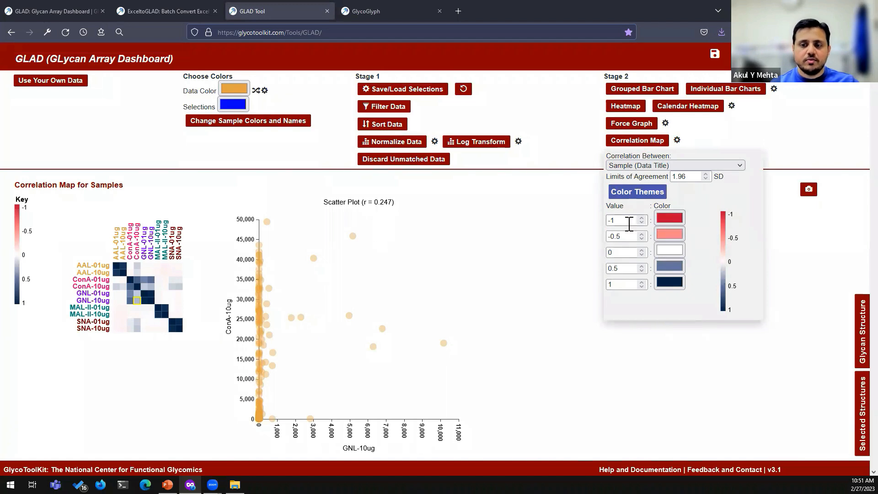
{"action": "left_click_drag", "start_coordinate": [621, 221], "coordinate": [606, 220]}
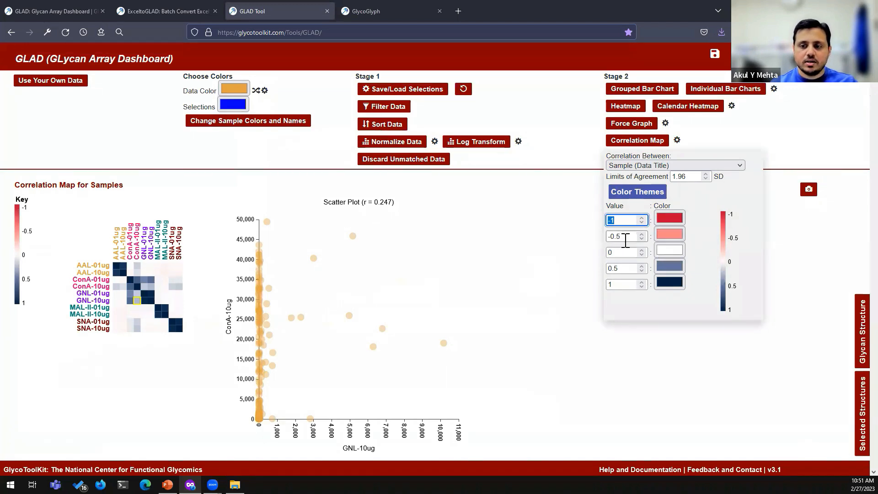
{"action": "type", "text": "0"}
{"action": "key", "text": "Tab"}
{"action": "key", "text": "Tab"}
{"action": "type", "text": "0.25"}
{"action": "key", "text": "Tab"}
{"action": "key", "text": "Tab"}
{"action": "type", "text": "1"}
{"action": "key", "text": "Tab"}
{"action": "key", "text": "shift+Tab"}
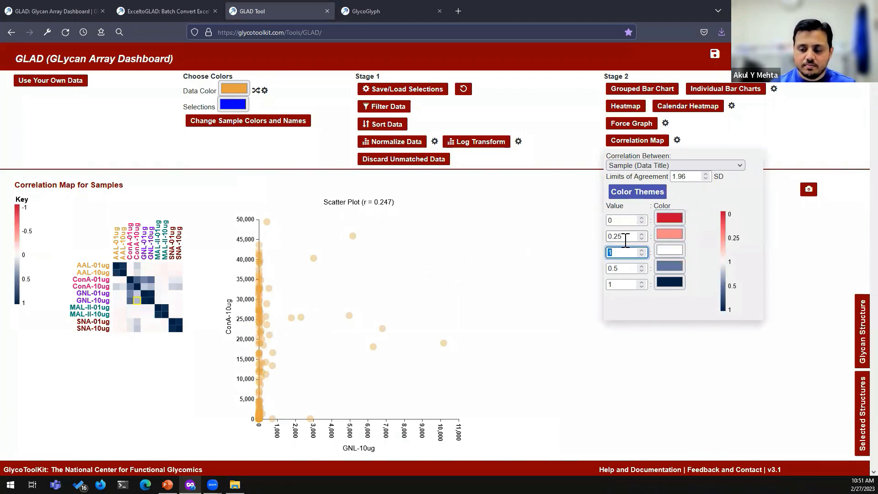
{"action": "type", "text": "0.5"}
{"action": "key", "text": "Tab"}
{"action": "key", "text": "Tab"}
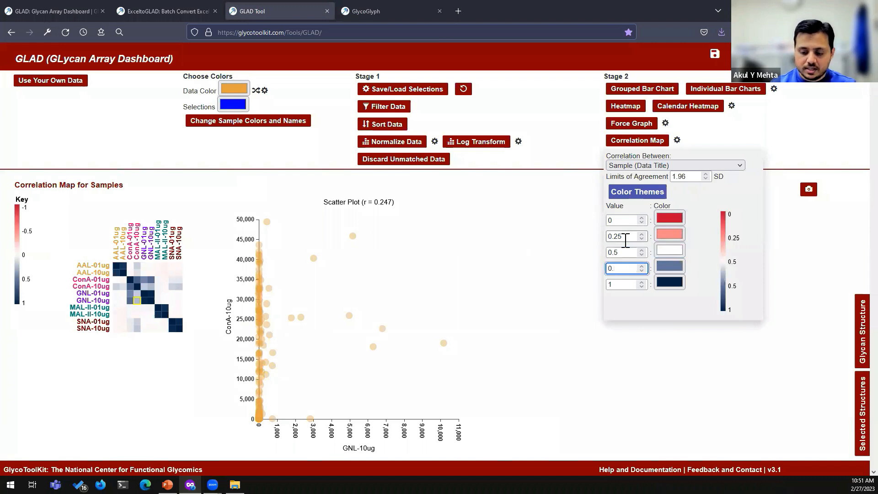
{"action": "left_click", "coordinate": [645, 142]}
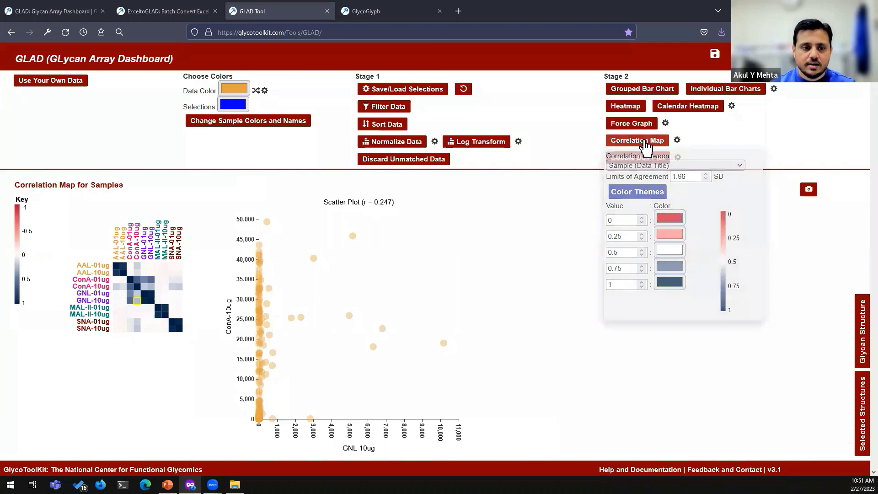
{"action": "mouse_move", "coordinate": [170, 281]}
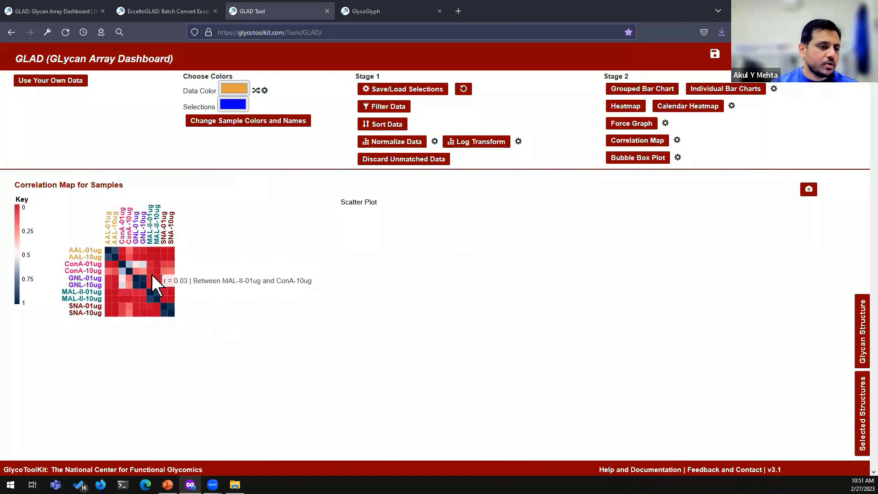
{"action": "mouse_move", "coordinate": [126, 265]}
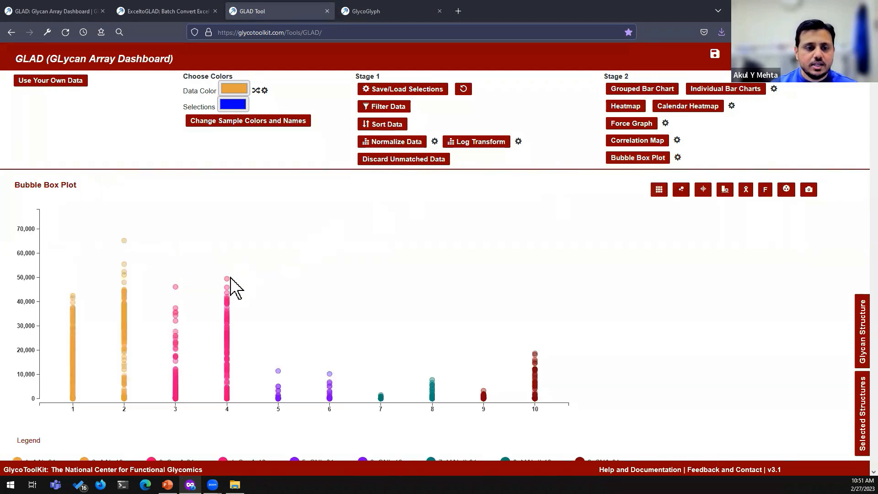
Inspect the highest ConA-10ug glycan across all samples in the bubble box plot and view its drawn structure
{"action": "mouse_move", "coordinate": [228, 282]}
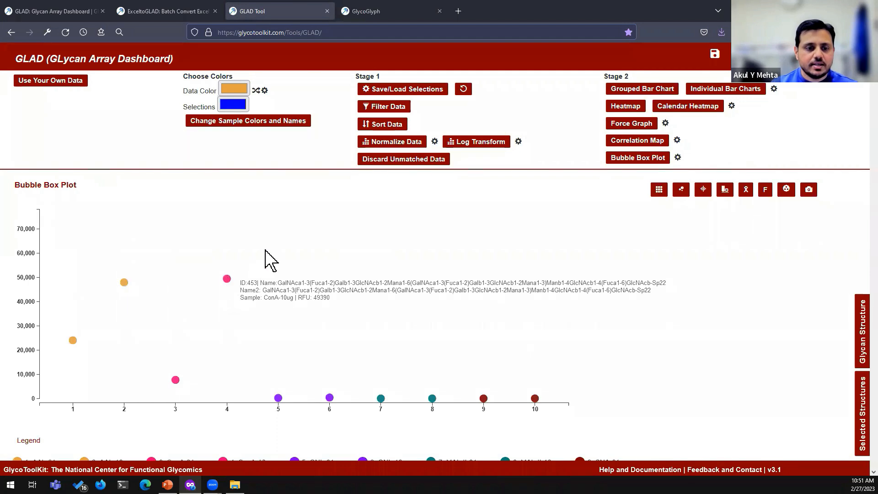
{"action": "scroll", "coordinate": [274, 253], "scroll_direction": "down", "scroll_amount": 2}
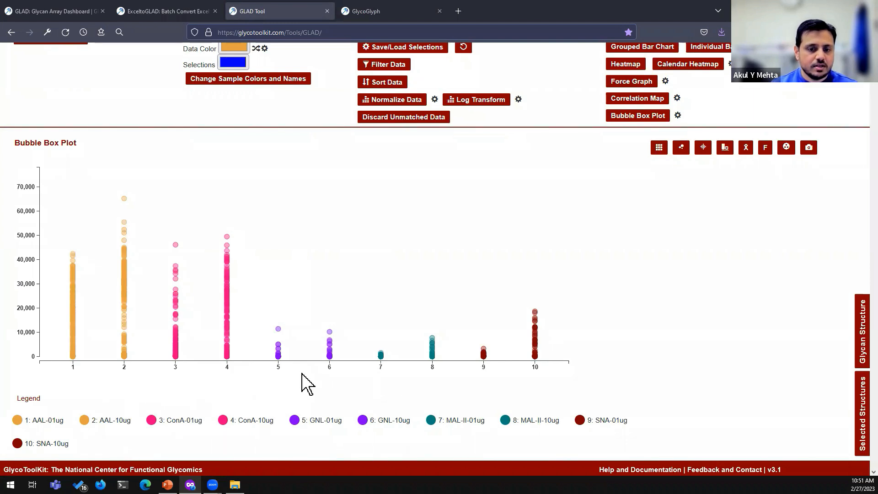
{"action": "left_click", "coordinate": [862, 330]}
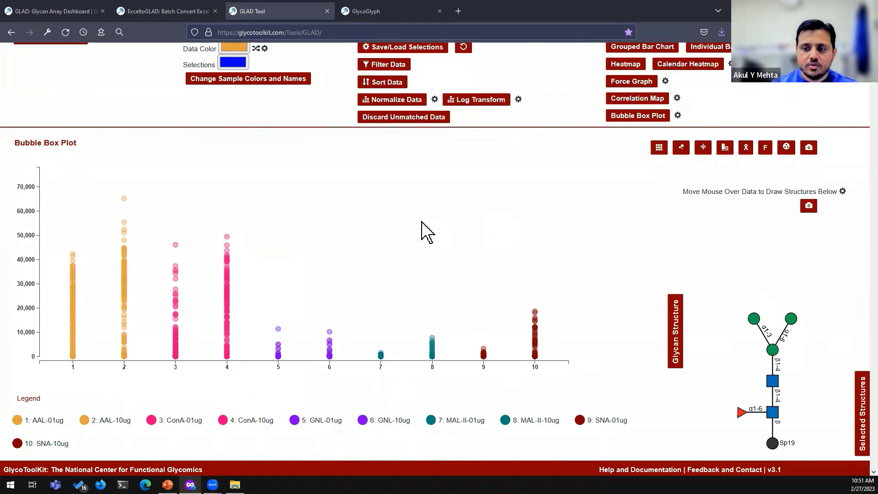
{"action": "mouse_move", "coordinate": [228, 237]}
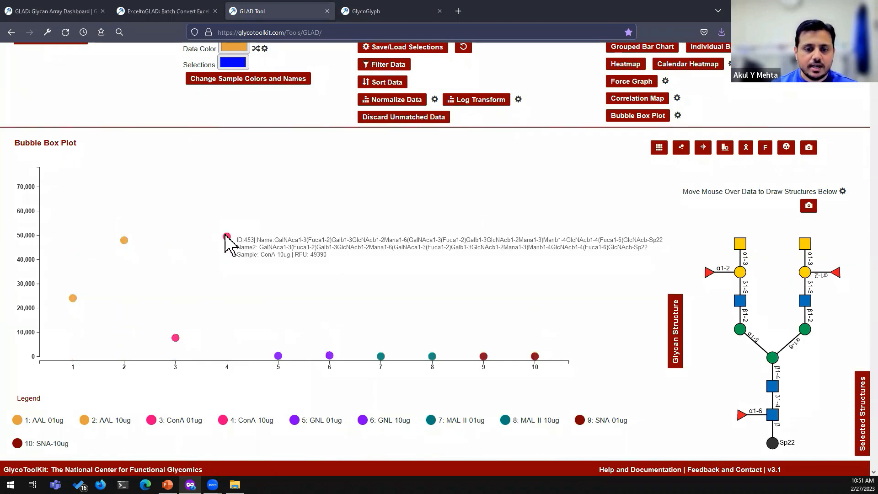
{"action": "left_click", "coordinate": [681, 328]}
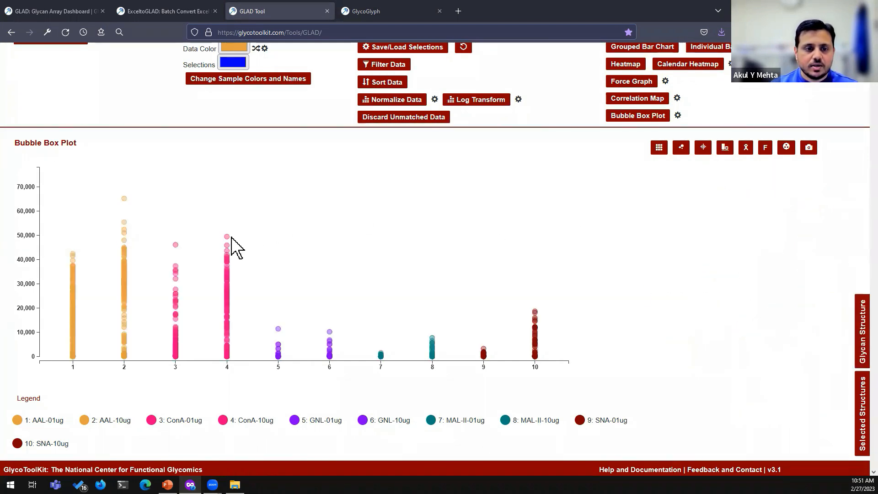
{"action": "mouse_move", "coordinate": [226, 238]}
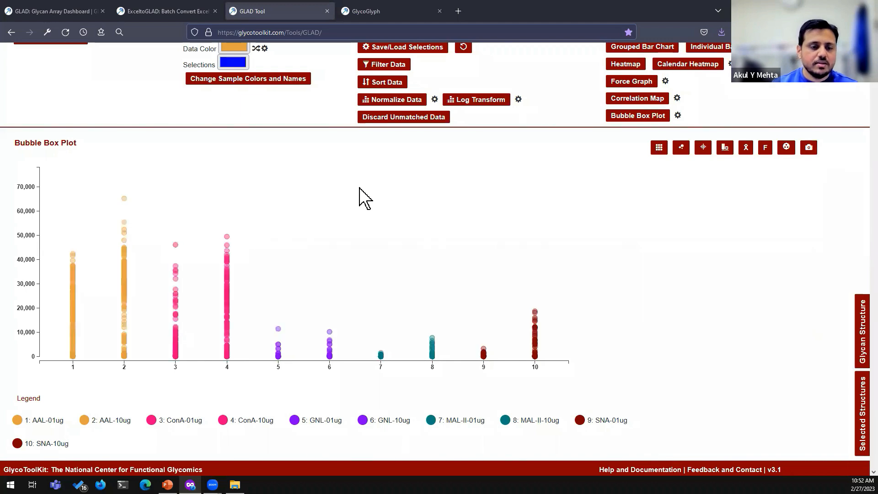
Switch the bubble box plot through its point arrangements and violin outlines, and overlay box plots on the samples
{"action": "left_click", "coordinate": [661, 151]}
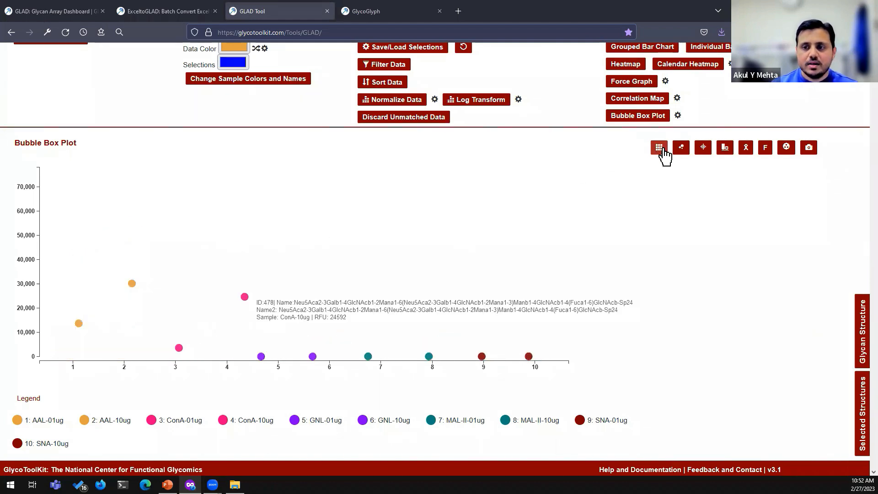
{"action": "left_click", "coordinate": [682, 150]}
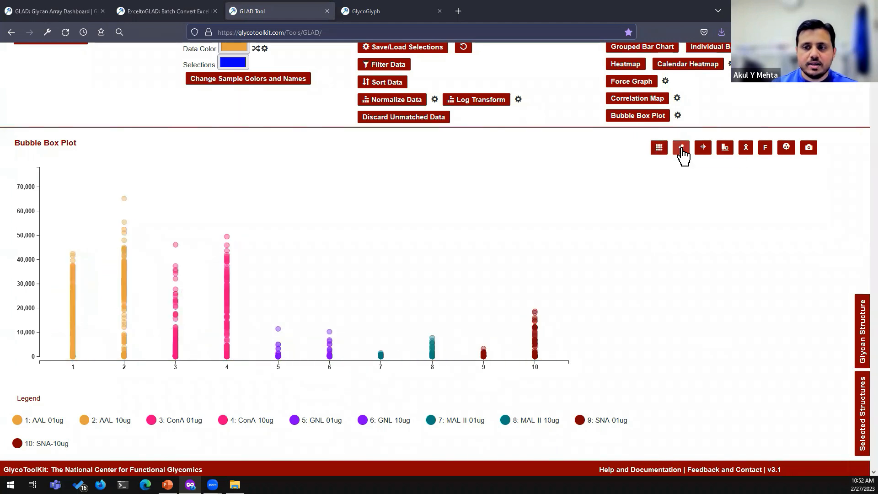
{"action": "left_click", "coordinate": [682, 151]}
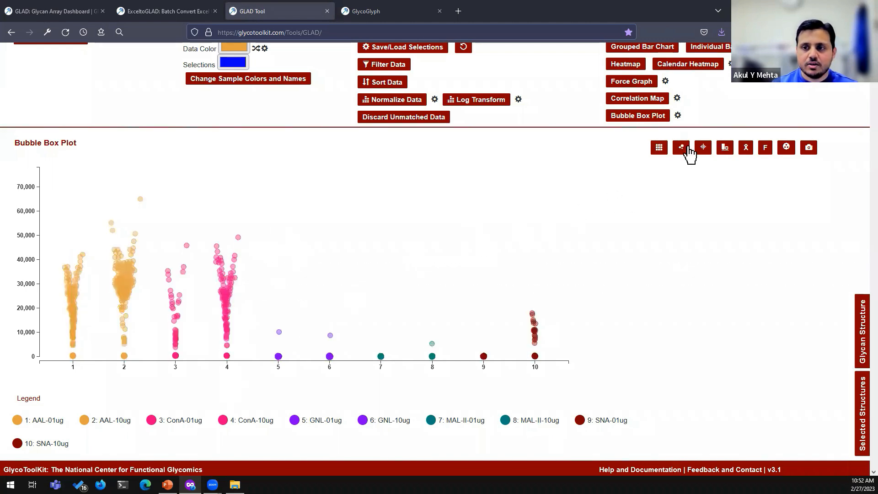
{"action": "left_click", "coordinate": [703, 150]}
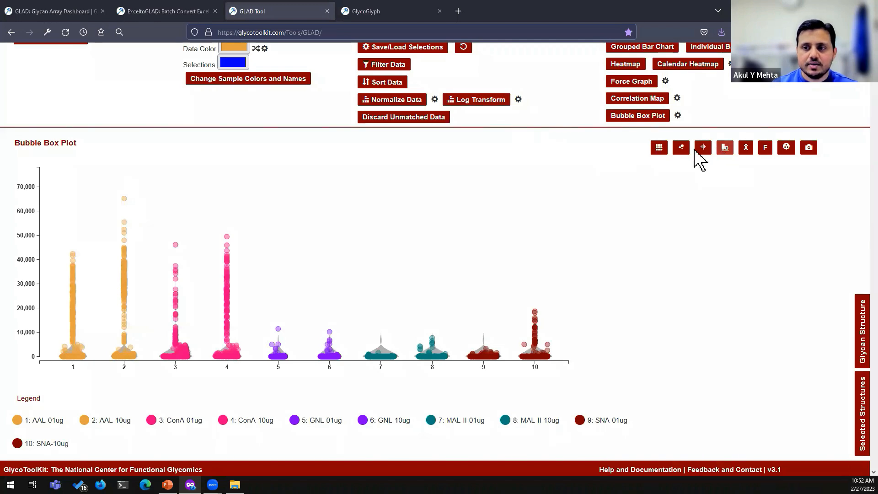
{"action": "left_click", "coordinate": [703, 147]}
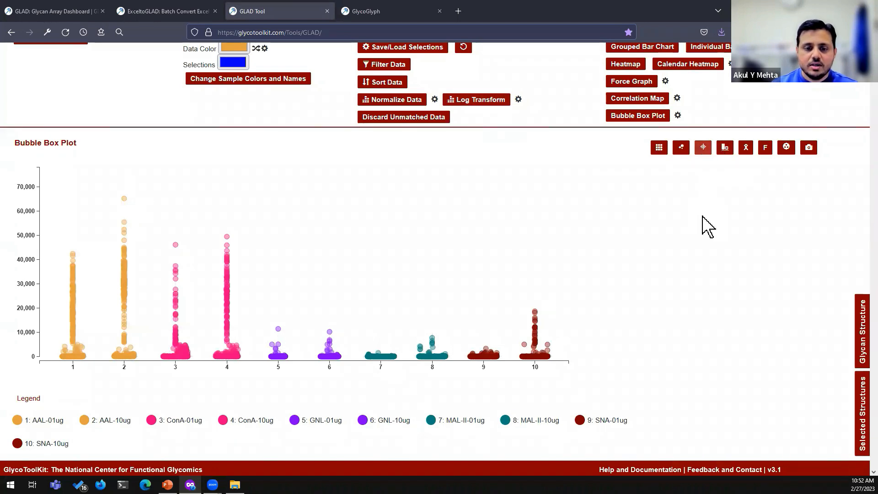
{"action": "left_click", "coordinate": [725, 151]}
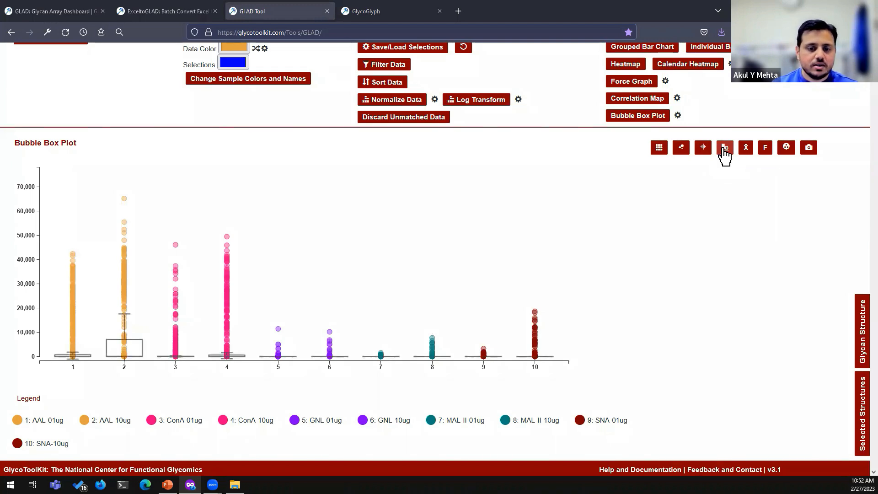
Filter the glycans by name for "Fuc" with the Or option and redraw the bubble box plot
{"action": "scroll", "coordinate": [595, 215], "scroll_direction": "up", "scroll_amount": 1}
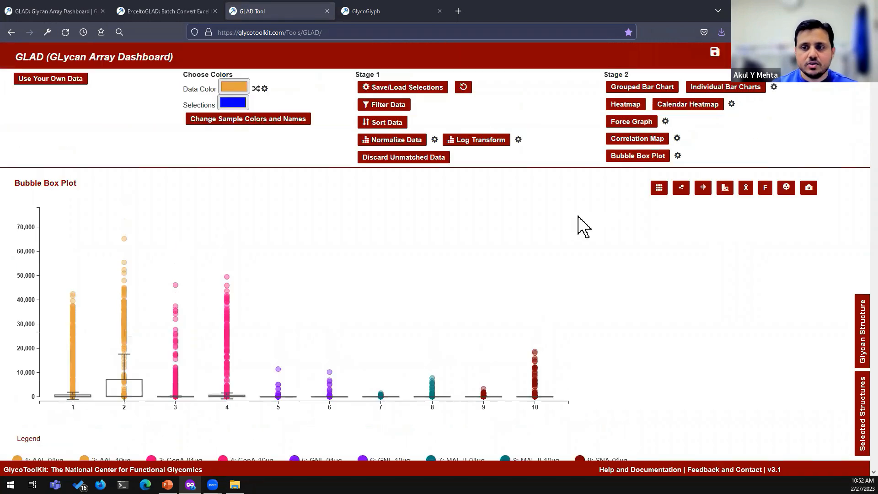
{"action": "left_click", "coordinate": [403, 107]}
{"action": "left_click", "coordinate": [401, 133]}
{"action": "left_click_drag", "start_coordinate": [401, 132], "coordinate": [359, 134]}
{"action": "type", "text": "F"}
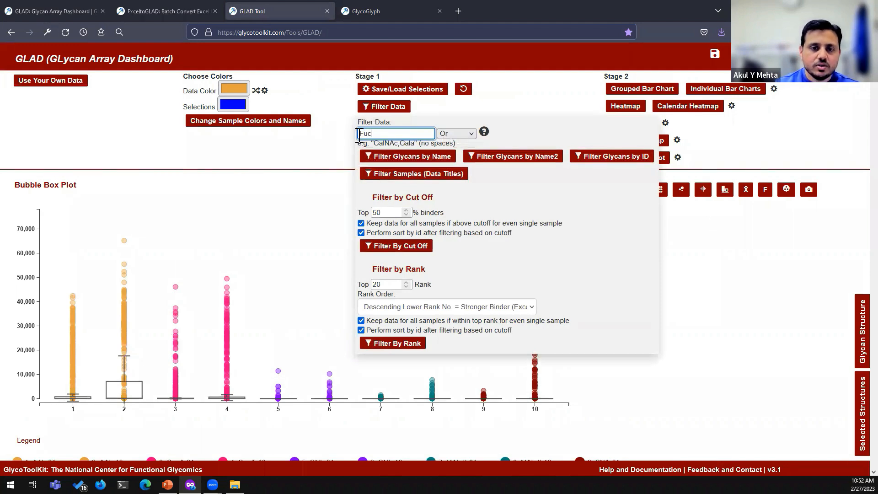
{"action": "type", "text": "uc"}
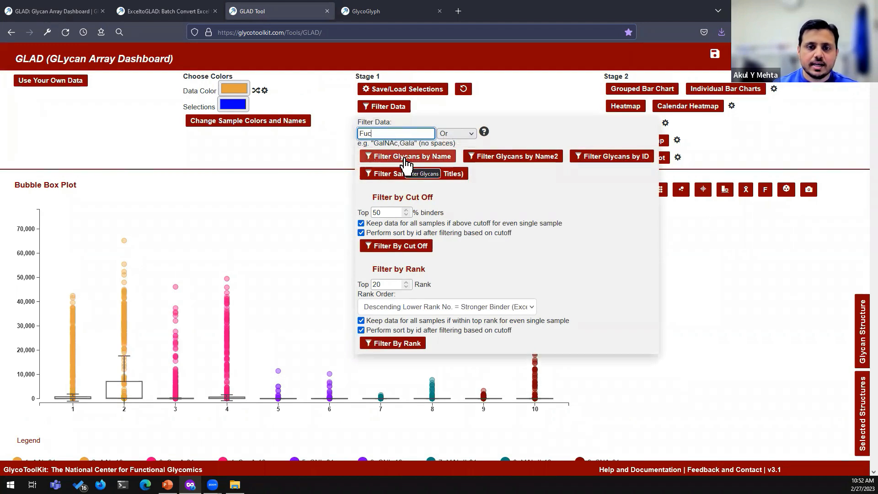
{"action": "left_click", "coordinate": [407, 157]}
{"action": "left_click", "coordinate": [513, 276]}
{"action": "left_click", "coordinate": [321, 204]}
{"action": "left_click", "coordinate": [651, 163]}
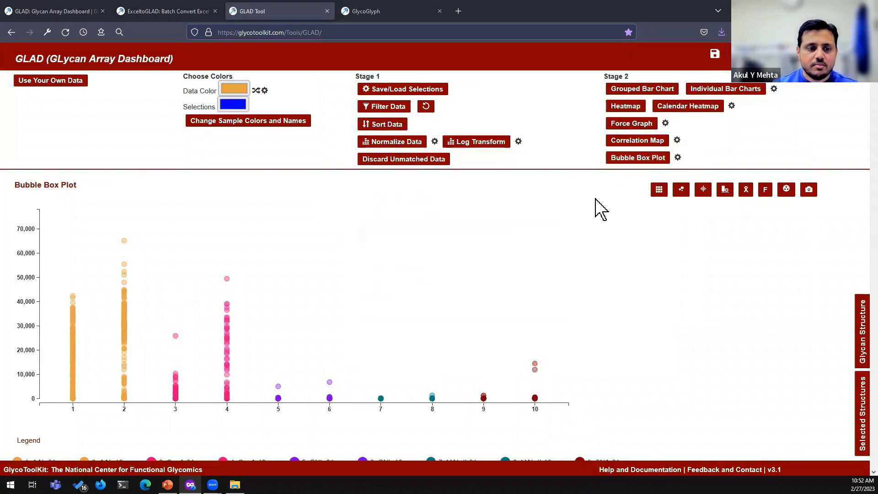
Overlay box plots on the filtered samples, run the ANOVA test, and examine its results and the pairwise p-values
{"action": "left_click", "coordinate": [725, 190]}
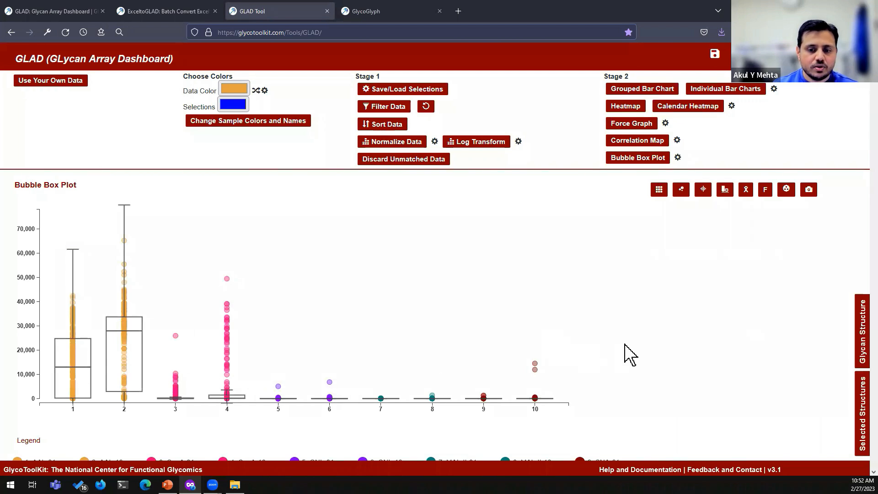
{"action": "left_click", "coordinate": [764, 192]}
{"action": "scroll", "coordinate": [736, 251], "scroll_direction": "down", "scroll_amount": 3}
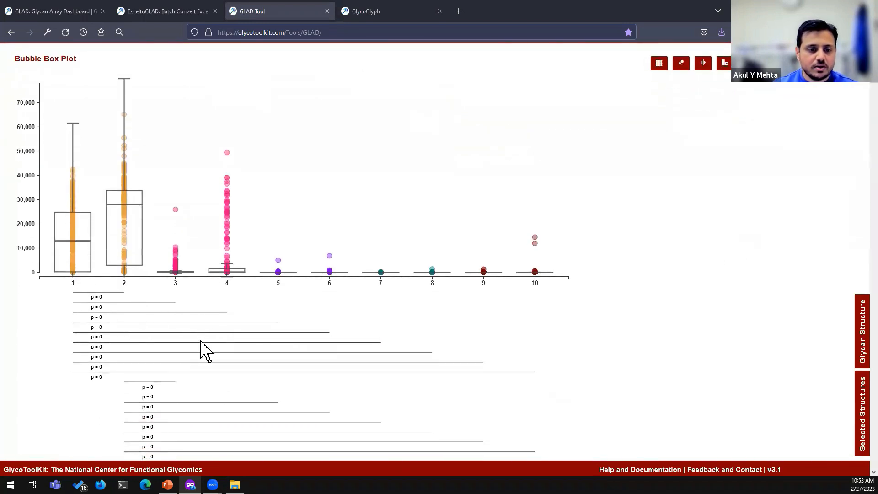
{"action": "scroll", "coordinate": [258, 340], "scroll_direction": "down", "scroll_amount": 1}
{"action": "scroll", "coordinate": [258, 341], "scroll_direction": "down", "scroll_amount": 3}
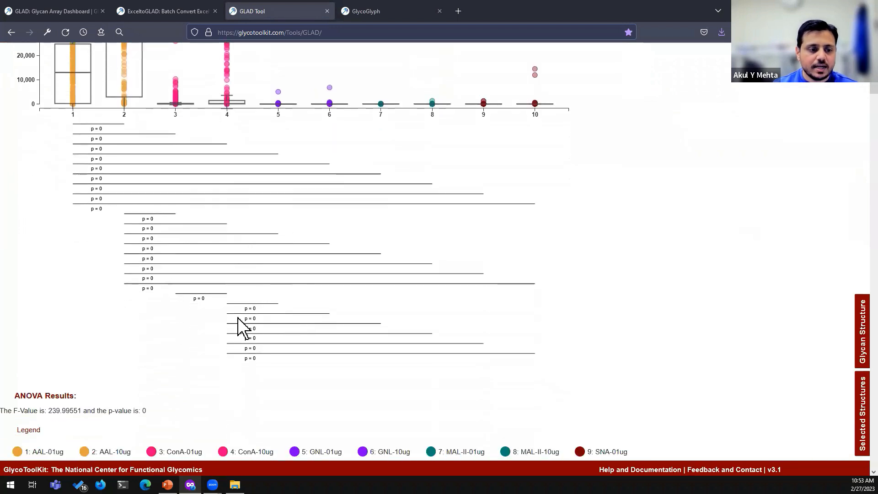
{"action": "scroll", "coordinate": [272, 325], "scroll_direction": "up", "scroll_amount": 2}
{"action": "scroll", "coordinate": [373, 252], "scroll_direction": "down", "scroll_amount": 4}
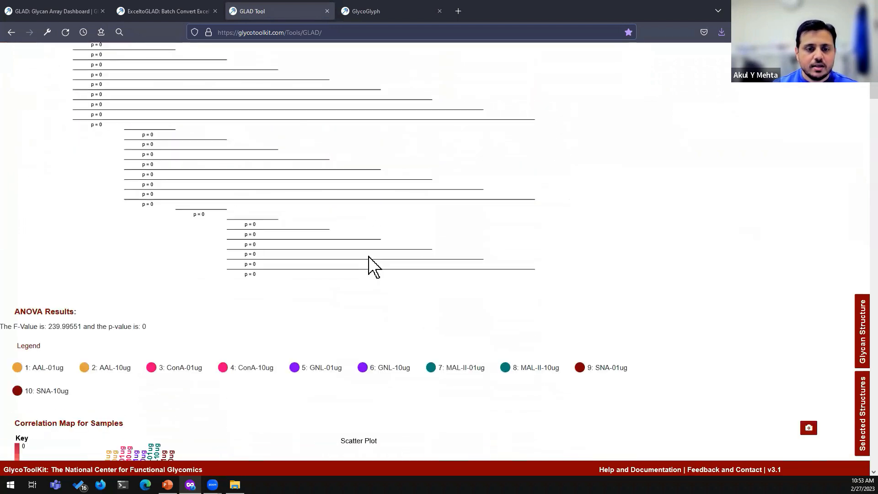
{"action": "scroll", "coordinate": [676, 230], "scroll_direction": "up", "scroll_amount": 9}
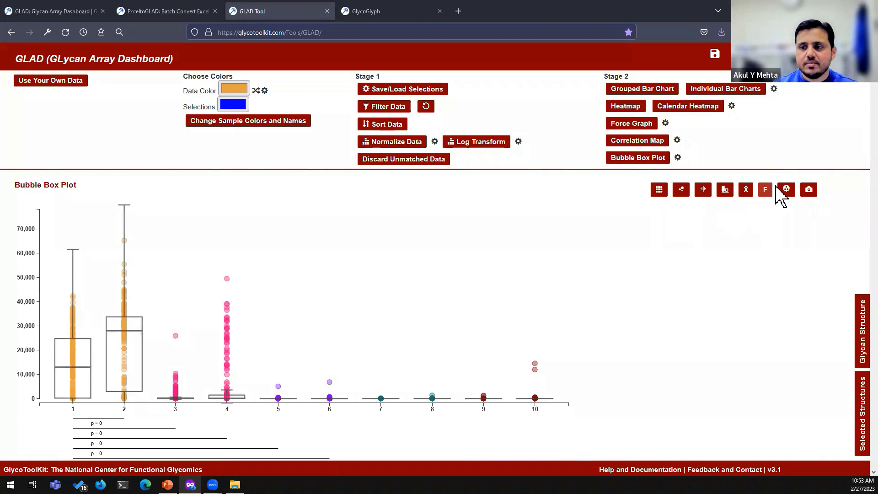
Show the bubble box plot's option for choosing the number of groups and close it
{"action": "left_click", "coordinate": [786, 192]}
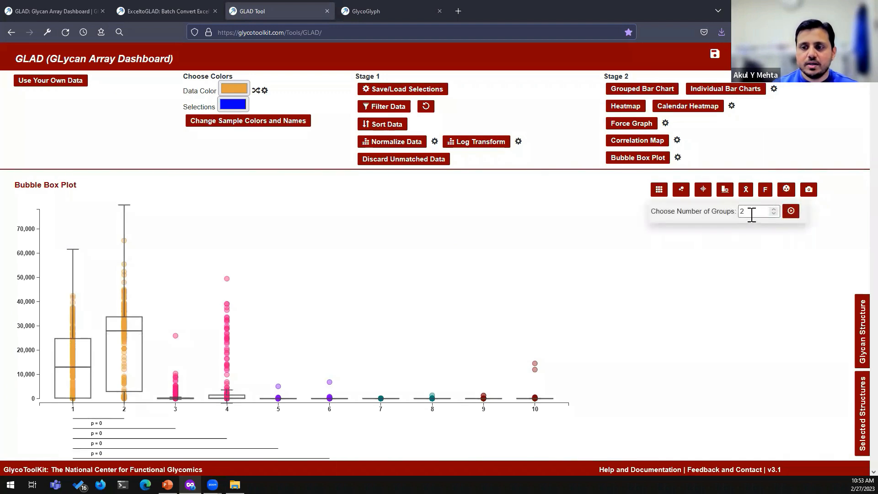
{"action": "left_click_drag", "start_coordinate": [752, 213], "coordinate": [733, 213]}
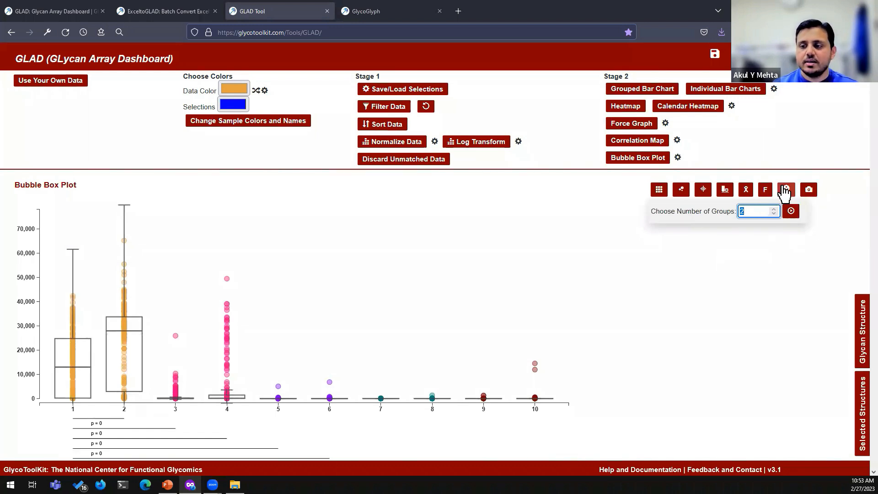
{"action": "left_click", "coordinate": [784, 188]}
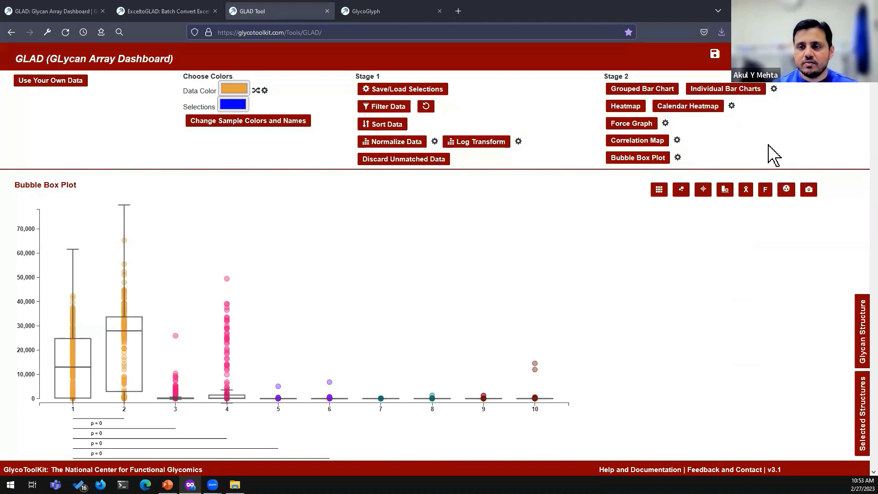
Review the calendar heatmap's grid and color settings and the force graph's range, strength and link distance settings
{"action": "left_click", "coordinate": [732, 106]}
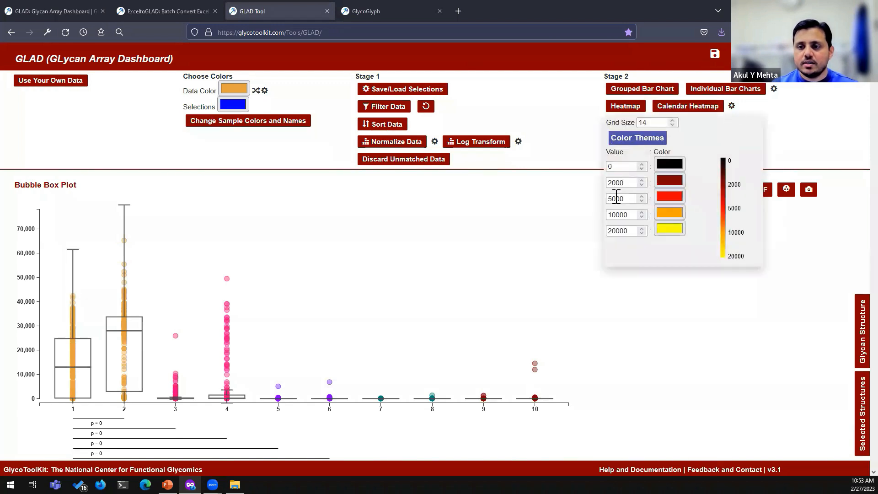
{"action": "left_click", "coordinate": [666, 123]}
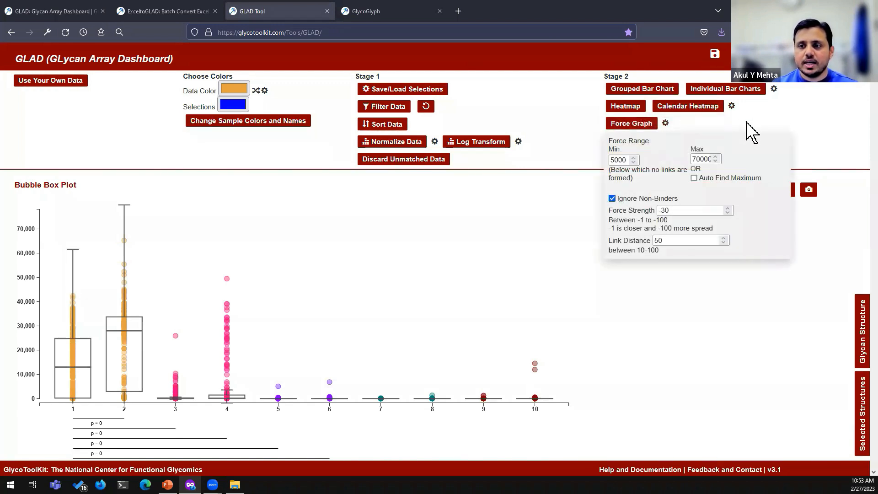
{"action": "left_click", "coordinate": [745, 121]}
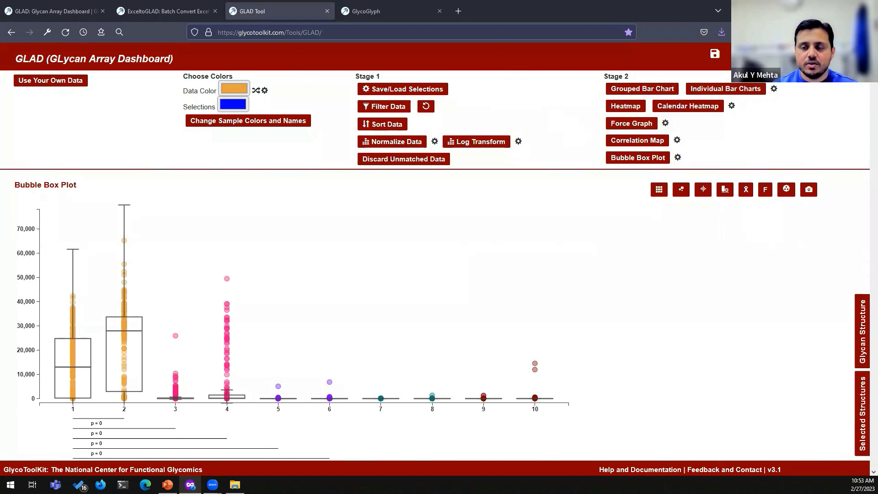
Save the session as GLAD_Session.txt and duplicate the GLAD Tool browser tab
{"action": "left_click", "coordinate": [715, 55]}
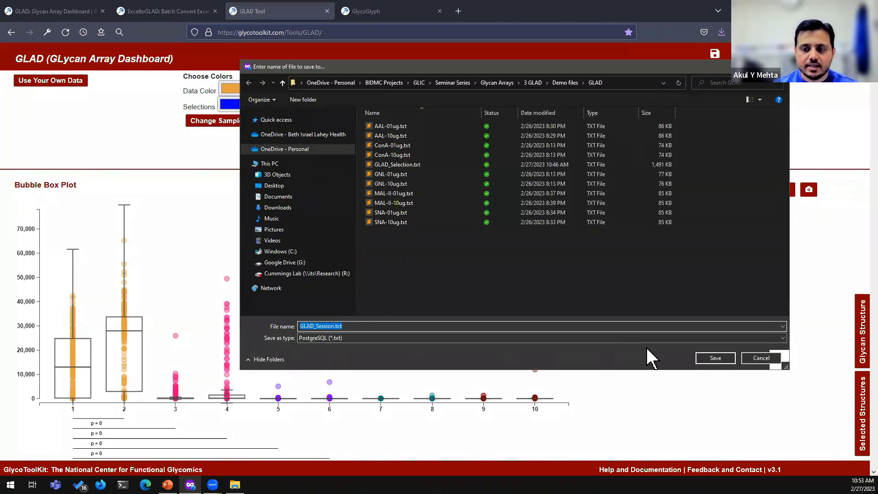
{"action": "left_click", "coordinate": [711, 360]}
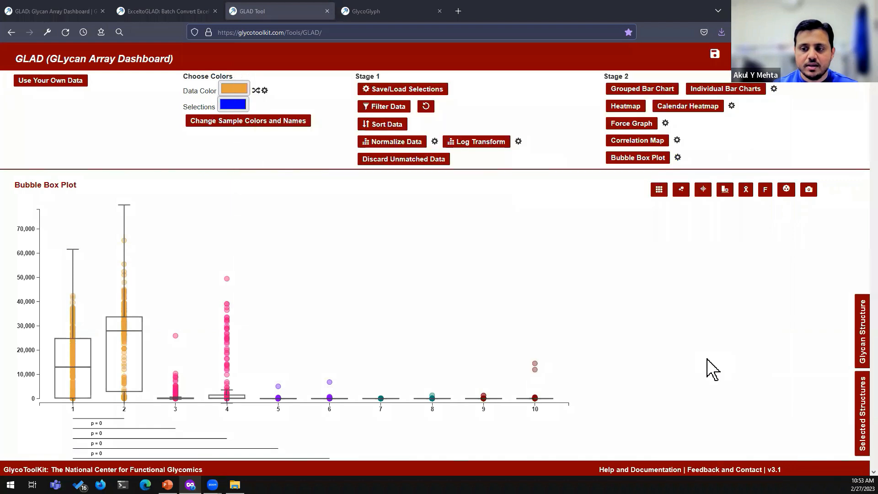
{"action": "left_click", "coordinate": [372, 13]}
{"action": "left_click", "coordinate": [308, 14]}
{"action": "right_click", "coordinate": [308, 15]}
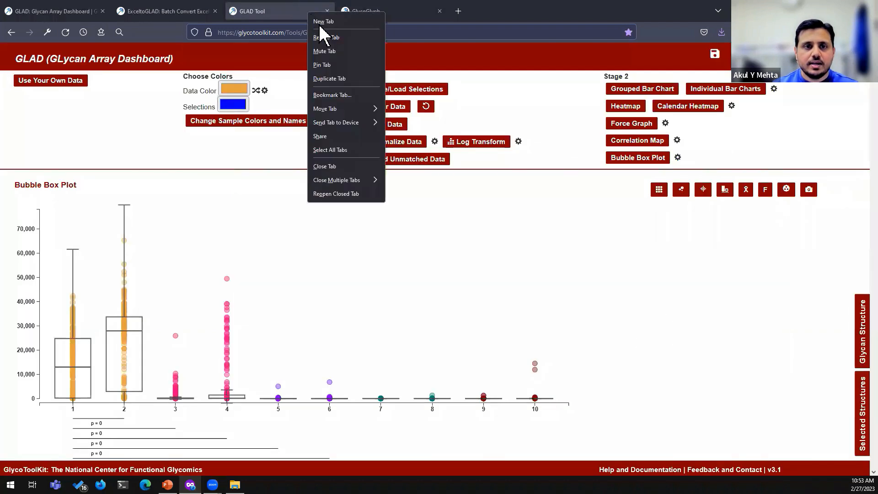
{"action": "left_click", "coordinate": [345, 79]}
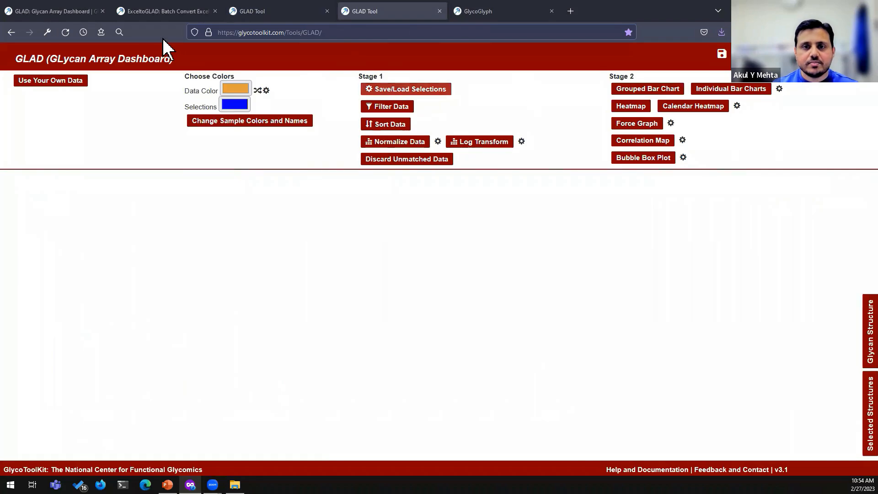
Load the session file GLAD_Session.txt in the duplicated tab and show the individual bar charts
{"action": "left_click", "coordinate": [747, 54]}
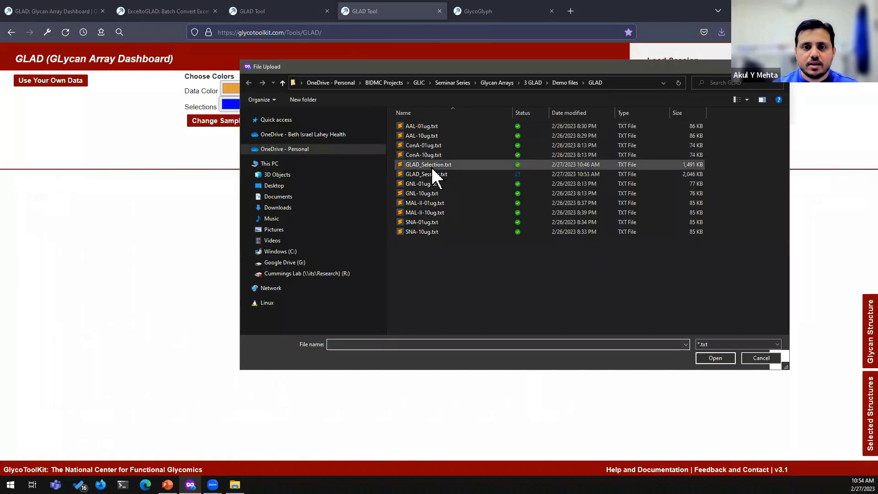
{"action": "left_click", "coordinate": [433, 175]}
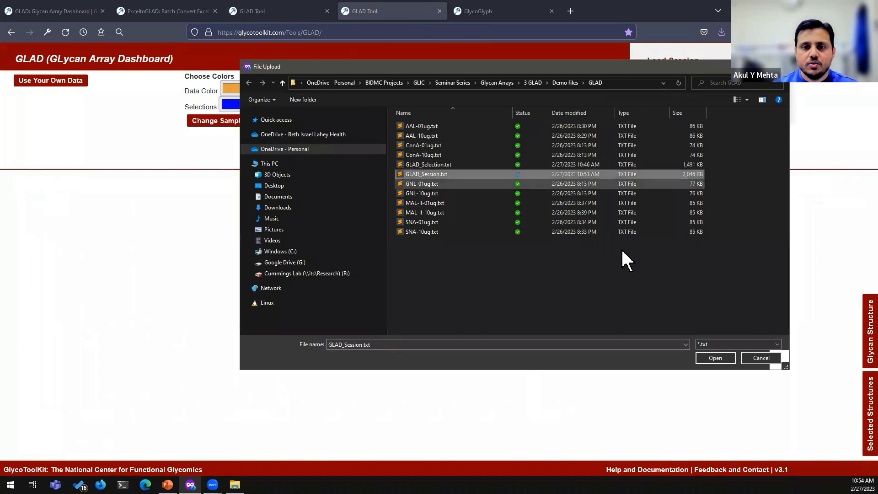
{"action": "left_click", "coordinate": [707, 358]}
{"action": "left_click", "coordinate": [689, 120]}
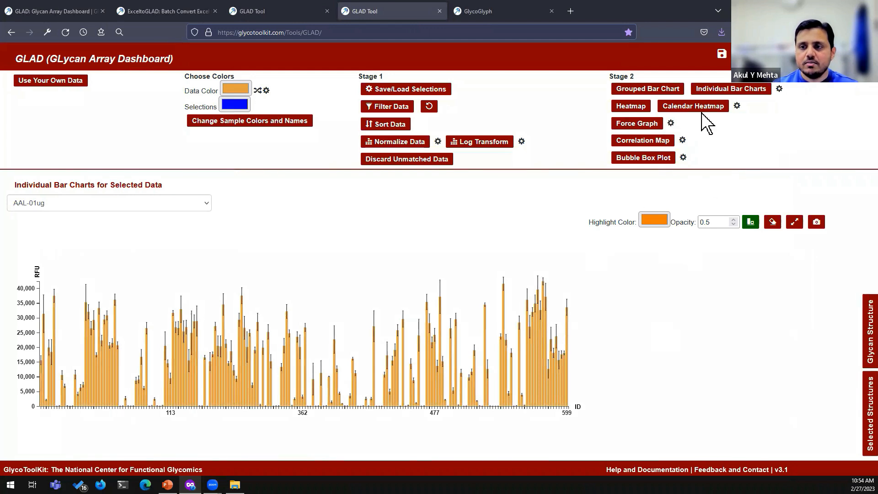
Check the restored force graph settings and draw the force directed graph
{"action": "left_click", "coordinate": [738, 107]}
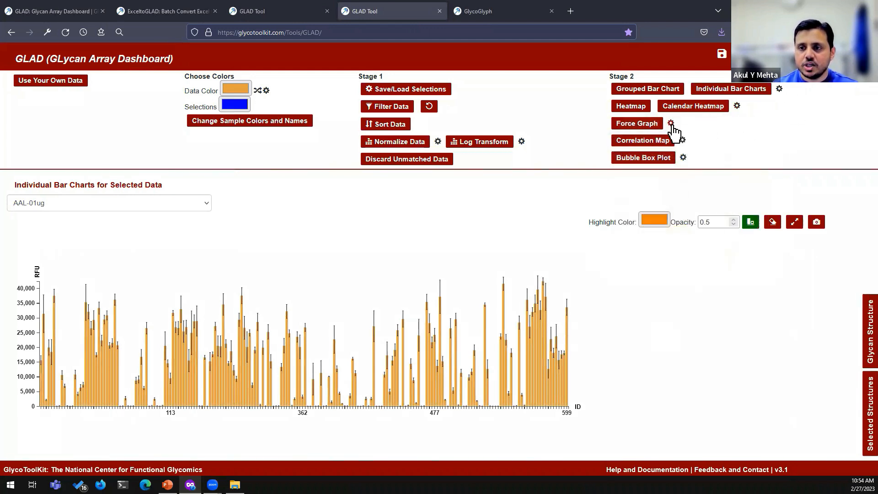
{"action": "left_click", "coordinate": [670, 123]}
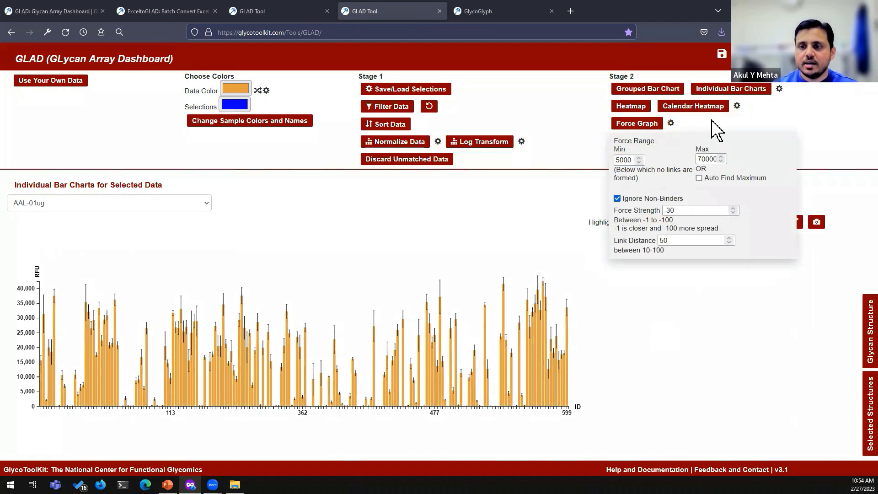
{"action": "left_click", "coordinate": [644, 124]}
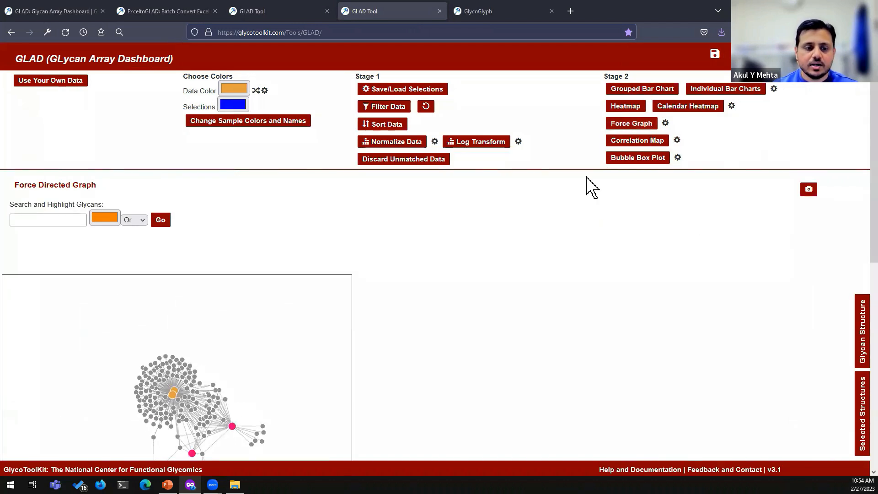
Draw the calendar heatmap for the restored data and inspect its sample grids and glycan details
{"action": "left_click", "coordinate": [676, 117]}
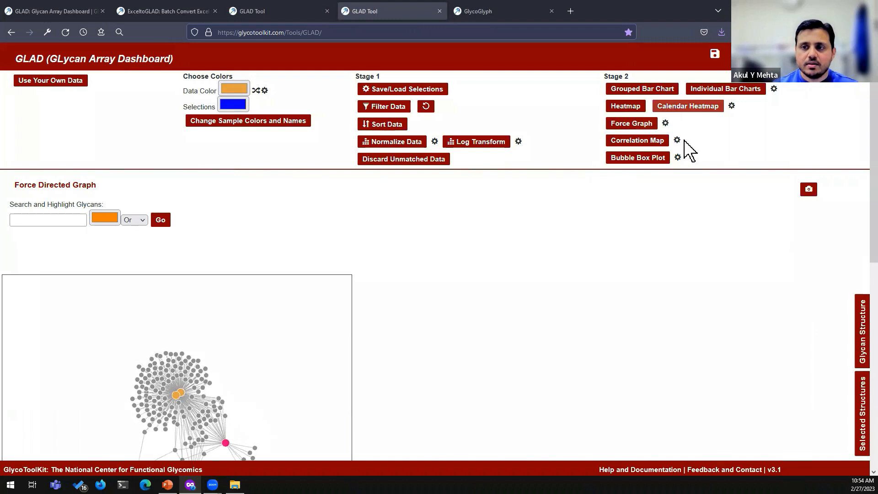
{"action": "scroll", "coordinate": [569, 347], "scroll_direction": "down", "scroll_amount": 1}
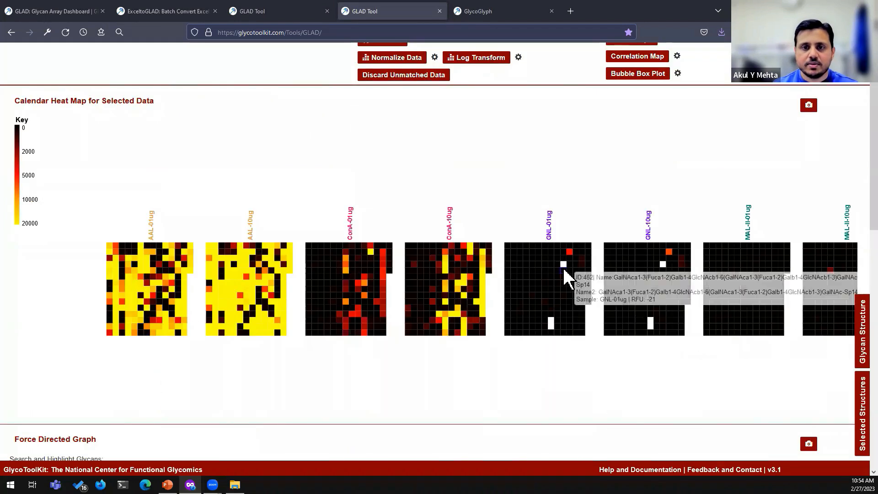
{"action": "scroll", "coordinate": [563, 270], "scroll_direction": "down", "scroll_amount": 2}
{"action": "scroll", "coordinate": [717, 137], "scroll_direction": "up", "scroll_amount": 2}
Review the list of data manipulations performed in the session and reset the "Fuc" filter
{"action": "left_click", "coordinate": [744, 54]}
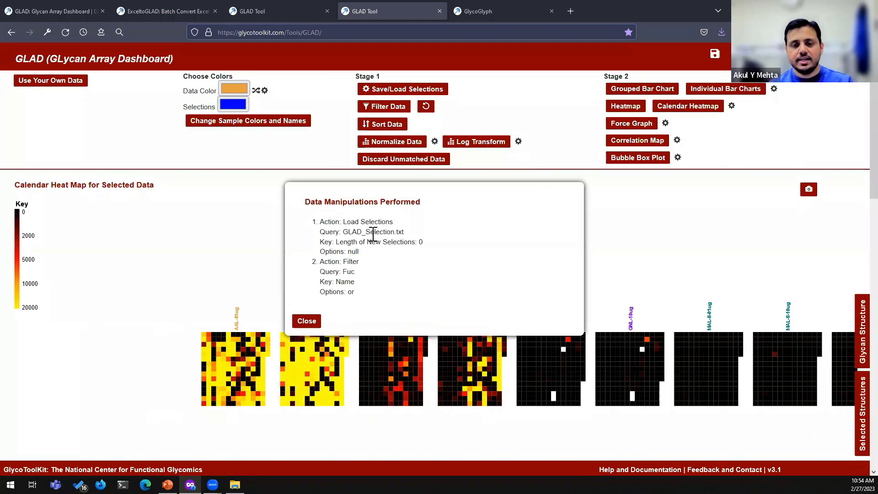
{"action": "left_click", "coordinate": [306, 323]}
{"action": "left_click", "coordinate": [425, 107]}
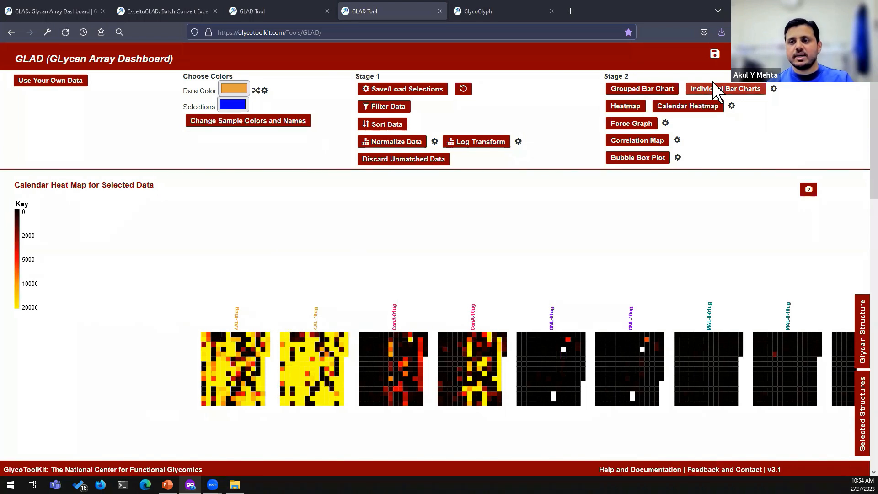
Review the list of data manipulations after the filter reset and redraw the calendar heatmap for the full data
{"action": "left_click", "coordinate": [746, 54]}
{"action": "left_click", "coordinate": [315, 300]}
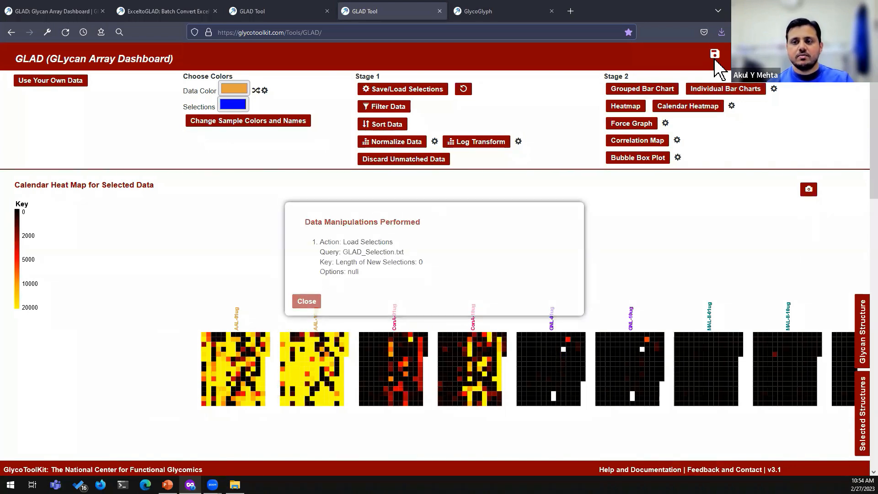
{"action": "left_click", "coordinate": [682, 106]}
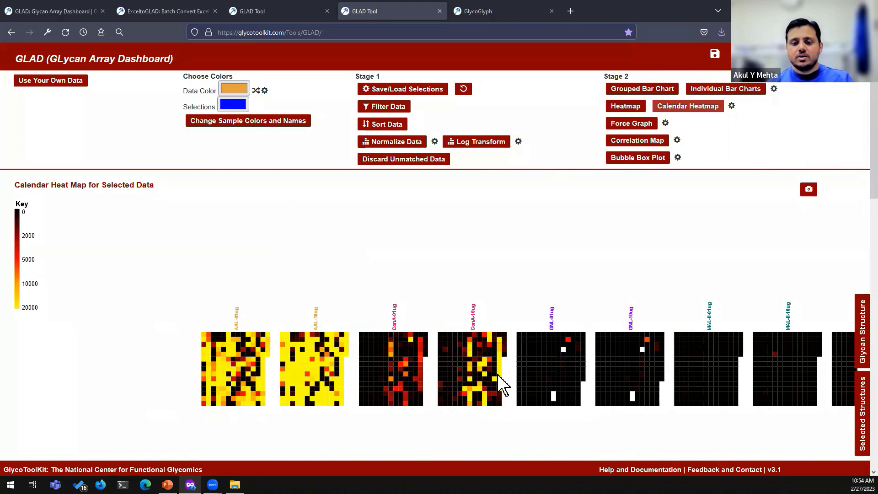
{"action": "scroll", "coordinate": [496, 372], "scroll_direction": "down", "scroll_amount": 4}
{"action": "scroll", "coordinate": [497, 371], "scroll_direction": "down", "scroll_amount": 1}
{"action": "left_click_drag", "start_coordinate": [497, 371], "coordinate": [259, 253]}
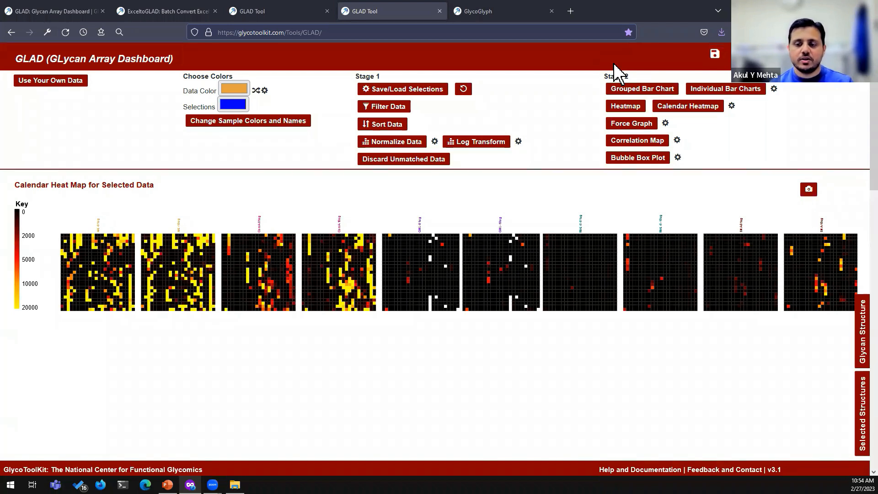
{"action": "scroll", "coordinate": [546, 245], "scroll_direction": "down", "scroll_amount": 1}
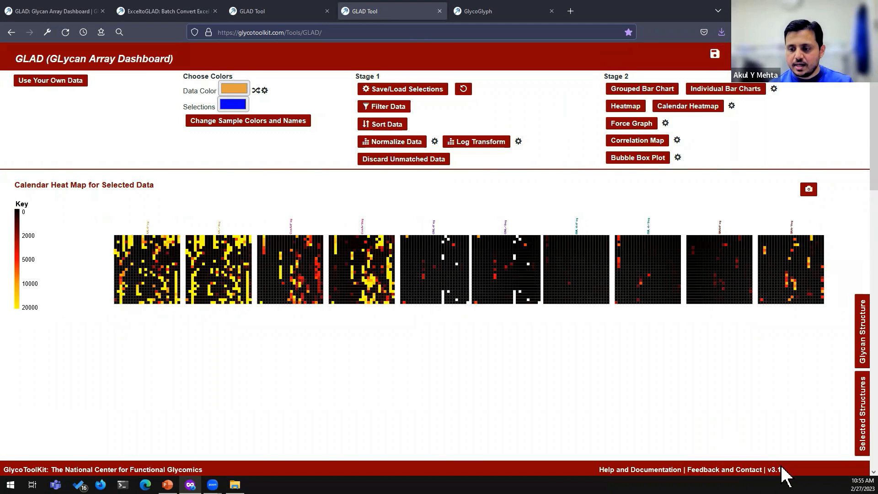
Check the GLAD version number in the page footer
{"action": "left_click_drag", "start_coordinate": [783, 470], "coordinate": [771, 470]}
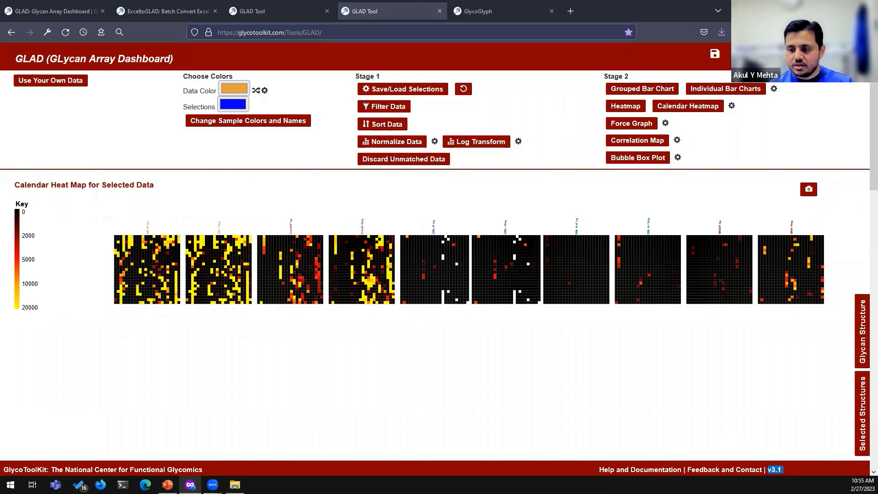
{"action": "left_click", "coordinate": [774, 466]}
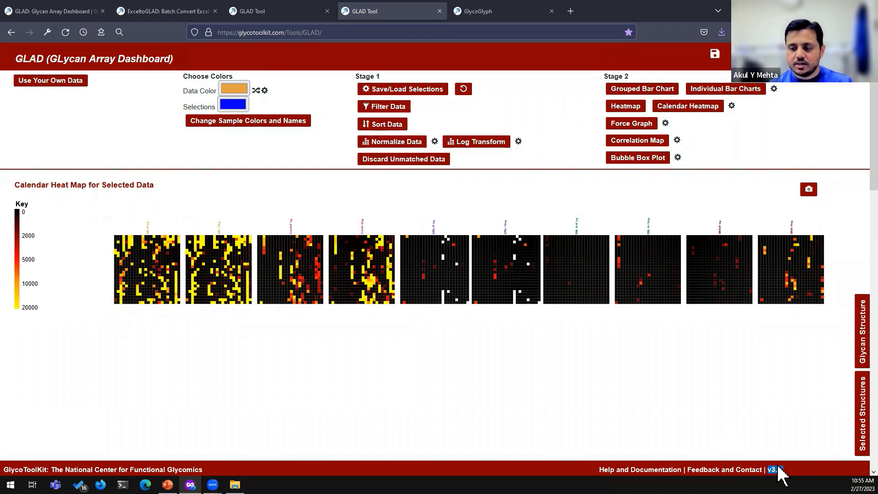